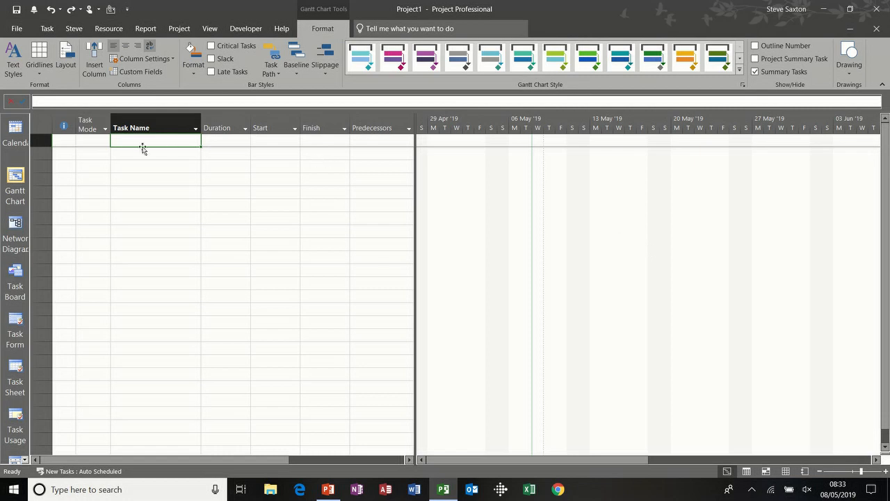
- Enter Develop Strategy as the first task name in the empty task table
key("F2")
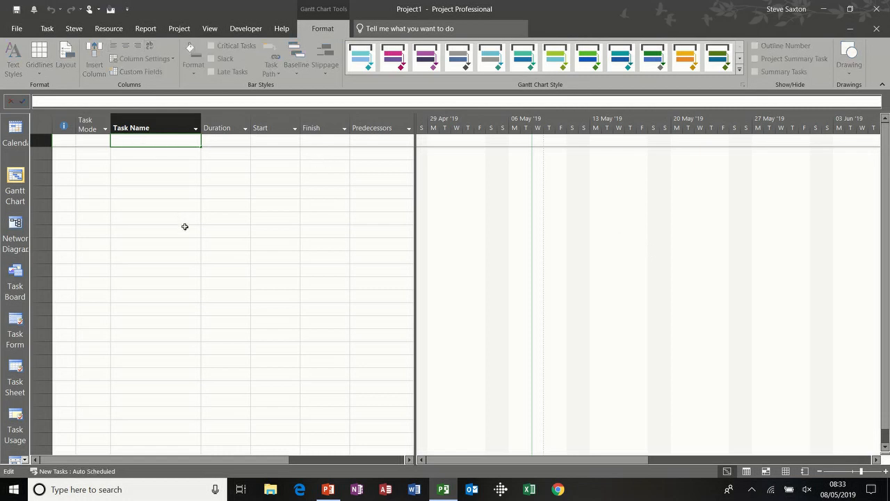
type("Deve")
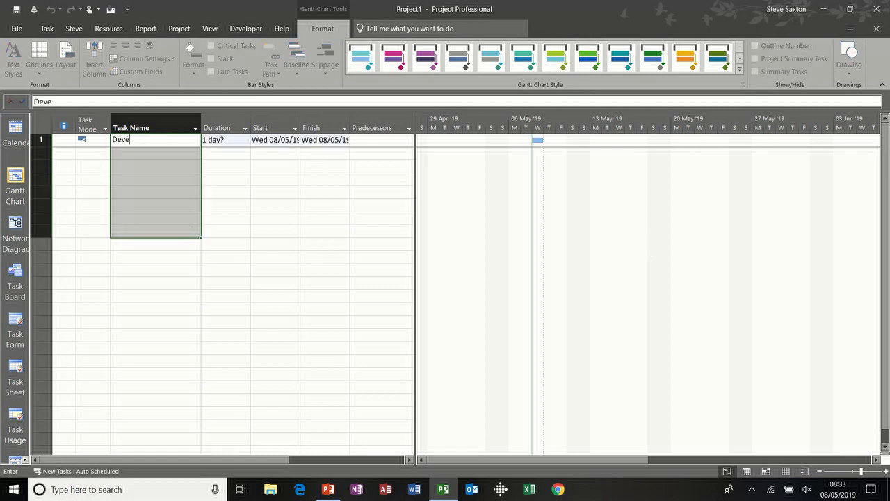
type("lop Strategy")
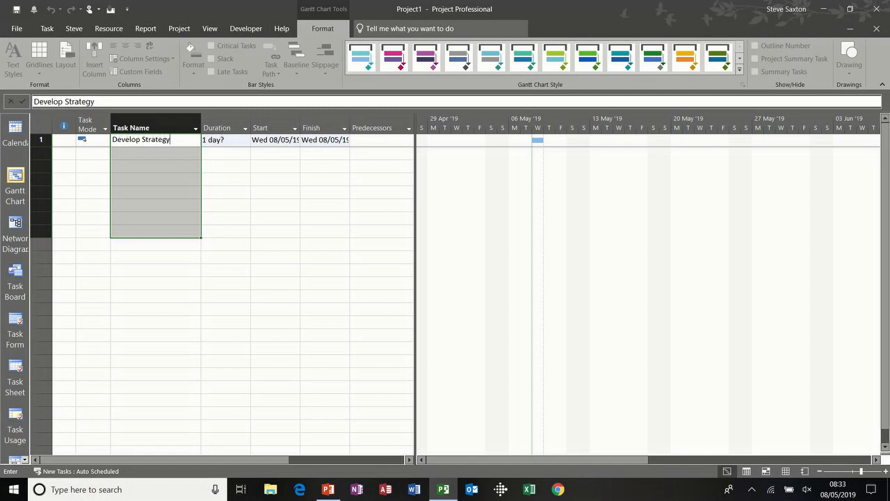
left_click(176, 153)
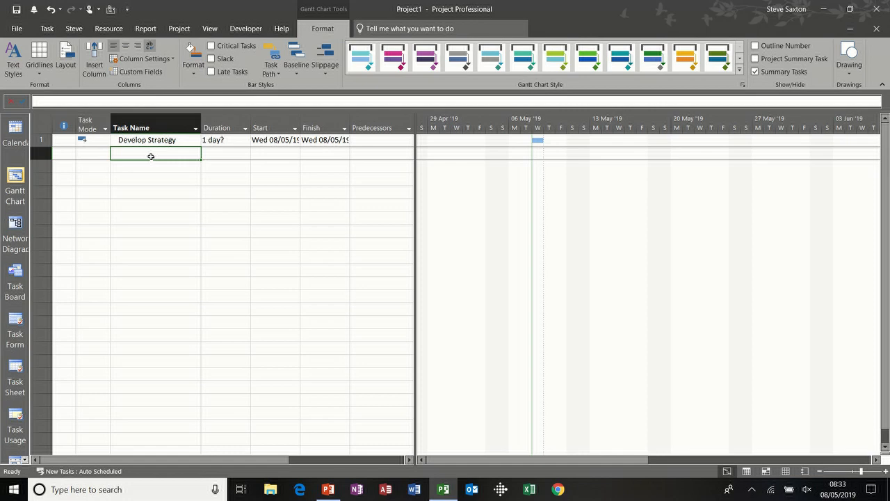
- Add the tasks Coord Team and Train staff below Develop Strategy
type("Coord ")
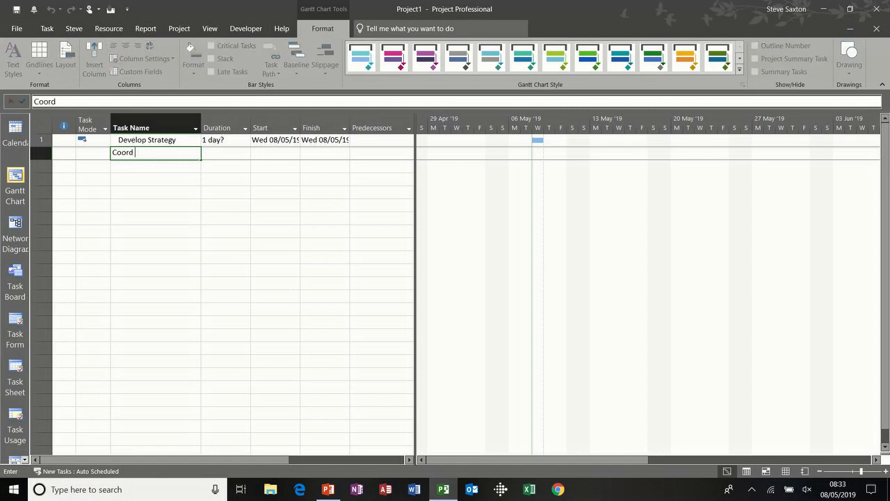
type("Team")
key("Return")
type("Train staff")
key("Return")
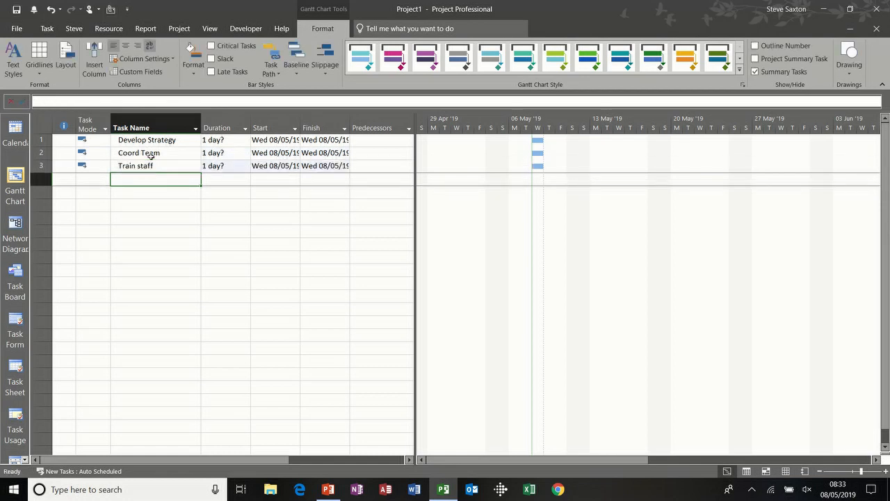
- Add four more tasks below Train staff: develop product, test product, market product and sell product
type("develop product")
key("Return")
type("test product")
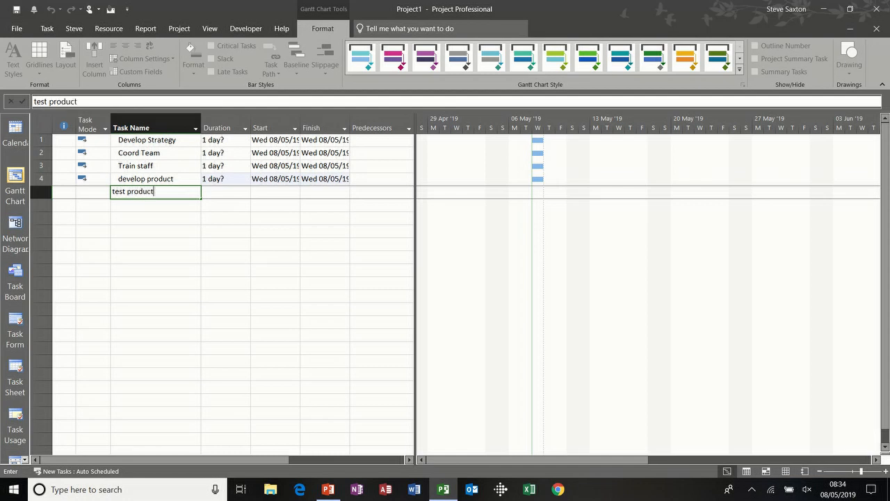
key("Return")
type("market product")
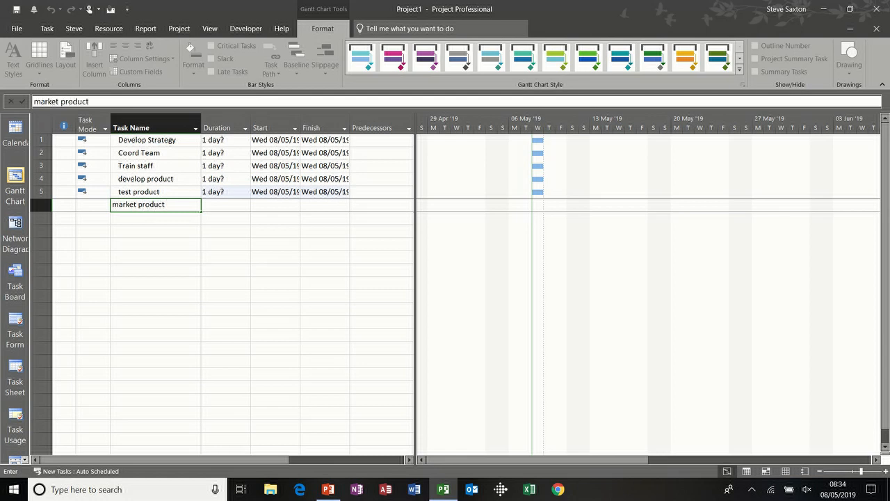
key("Return")
type("s")
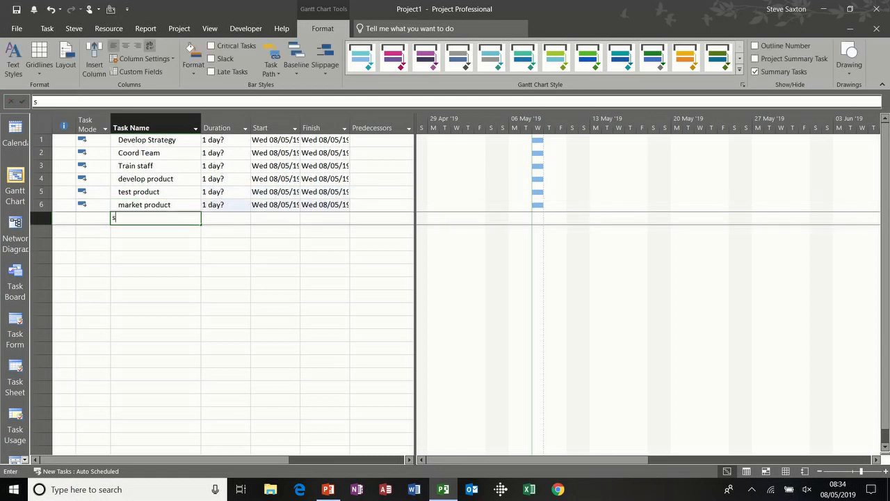
type("ell product")
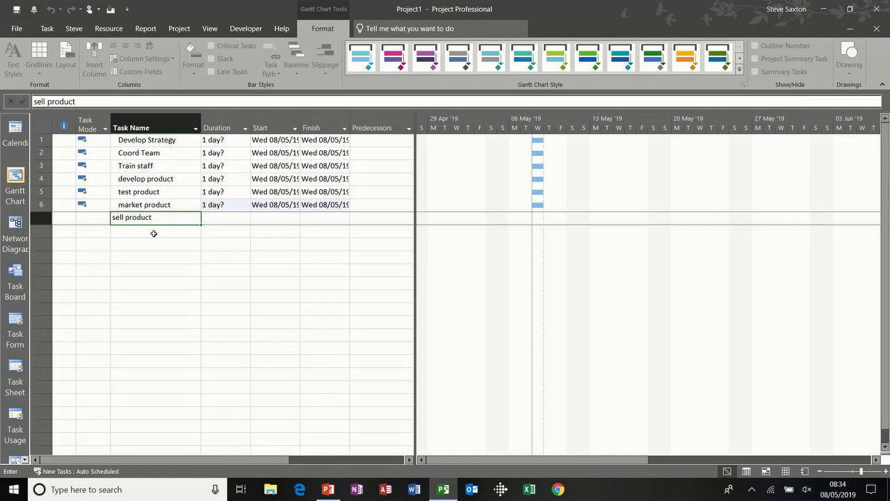
key("Return")
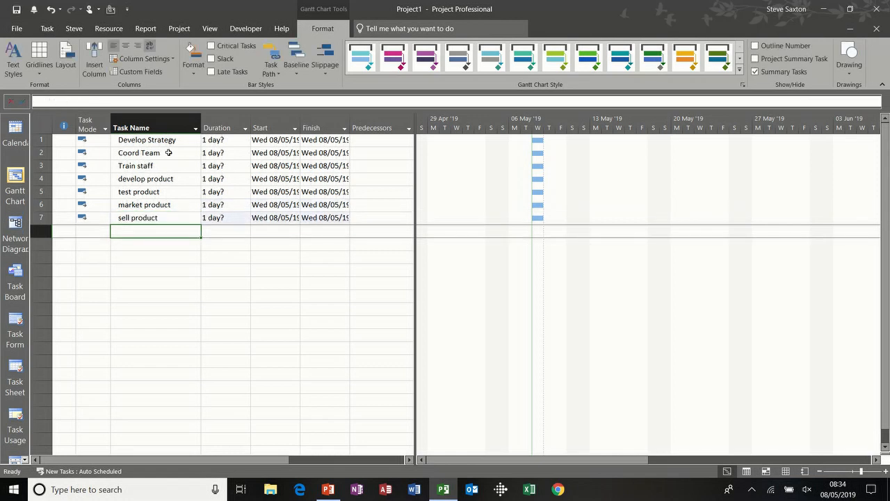
- Indent the tasks from Coord Team through sell product as subtasks of Develop Strategy
left_click(133, 140)
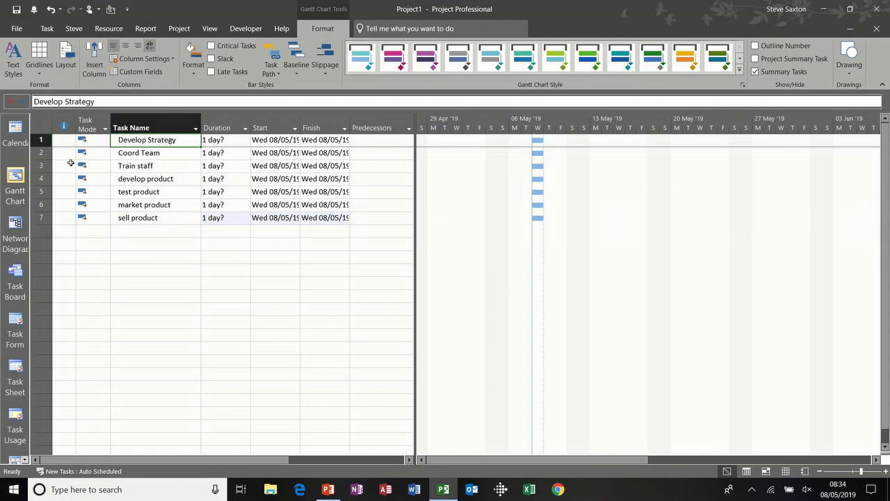
left_click(41, 152)
left_click_drag(41, 152, 41, 217)
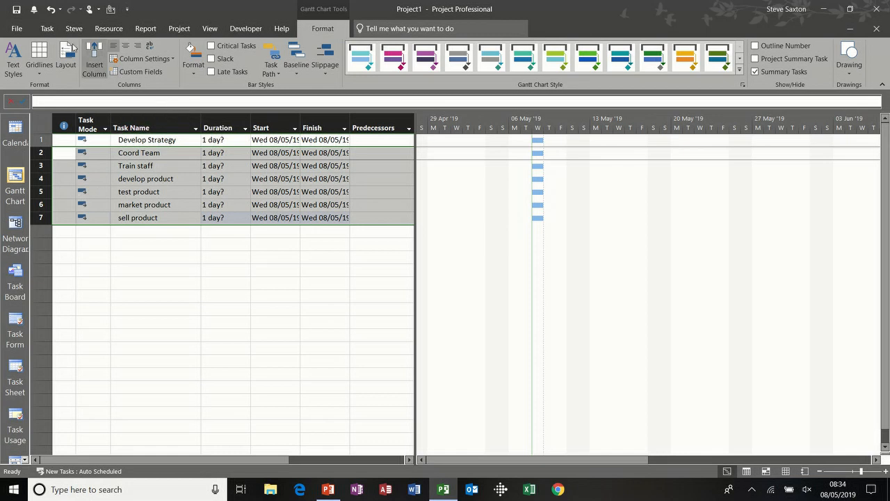
left_click(47, 29)
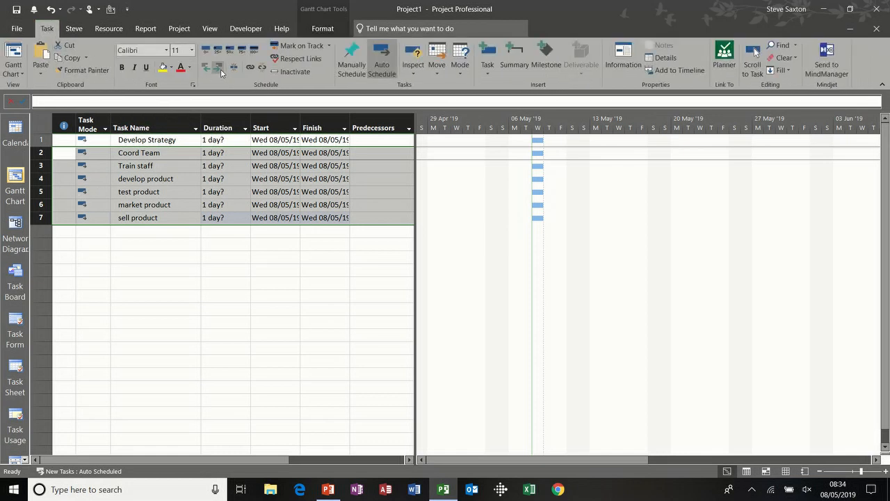
left_click(220, 71)
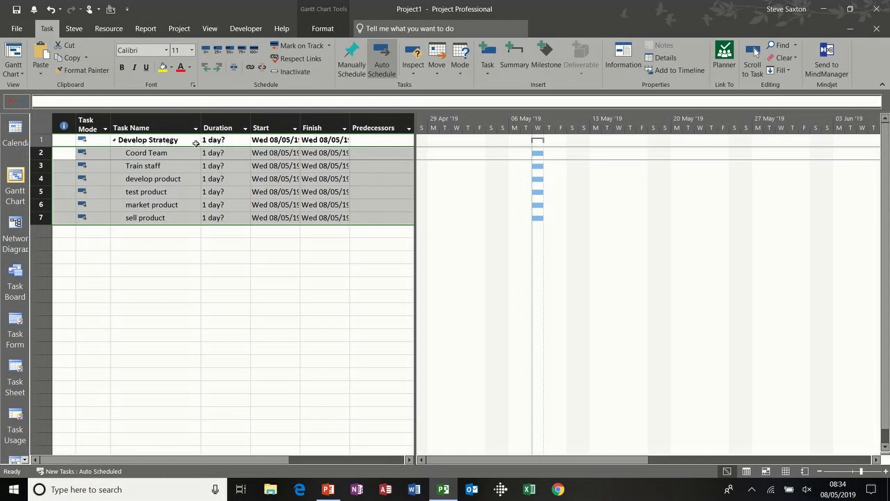
- Look at the scheduling mode options available for the Develop Strategy summary task
left_click(224, 140)
left_click(177, 141)
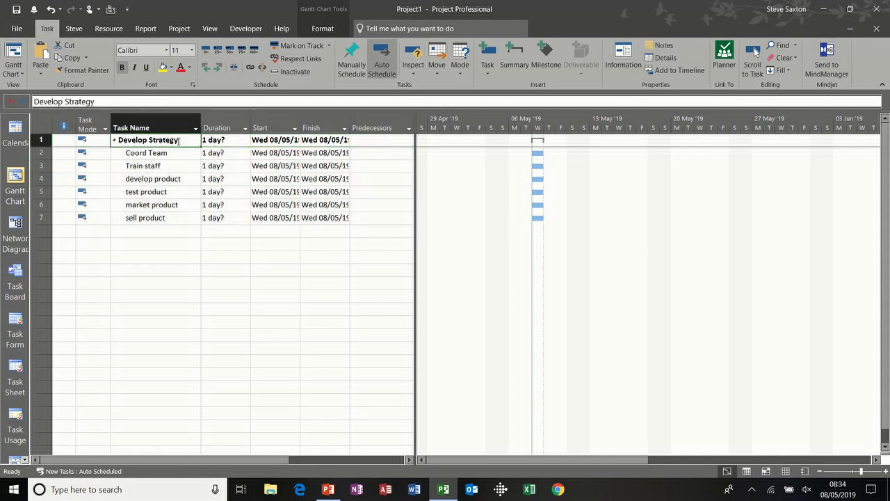
left_click(90, 140)
left_click(107, 140)
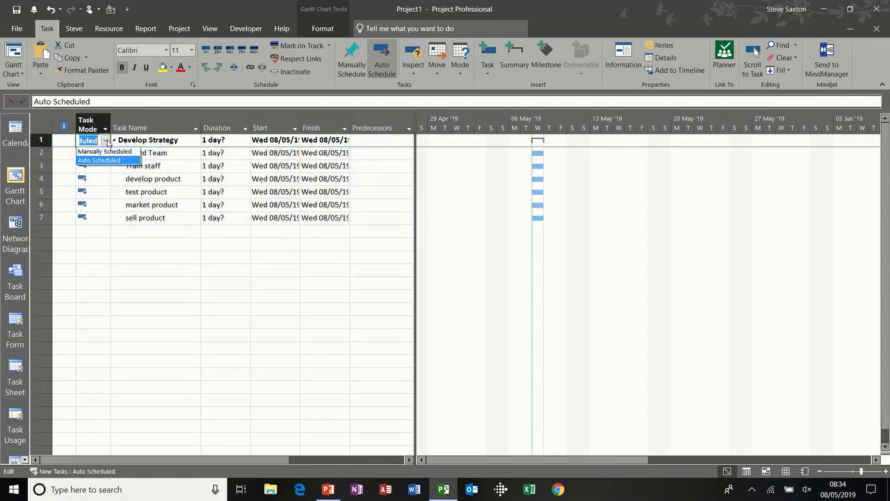
left_click(108, 144)
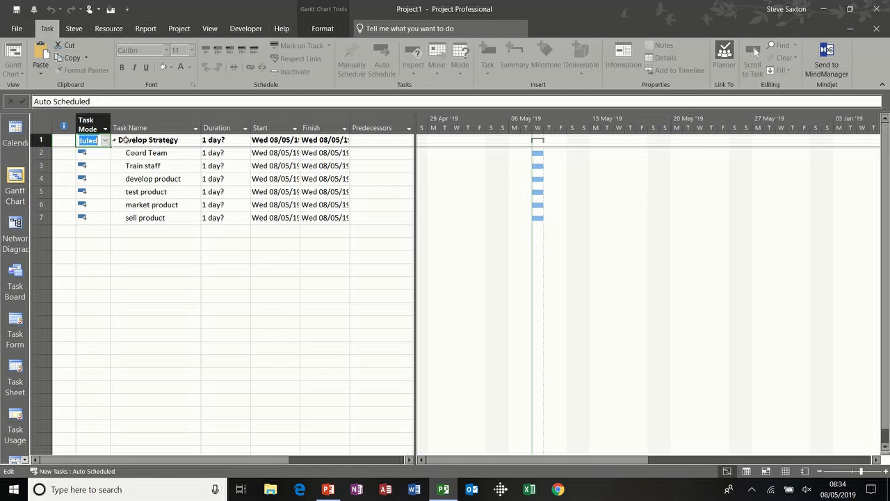
- Set the duration of Coord Team to 5 days and of Train staff to 3 days
left_click(162, 153)
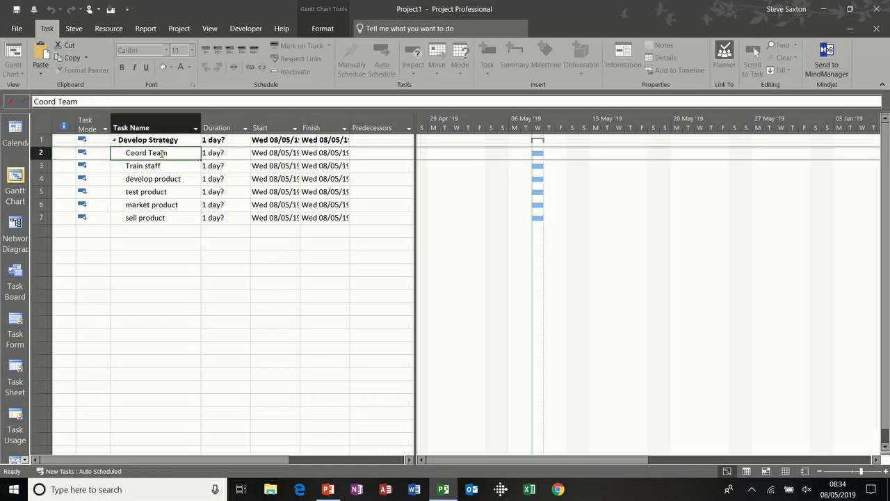
left_click(207, 152)
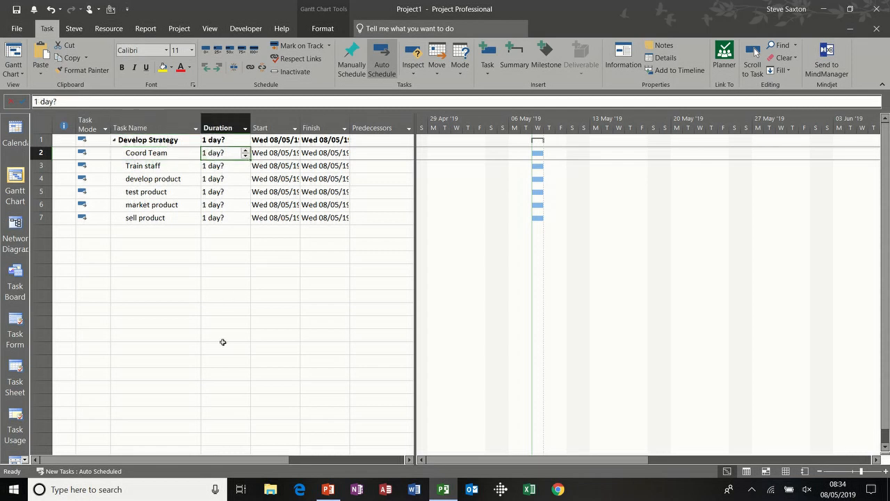
type("5")
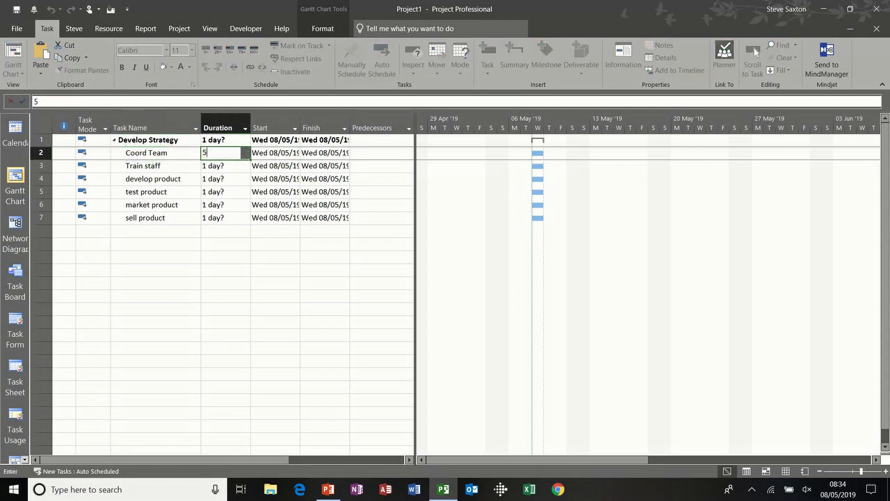
key("Return")
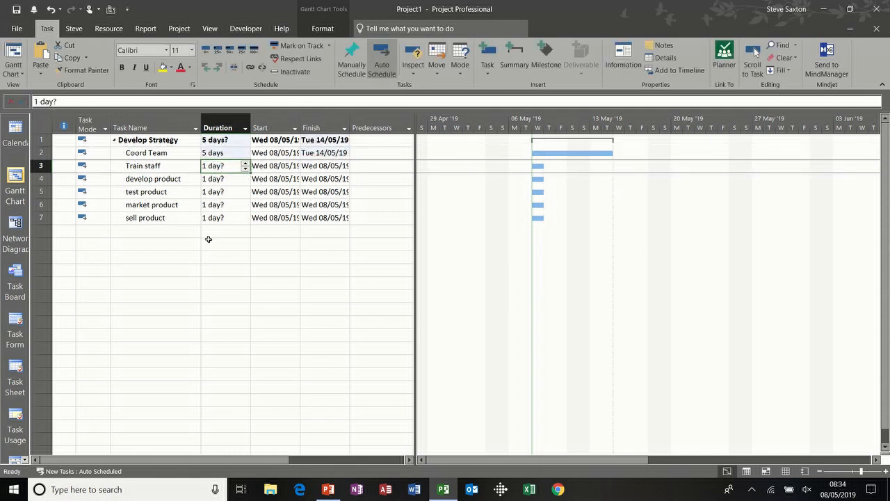
type("3")
key("Return")
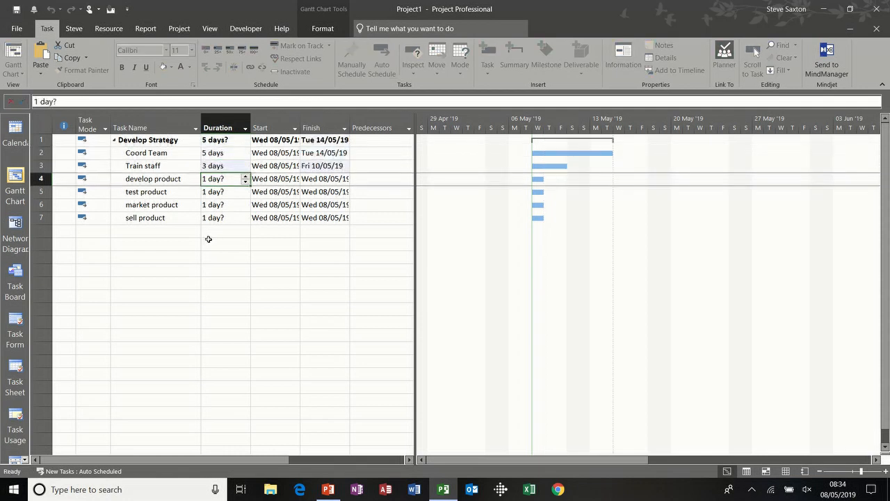
- Set the durations of develop product, test product and market product to 5 days each, dismissing the Planning Wizard tip
type("5")
key("Return")
type("5")
key("Return")
type("5")
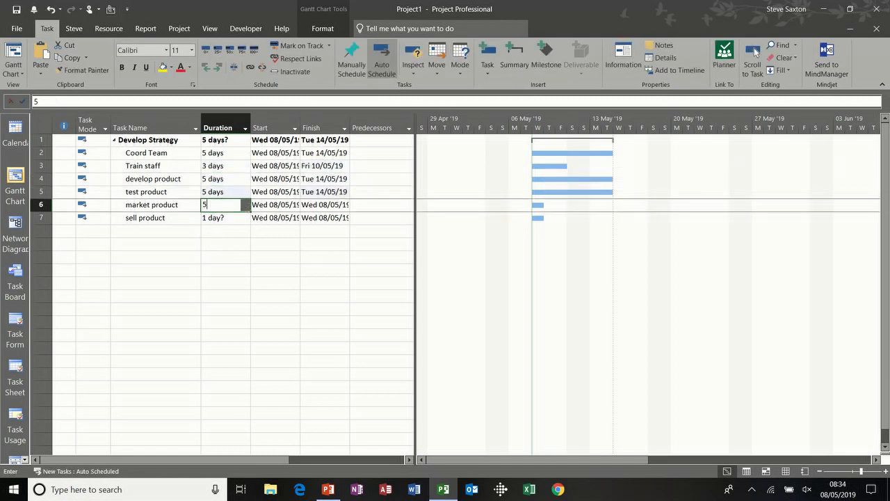
key("Return")
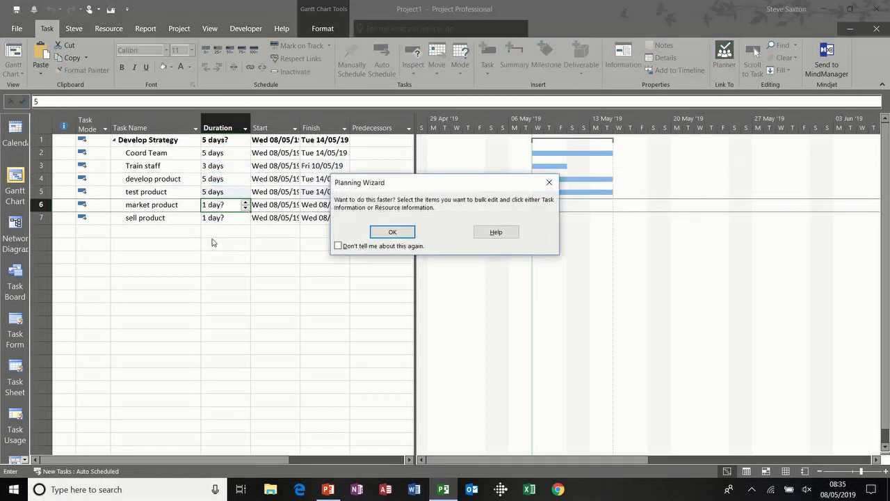
left_click(385, 234)
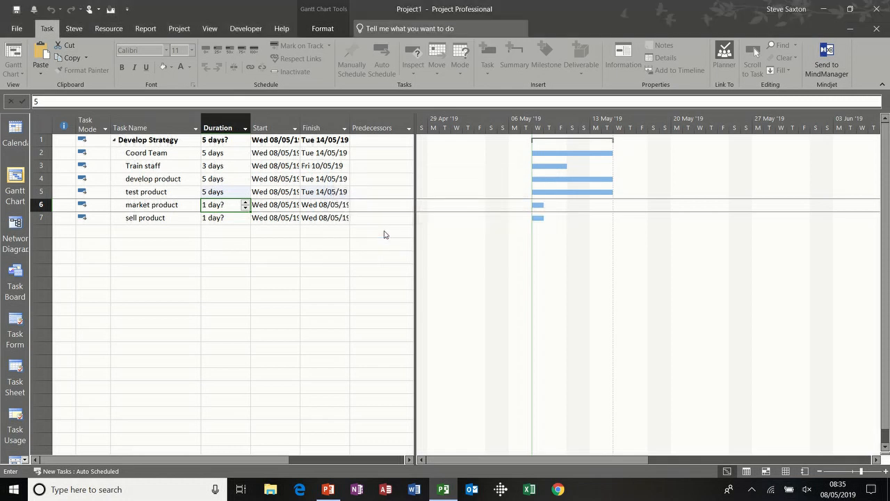
- Fill the duration of develop product down through market product, and set the duration of sell product to 3 days
left_click(239, 180)
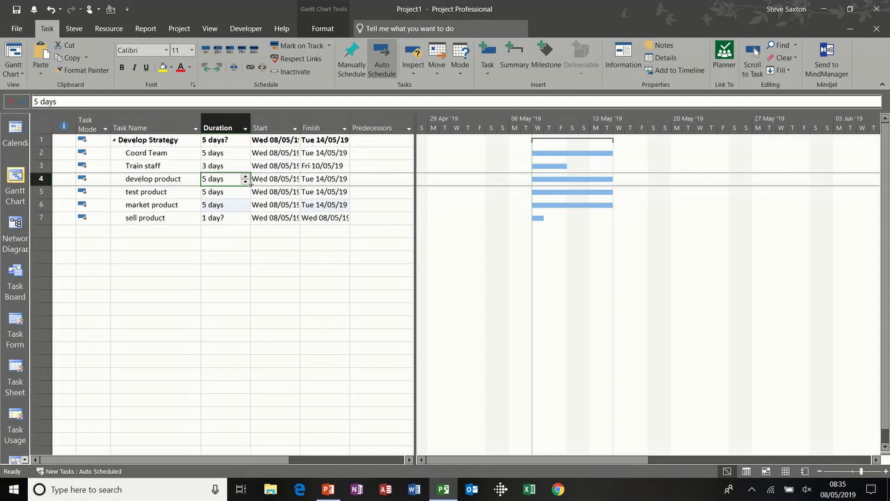
left_click_drag(251, 186, 249, 210)
left_click(231, 219)
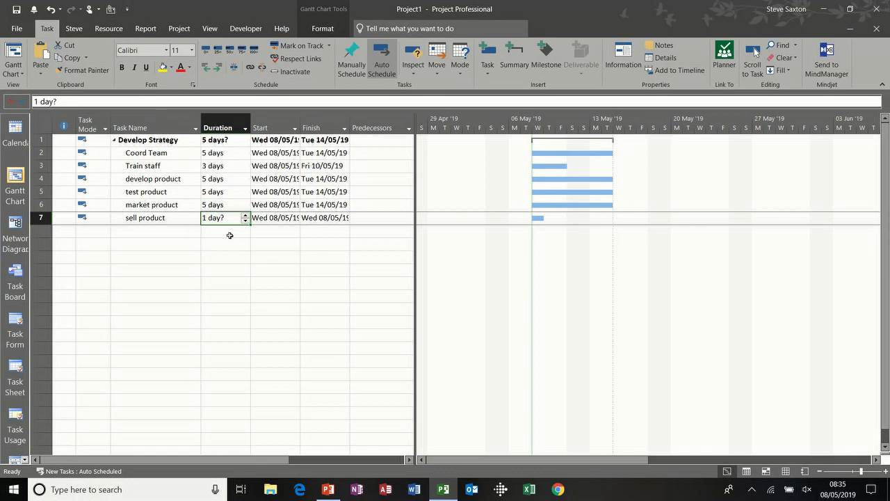
type("3")
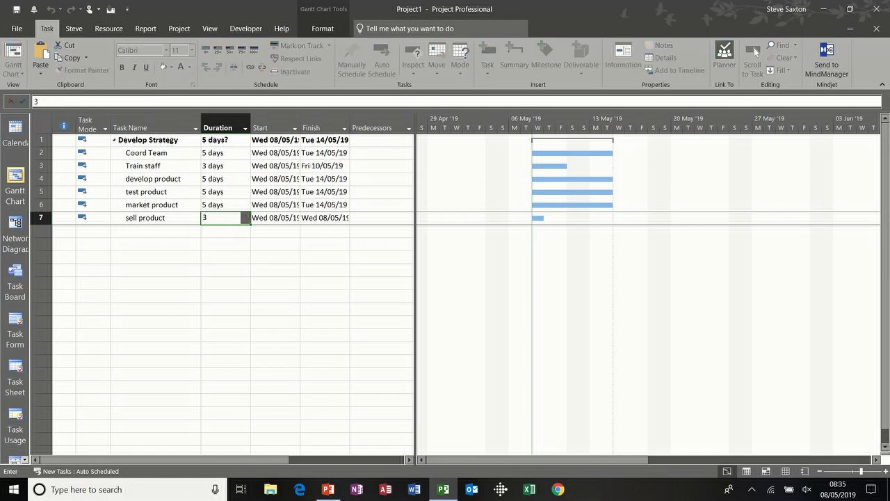
left_click(185, 231)
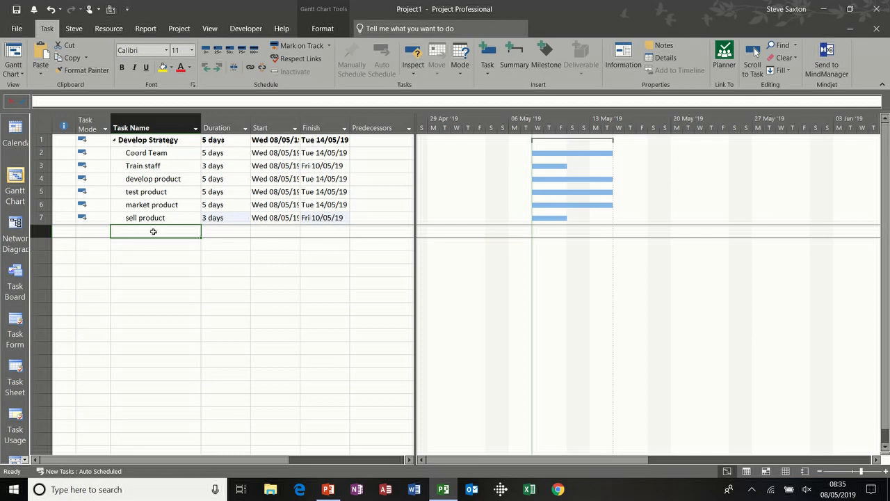
- Insert a recurring task named Team Meeting below sell product, weekly on Wednesday and ending after 4 occurrences, and collapse its individual meetings
left_click(487, 75)
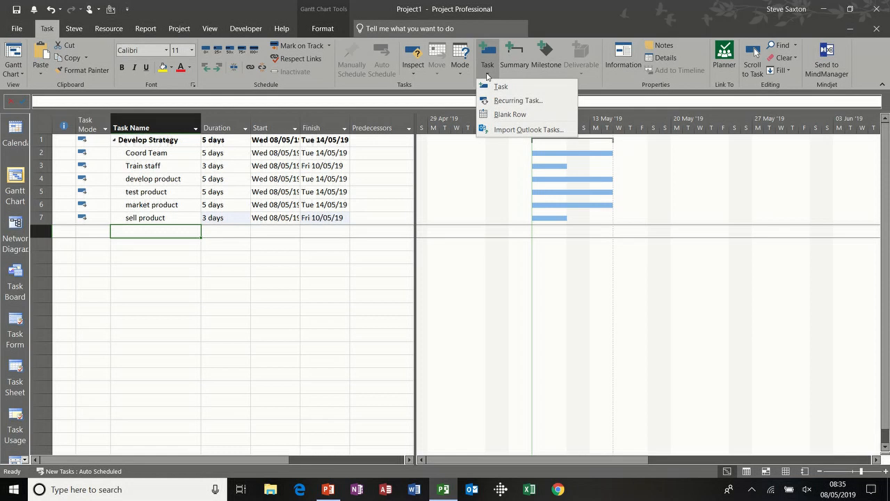
left_click(528, 101)
type("T")
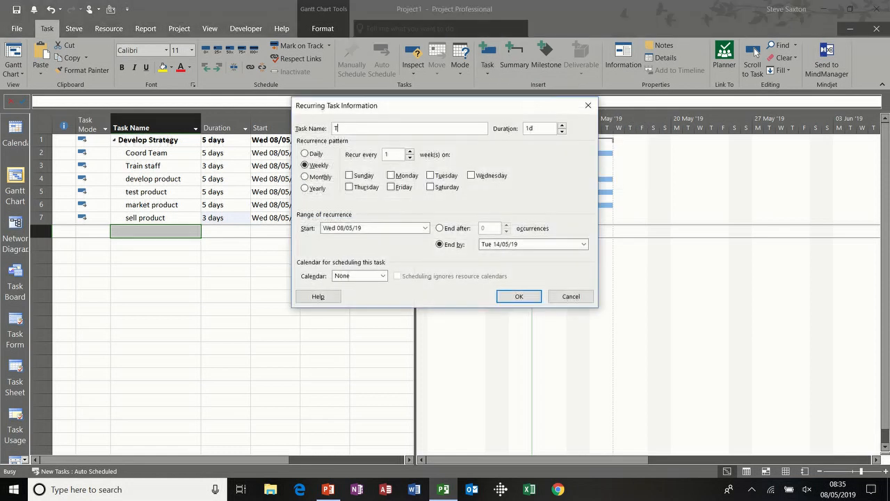
type("eam Meeting")
left_click(471, 177)
left_click(440, 229)
left_click(507, 226)
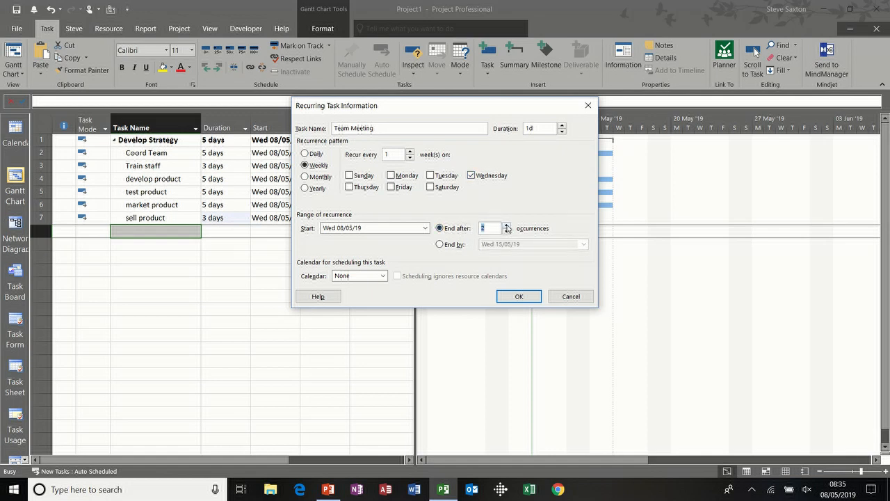
left_click(518, 297)
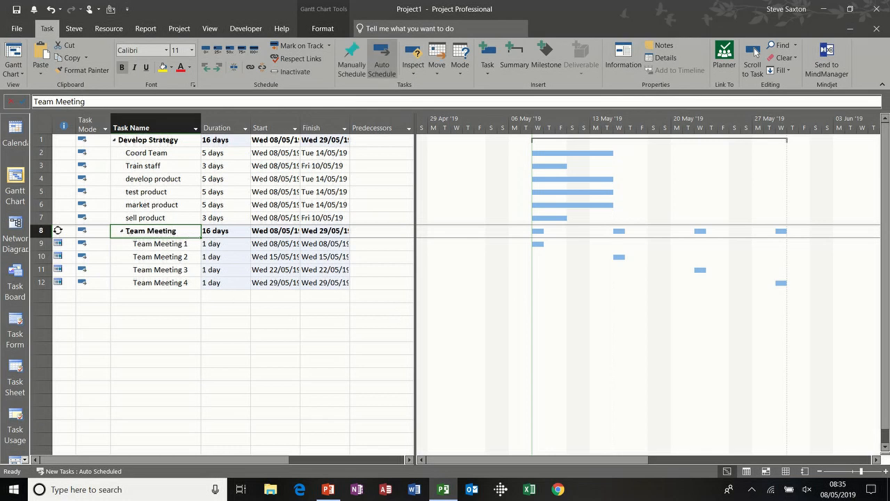
mouse_move(59, 230)
left_click(122, 231)
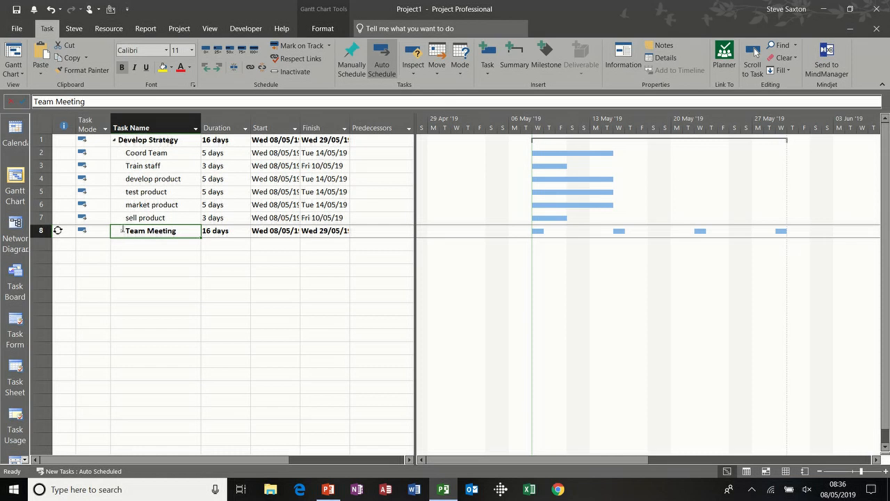
- Expand Team Meeting to show its individual meetings and outdent it to the same level as Develop Strategy
left_click(115, 141)
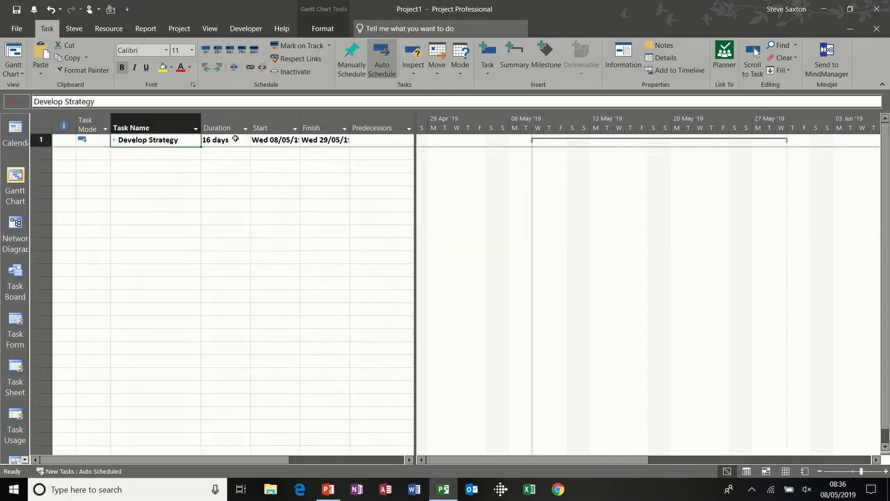
left_click(115, 141)
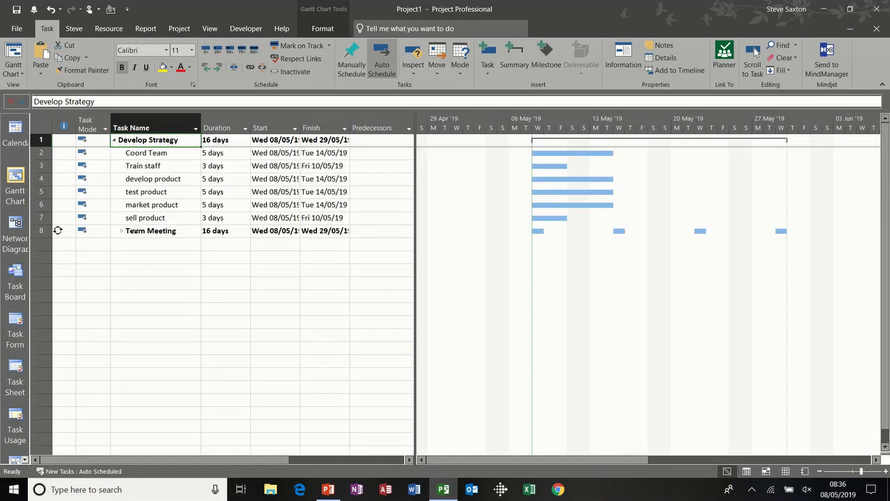
left_click(122, 231)
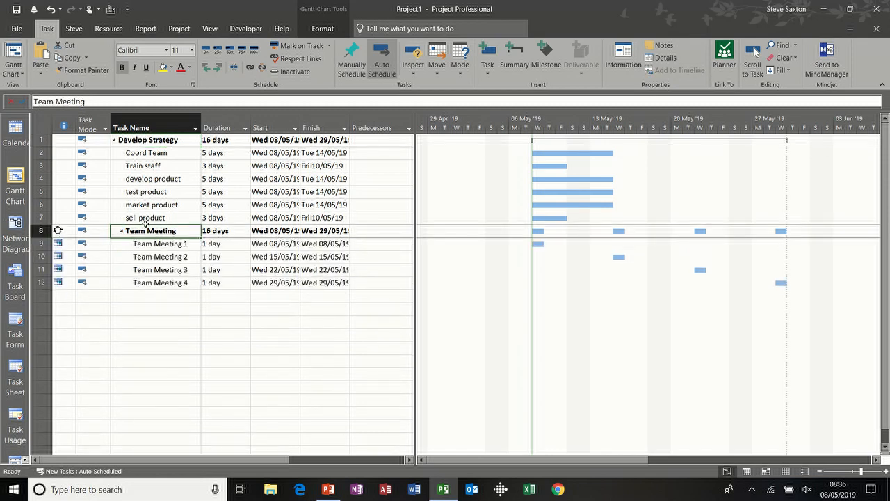
left_click(205, 67)
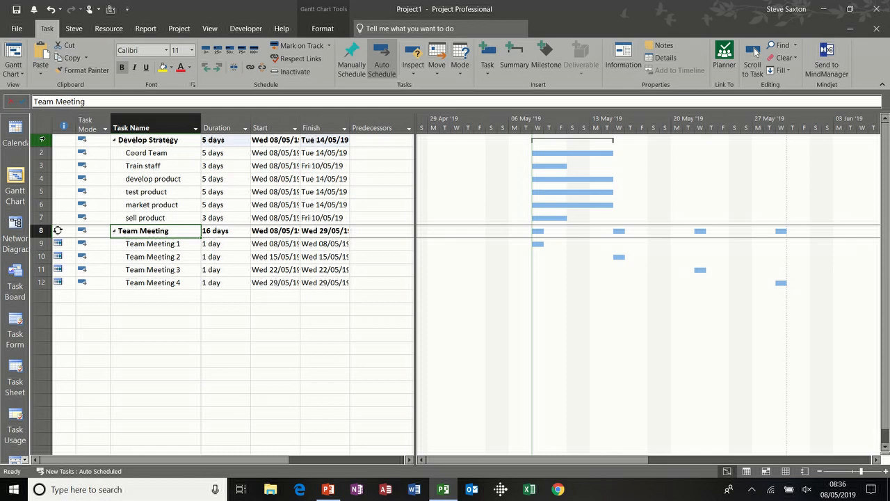
- Insert a task named Project A above Develop Strategy and indent all the tasks beneath it one level
right_click(42, 139)
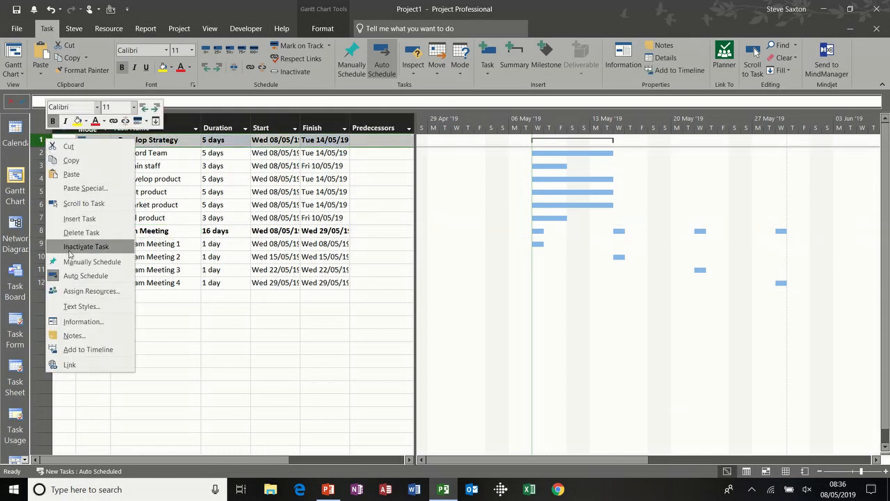
left_click(80, 219)
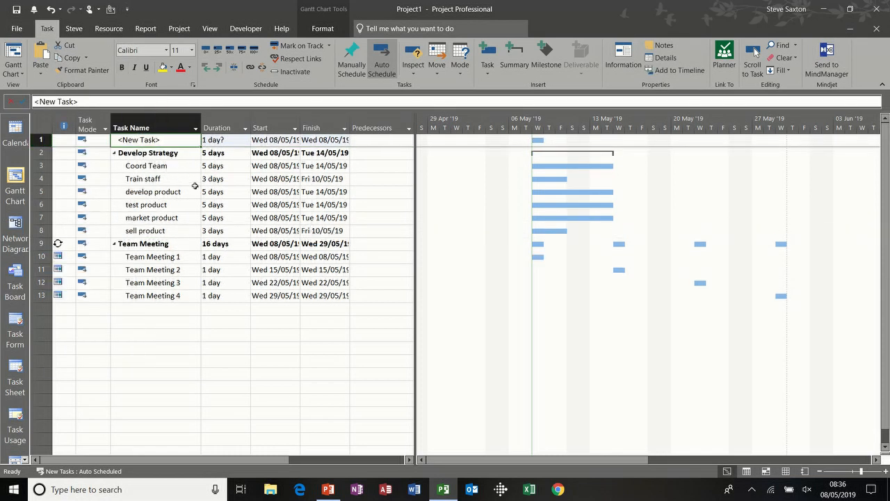
type("Project A")
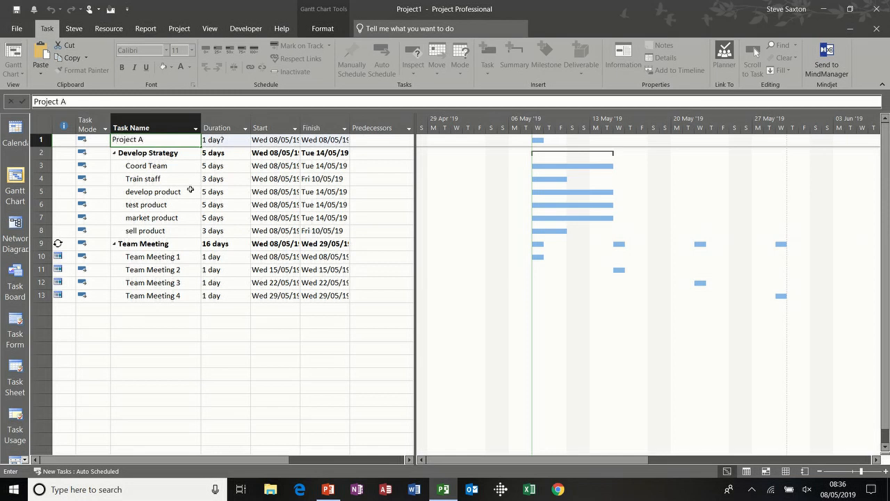
left_click(189, 190)
left_click_drag(42, 152, 41, 295)
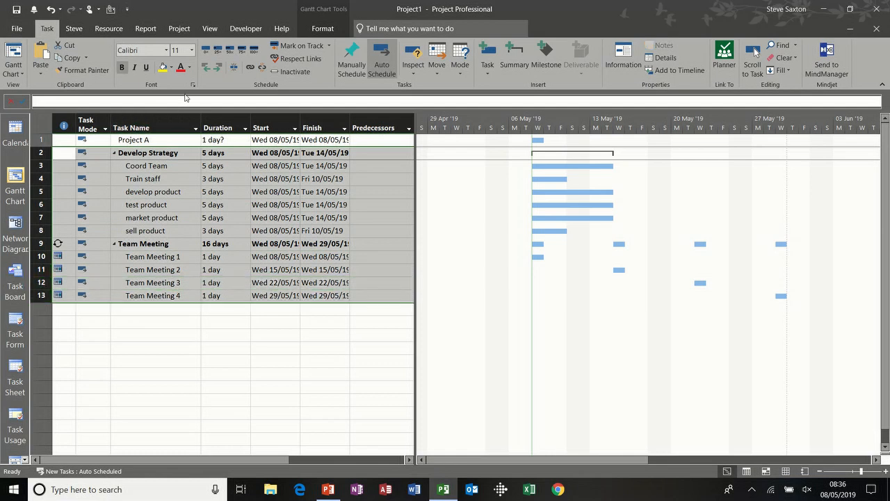
left_click(217, 67)
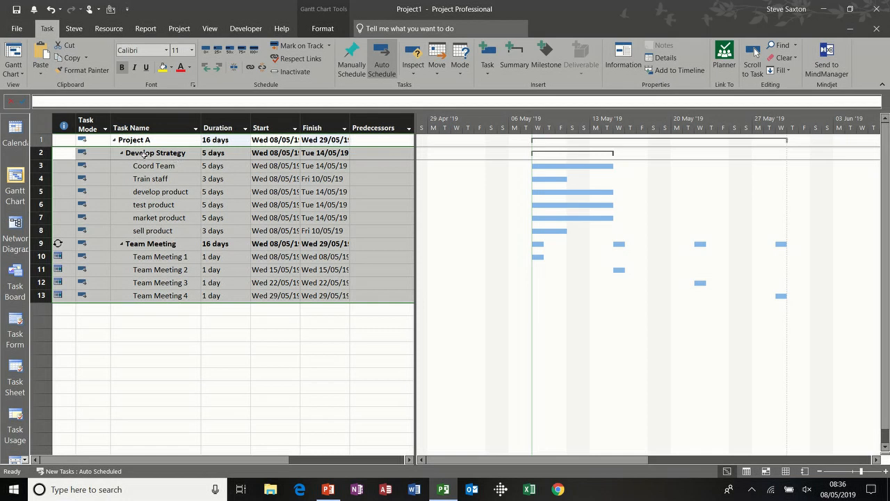
- Collapse the subtasks of Develop Strategy and Team Meeting and expand both groups again
left_click(121, 153)
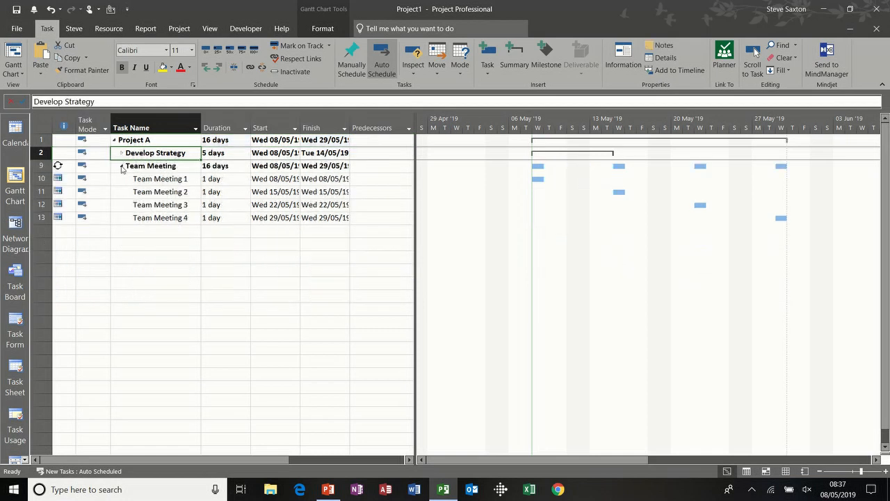
left_click(121, 166)
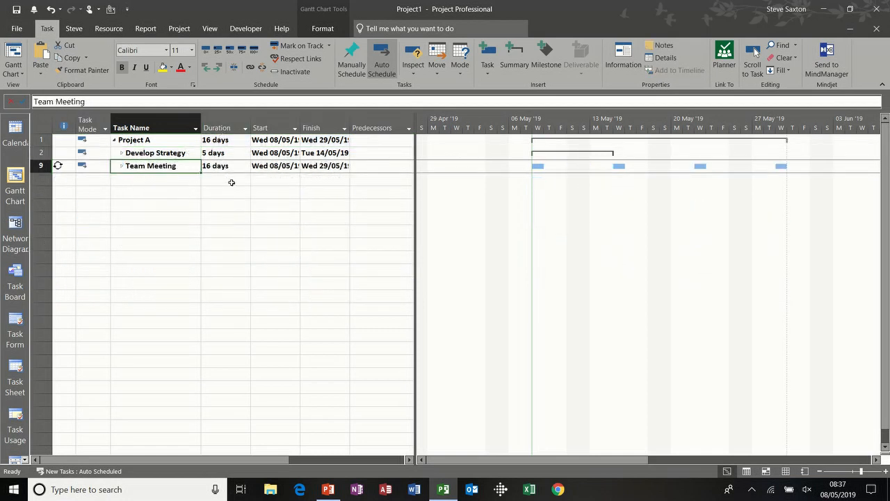
left_click(122, 166)
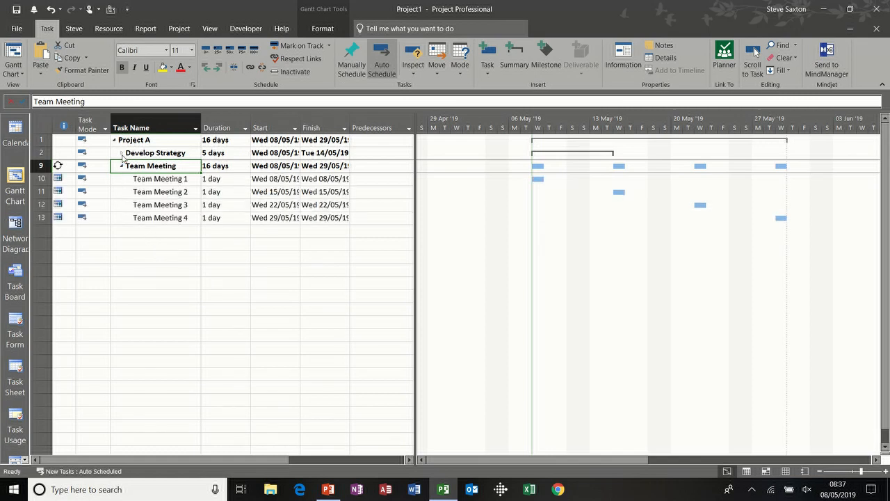
left_click(122, 154)
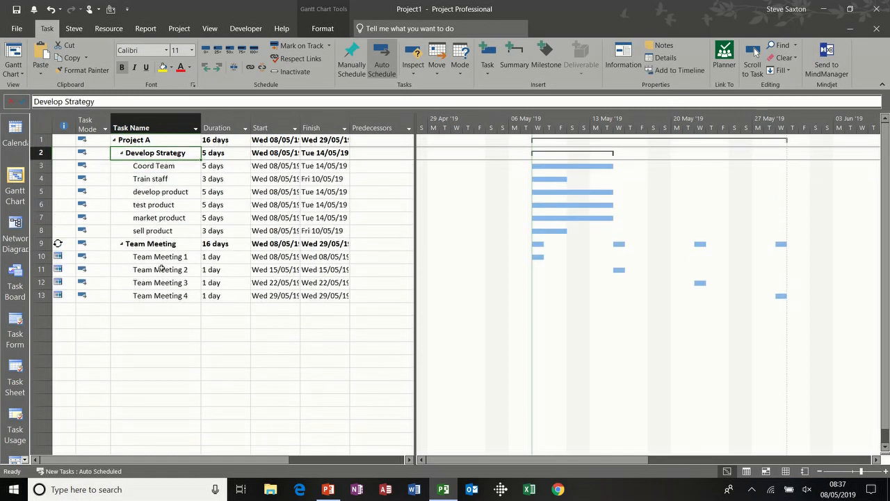
- View the outline at Level 1 and at Level 2, and restore the display of all subtasks
left_click(209, 28)
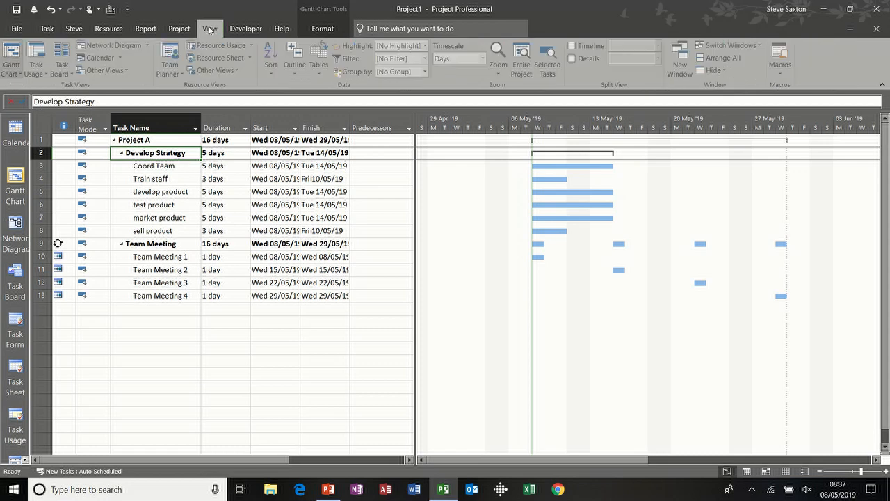
left_click(292, 71)
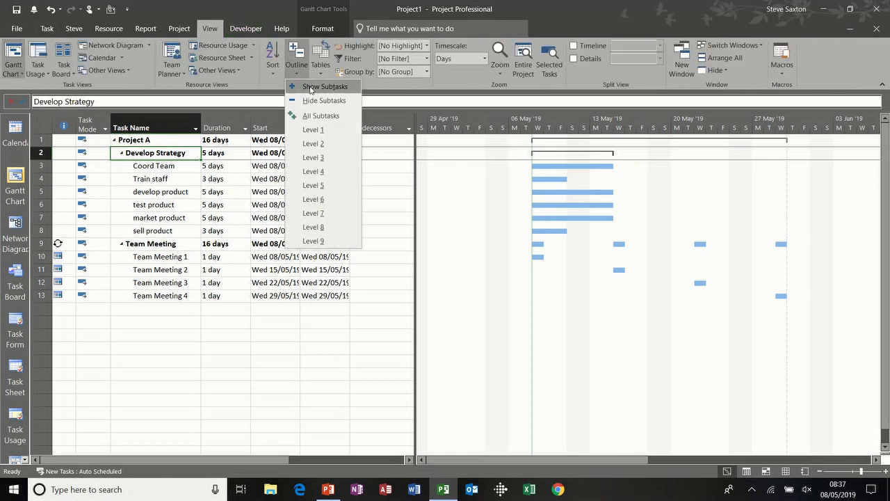
left_click(330, 130)
left_click(296, 66)
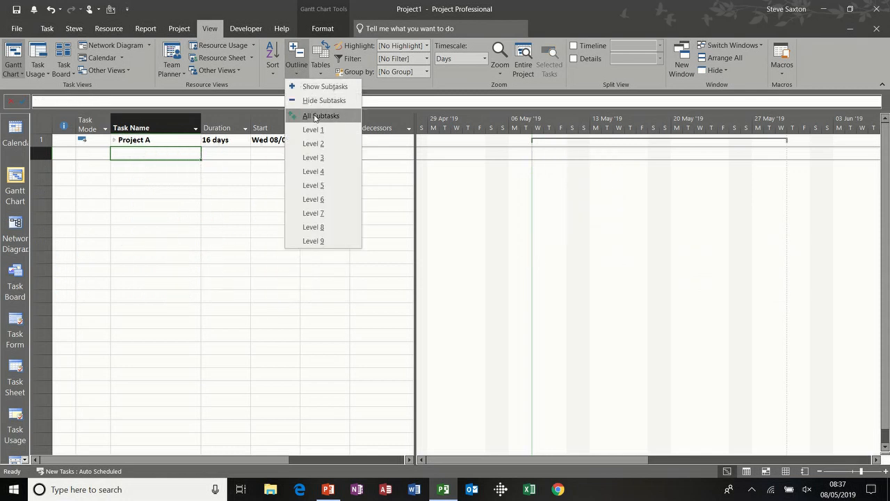
left_click(316, 143)
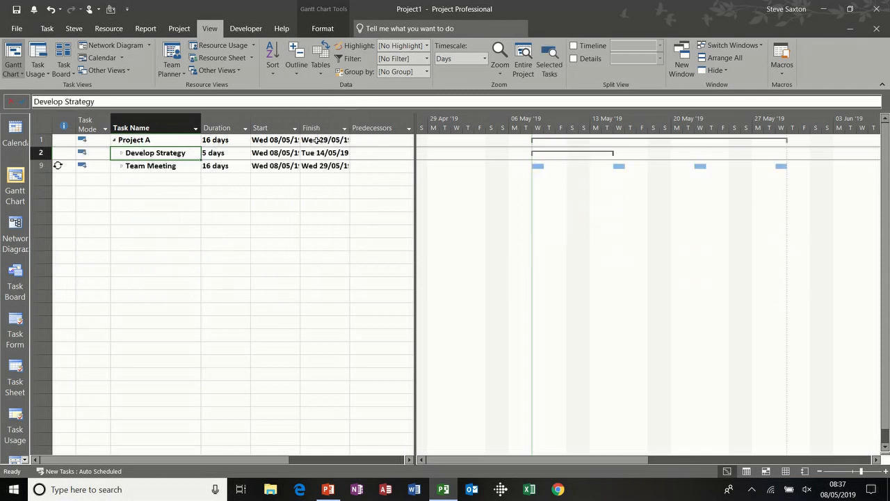
left_click(306, 72)
left_click(319, 117)
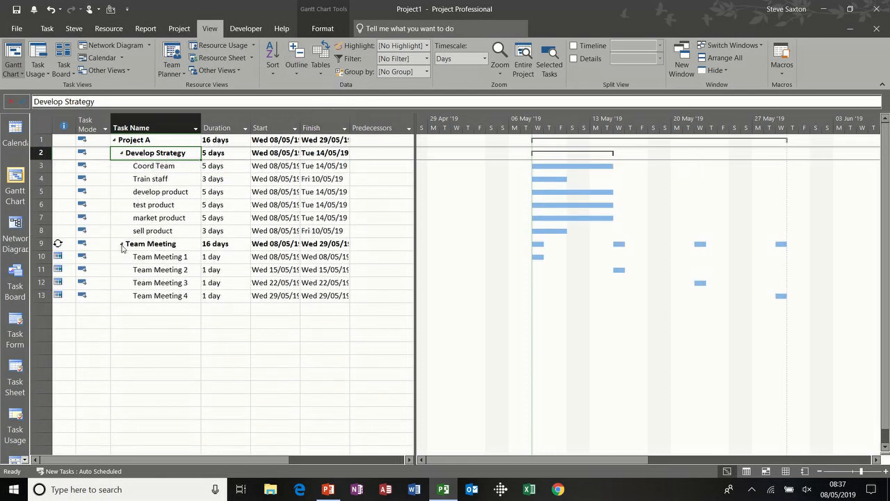
- Add a milestone named End of phase below Team Meeting 4 with a duration of 0
left_click(139, 310)
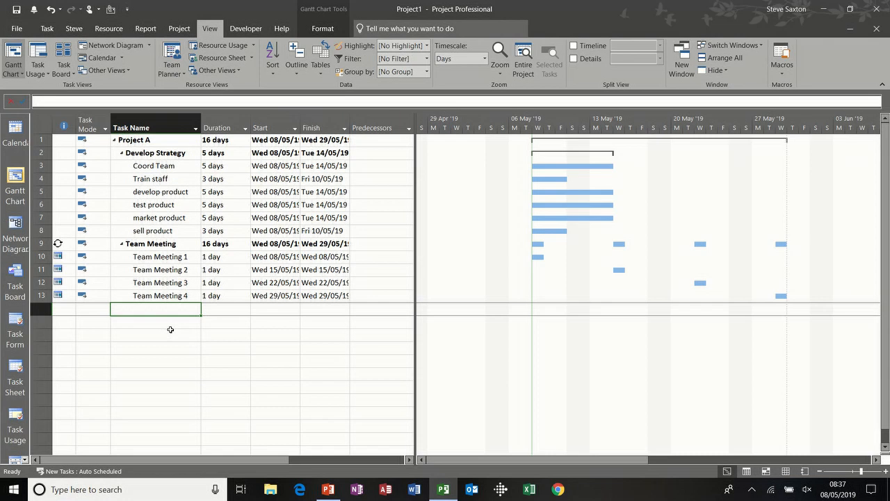
type("End")
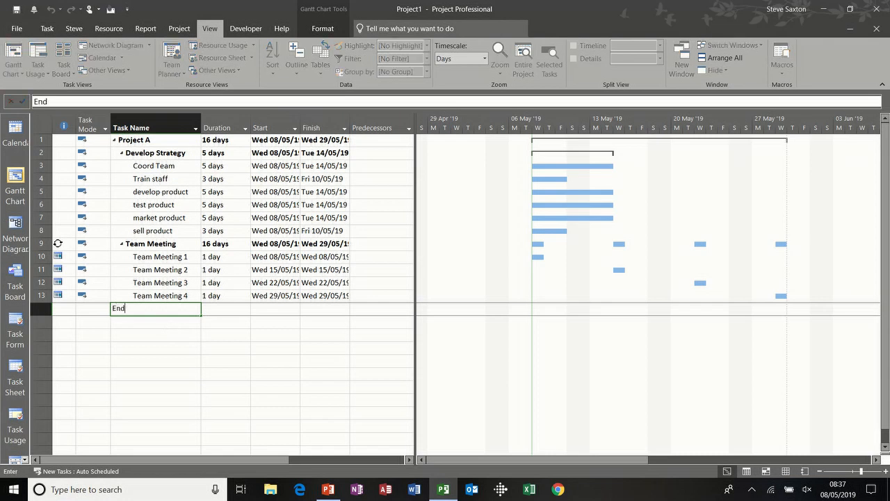
type(" of phase")
left_click(226, 310)
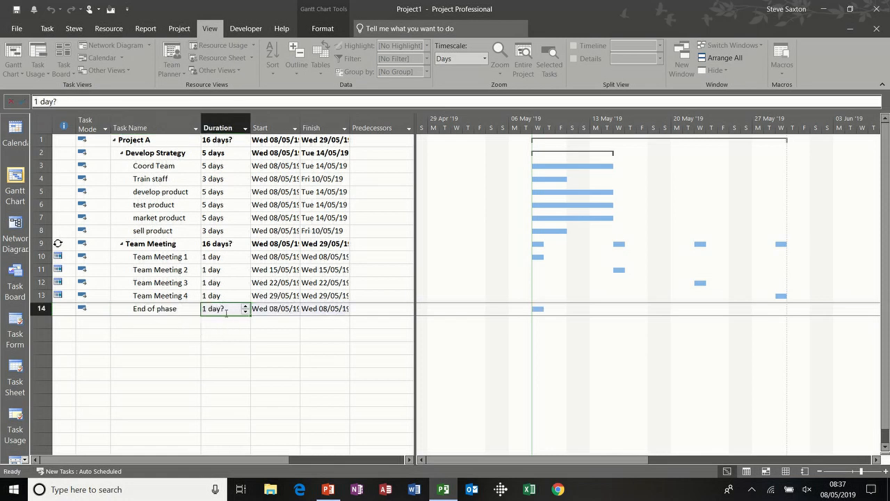
type("0")
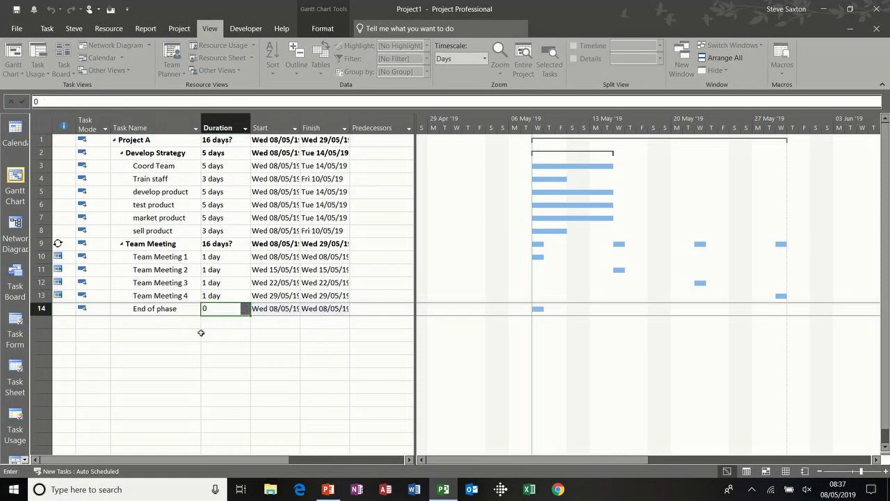
left_click(181, 310)
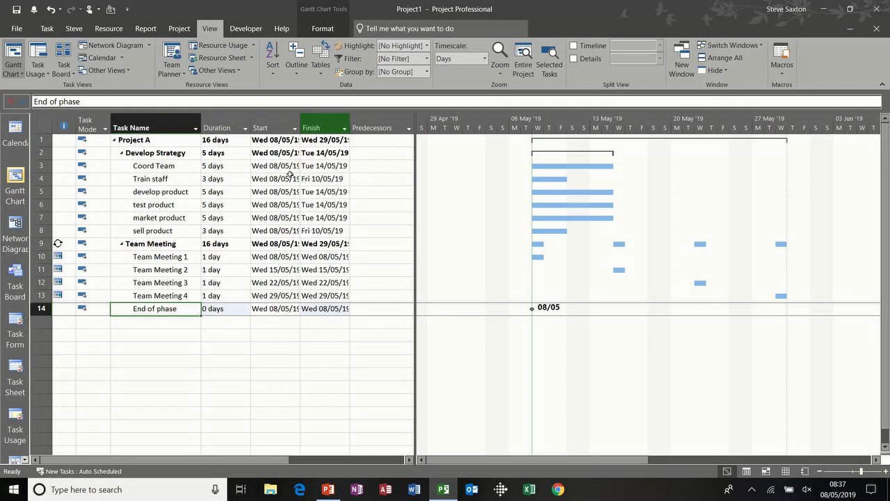
left_click(320, 73)
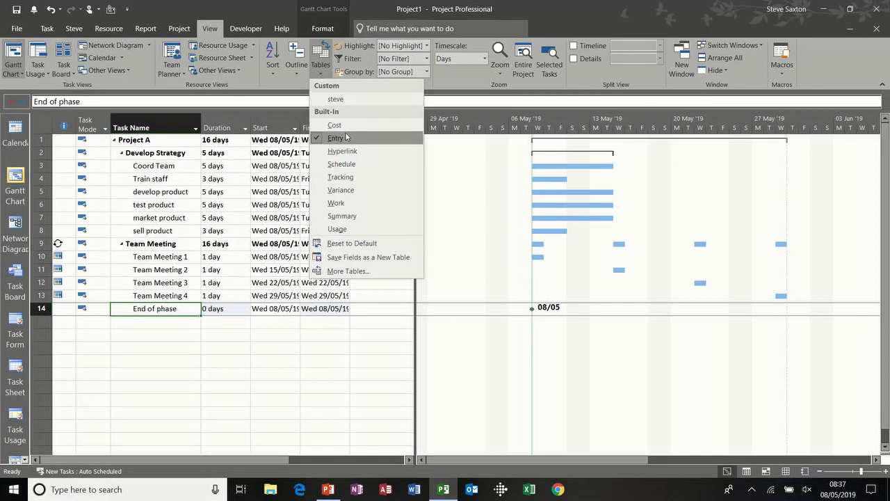
left_click(191, 229)
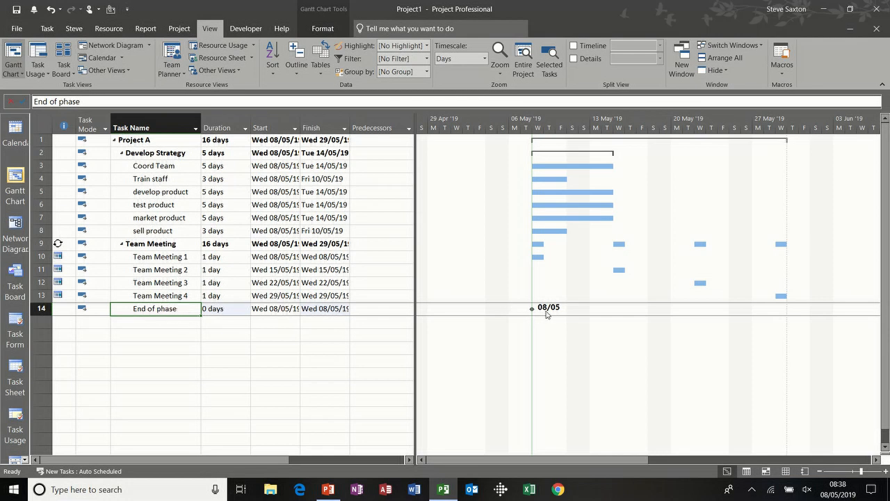
- Set the start date of End of phase to Thu 30/05/19, moving it without adding a link
left_click(279, 309)
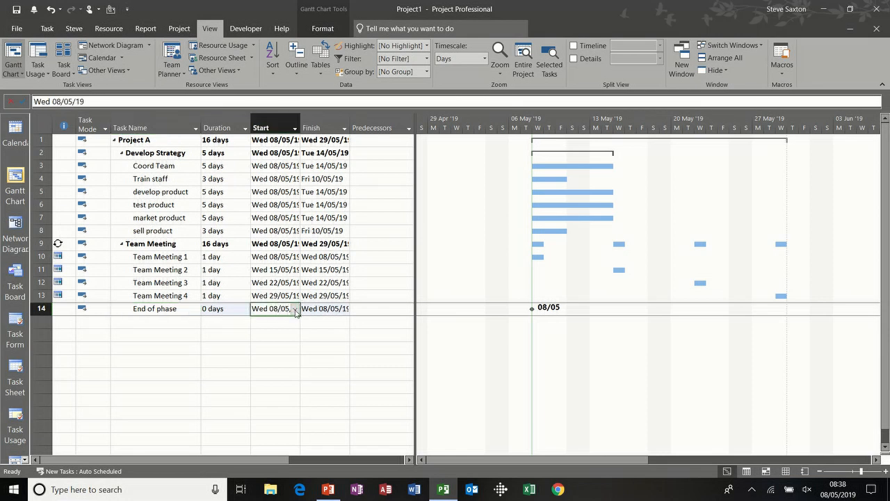
left_click(295, 309)
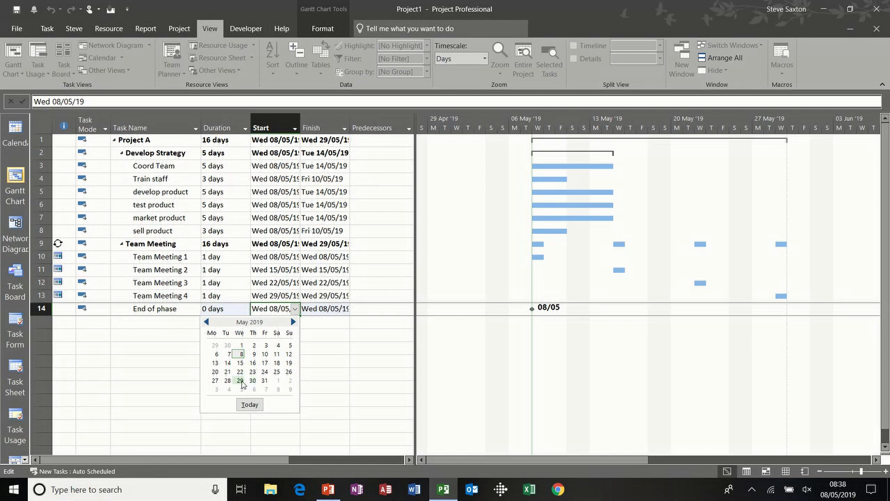
left_click(252, 381)
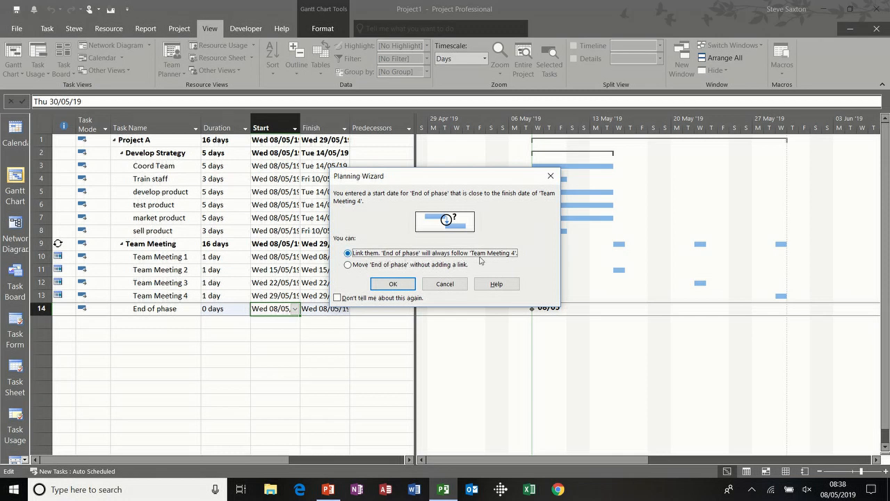
left_click(365, 266)
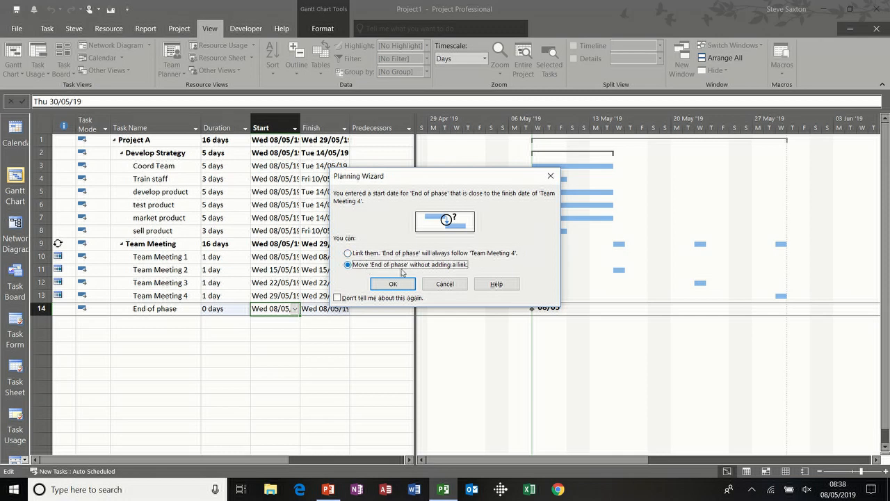
left_click(393, 284)
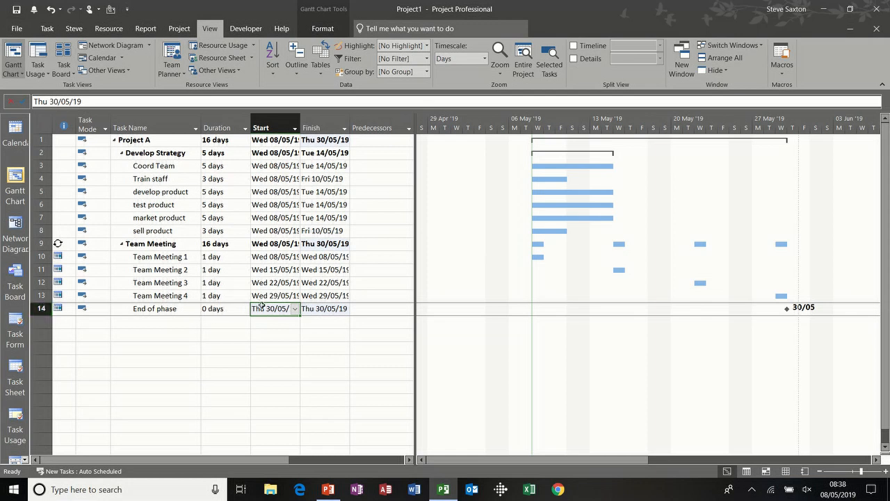
mouse_move(61, 310)
left_click_drag(156, 167, 156, 230)
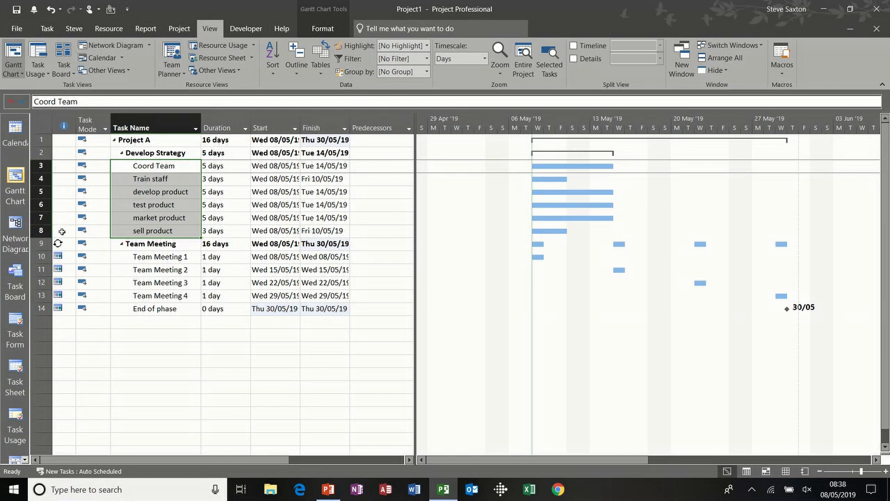
- Narrow the task table to end at the Task Name column, giving the Gantt chart more room
left_click(175, 308)
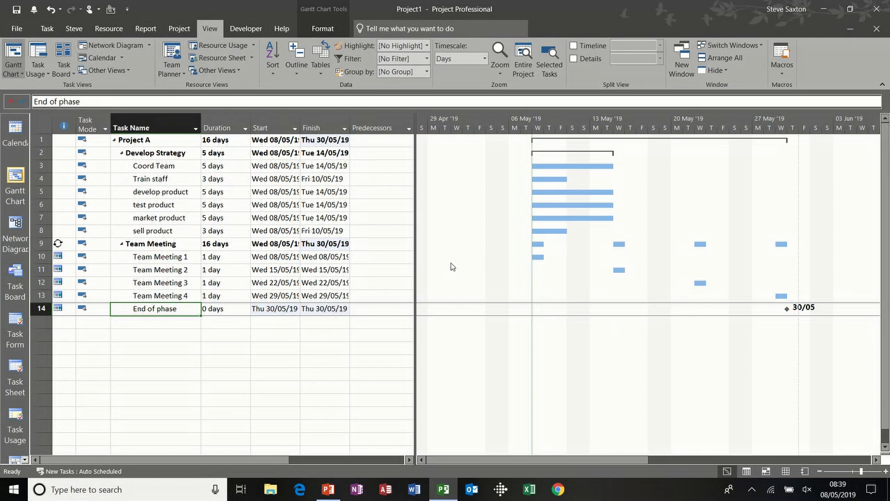
left_click_drag(416, 258, 255, 248)
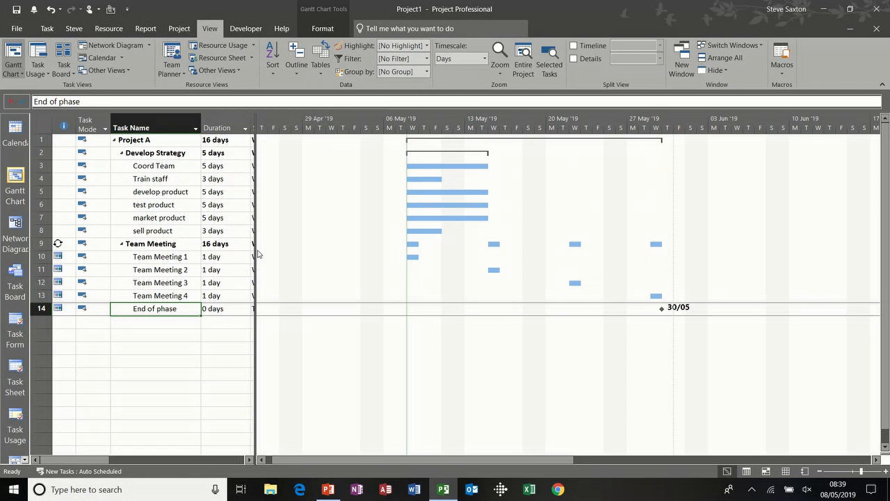
left_click_drag(257, 249, 203, 250)
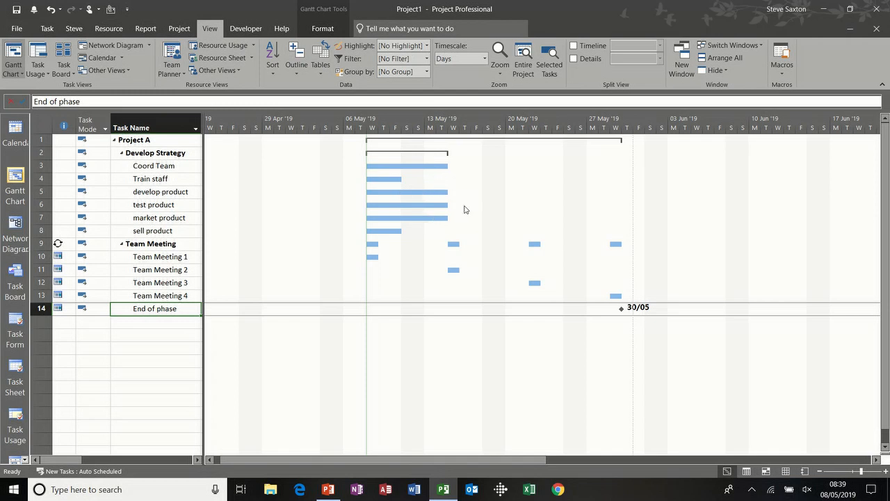
- Change the Task bar style so the Name field appears as text to the right of the Gantt bars
left_click(323, 28)
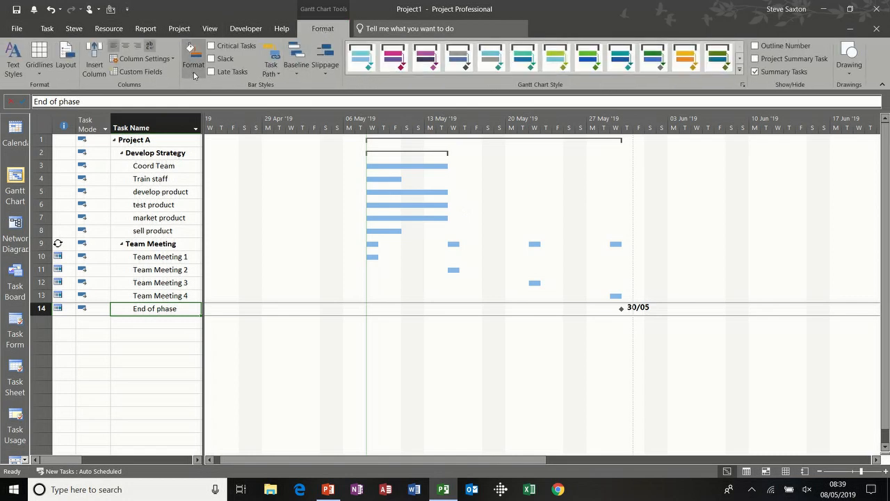
double_click(466, 211)
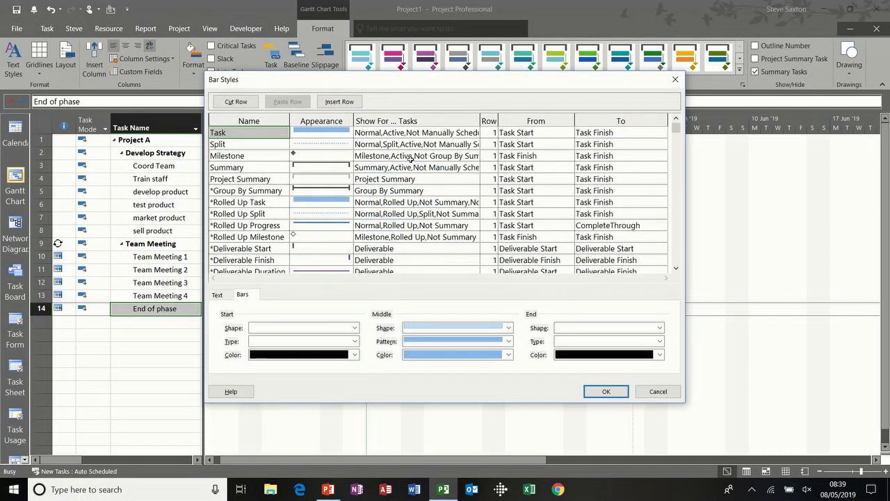
left_click_drag(417, 85, 489, 101)
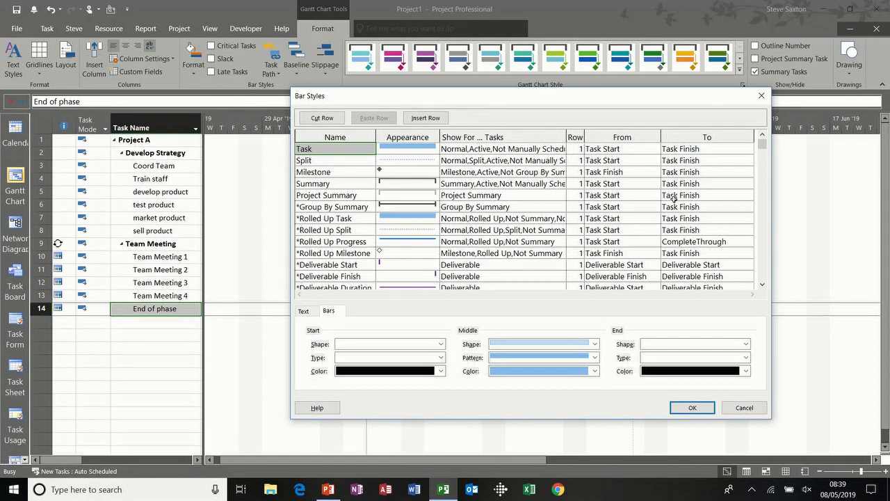
left_click_drag(763, 149, 763, 170)
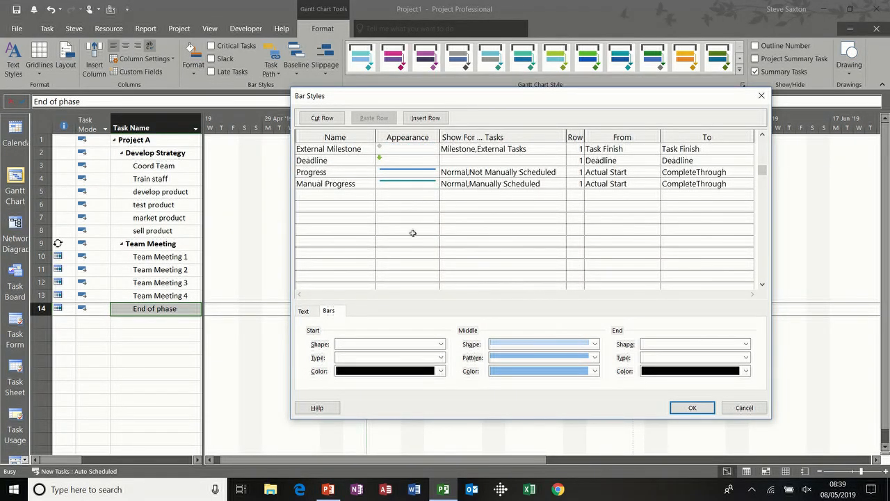
left_click(304, 311)
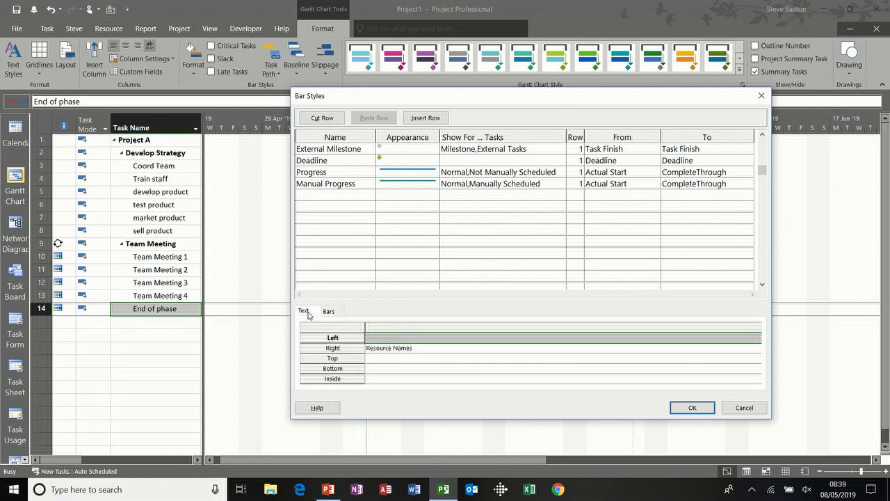
left_click(386, 349)
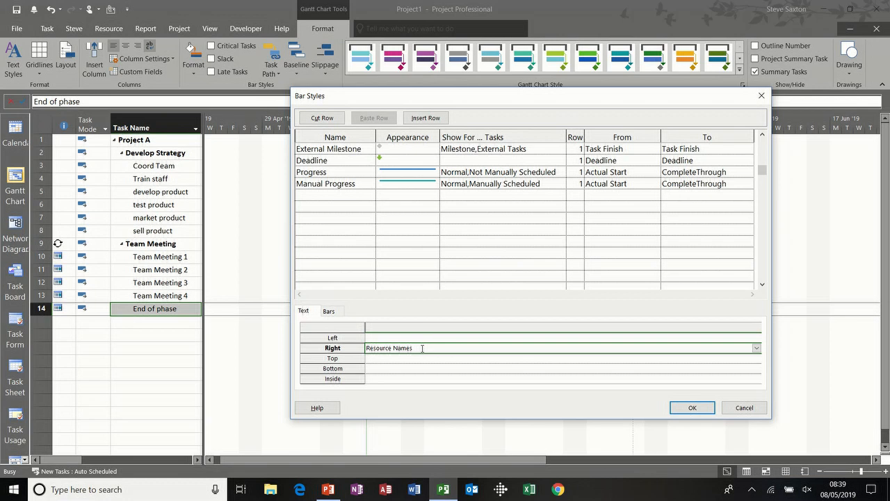
type("Name")
left_click(688, 407)
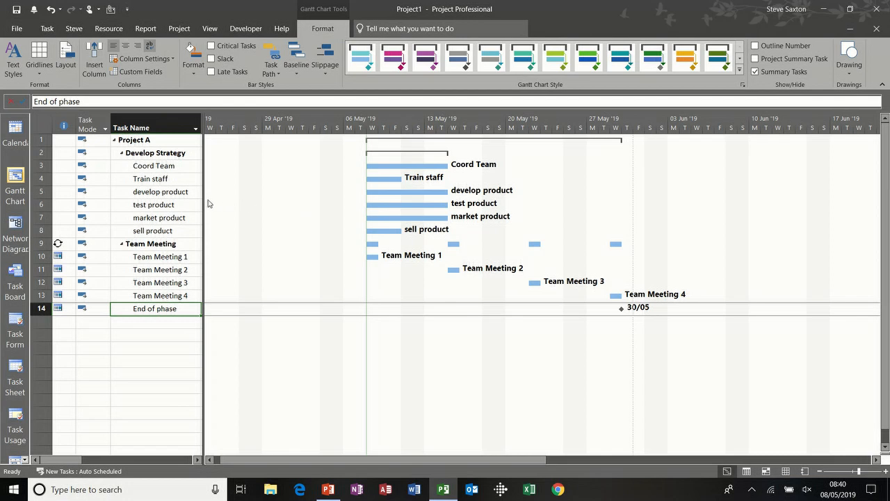
- View the chart with the task table narrowed to Task Mode and widened to Start, and restore the table's edge to Task Name
left_click_drag(203, 200, 108, 195)
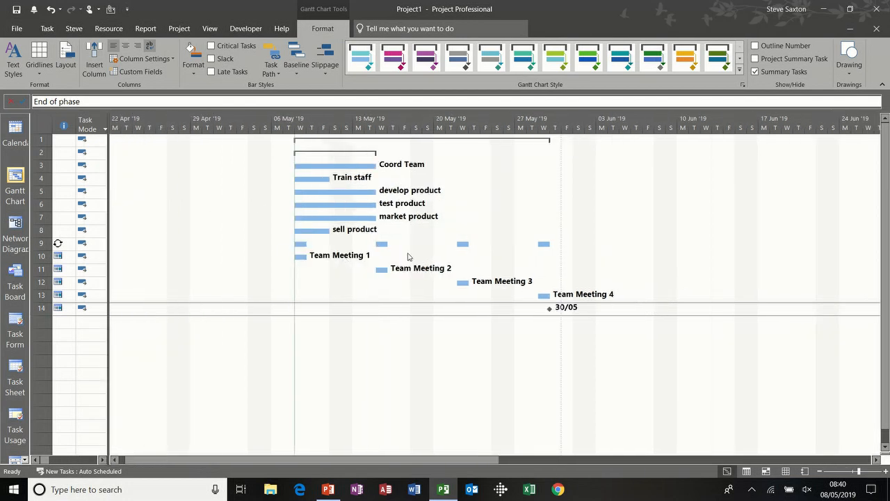
left_click_drag(109, 207, 304, 210)
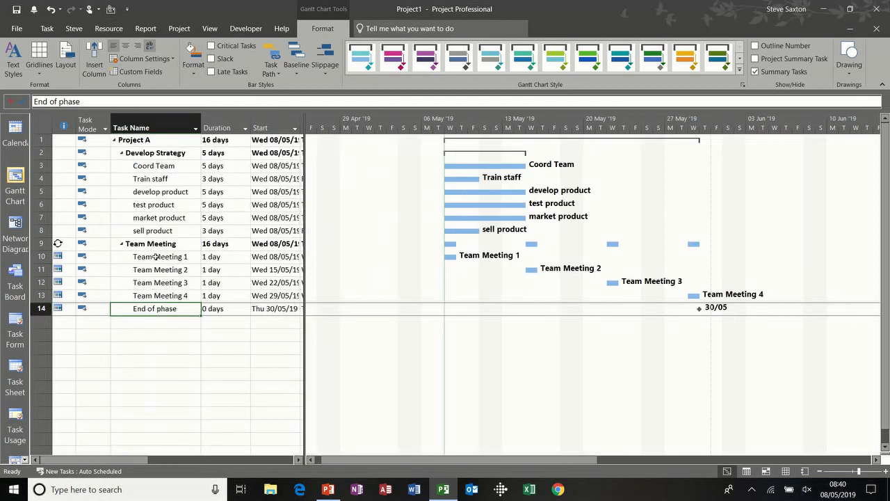
left_click_drag(305, 232, 202, 221)
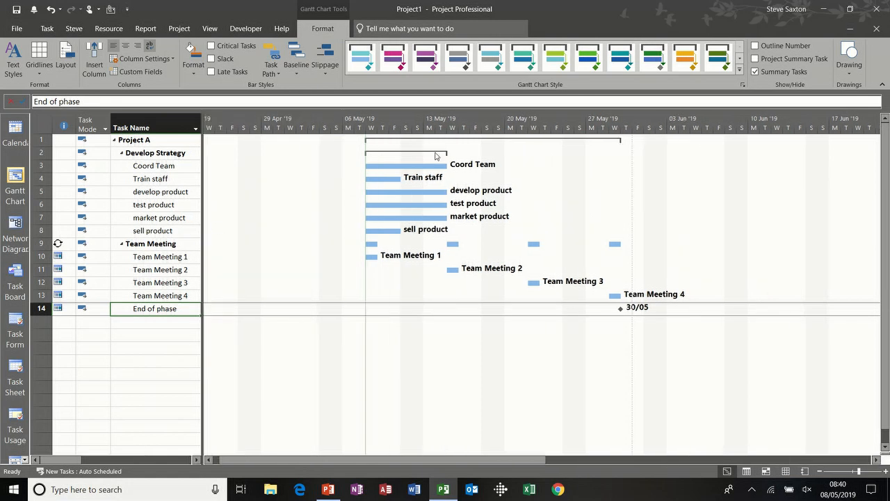
- Try a solid red line for the Gantt Rows gridlines
left_click(41, 72)
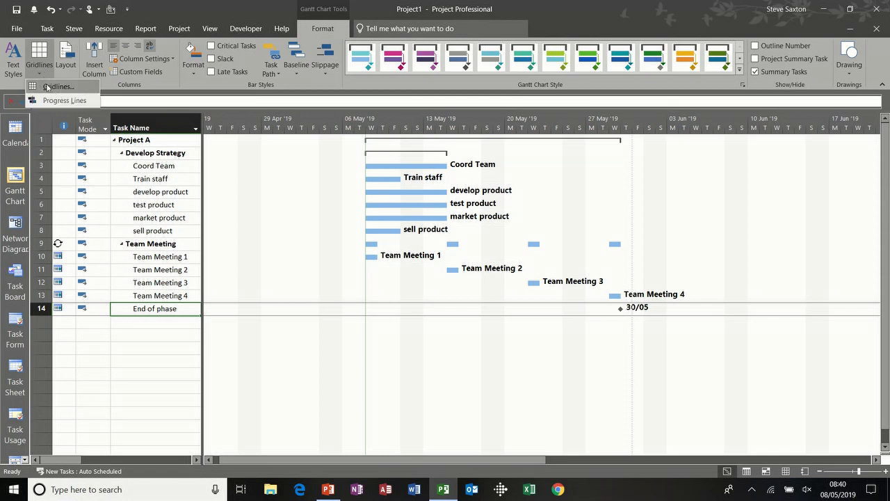
left_click(47, 87)
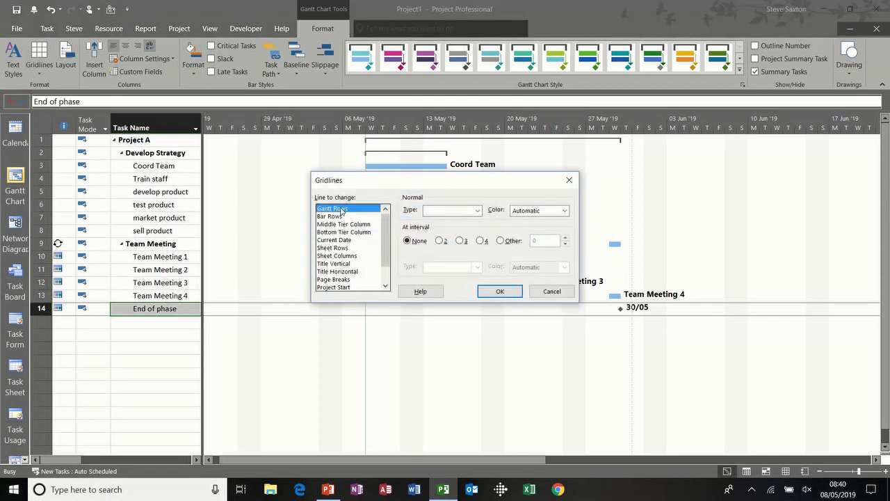
left_click(479, 213)
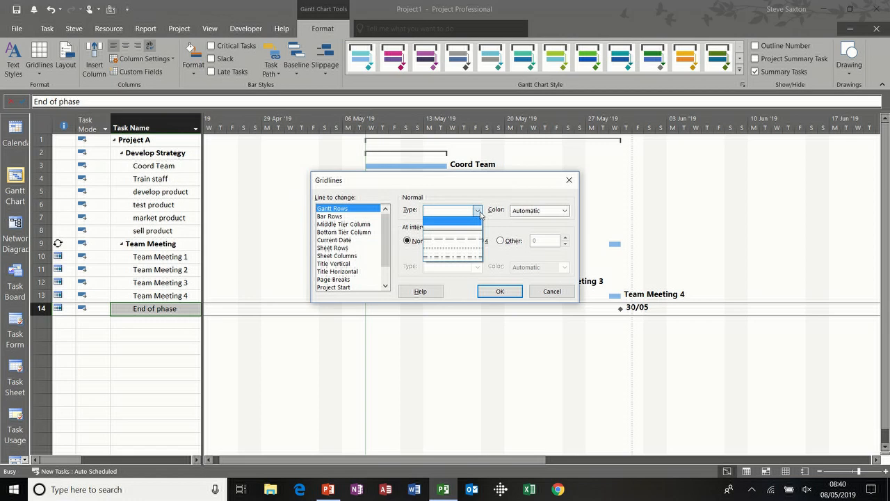
left_click(472, 230)
left_click(564, 211)
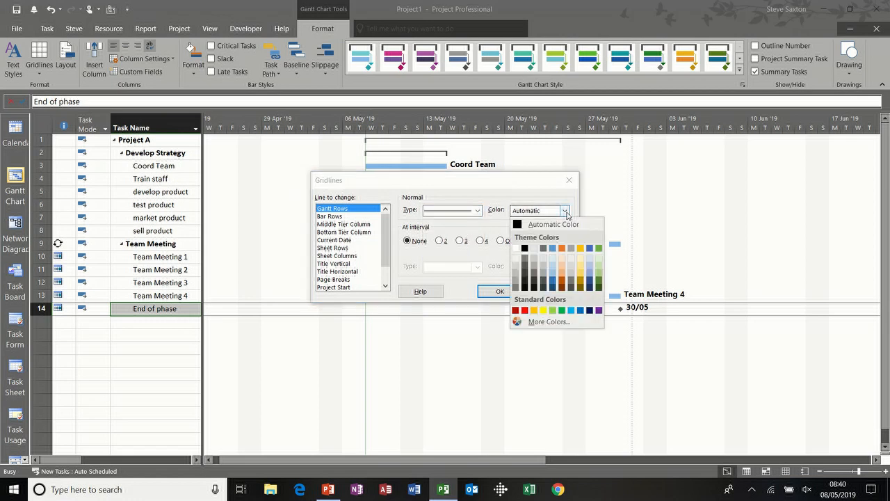
left_click(525, 311)
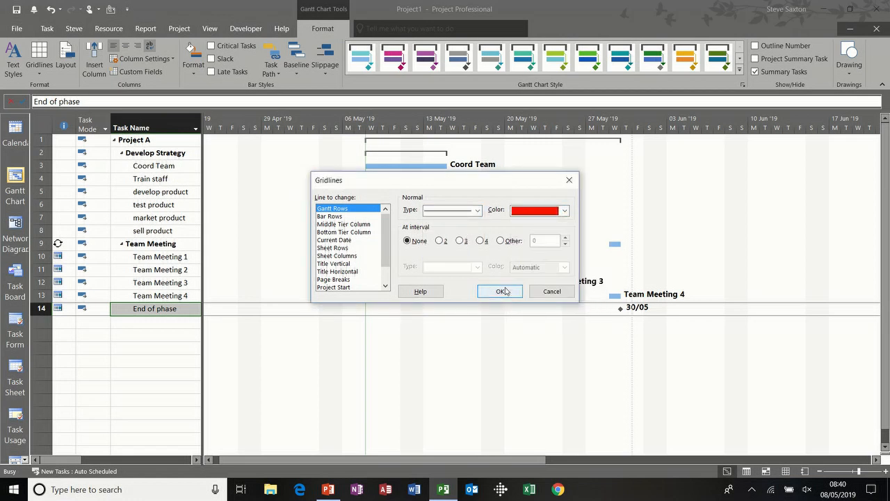
left_click(504, 292)
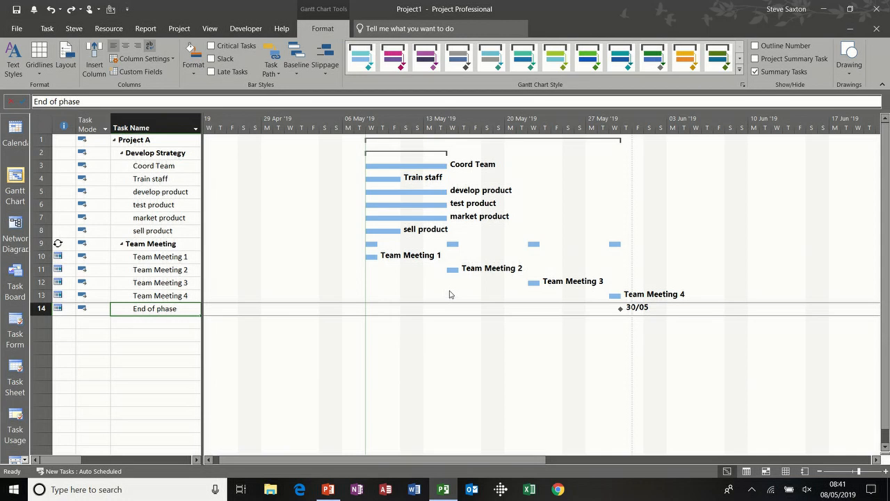
- View the Gantt timescale zoomed out to quarters and in to days, and return it to months
left_click(820, 472)
left_click(819, 471)
left_click(819, 471)
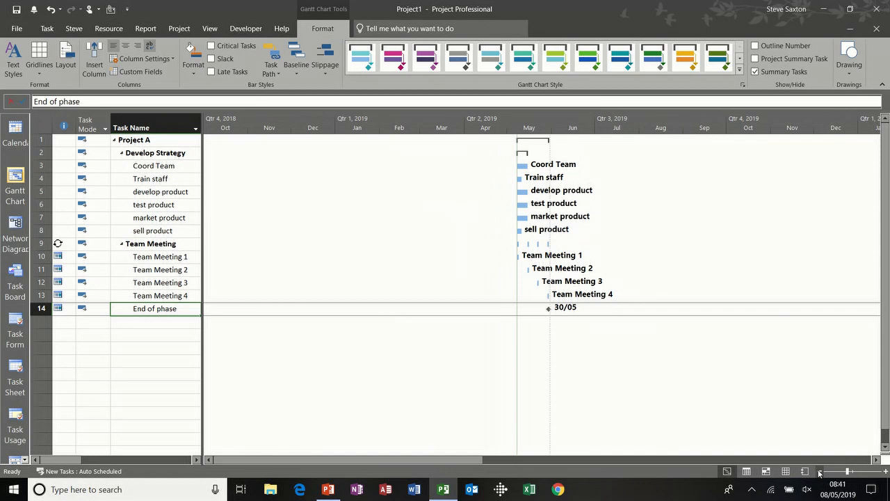
left_click(886, 471)
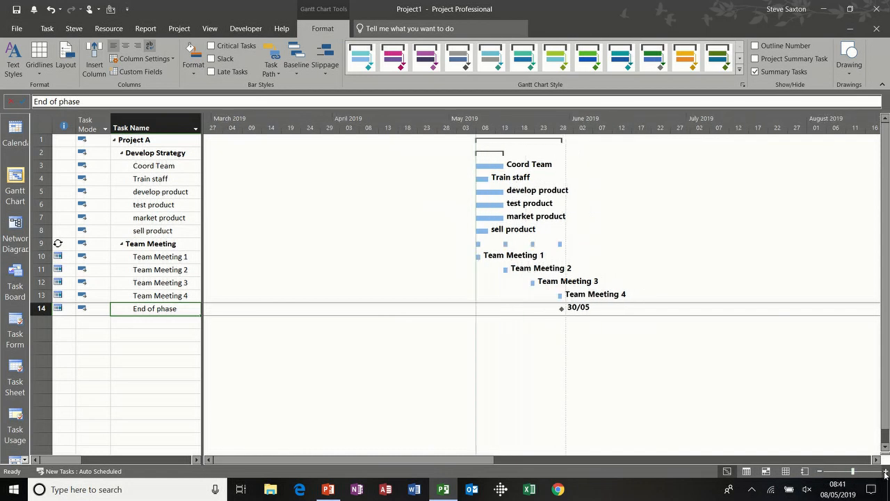
left_click(885, 471)
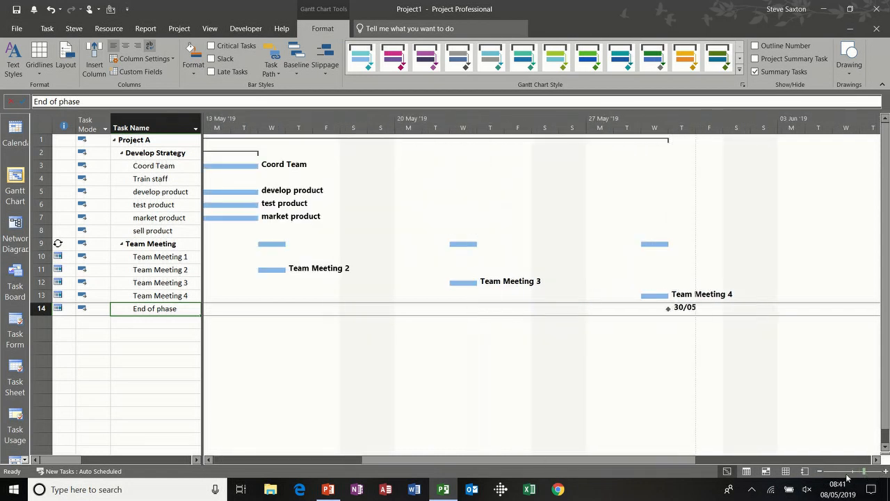
left_click(820, 472)
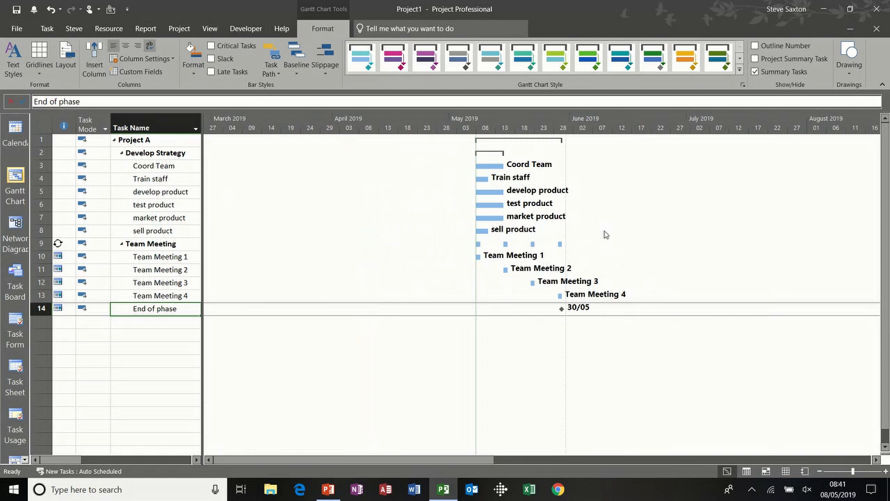
- Set the Gantt chart's timescale to show three tiers (Top, Middle, Bottom)
double_click(505, 122)
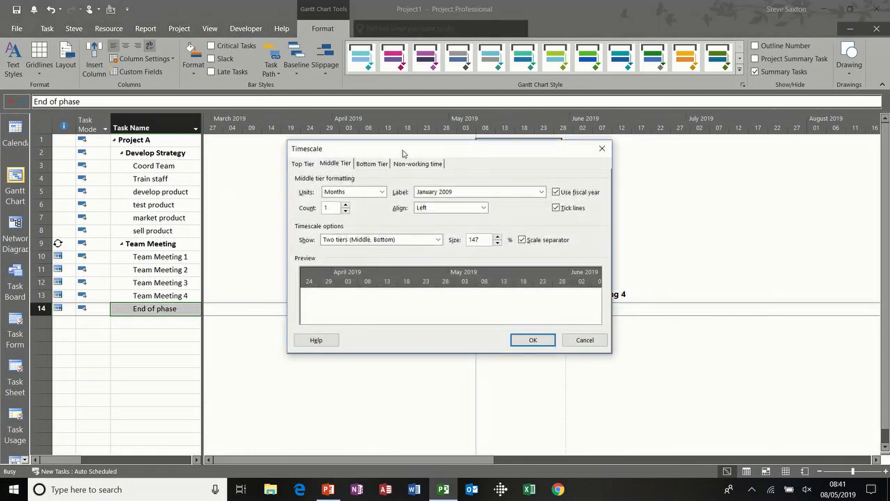
left_click_drag(404, 153, 496, 161)
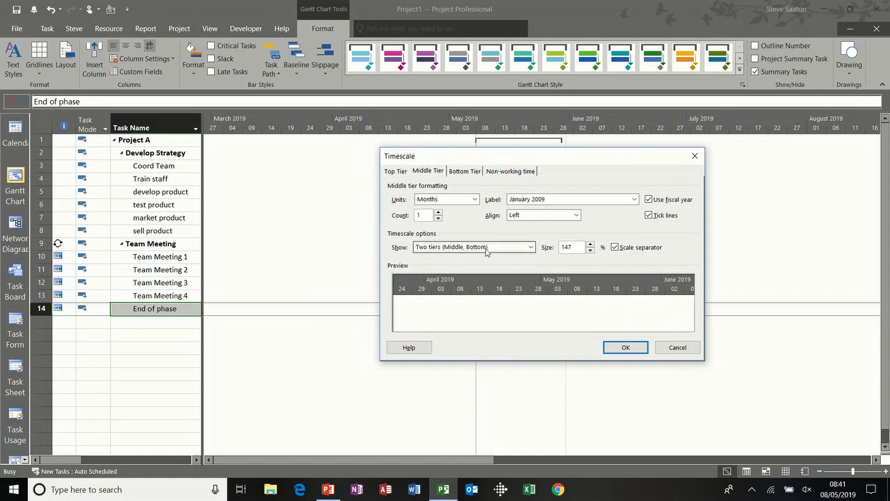
left_click(486, 249)
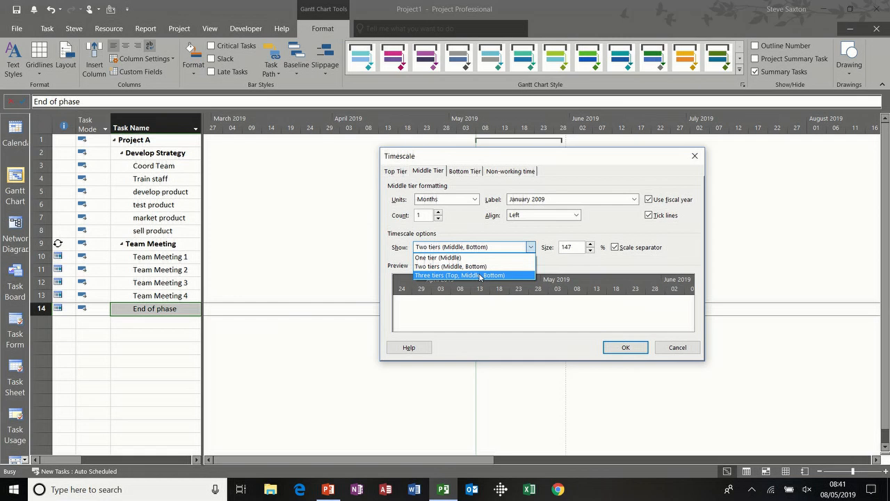
left_click(480, 275)
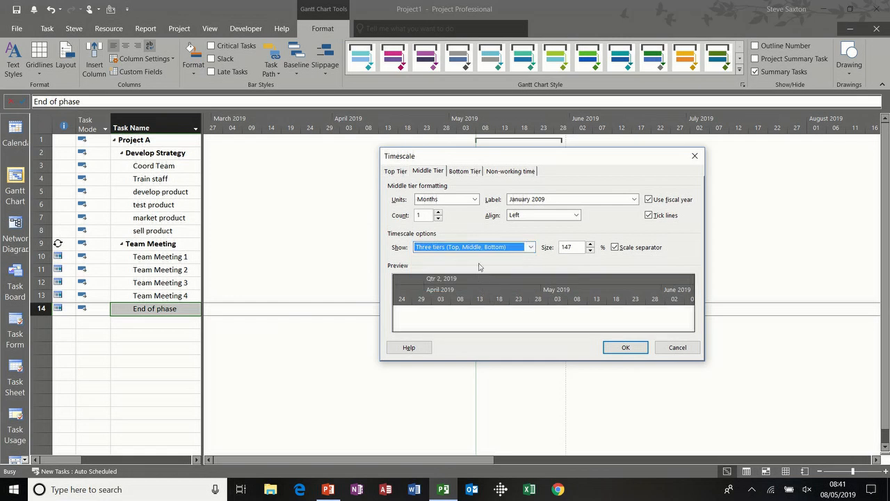
- Review the settings of the timescale tiers and set the middle tier's units to Weeks
left_click(401, 176)
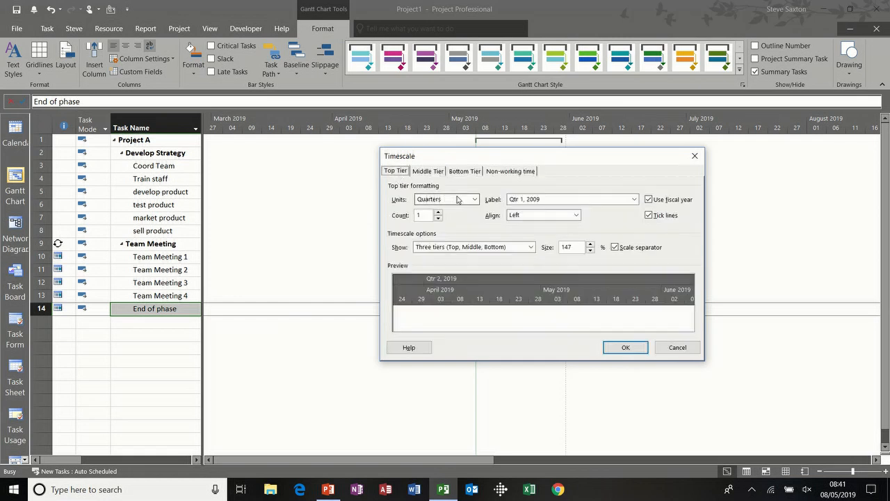
left_click(427, 172)
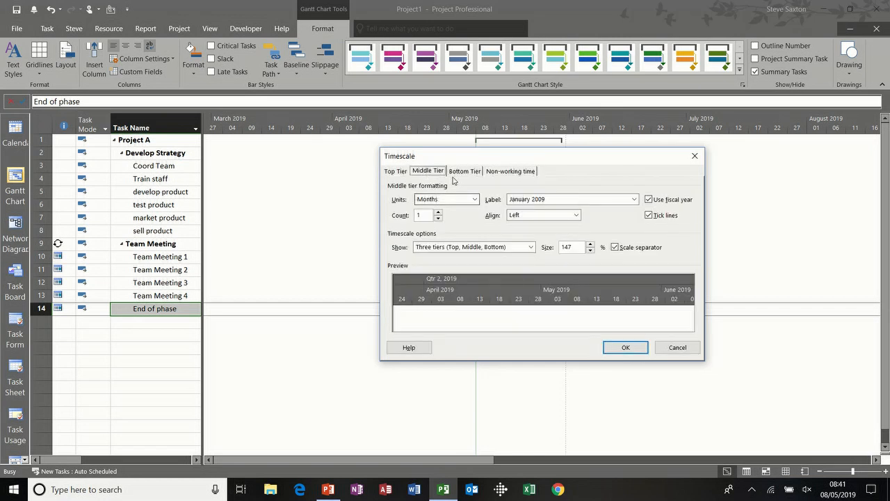
left_click(459, 172)
left_click(434, 174)
left_click(441, 201)
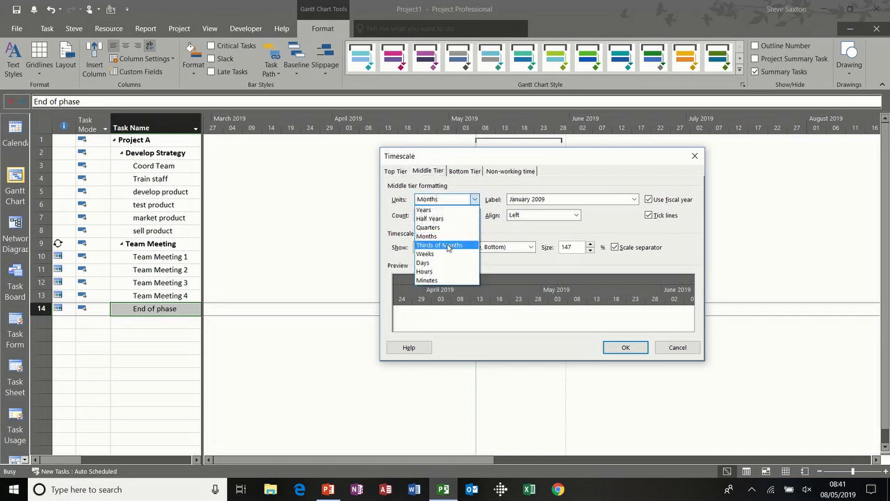
left_click(450, 254)
- Try to set the timescale's bottom tier units to Weeks
left_click(459, 173)
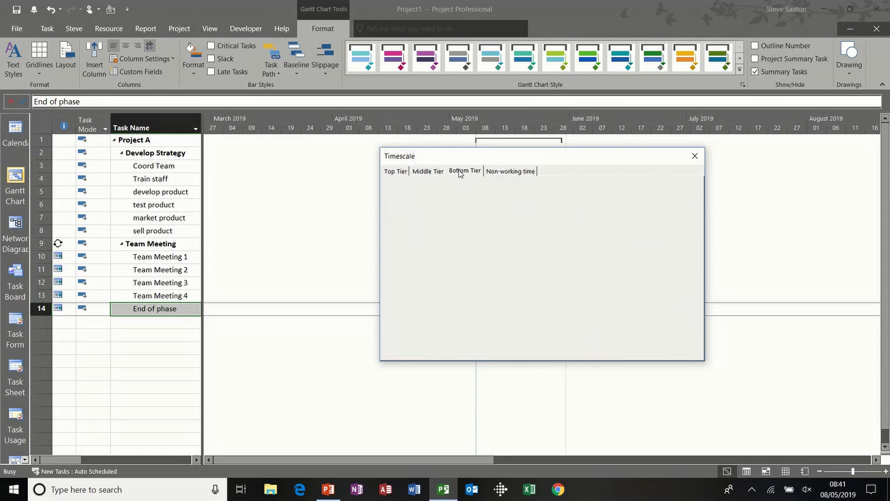
left_click(465, 199)
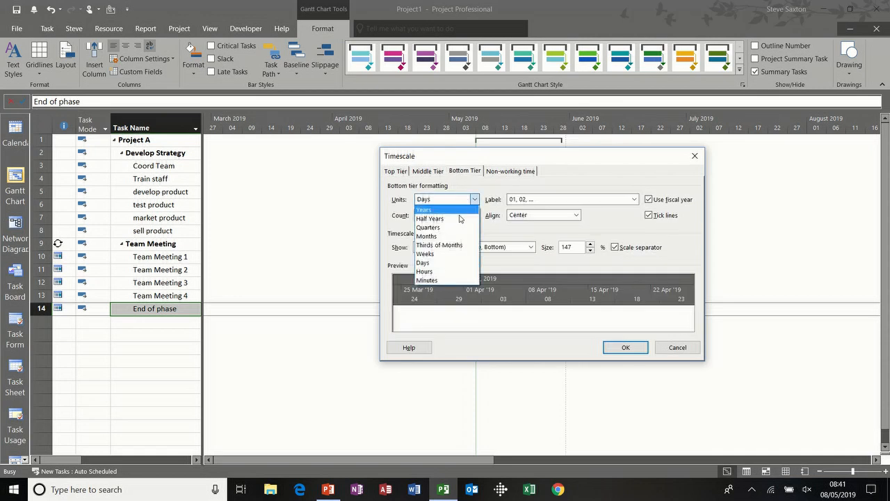
left_click(456, 254)
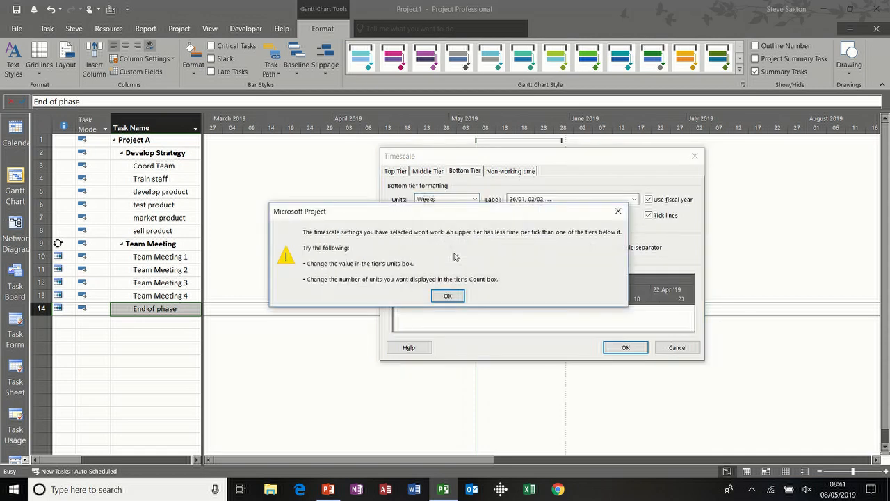
left_click(449, 296)
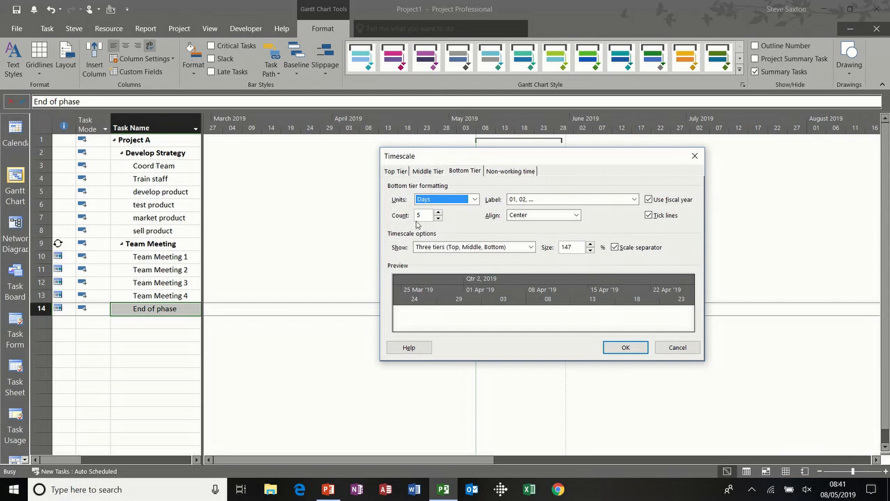
- Set the bottom tier's count to 1 so the timescale marks every single day
left_click(438, 219)
left_click(438, 219)
left_click(437, 218)
left_click(438, 219)
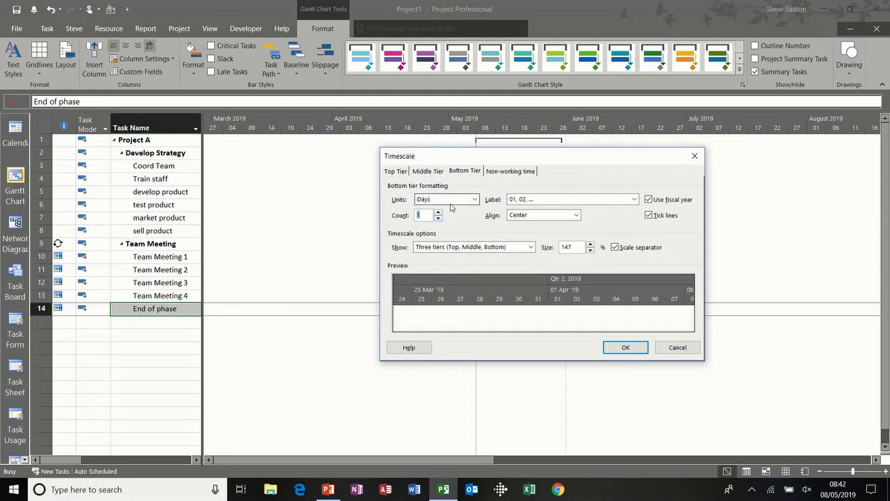
- Set the units of the timescale's bottom tier to Weeks
left_click(449, 199)
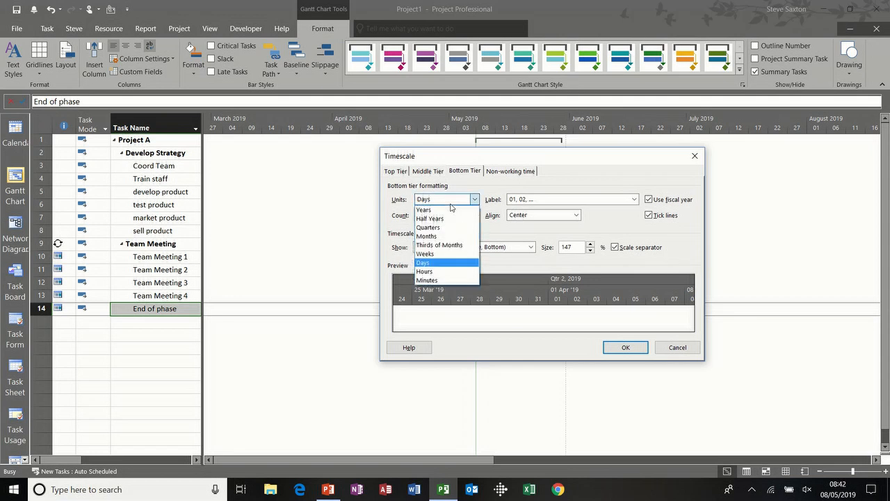
left_click(448, 254)
left_click(428, 171)
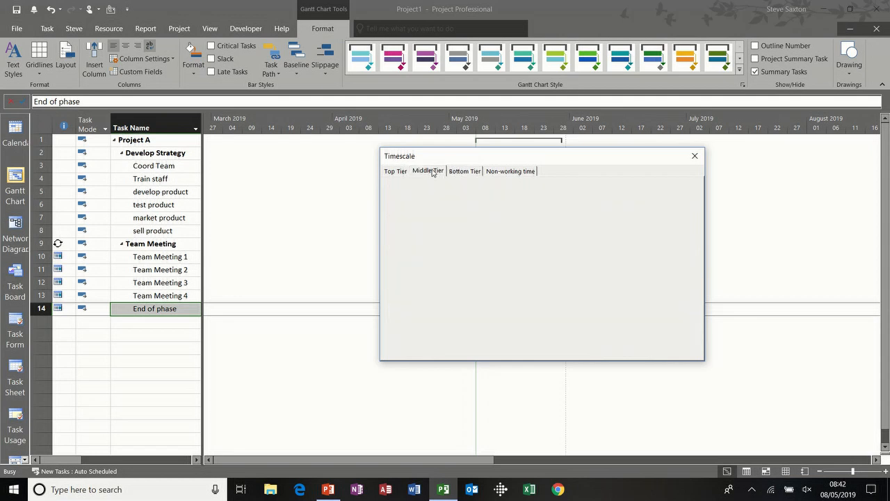
left_click(461, 173)
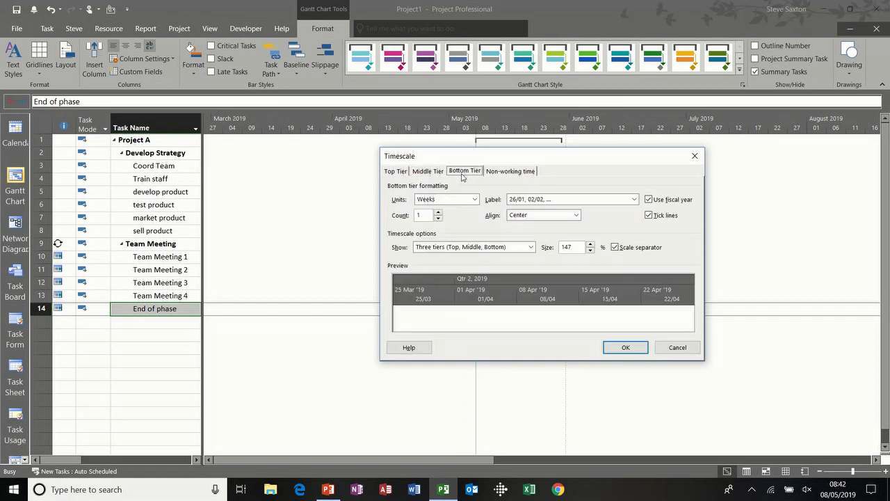
- Set the timescale's top tier units to Weeks, keeping the three-tier display (Top, Middle, Bottom)
left_click(400, 174)
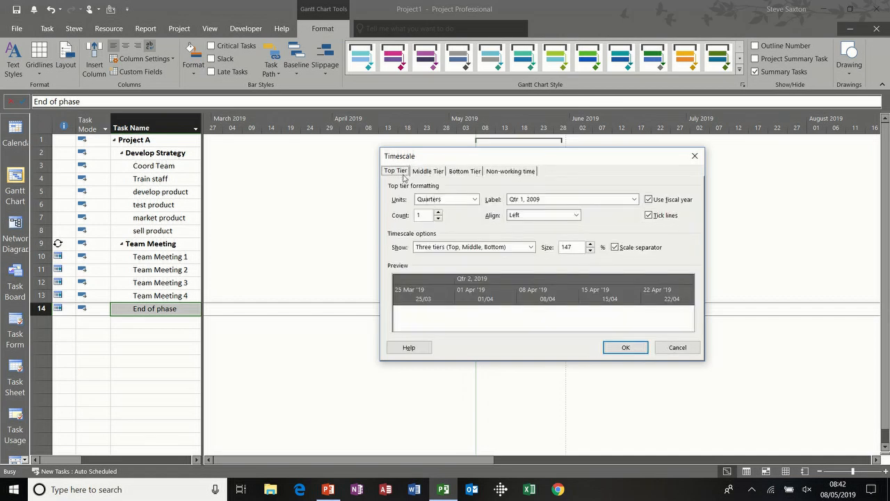
left_click(476, 202)
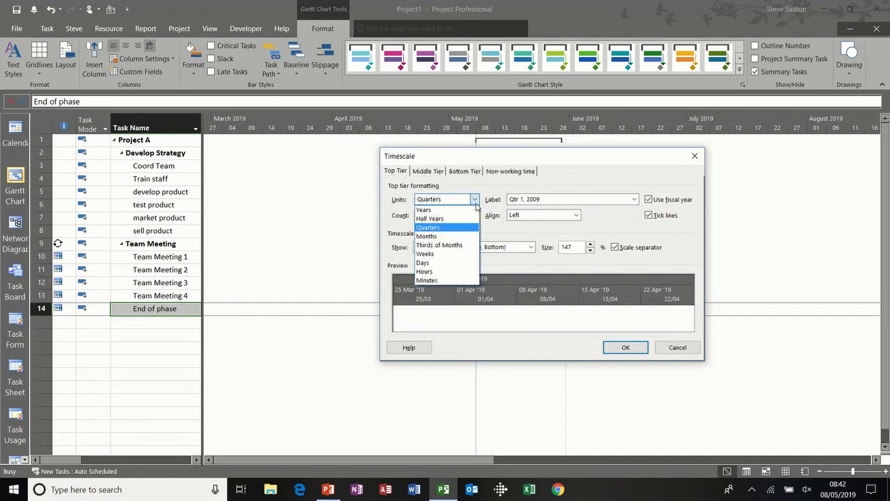
left_click(452, 255)
left_click(450, 252)
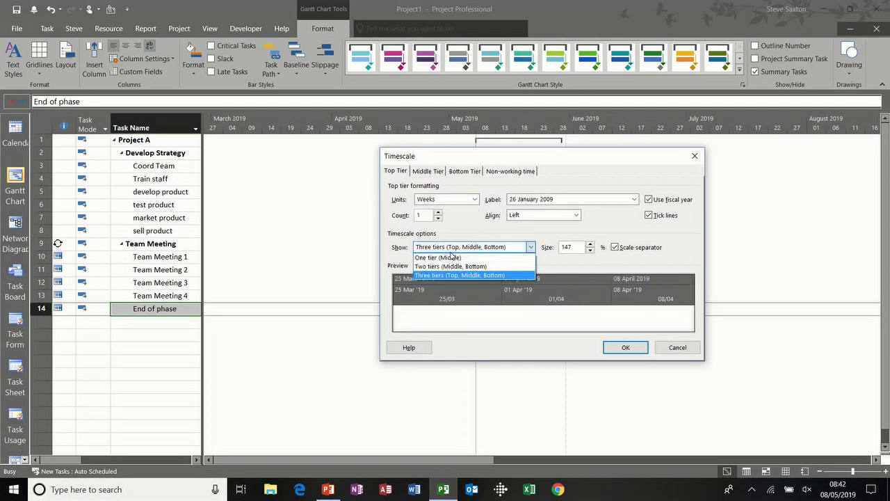
left_click(459, 245)
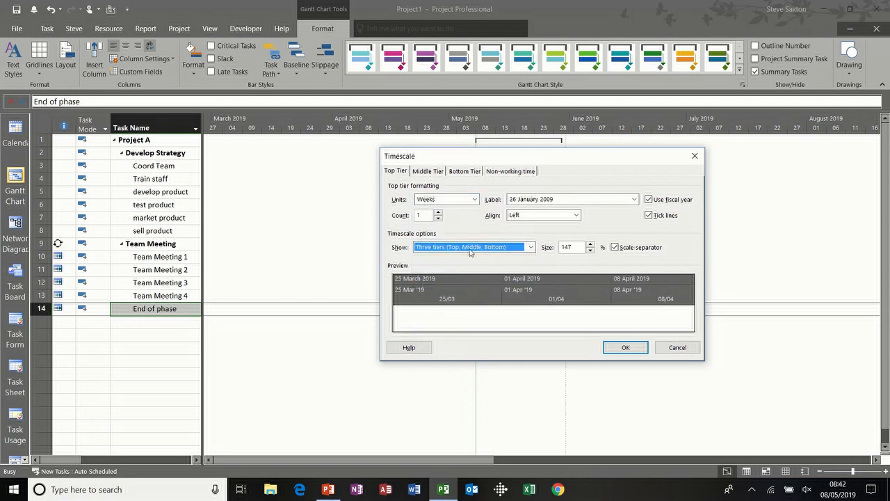
- Label the timescale's middle tier with year week numbers using the format "1, 2, ... 52,1,2,..."
left_click(427, 171)
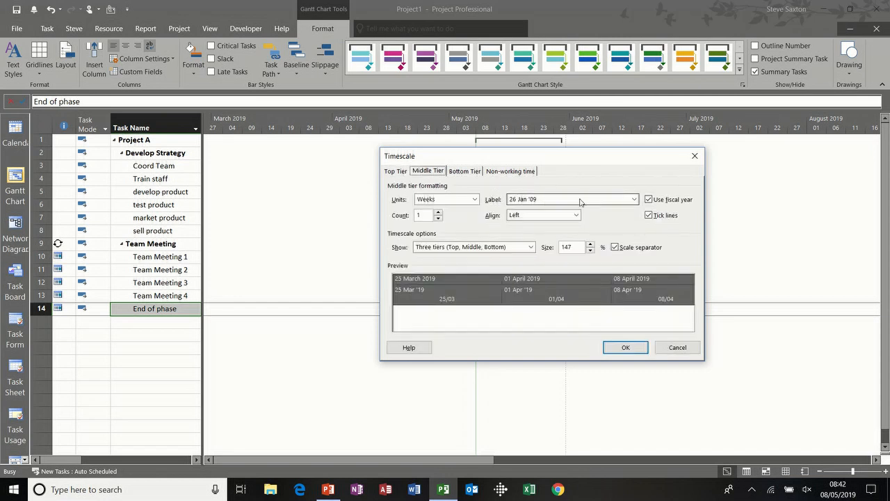
left_click(615, 205)
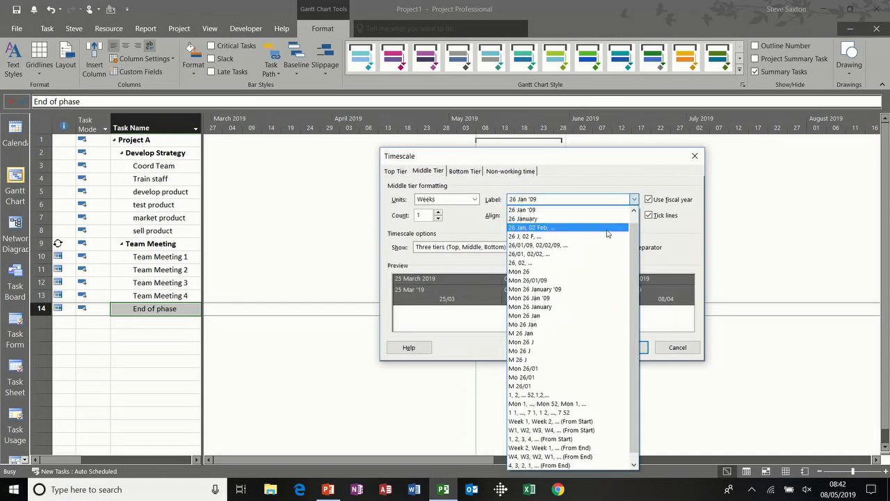
left_click(595, 395)
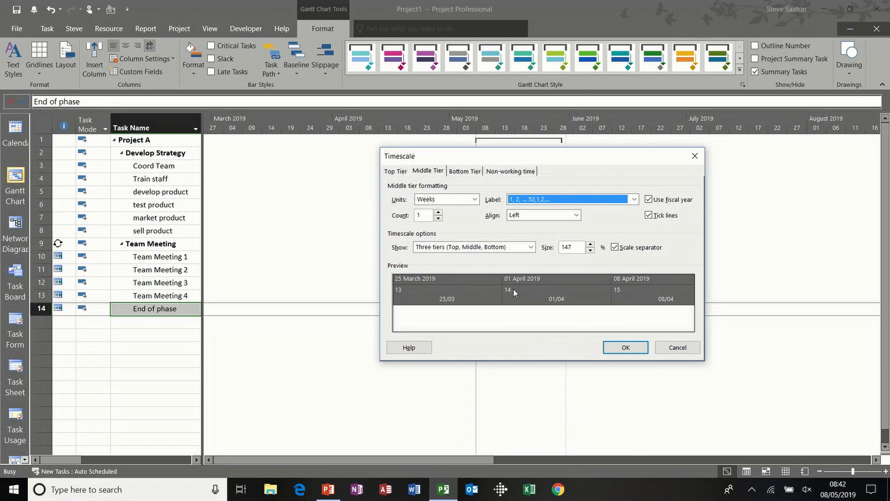
- Label the timescale's bottom tier with project weeks using "1, 2, 3, 4, ... (From Start)" and apply the timescale settings
left_click(470, 173)
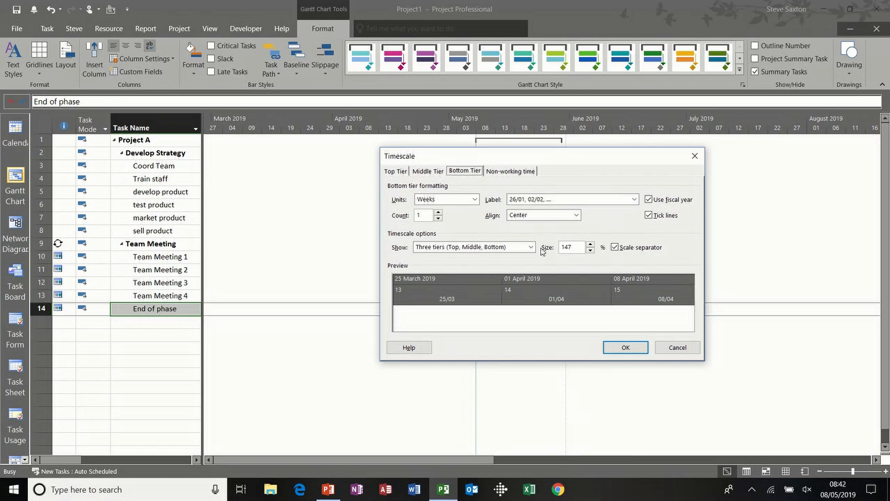
left_click(570, 202)
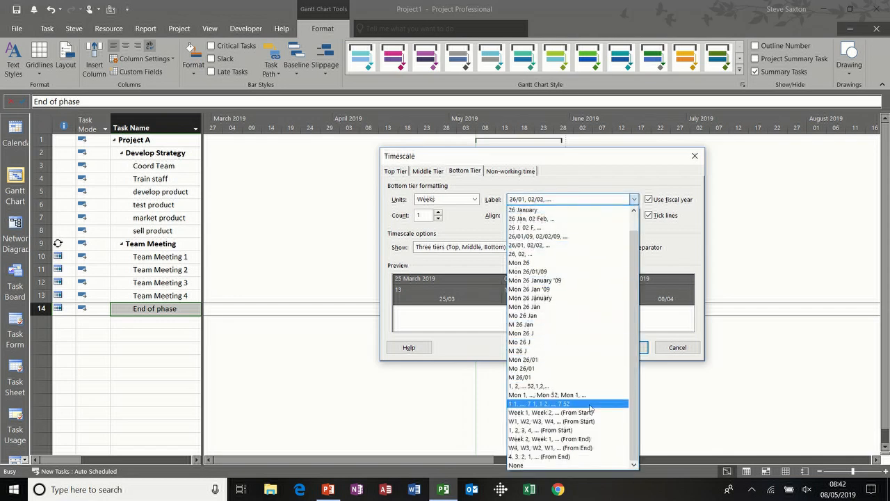
left_click(555, 431)
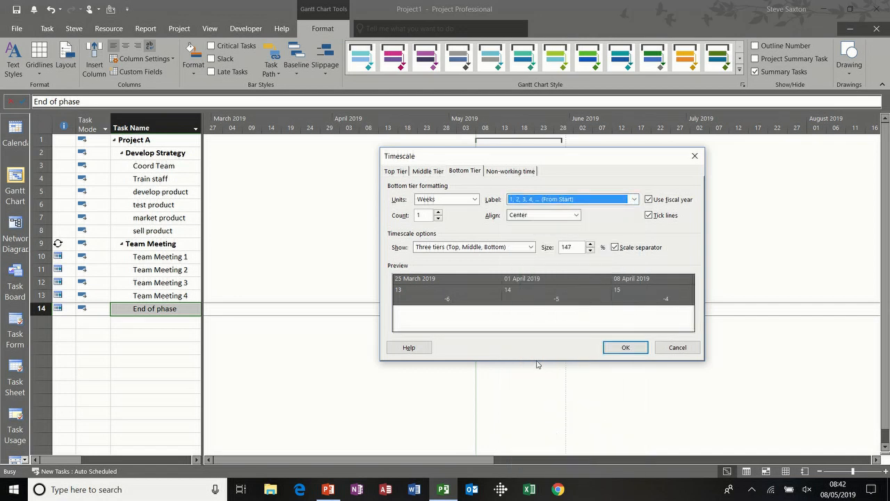
left_click(624, 348)
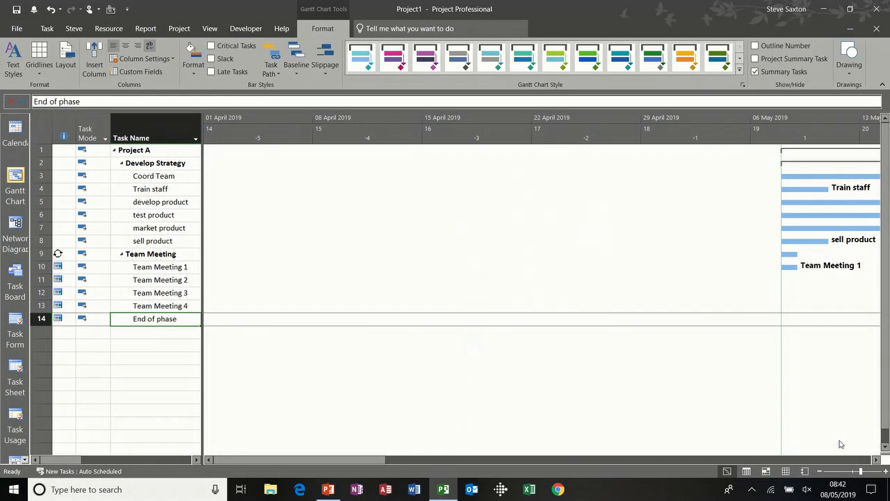
left_click(876, 459)
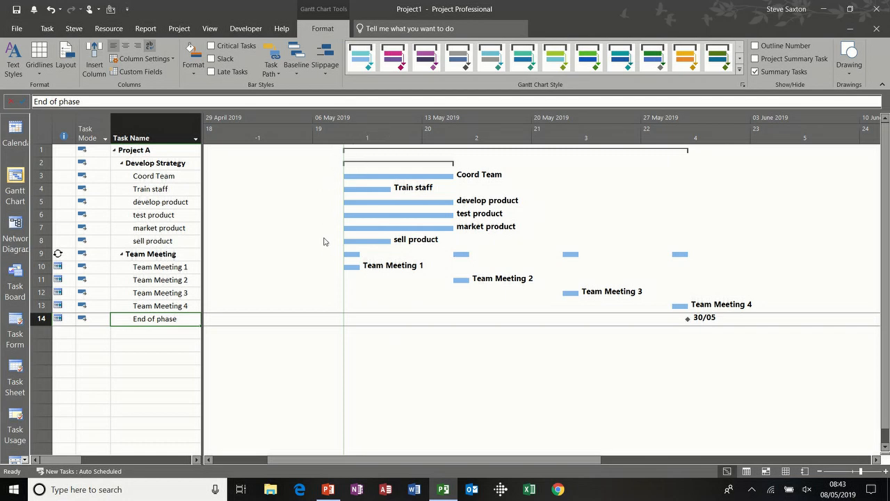
- Color the Gantt chart's non-working time light blue, drawn behind the task bars
double_click(384, 136)
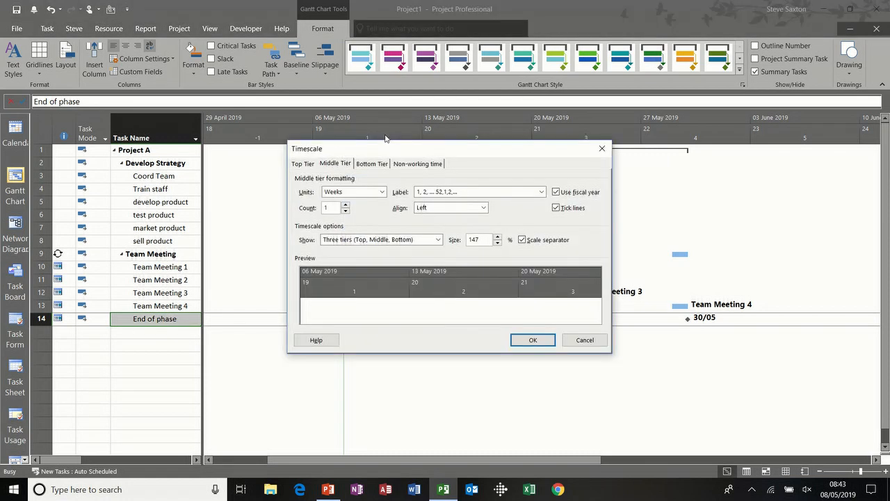
left_click(417, 164)
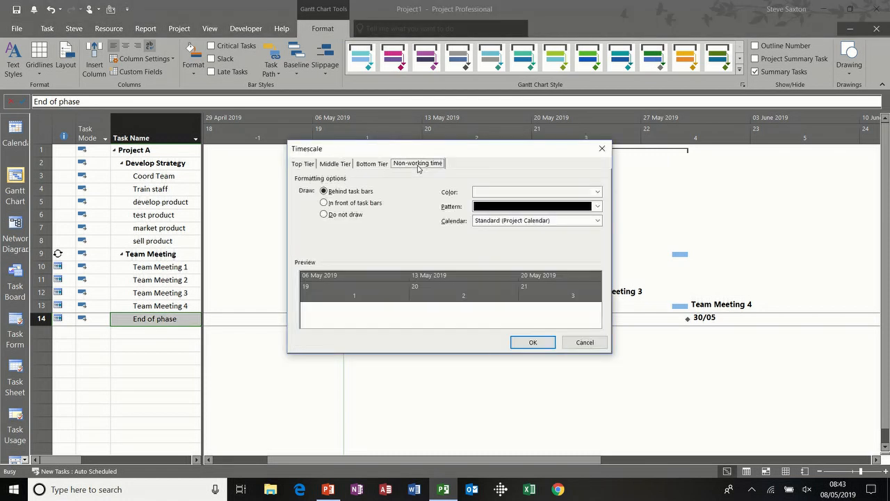
left_click(597, 191)
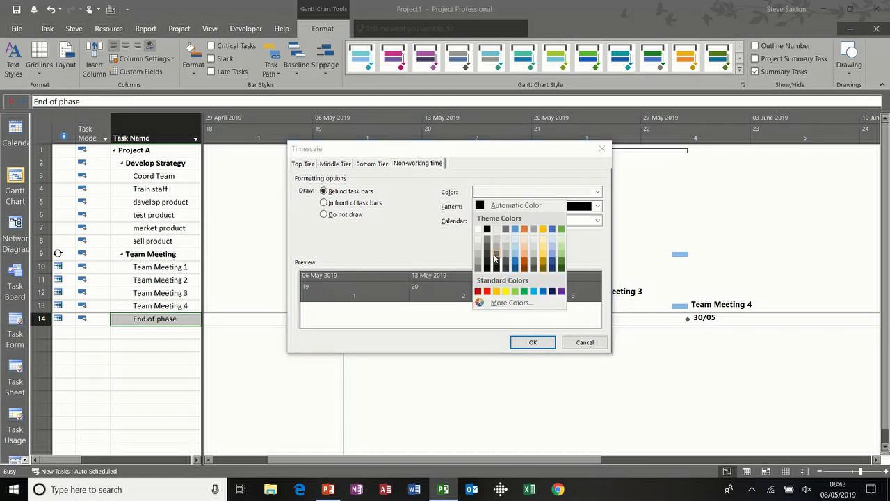
left_click(516, 256)
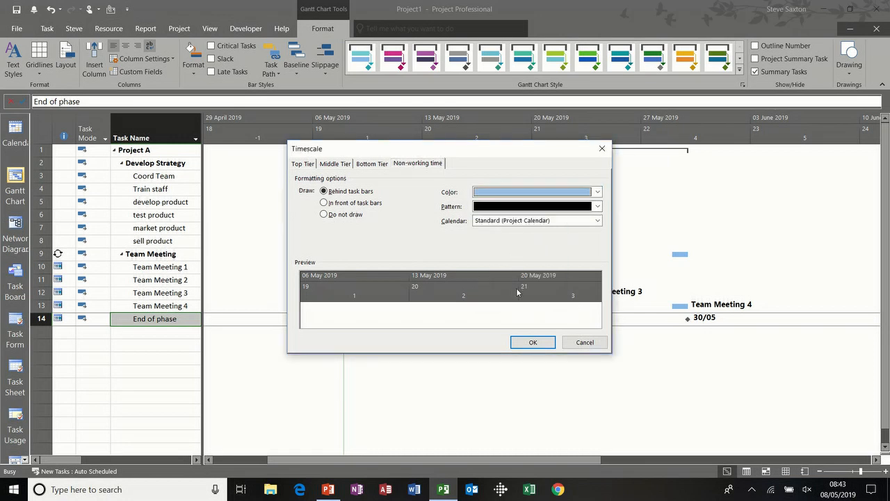
left_click(530, 341)
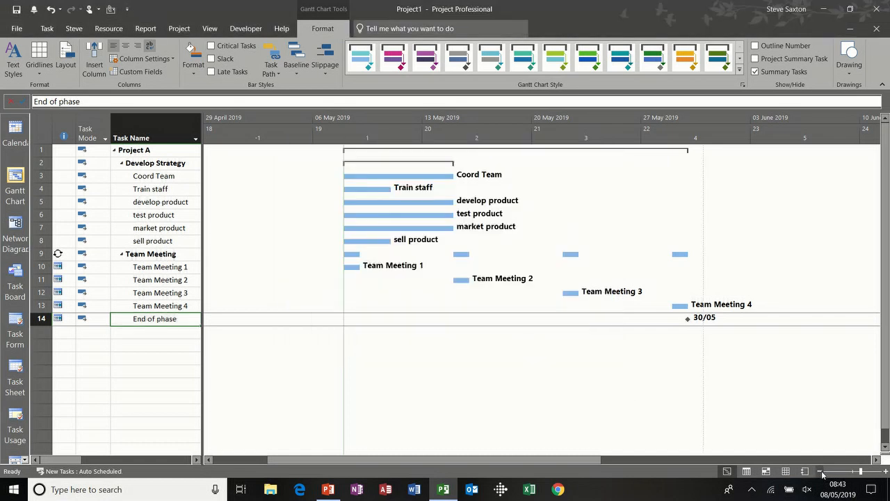
- Change the non-working time color of the Gantt chart to the standard light green
double_click(494, 139)
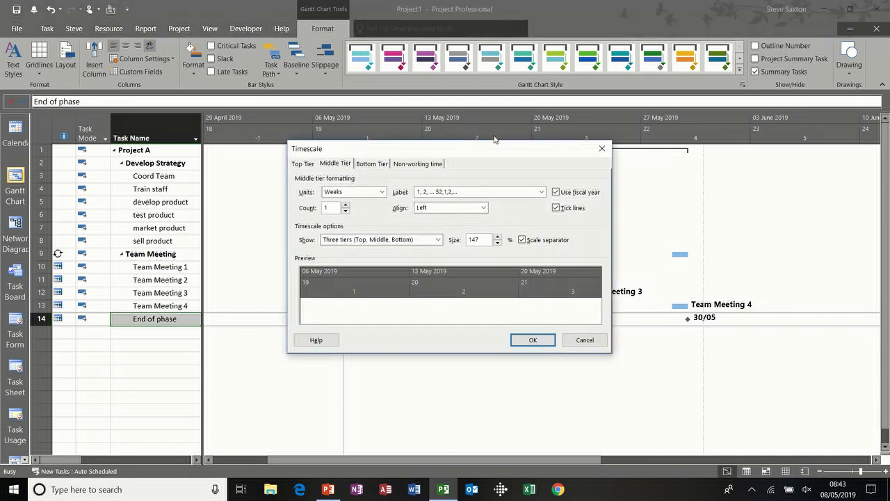
left_click(420, 170)
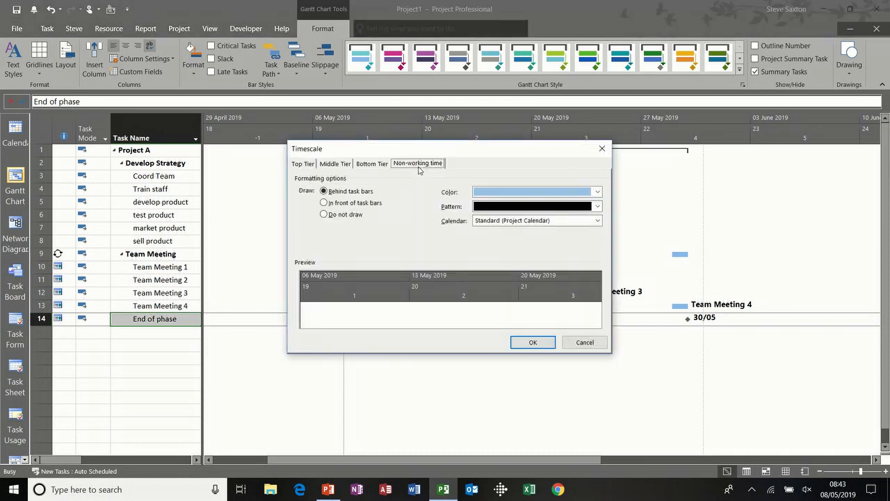
left_click(595, 193)
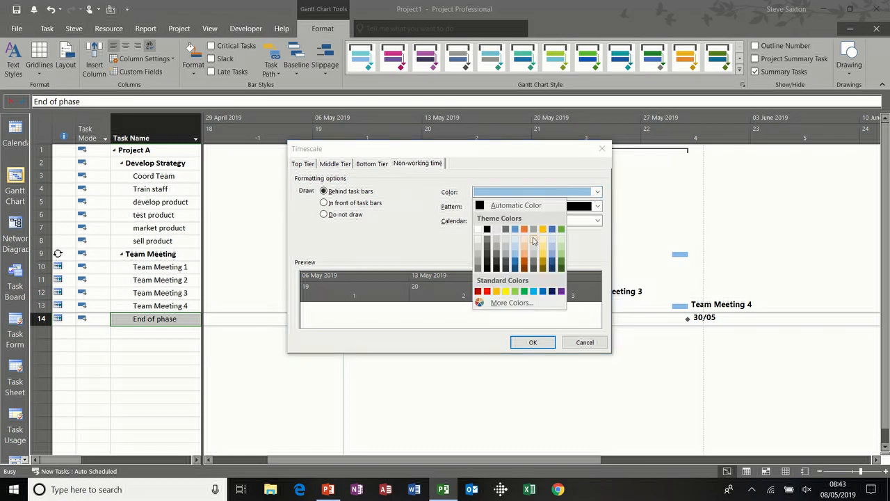
left_click(516, 291)
left_click(527, 341)
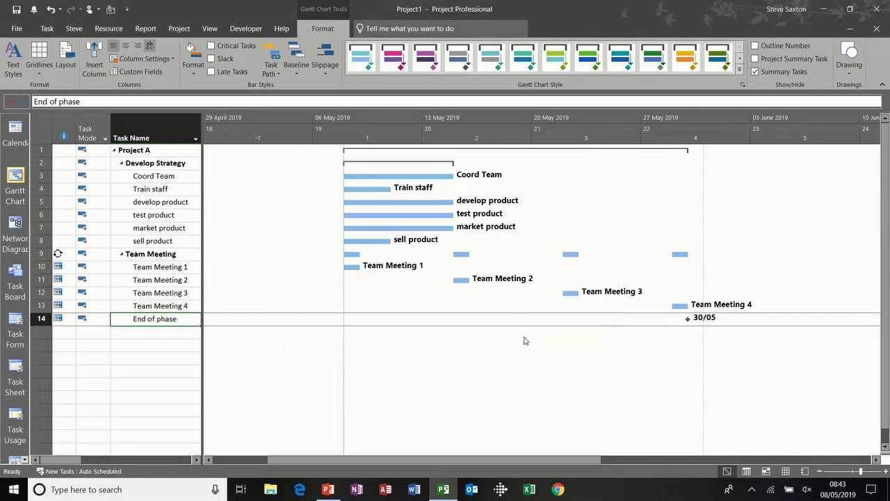
- Zoom the Gantt chart out one level and set its timescale to show two tiers (Middle, Bottom)
left_click(820, 472)
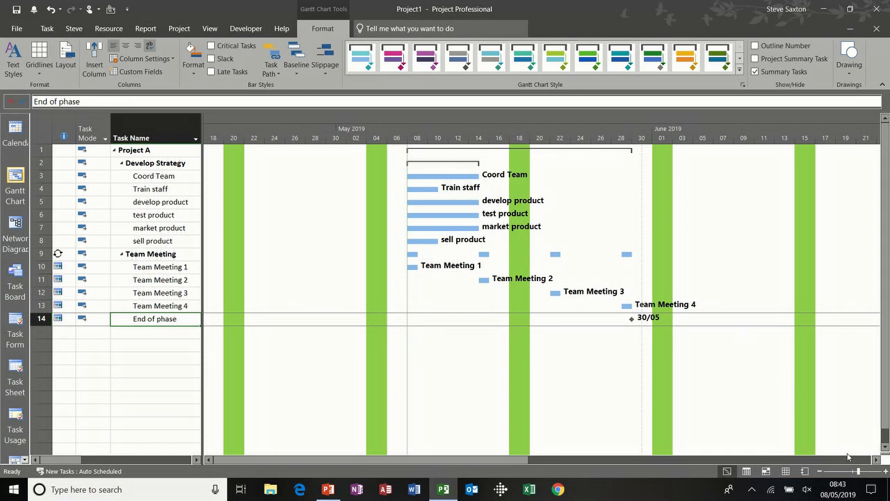
double_click(569, 130)
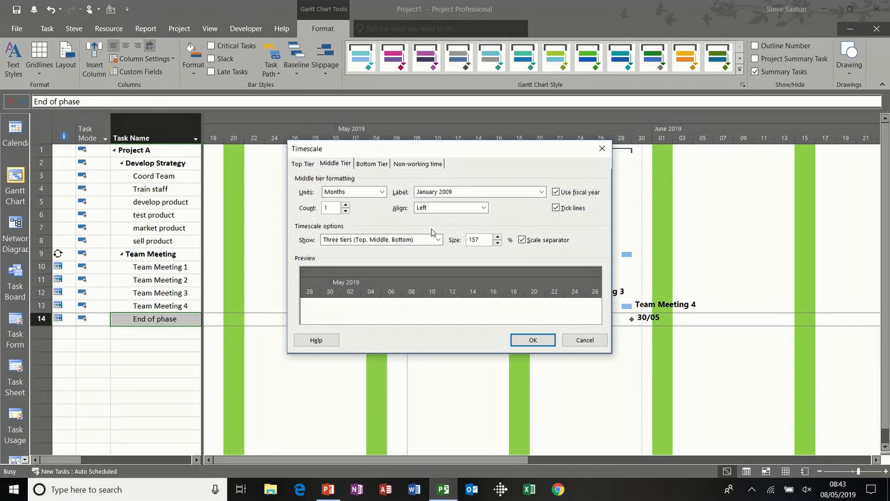
left_click(438, 240)
left_click(425, 260)
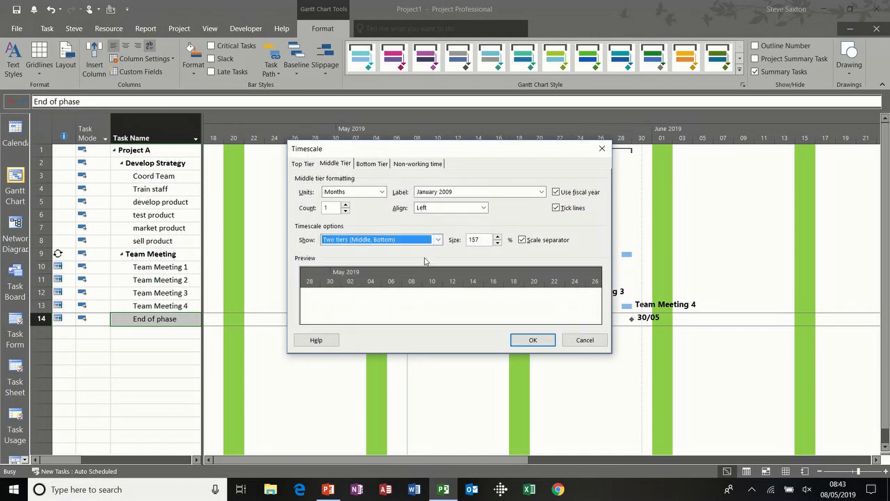
- Set the bottom tier's count to 1 day and the middle tier's units to Weeks, and apply the timescale settings
left_click(372, 165)
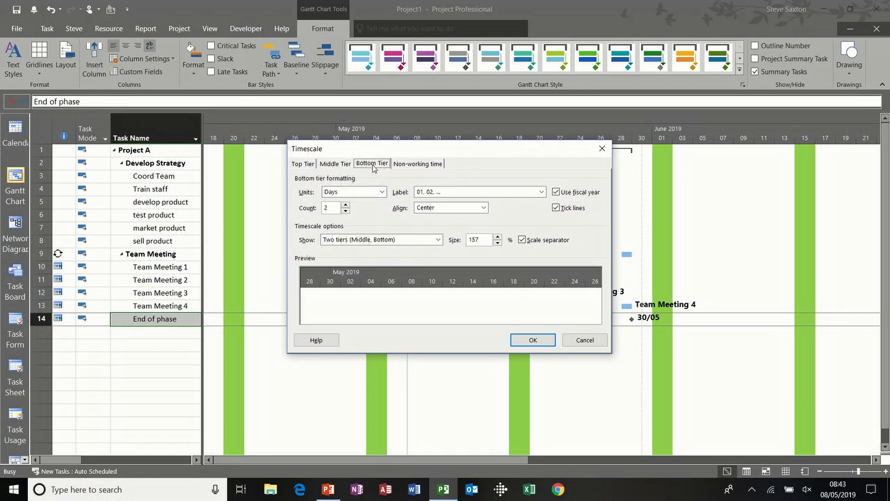
left_click(345, 211)
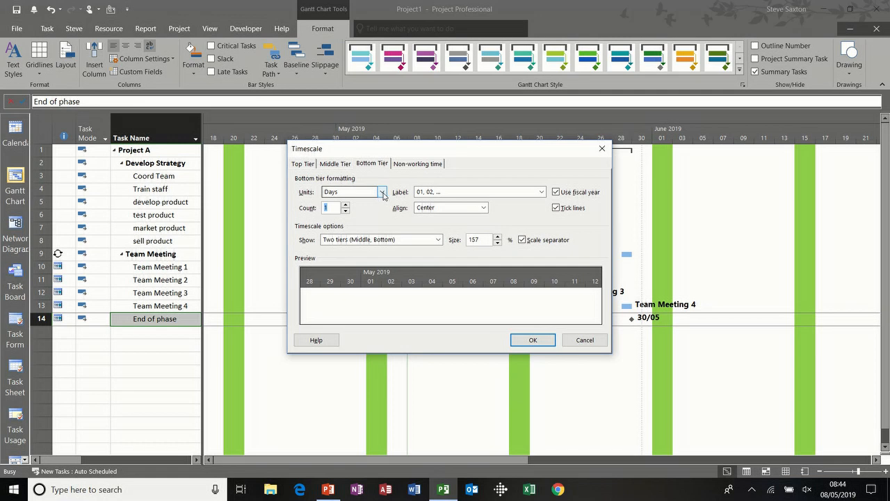
left_click(340, 166)
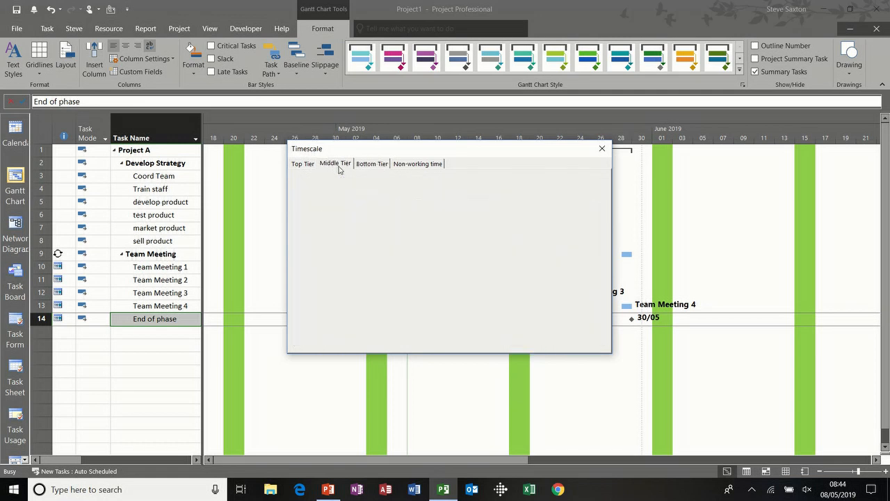
left_click(380, 193)
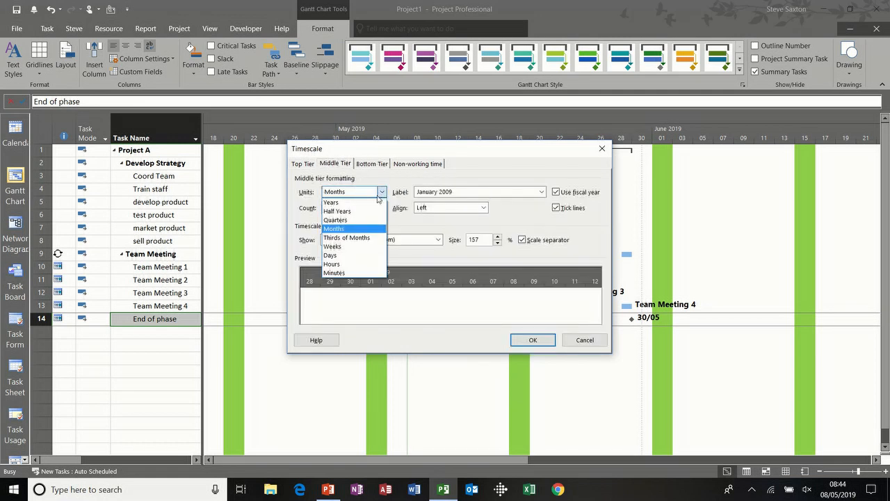
left_click(362, 246)
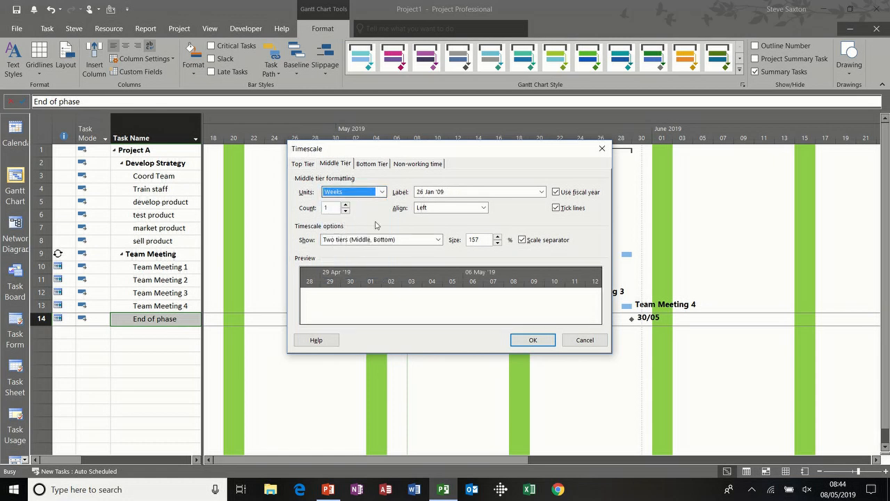
left_click(533, 340)
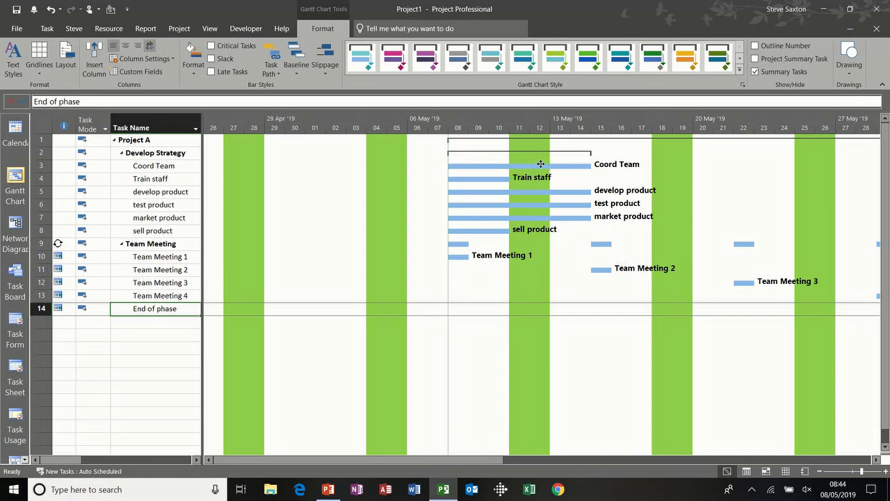
- Change the non-working time color of the Gantt chart to a light blue theme shade
double_click(526, 288)
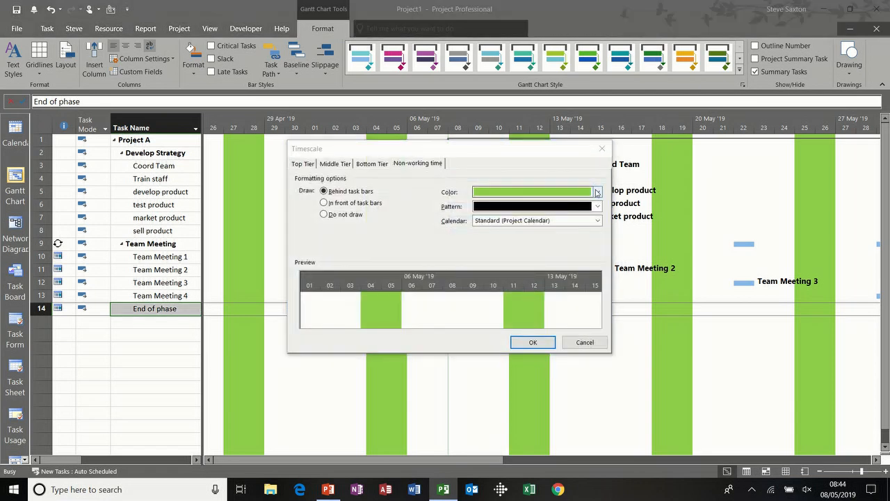
left_click(596, 193)
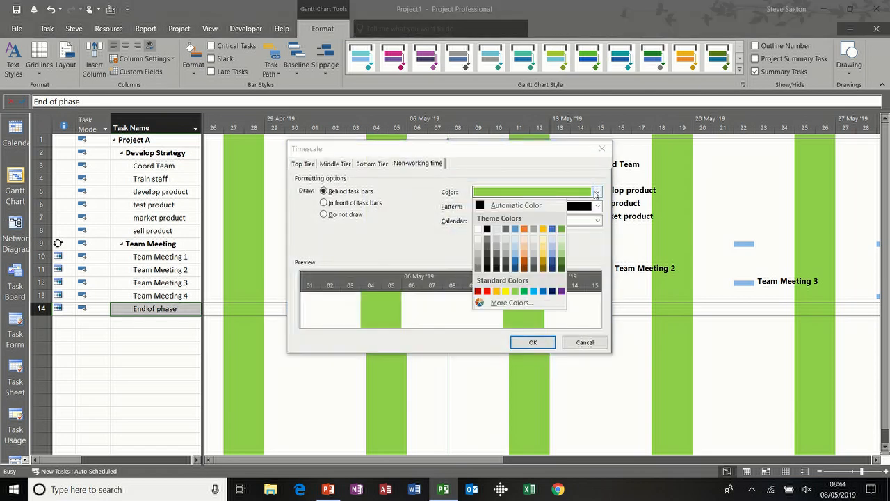
left_click(516, 255)
left_click(529, 342)
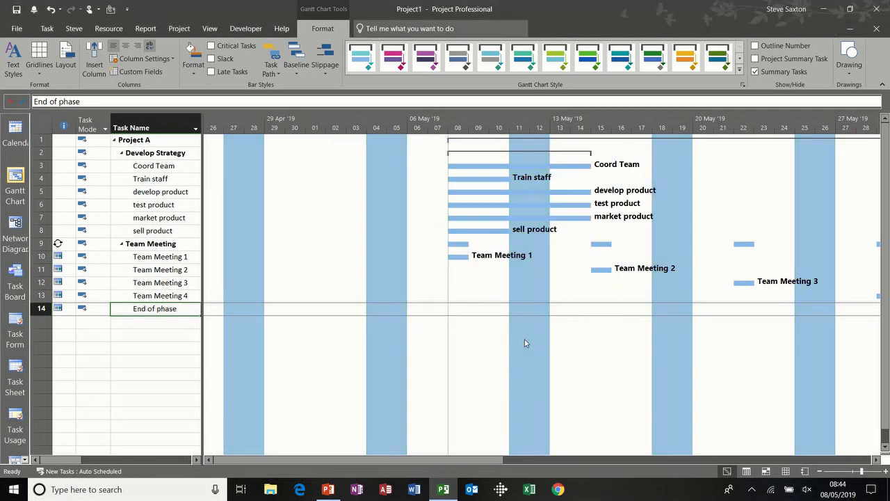
- Change the non-working time color of the Gantt chart to a medium gray theme shade
double_click(533, 285)
left_click(596, 193)
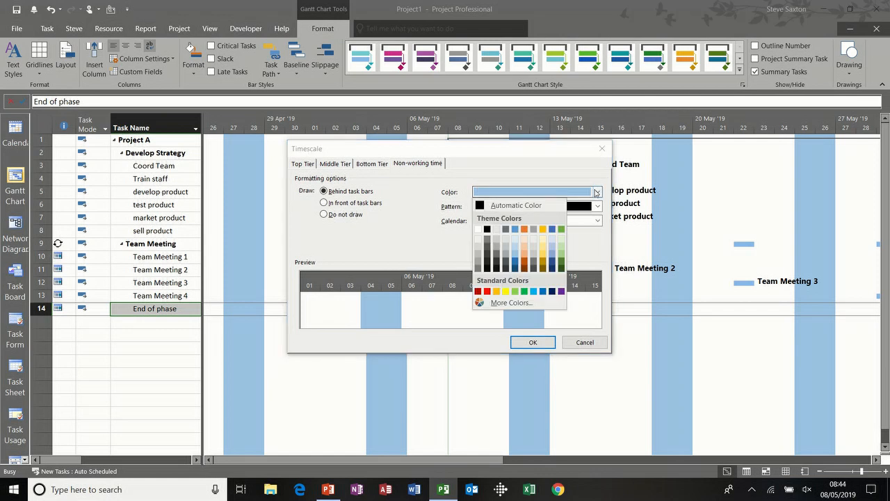
left_click(480, 258)
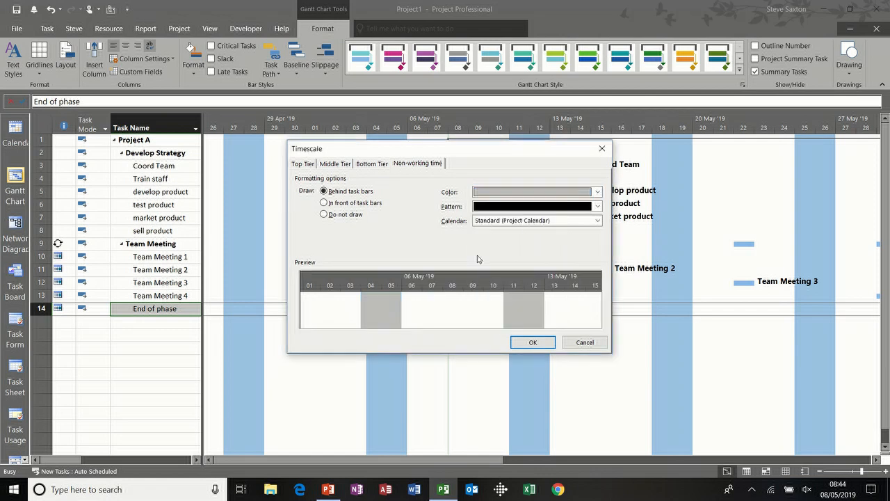
left_click(530, 341)
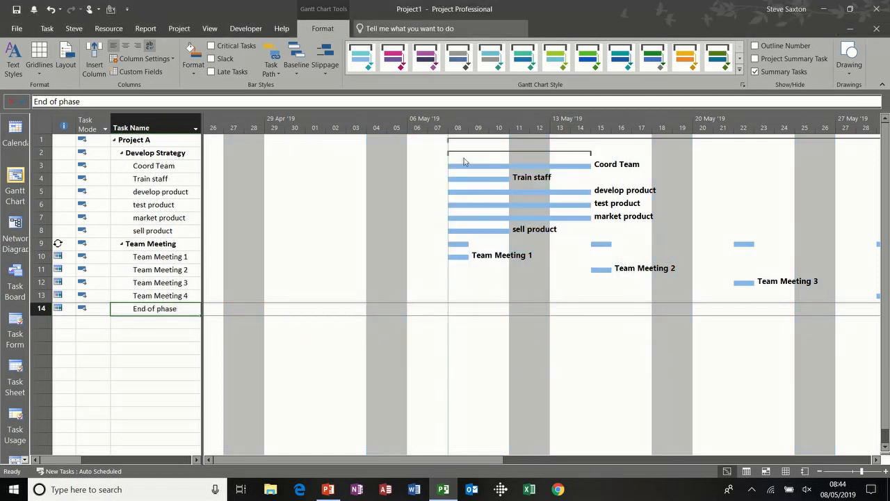
- Set the Gantt chart's non-working time to draw in front of the task bars
mouse_move(513, 165)
left_click_drag(201, 231, 299, 232)
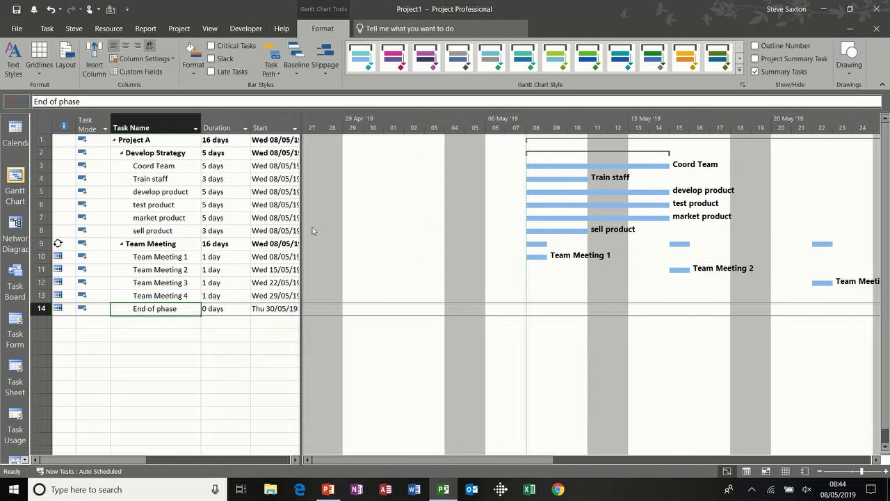
left_click_drag(302, 230, 194, 230)
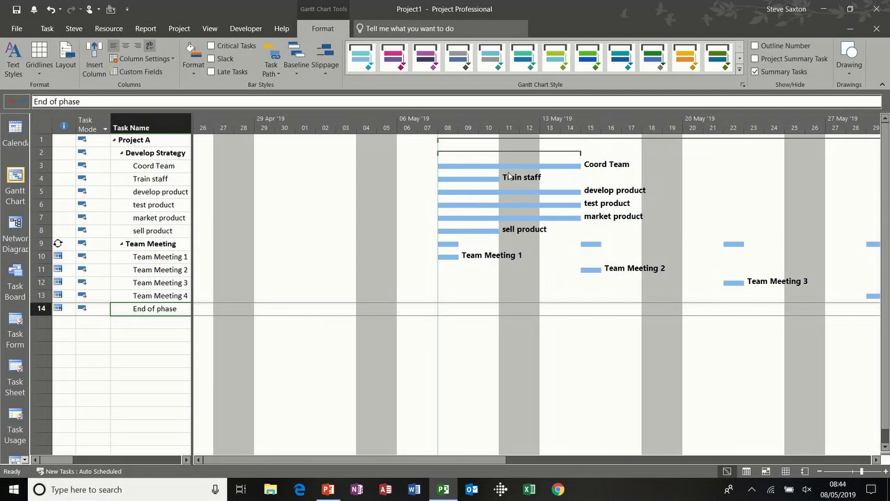
double_click(519, 294)
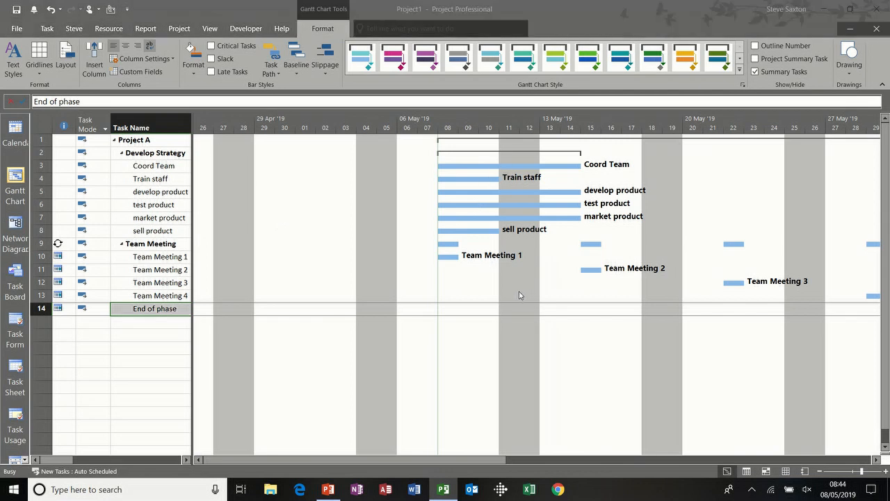
left_click(351, 204)
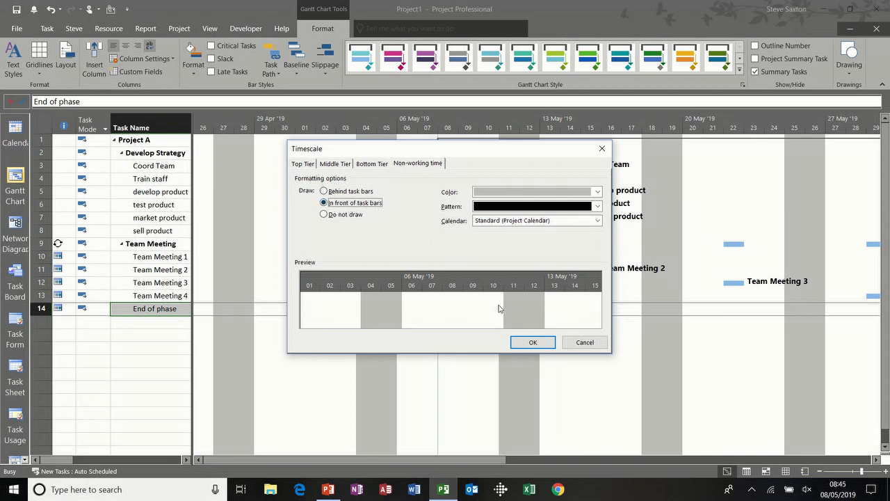
left_click(533, 343)
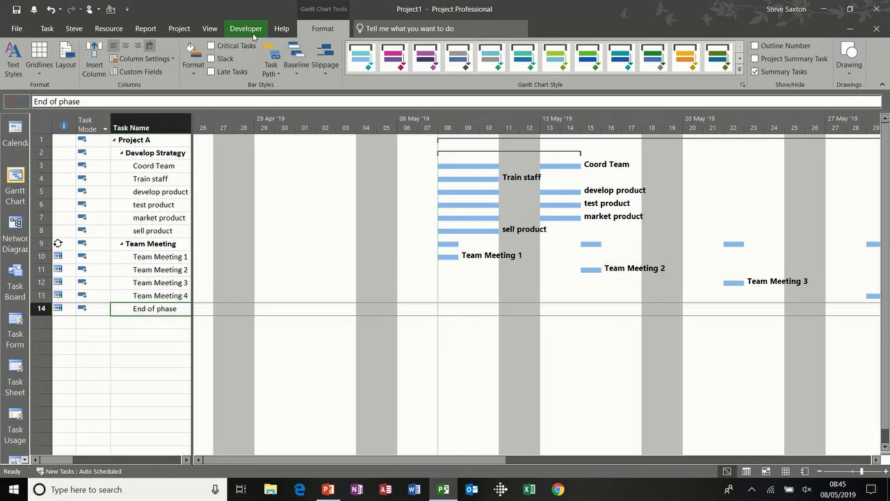
- Reveal the task table's date and predecessor columns and add a working time exception named Easter to the Standard project calendar
left_click(180, 28)
left_click_drag(194, 169, 417, 197)
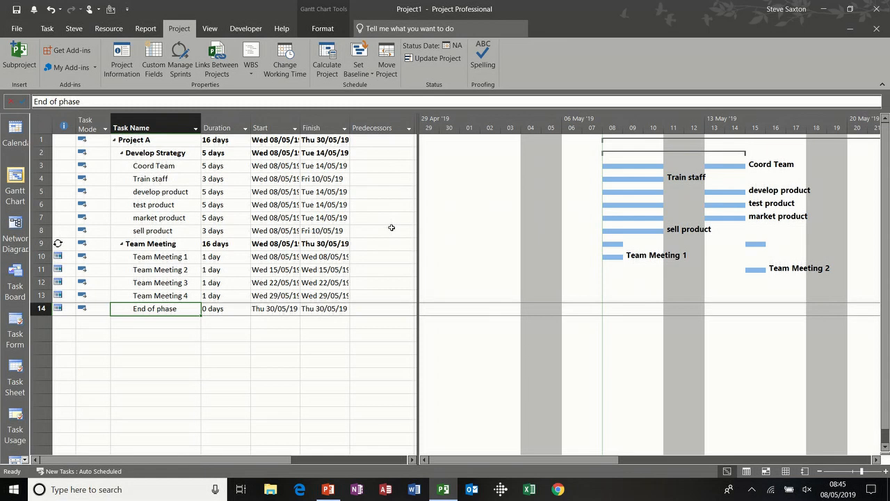
left_click(288, 61)
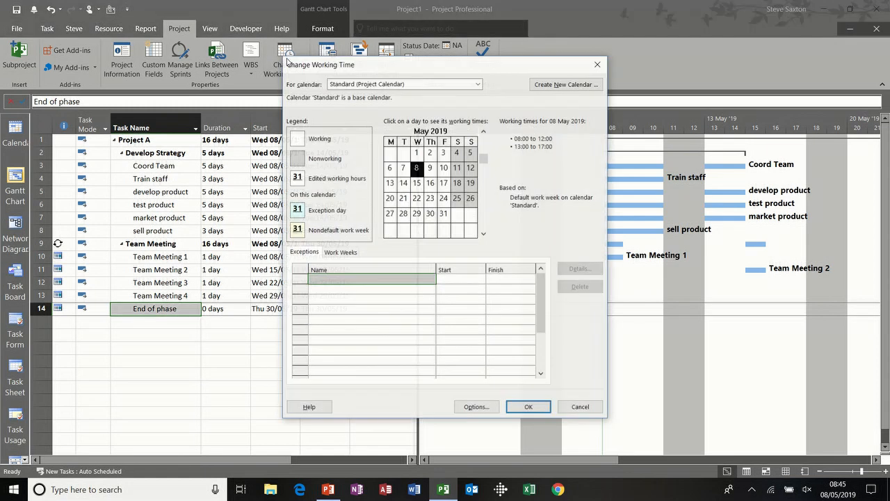
left_click_drag(350, 66, 399, 67)
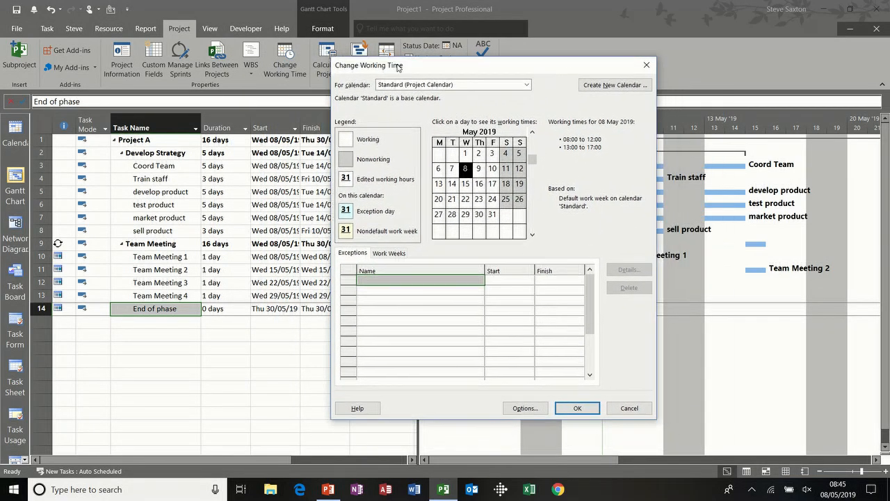
left_click(422, 280)
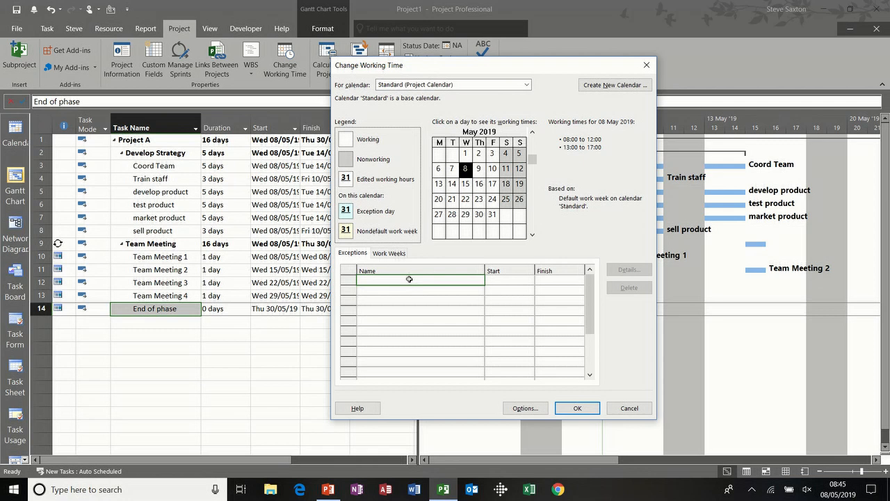
type("Easter")
- Set the Easter exception to start on 10/05/2019 and finish on 14/05/2019
left_click(513, 281)
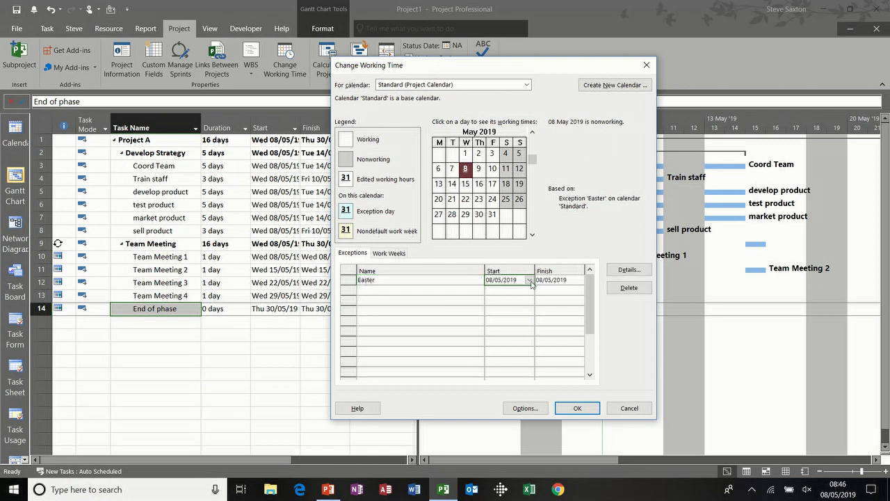
left_click(530, 280)
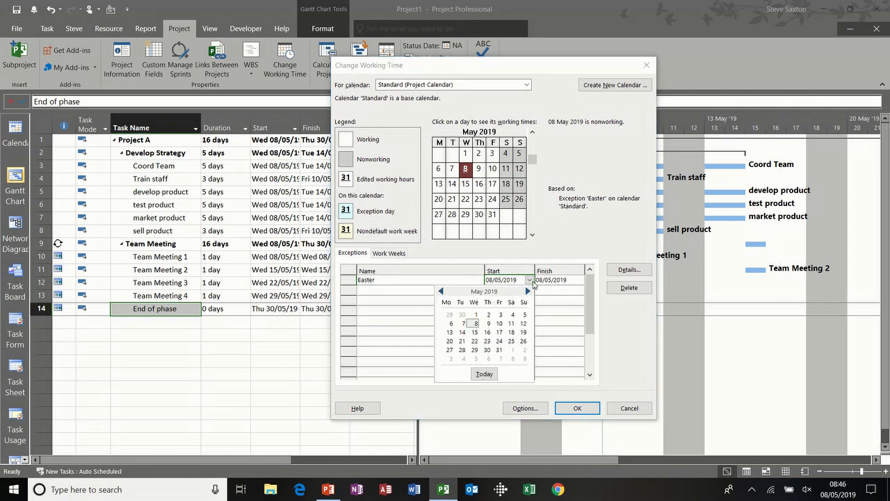
left_click(500, 325)
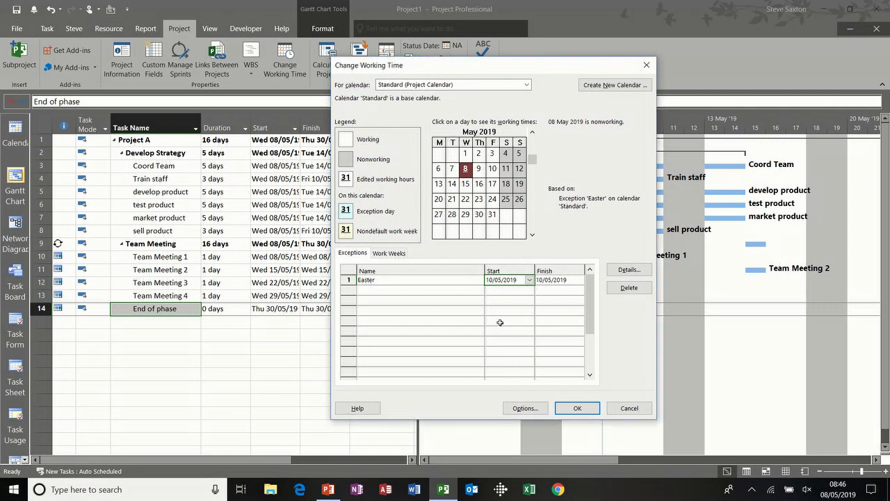
left_click(553, 281)
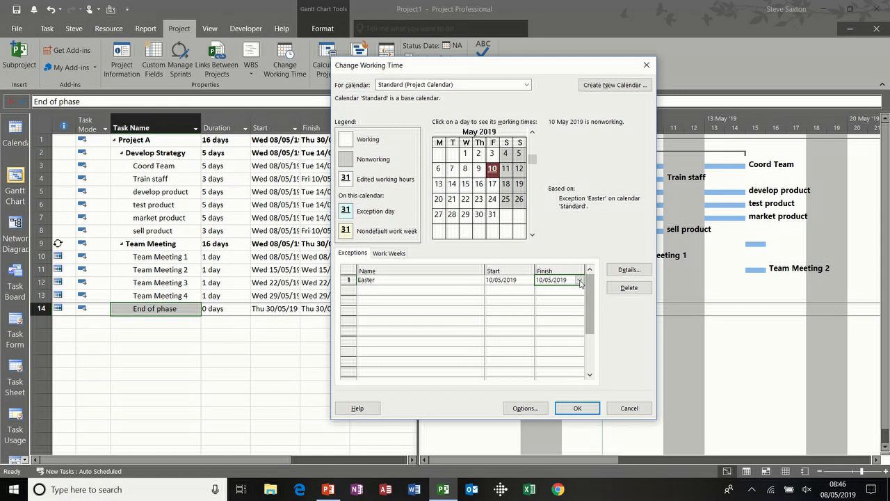
left_click(580, 280)
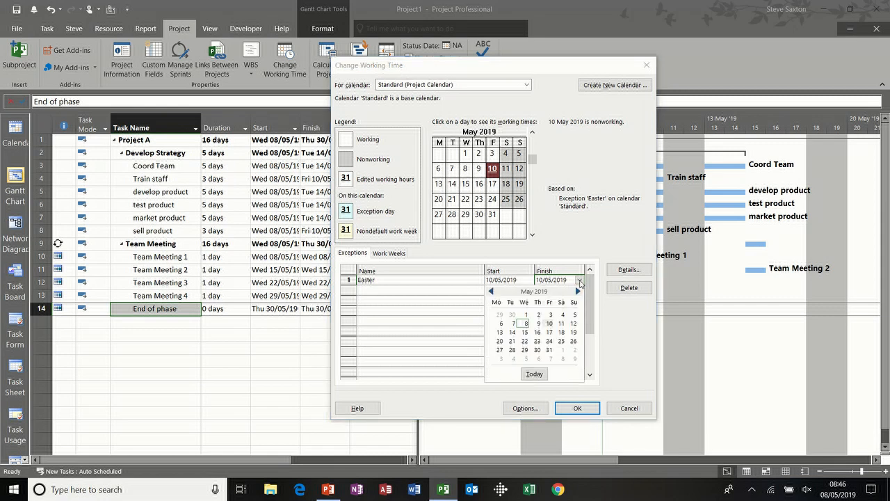
left_click(513, 333)
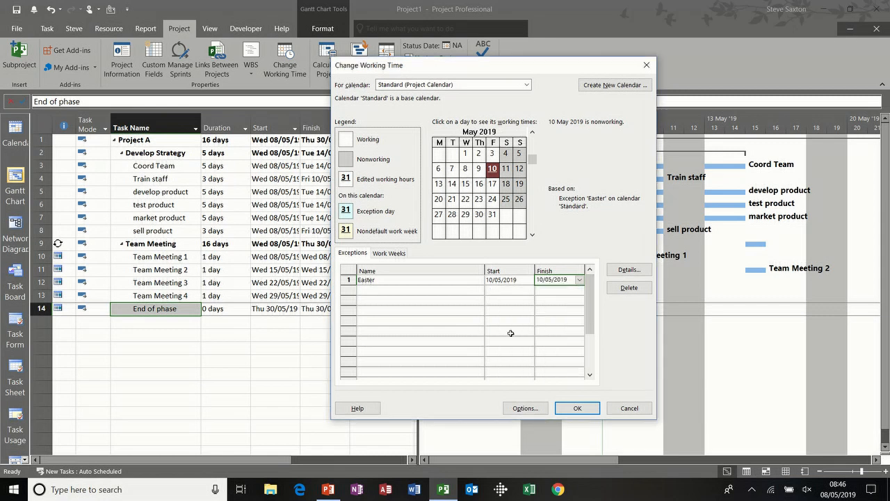
left_click(515, 290)
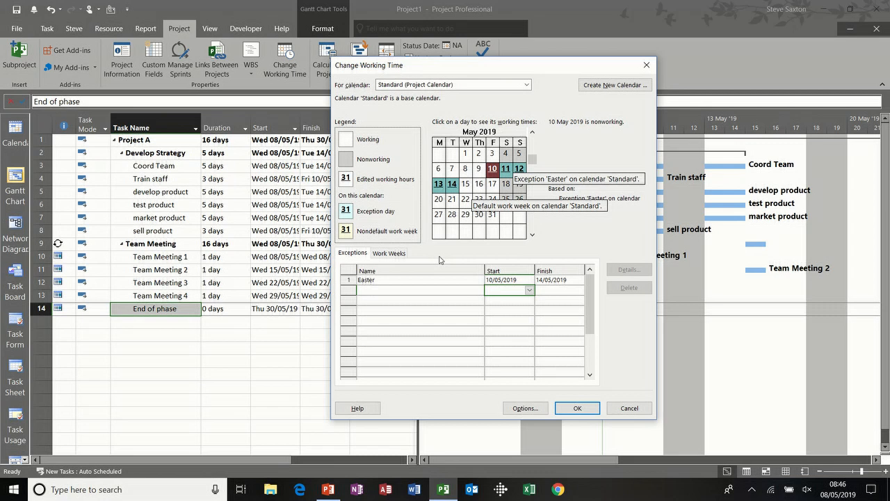
- Limit Fridays in the default work week to 08:00–12:00 and check the working times of 17 May and 9 May
left_click(390, 253)
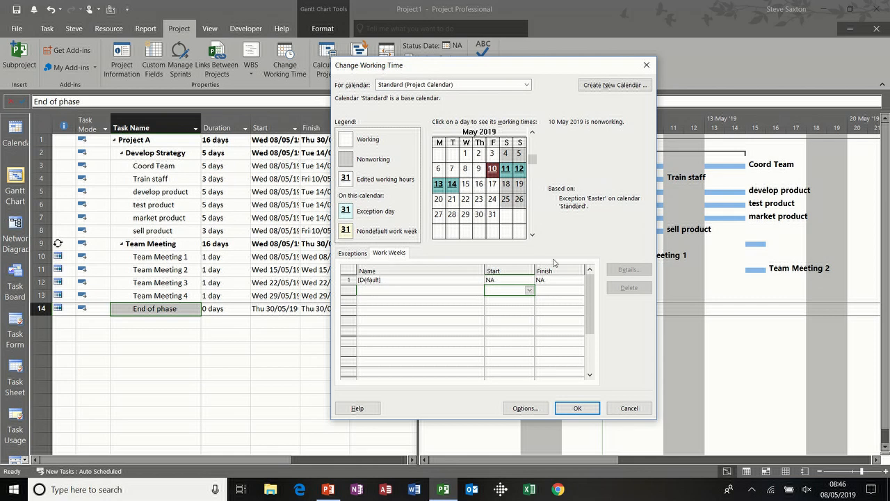
left_click(462, 280)
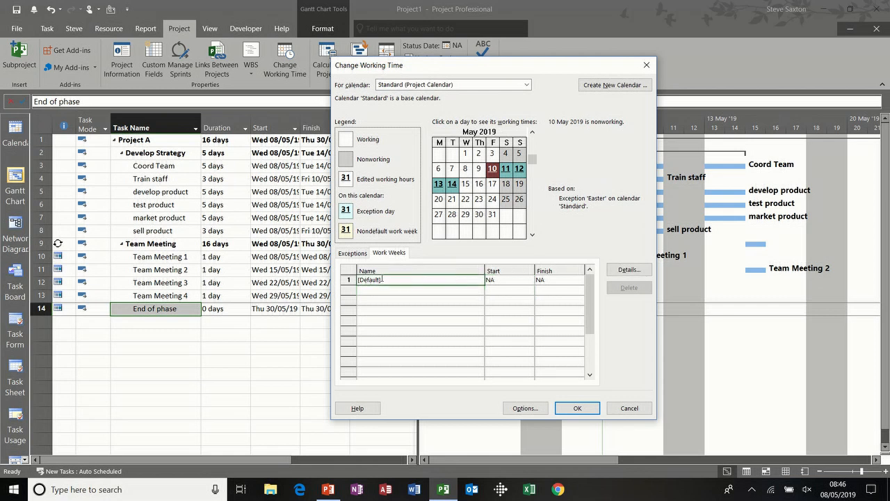
left_click(629, 270)
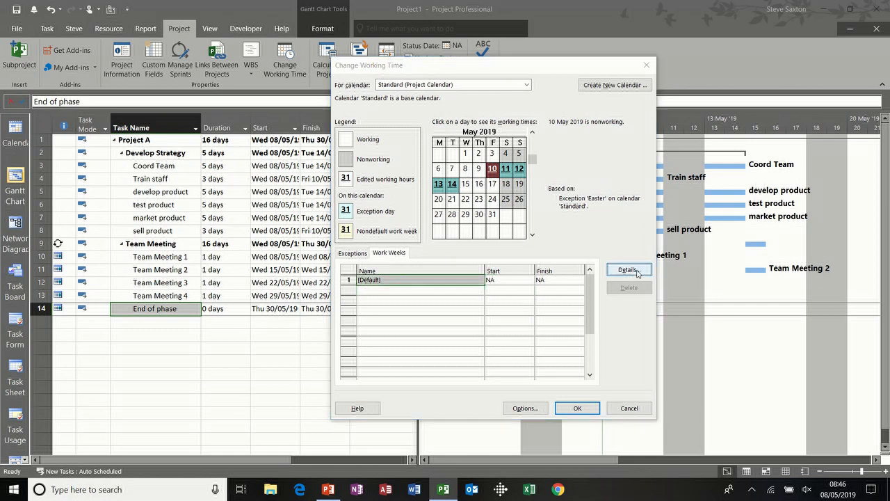
left_click(386, 241)
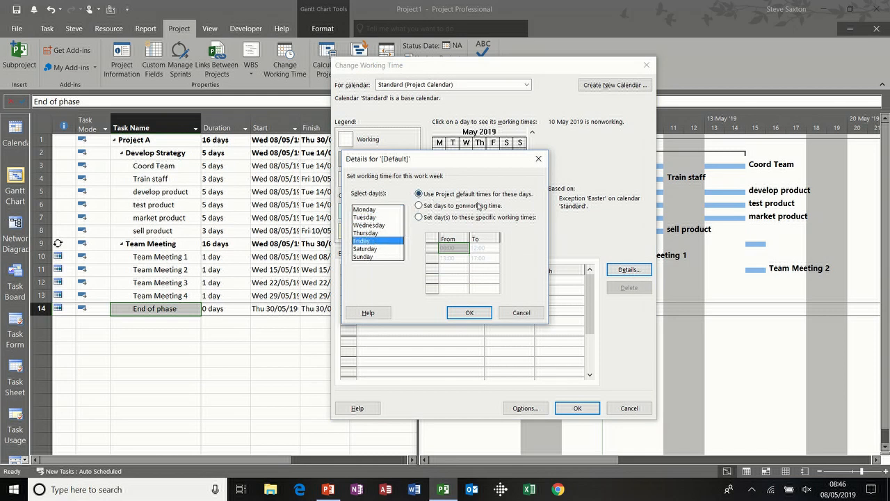
left_click(420, 217)
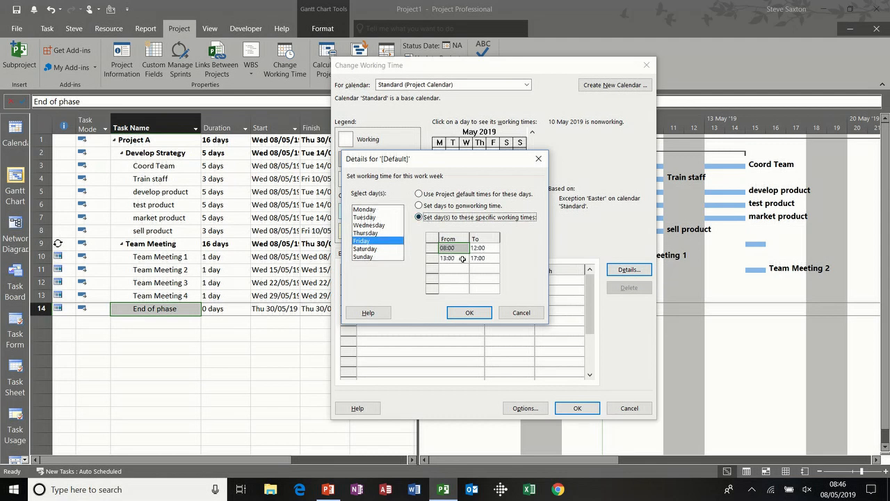
left_click(432, 258)
key("Delete")
left_click(465, 311)
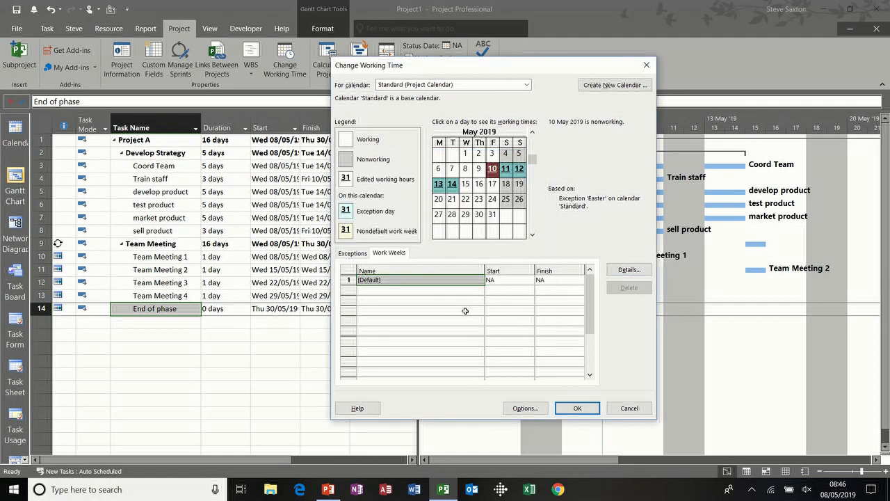
left_click(492, 185)
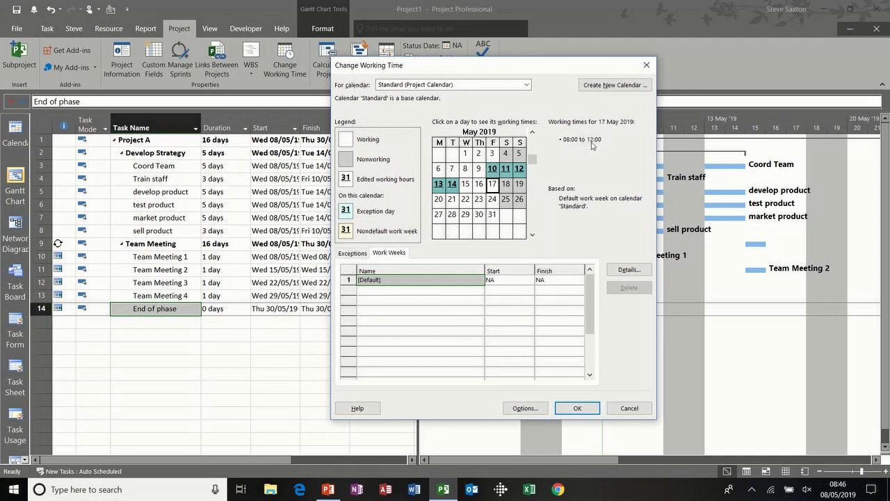
left_click(480, 170)
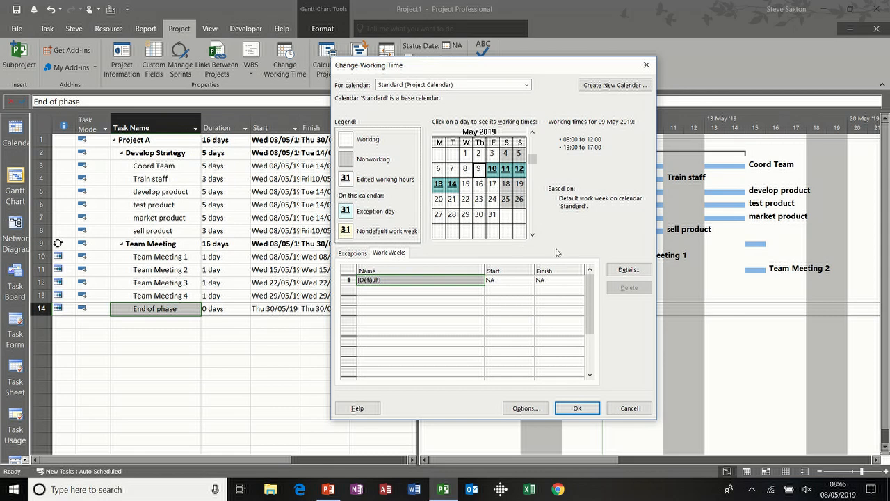
- Return Friday in the default work week to the Project default times
left_click(629, 271)
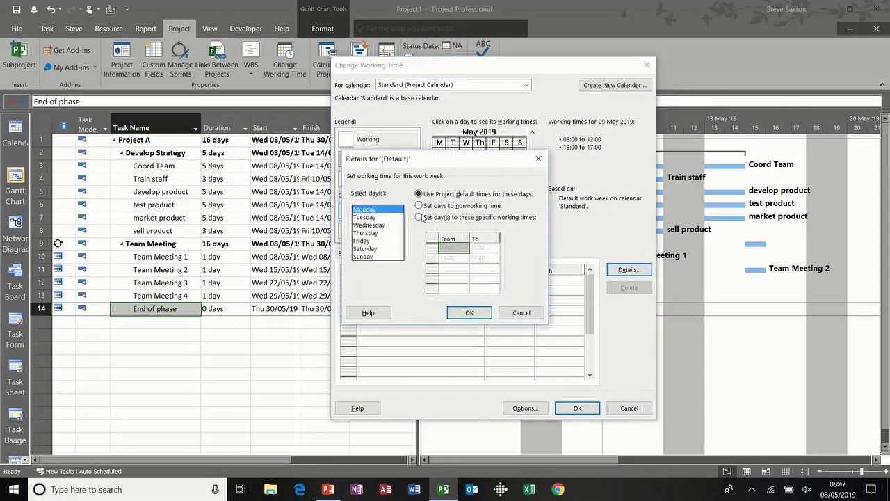
left_click(382, 240)
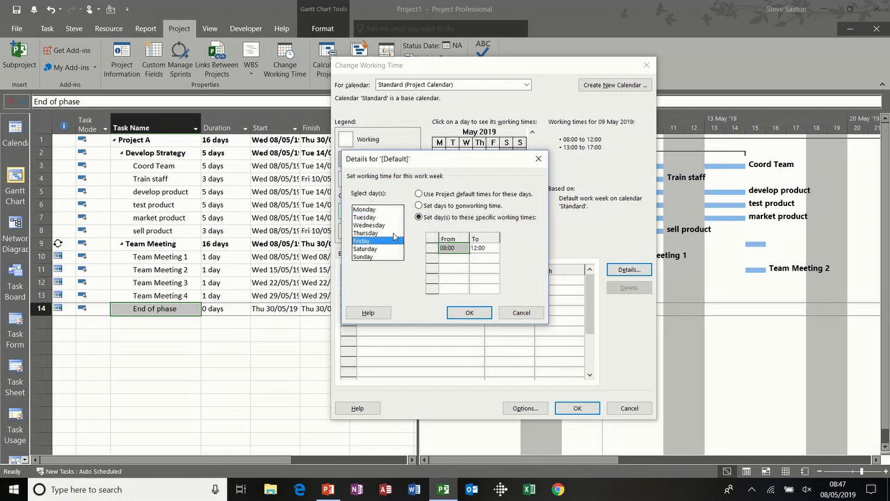
left_click(419, 194)
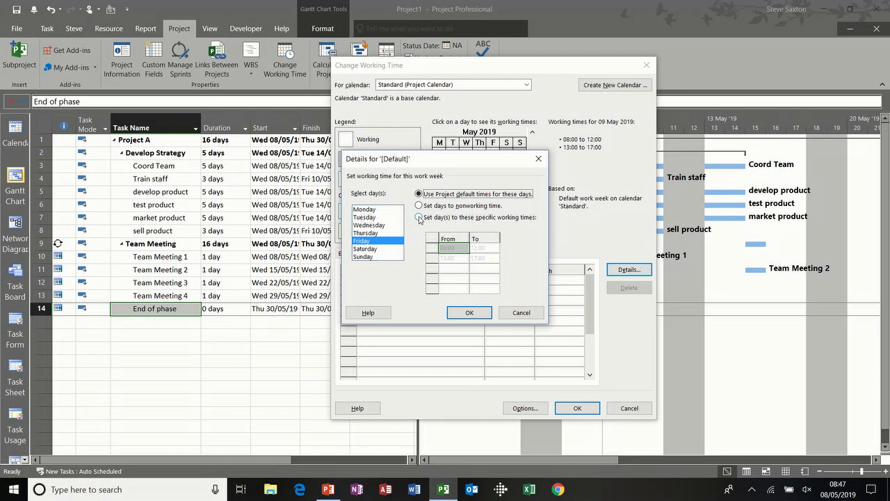
left_click(470, 313)
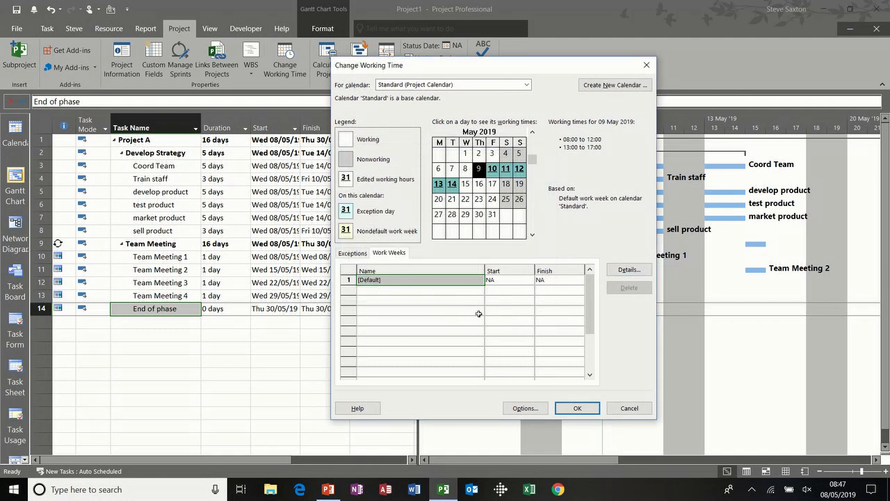
- Add a work week named summer to the Standard calendar, starting on 01/07/2019
left_click(414, 288)
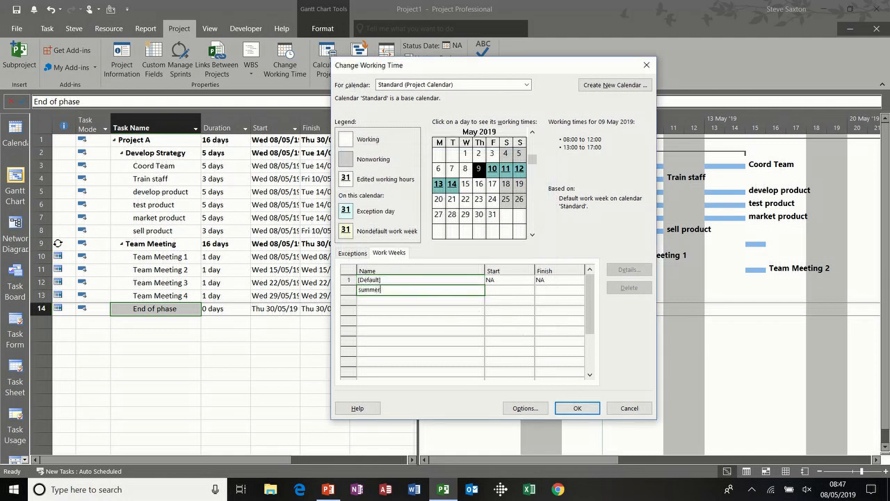
left_click(501, 290)
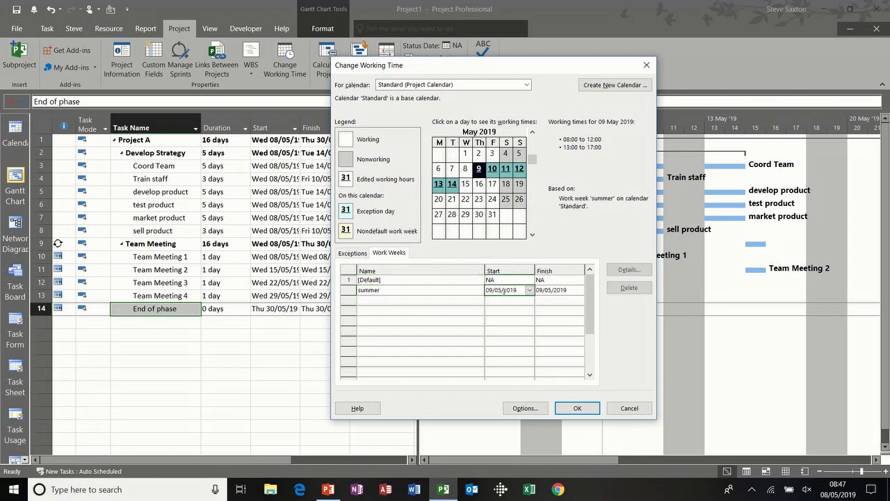
left_click(530, 290)
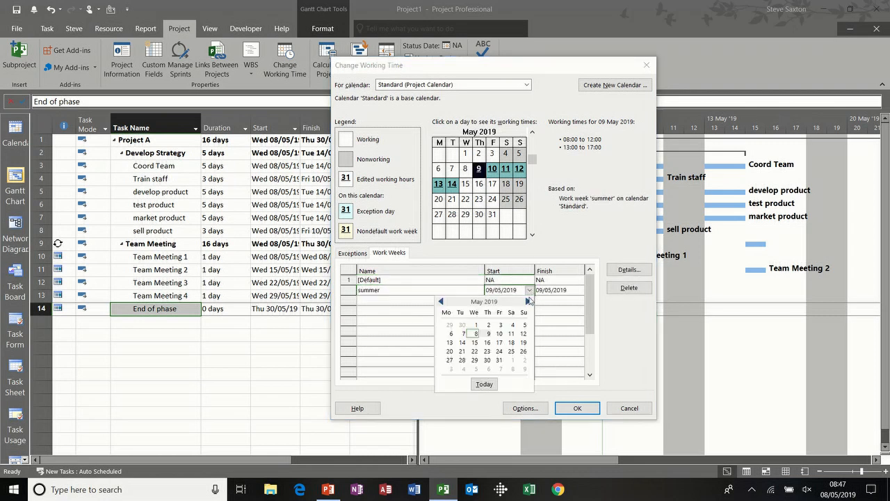
left_click(528, 301)
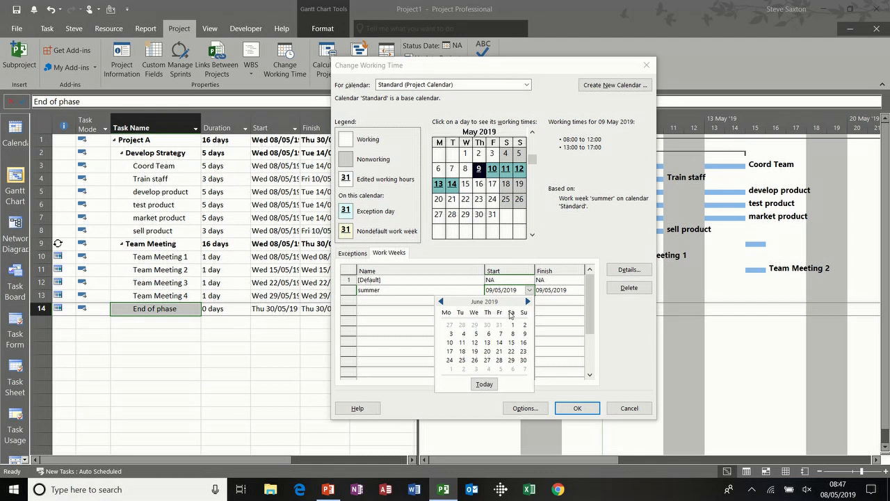
left_click(528, 301)
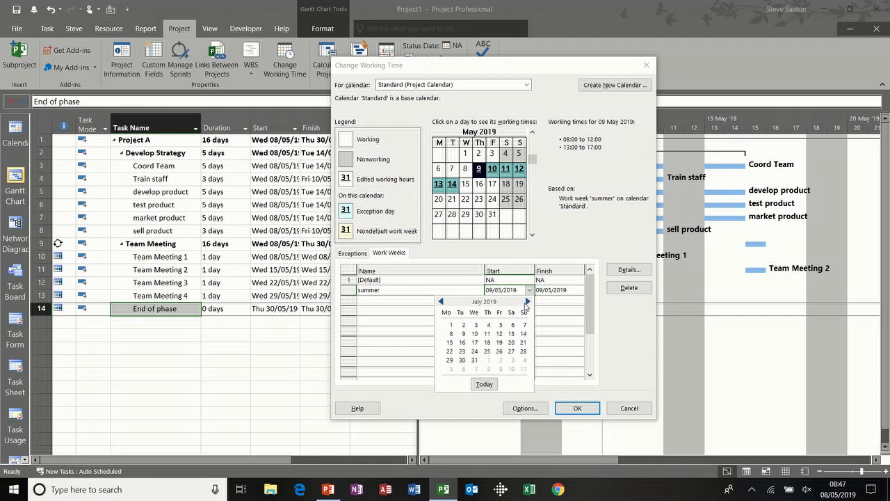
left_click(451, 325)
- Set the summer work week to finish on 02/09/2019
left_click(559, 294)
left_click(578, 290)
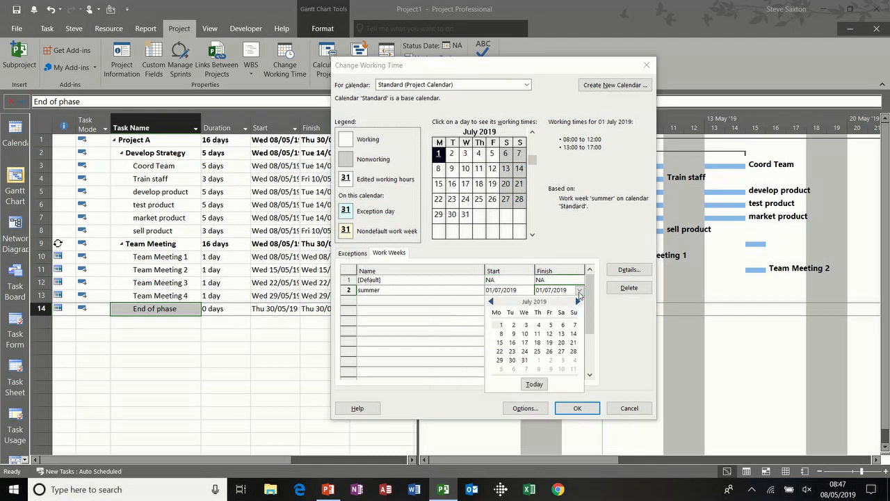
left_click(578, 301)
left_click(578, 301)
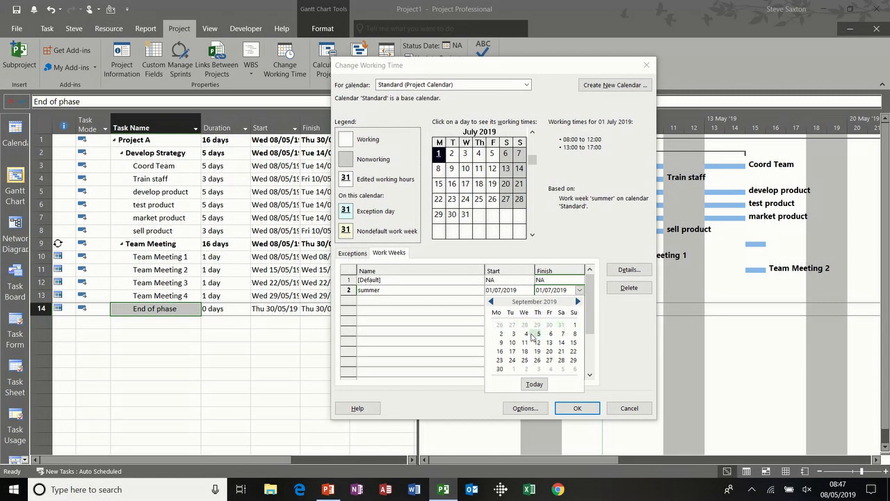
left_click(501, 333)
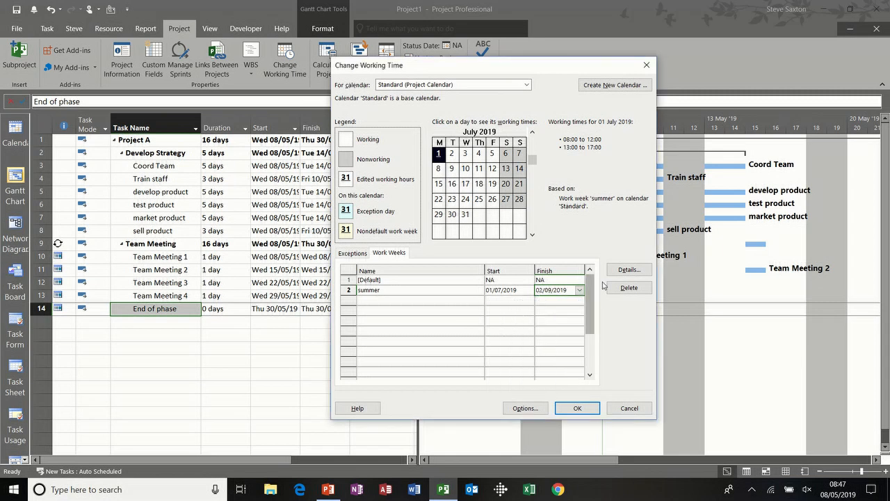
- Set Monday to Friday in the summer work week to a single working period of 08:00–13:00
left_click(628, 271)
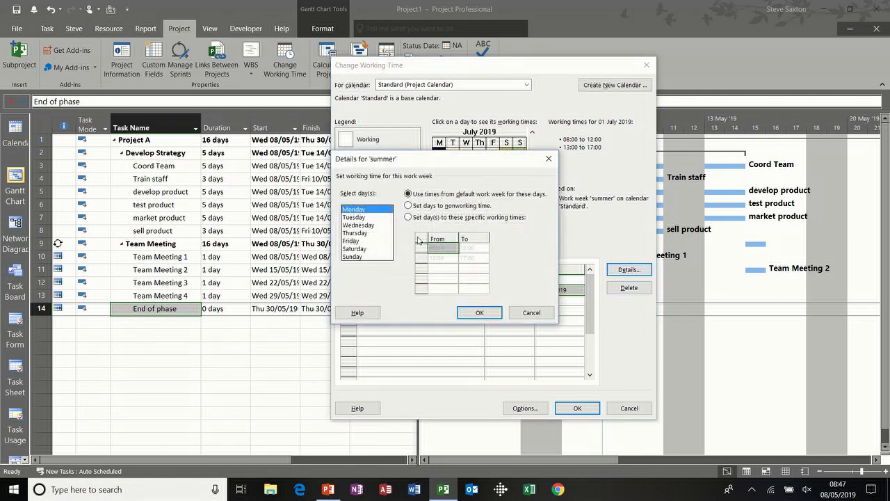
left_click_drag(375, 212, 374, 242)
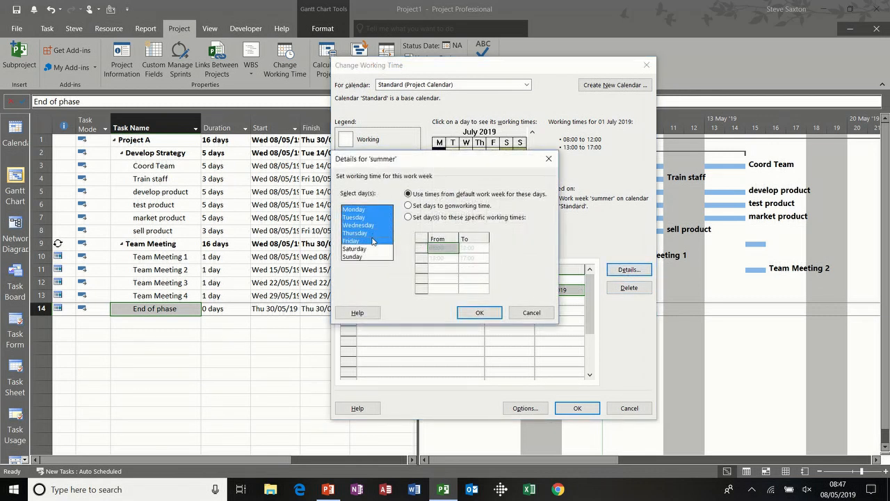
left_click(409, 217)
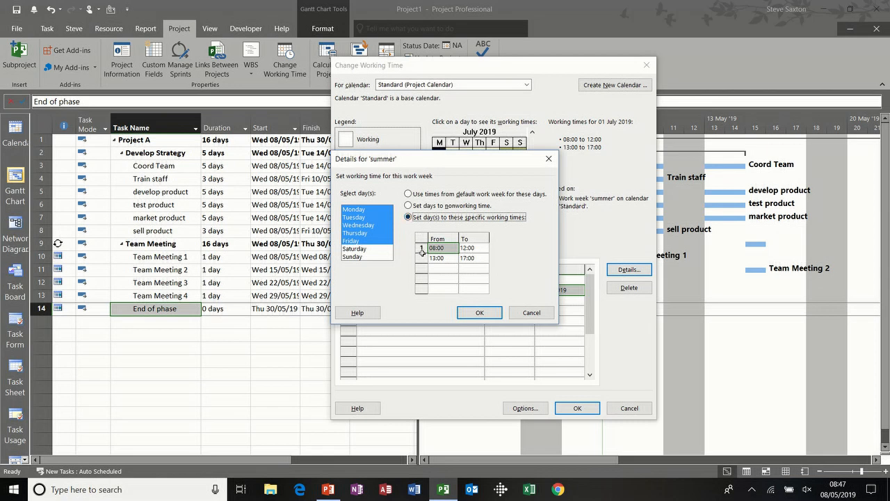
key("Delete")
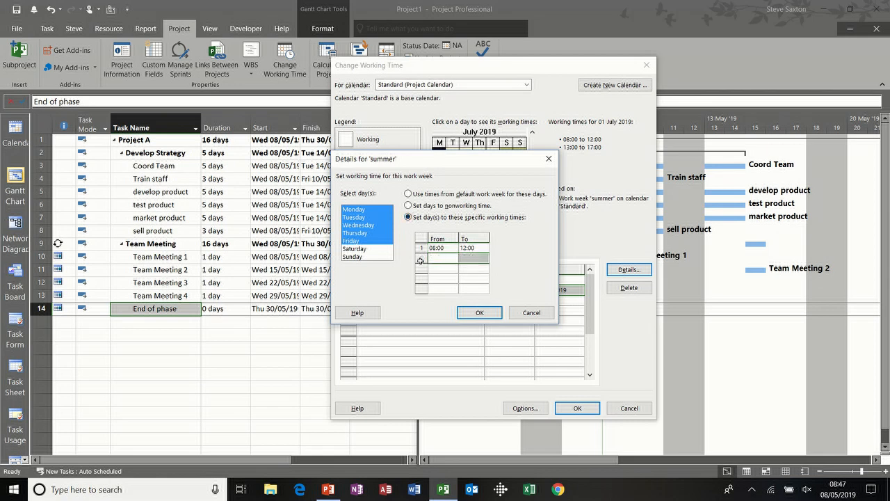
left_click(466, 248)
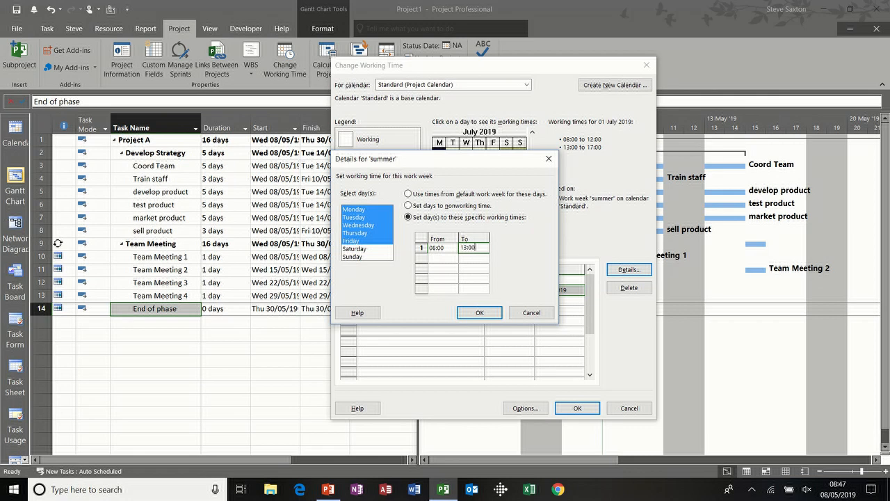
left_click(477, 311)
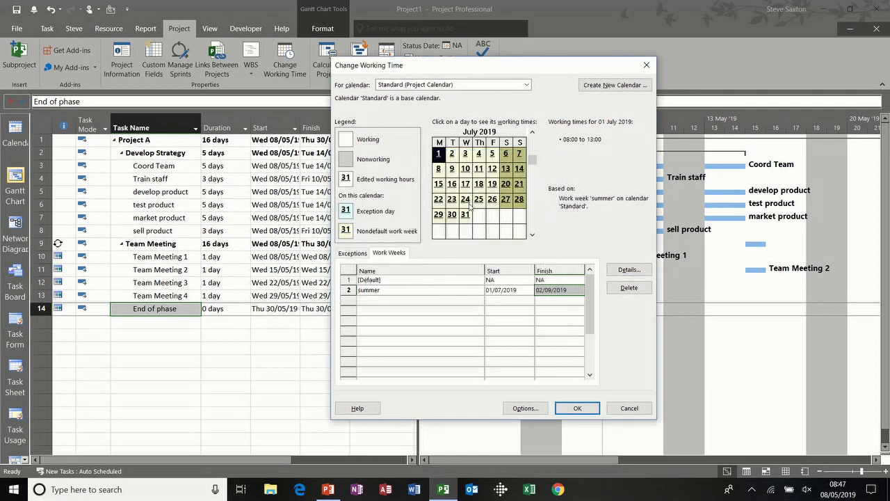
- Check the working times of 11 July, 13 June and 17 July 2019 and apply the calendar changes to the project
left_click(477, 171)
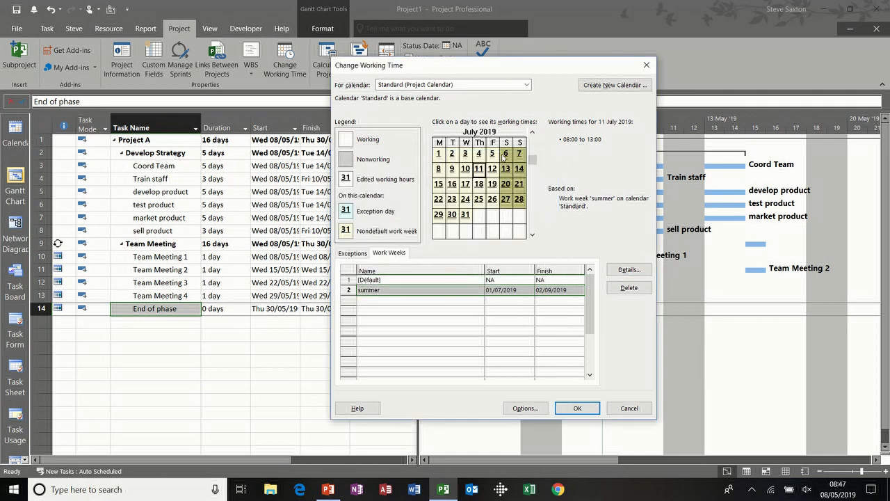
left_click(533, 133)
left_click(480, 185)
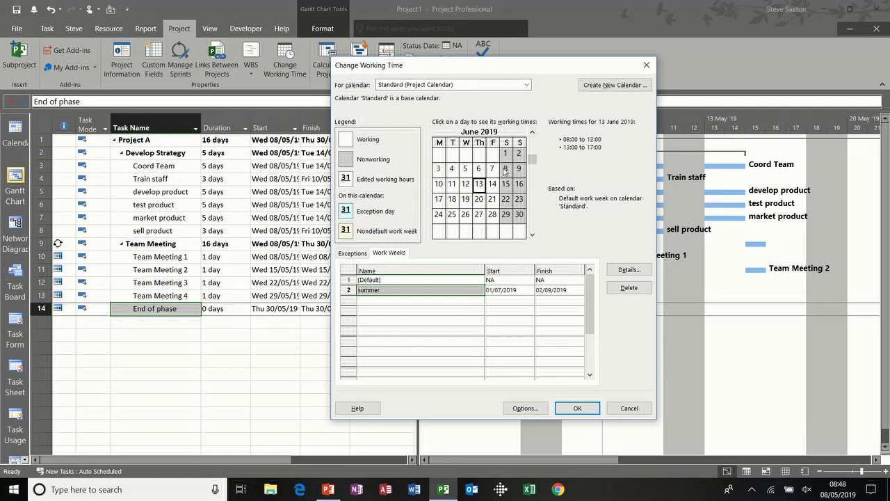
left_click(532, 234)
left_click(465, 183)
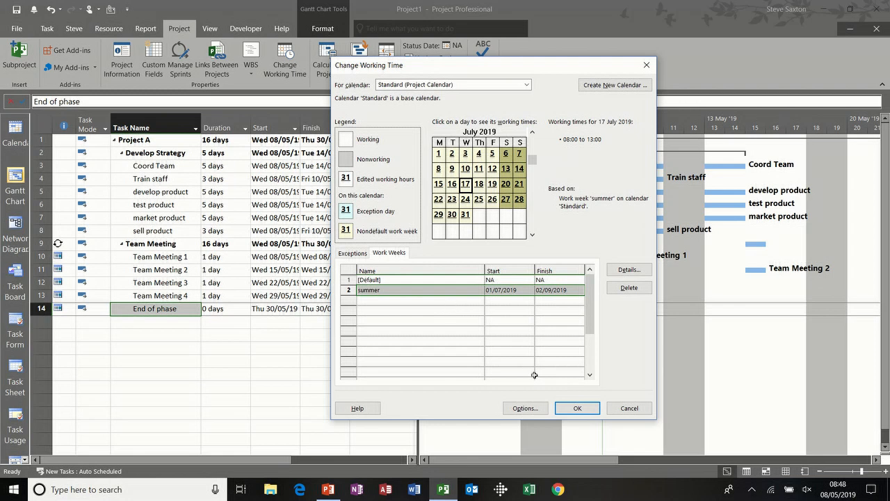
left_click(578, 409)
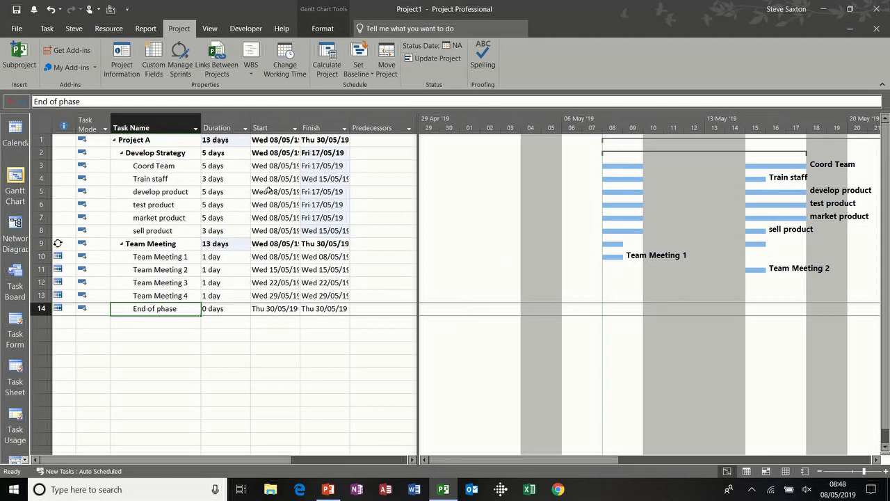
- Highlight the active tasks in the task table, and switch the highlight to the critical tasks
left_click(47, 29)
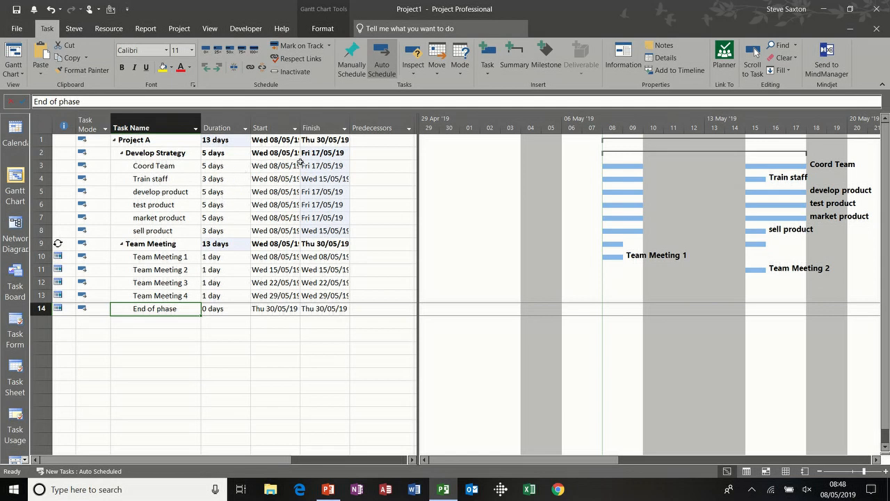
left_click(209, 28)
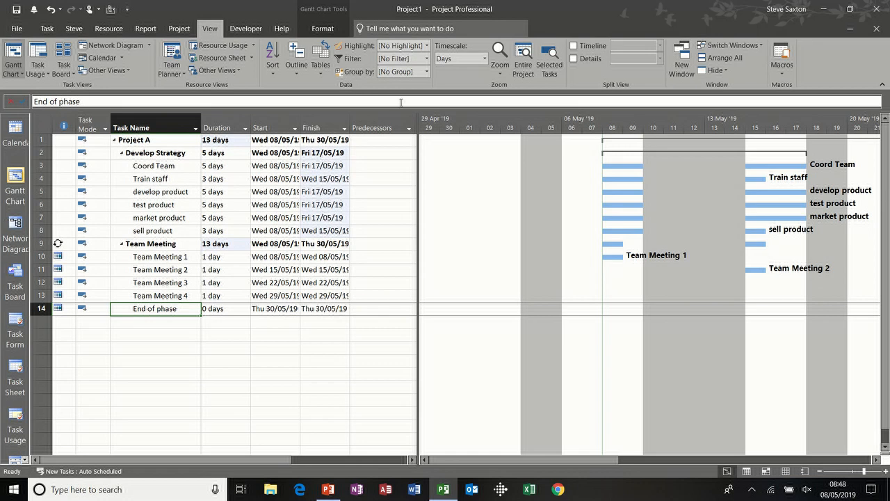
left_click(428, 46)
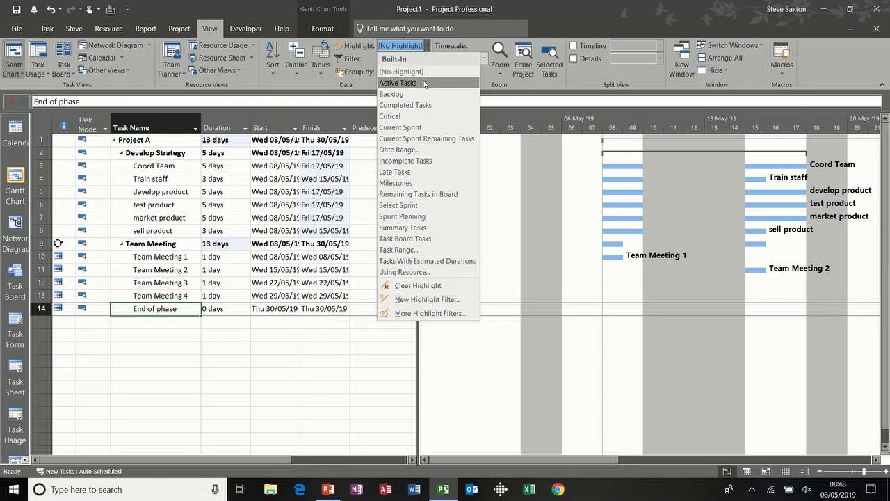
left_click(398, 83)
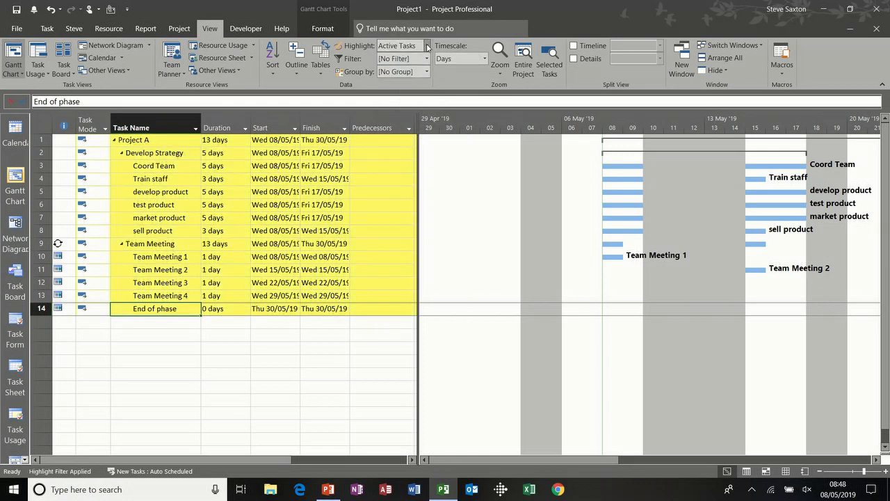
left_click(428, 46)
left_click(414, 115)
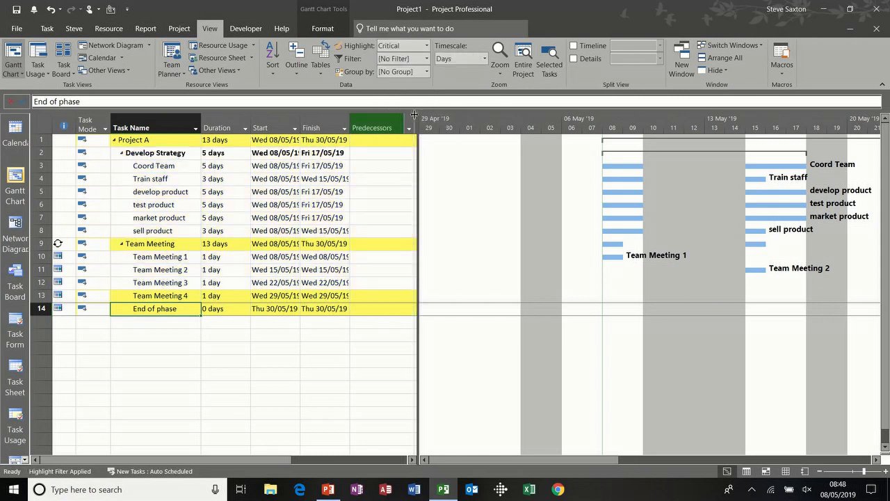
- Switch the highlight to milestones and remove the highlighting from the task table
left_click(428, 46)
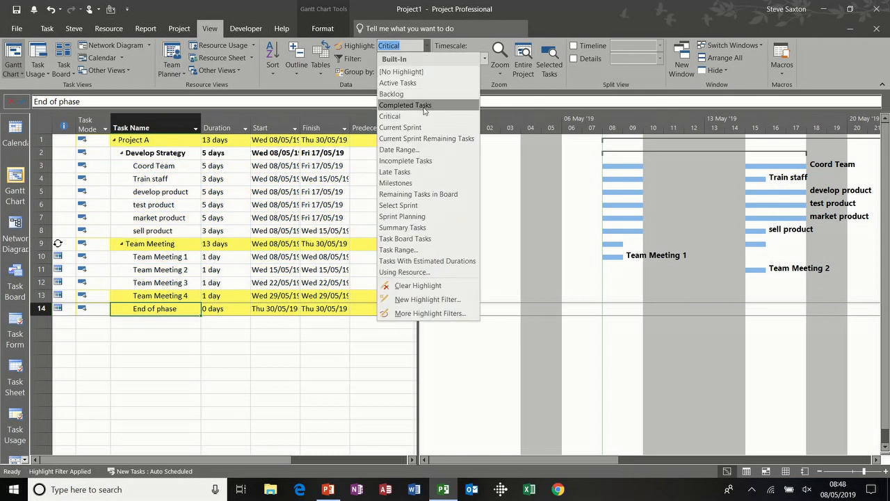
left_click(419, 183)
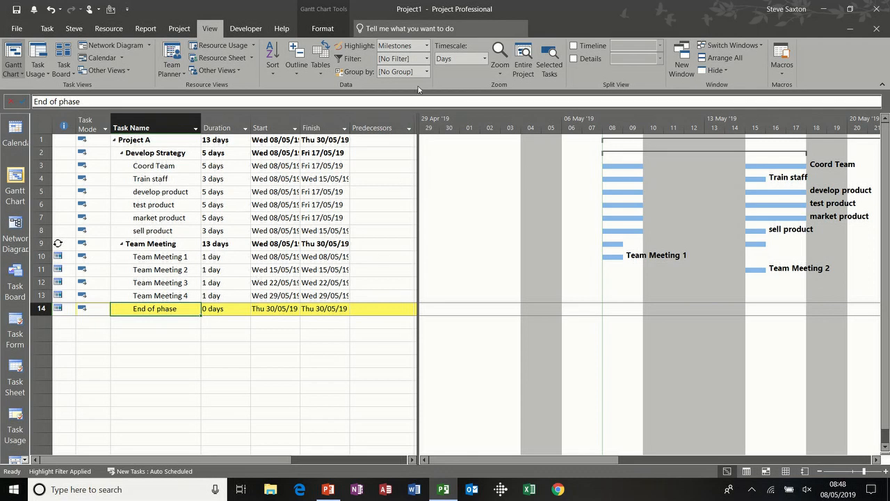
left_click(428, 46)
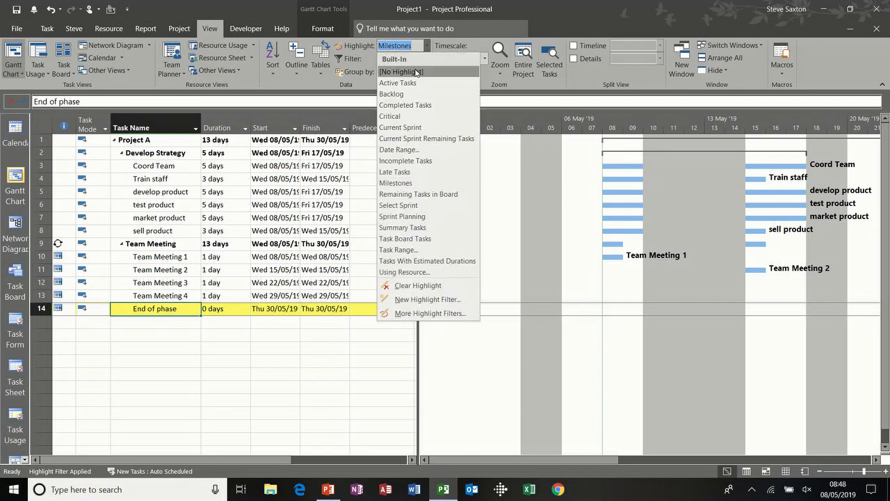
left_click(416, 71)
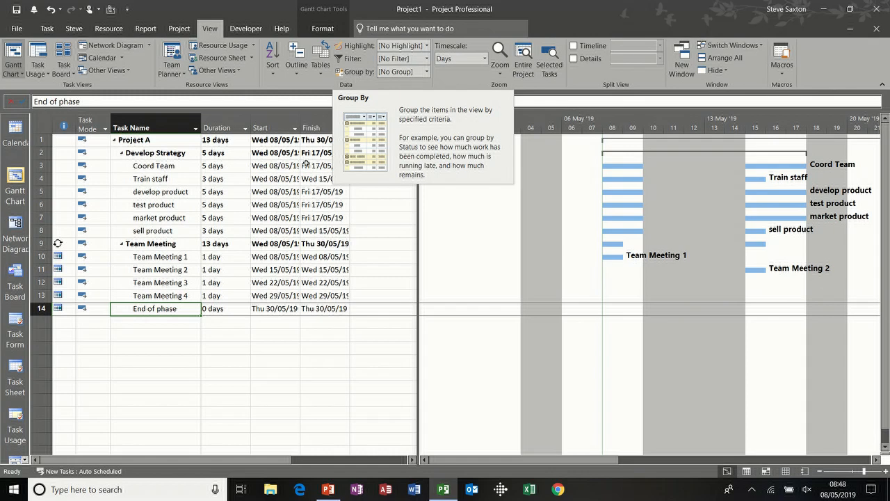
left_click(243, 205)
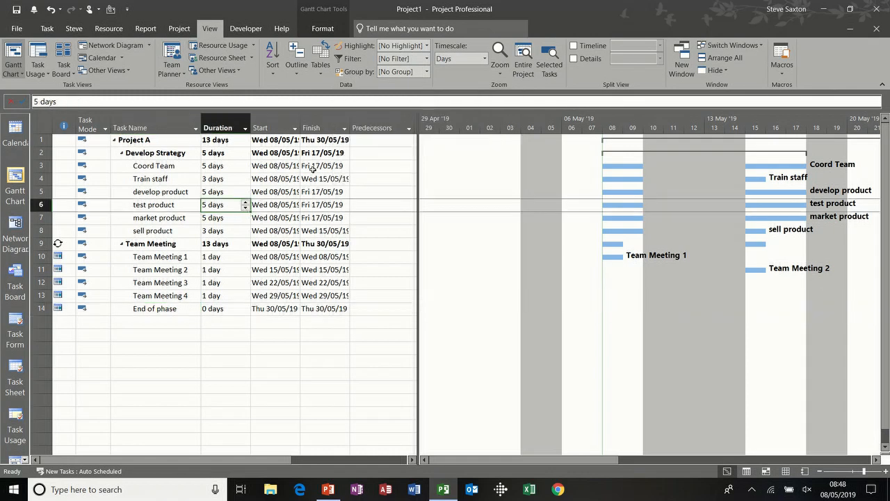
left_click(427, 46)
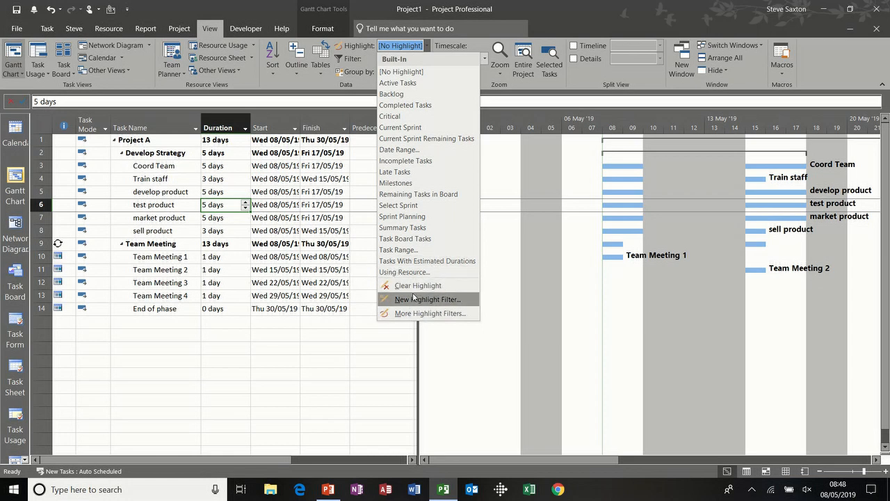
left_click(235, 177)
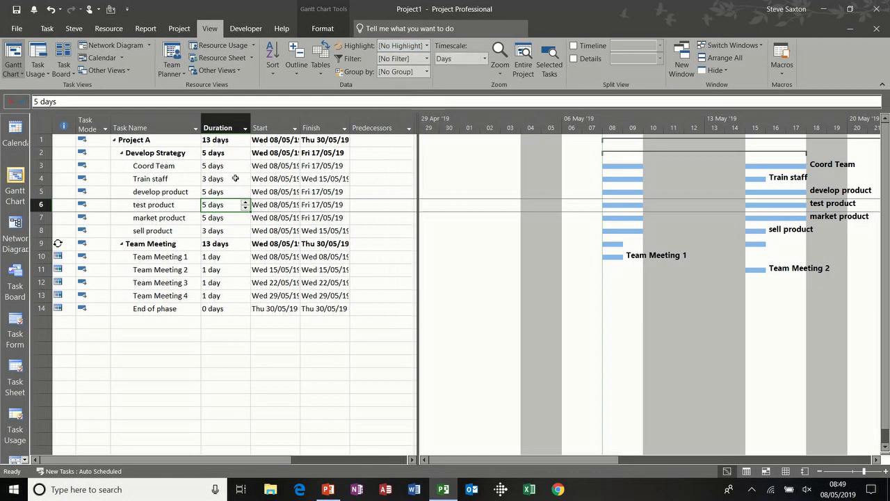
- Filter the task table to the active tasks, and switch the filter to the critical tasks
left_click(427, 61)
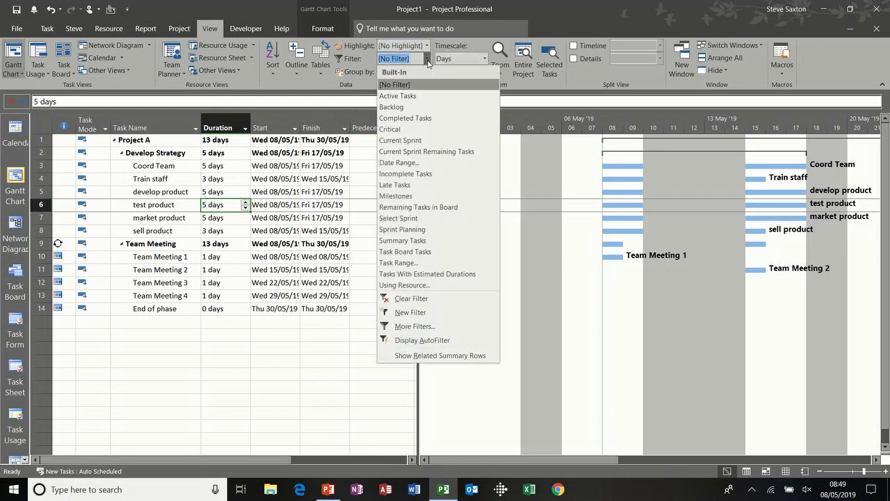
left_click(425, 95)
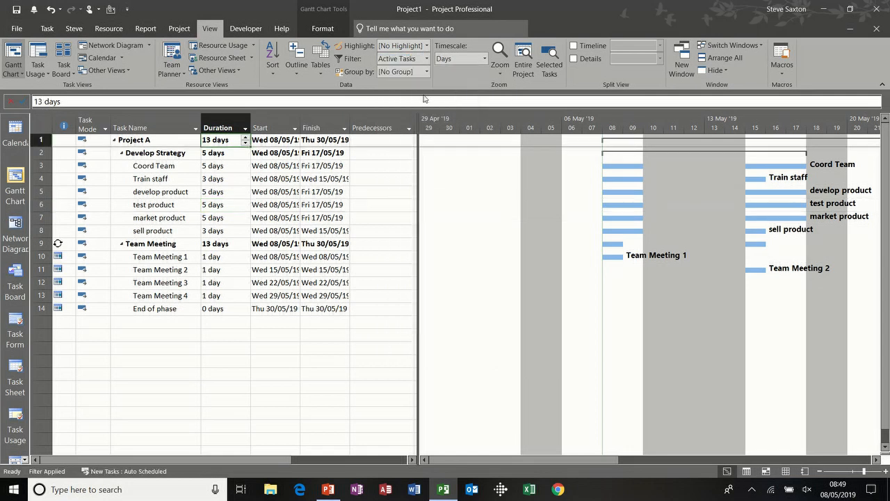
left_click(427, 62)
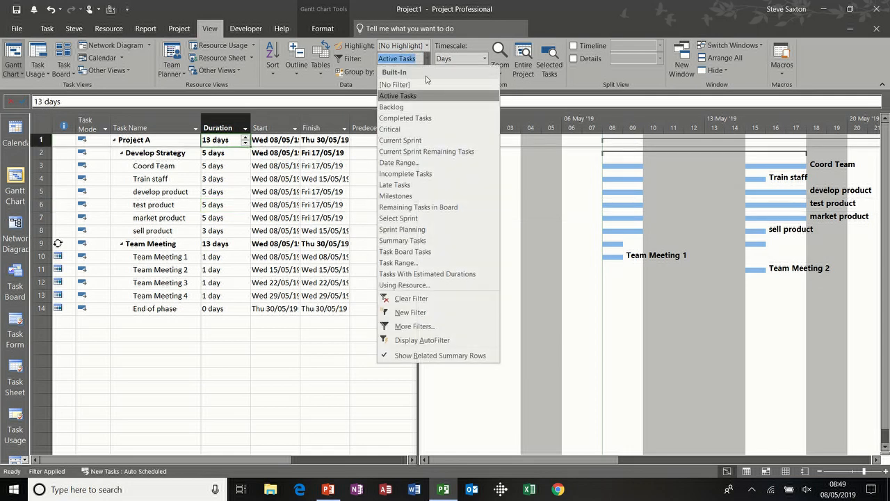
left_click(421, 130)
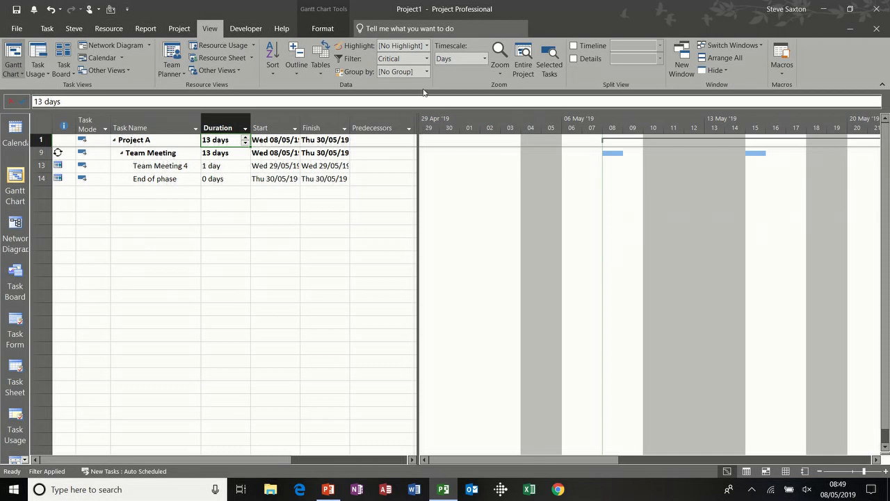
- Switch the task filter to milestones, and remove the filter so that all tasks are listed again
left_click(426, 58)
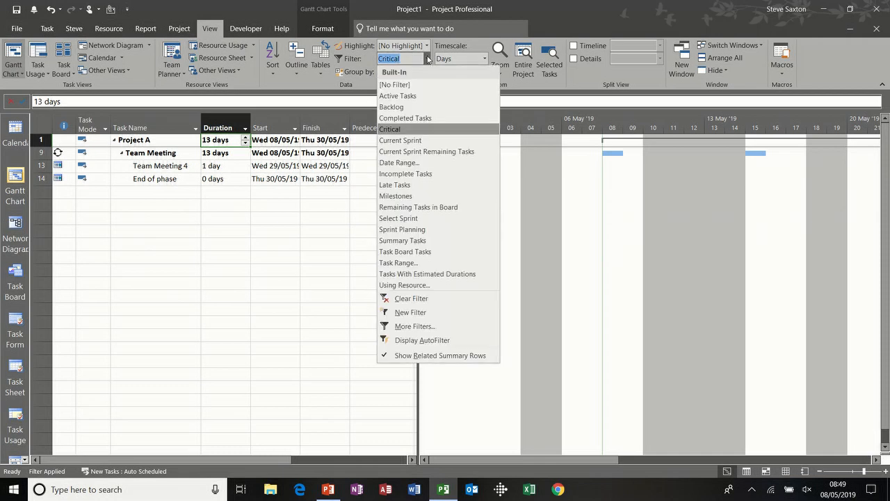
left_click(411, 194)
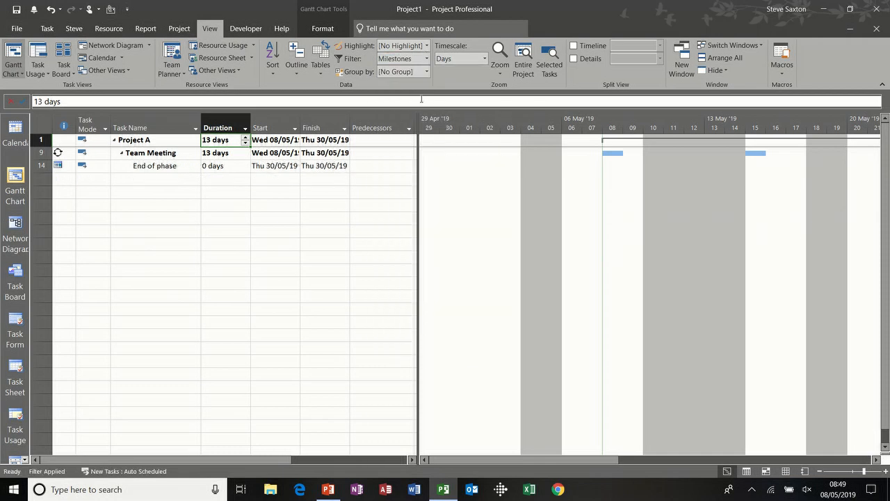
left_click(427, 59)
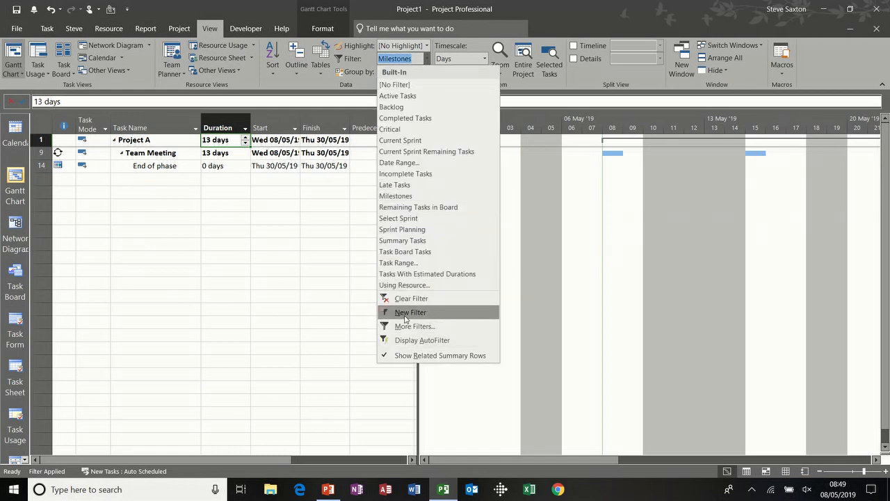
left_click(409, 85)
- Group the tasks by Critical, regroup them by Milestones, and remove the grouping
left_click(427, 72)
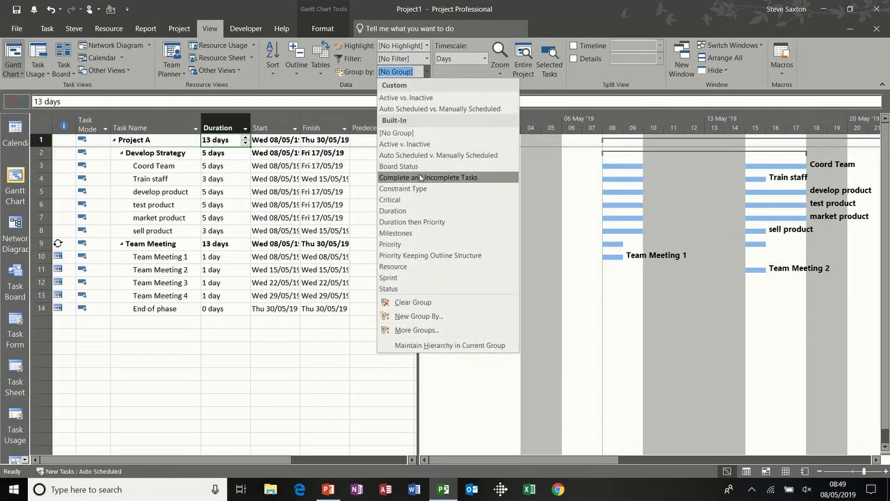
left_click(414, 201)
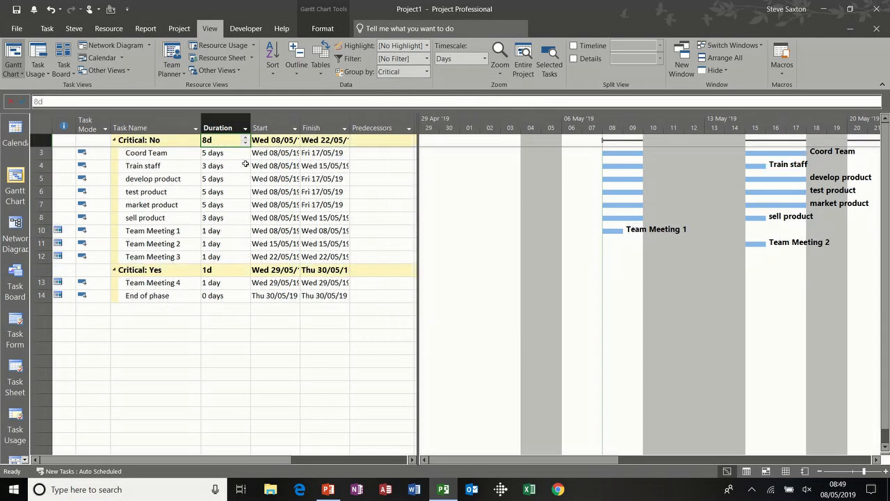
left_click(428, 73)
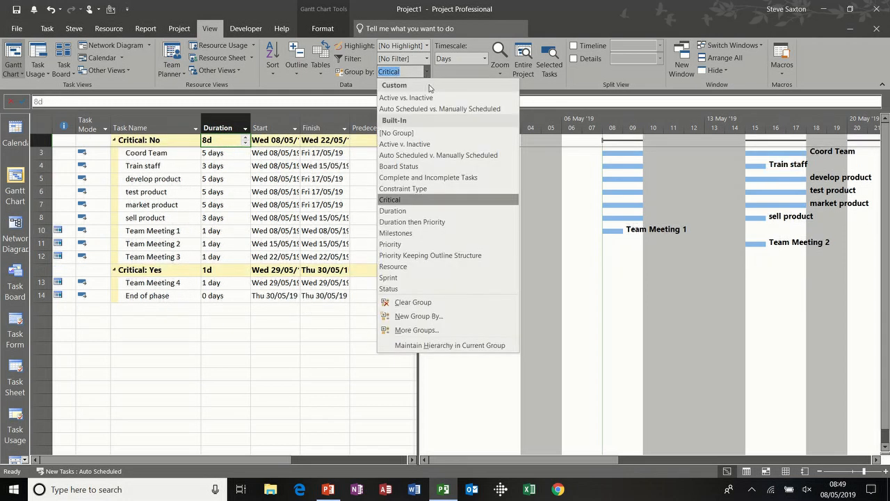
left_click(423, 235)
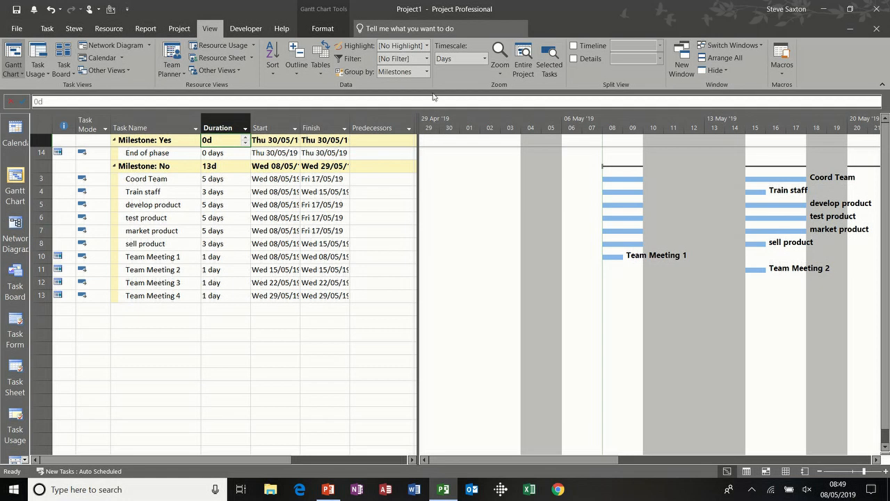
left_click(427, 71)
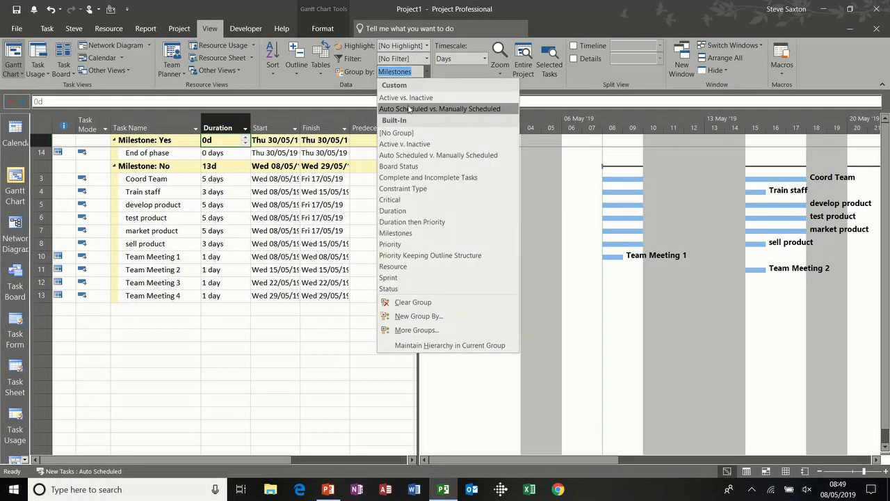
left_click(403, 132)
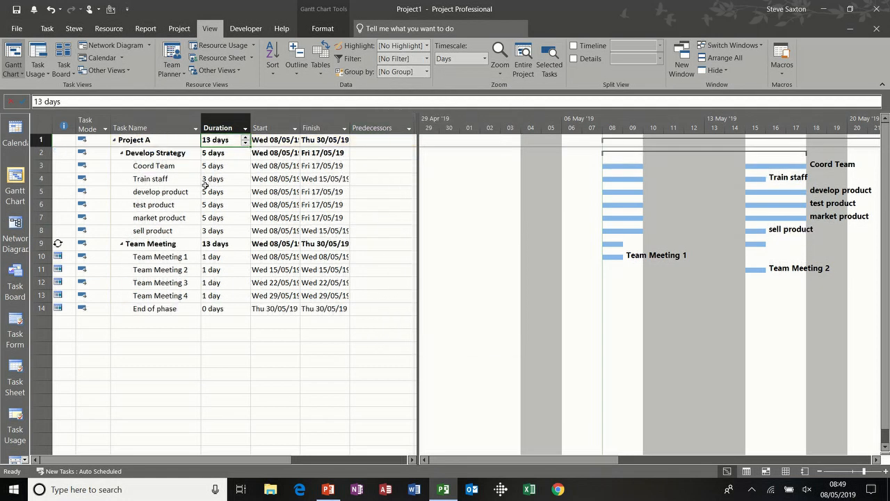
left_click(295, 129)
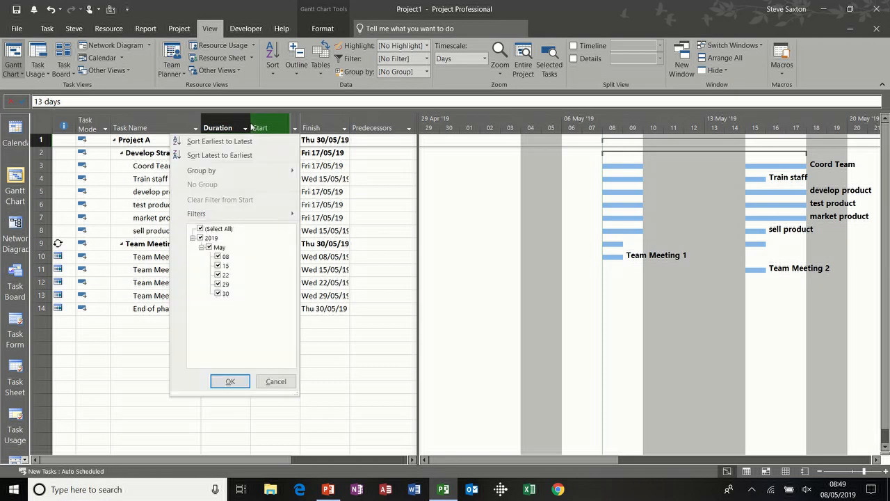
left_click(245, 131)
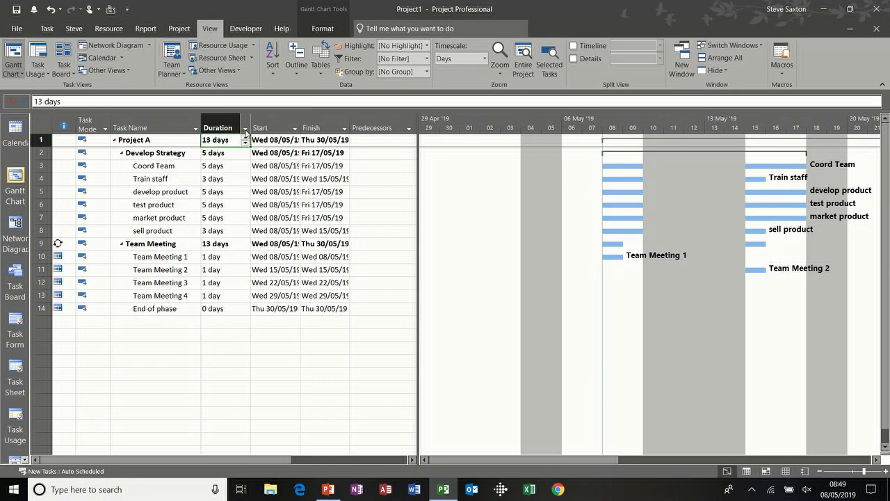
left_click(196, 129)
left_click(197, 132)
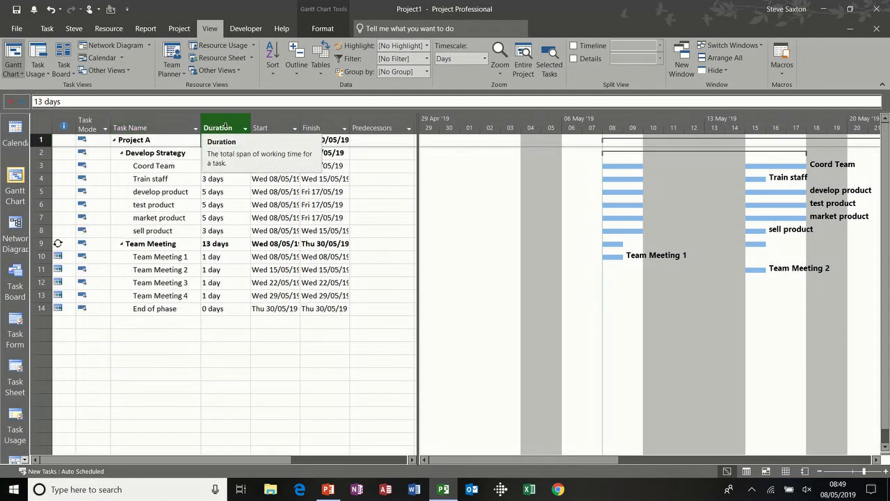
- Filter the Start column to dates in the next week, and restore the tasks with all start dates
left_click(295, 130)
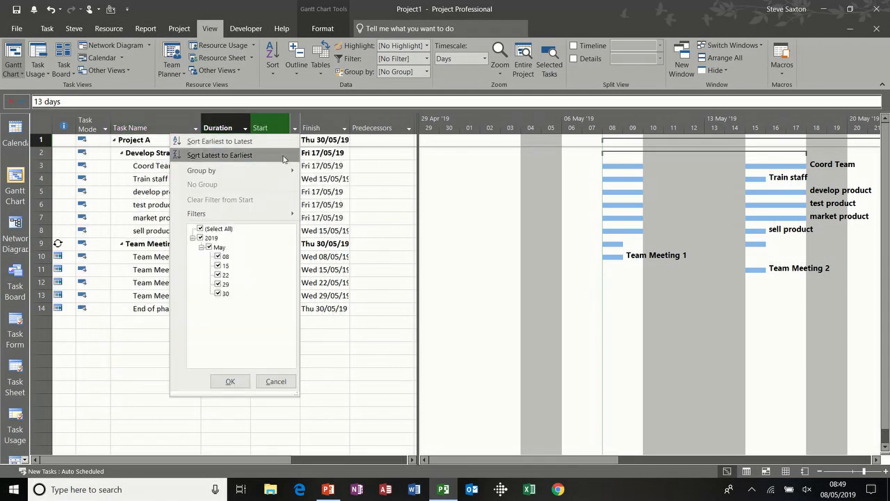
mouse_move(253, 214)
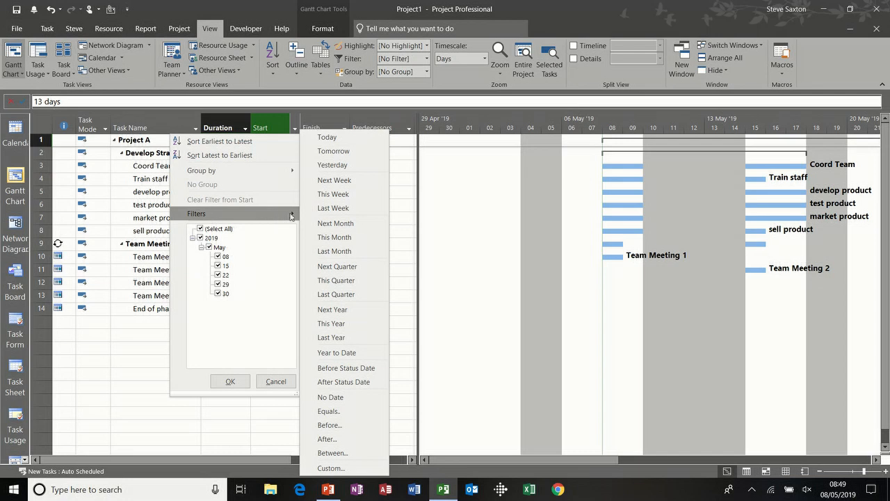
left_click(350, 182)
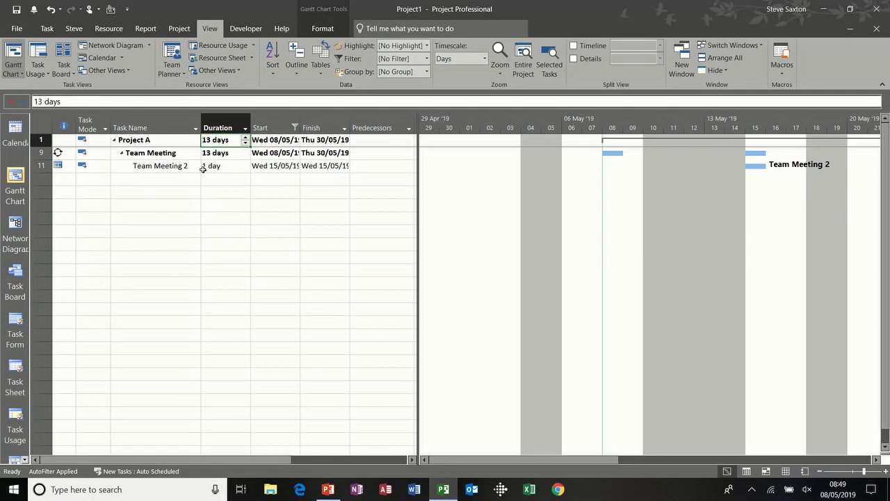
left_click(296, 130)
left_click(201, 229)
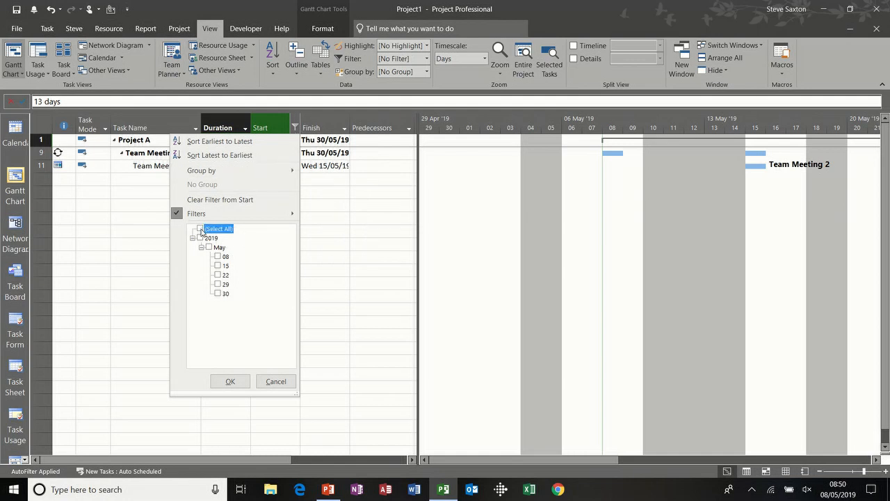
left_click(230, 381)
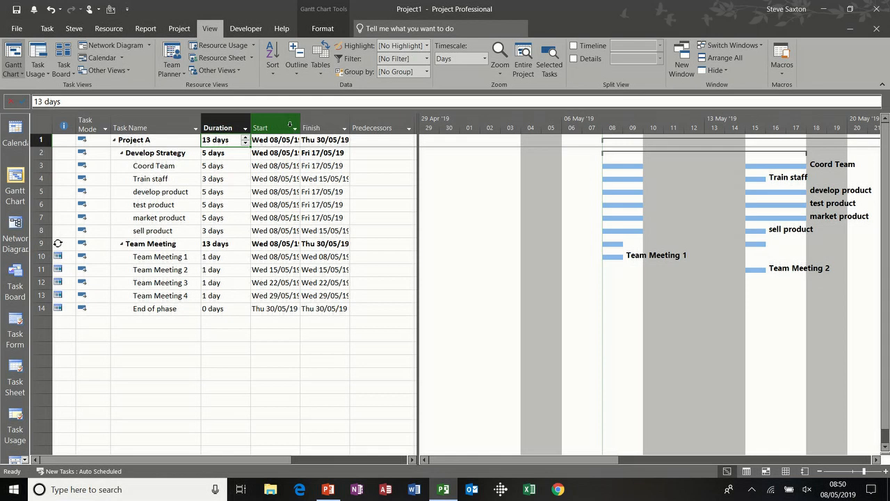
- Widen the task table to examine the filter choices of the Resource Names column, and narrow it back to just past the Finish column
left_click_drag(420, 154, 533, 155)
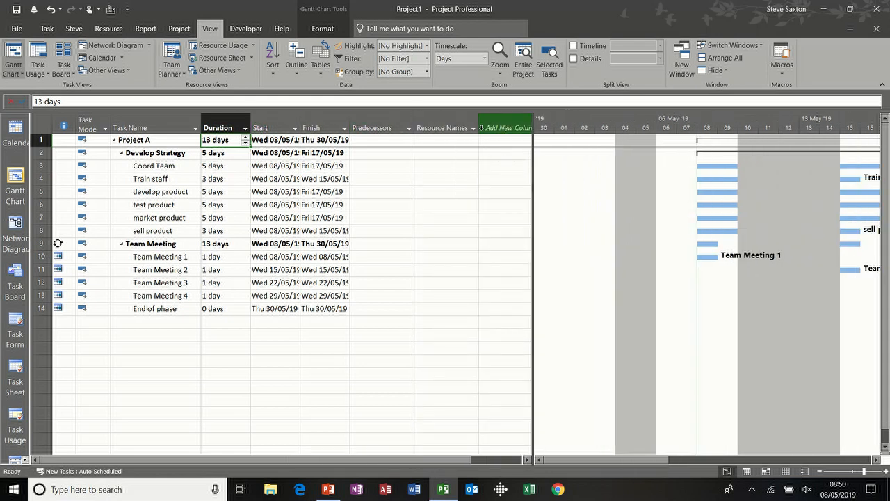
left_click(473, 128)
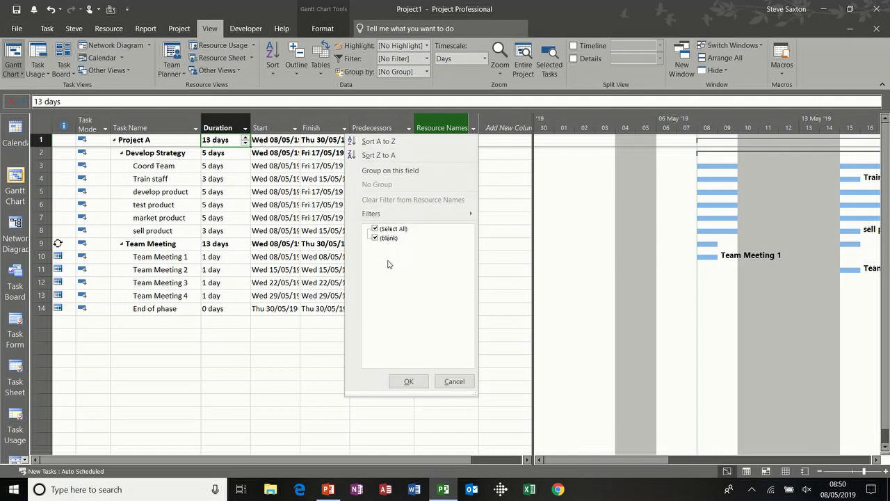
left_click(453, 381)
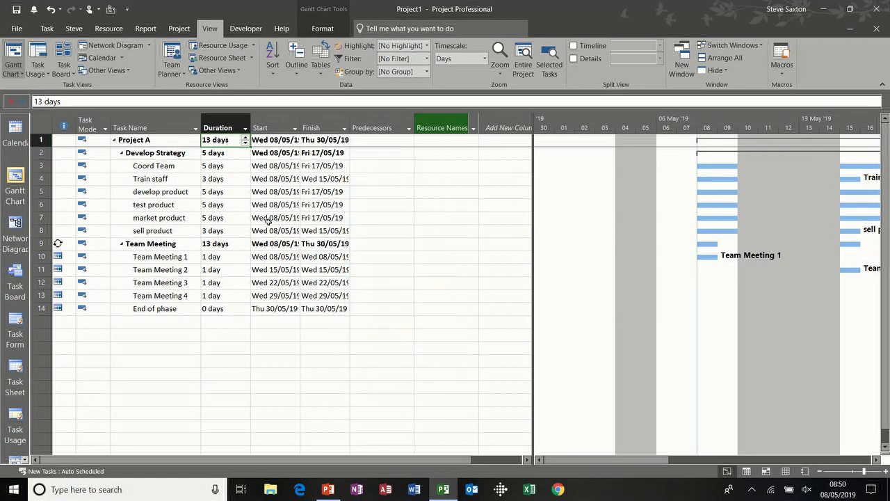
left_click_drag(532, 209, 375, 209)
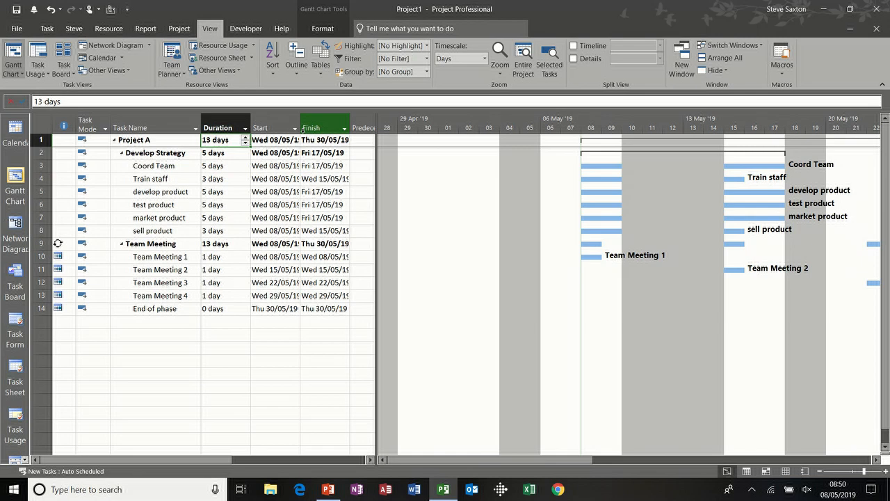
- Open the project information and look at the choices for the project's start date without changing it
left_click(180, 29)
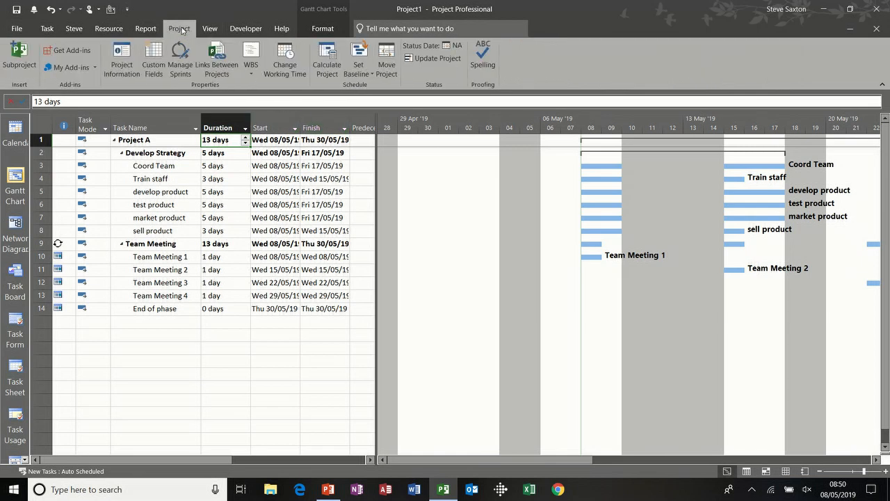
left_click(121, 55)
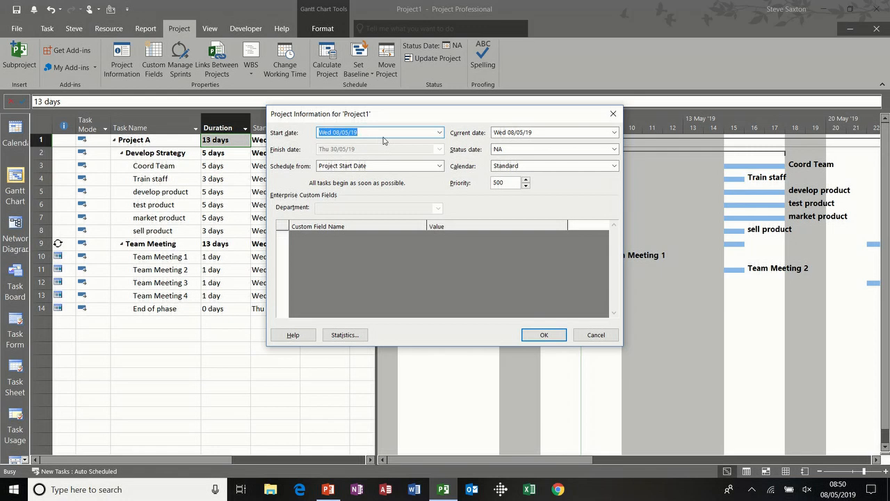
left_click(439, 132)
left_click(439, 133)
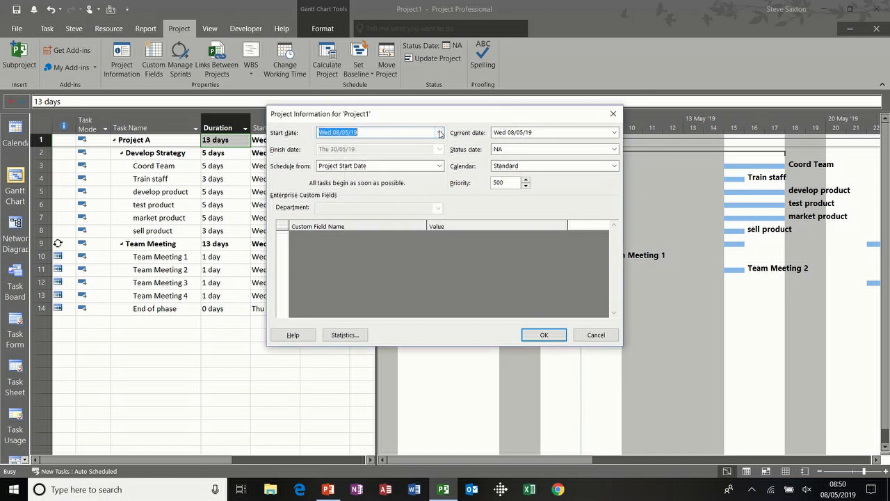
- Try scheduling the project from the Project Finish Date twice, returning the setting to Project Start Date each time
left_click(438, 166)
left_click(433, 185)
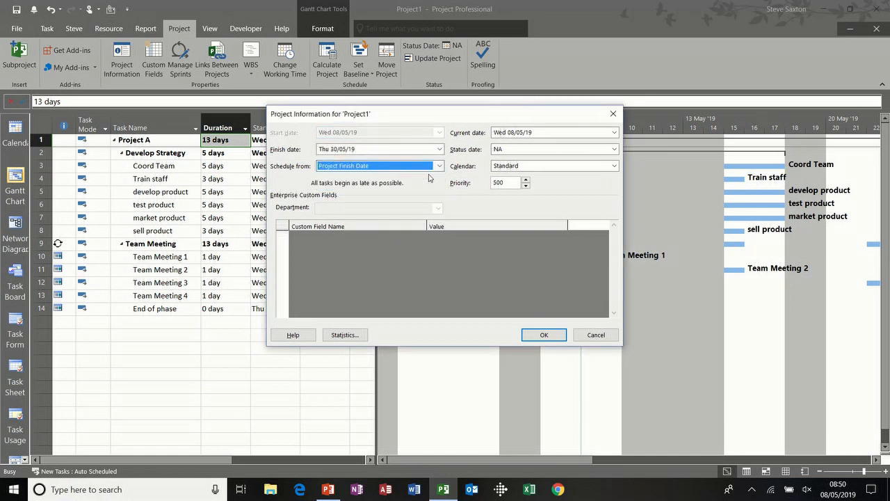
left_click(433, 165)
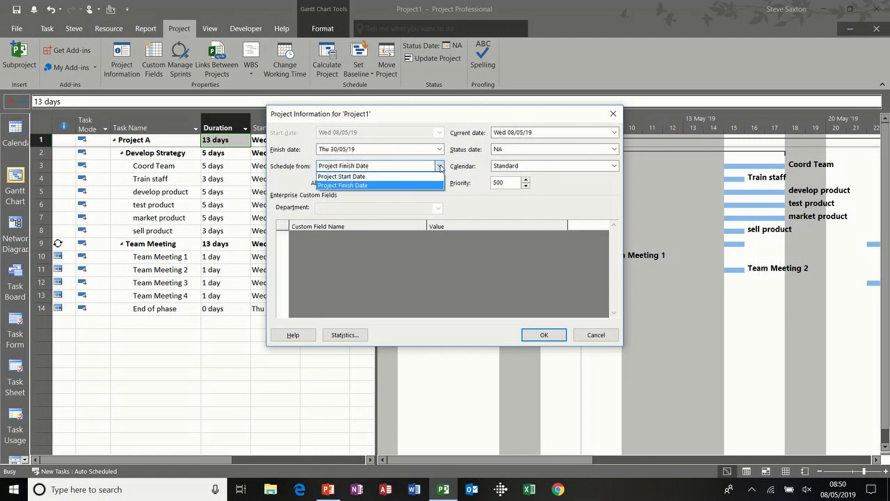
left_click(430, 177)
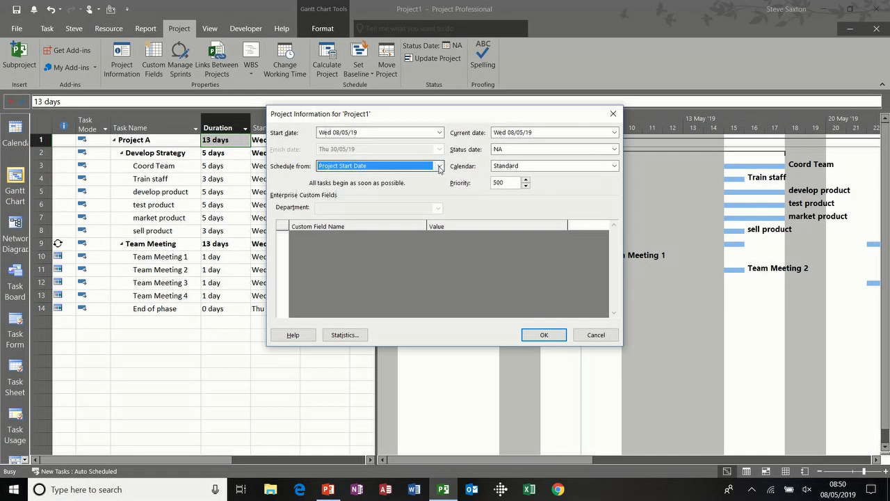
left_click(440, 167)
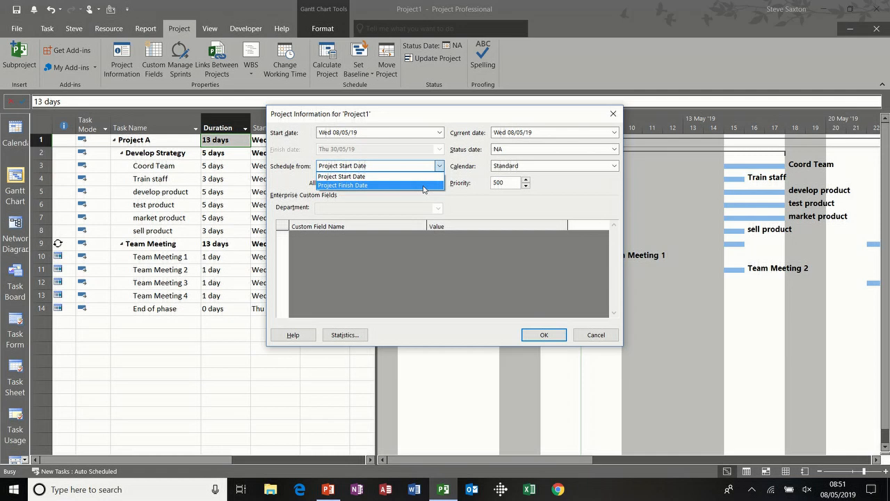
left_click(424, 187)
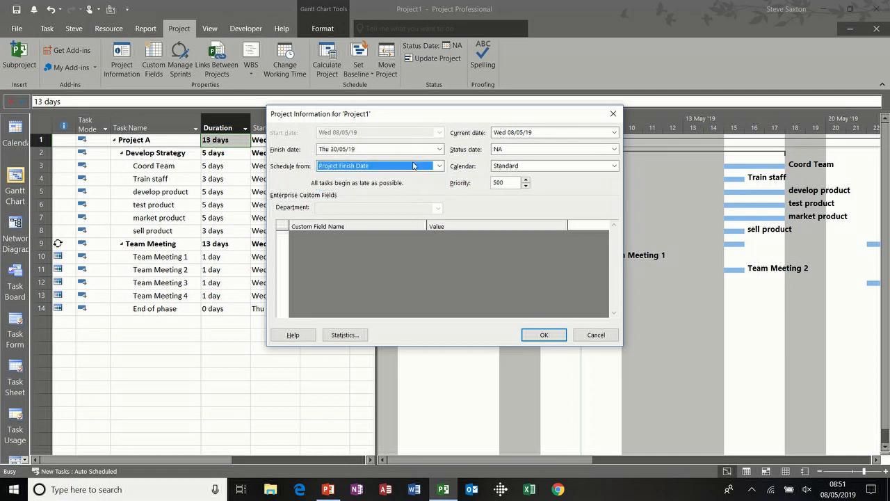
left_click(433, 169)
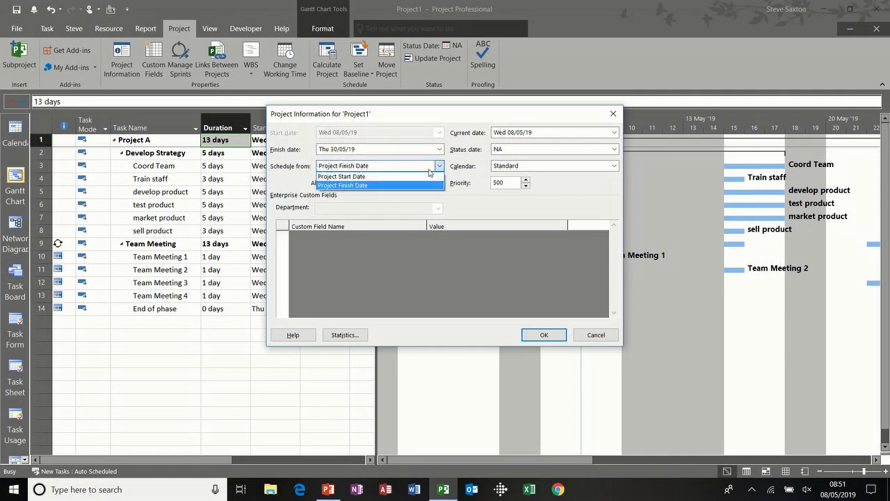
left_click(426, 176)
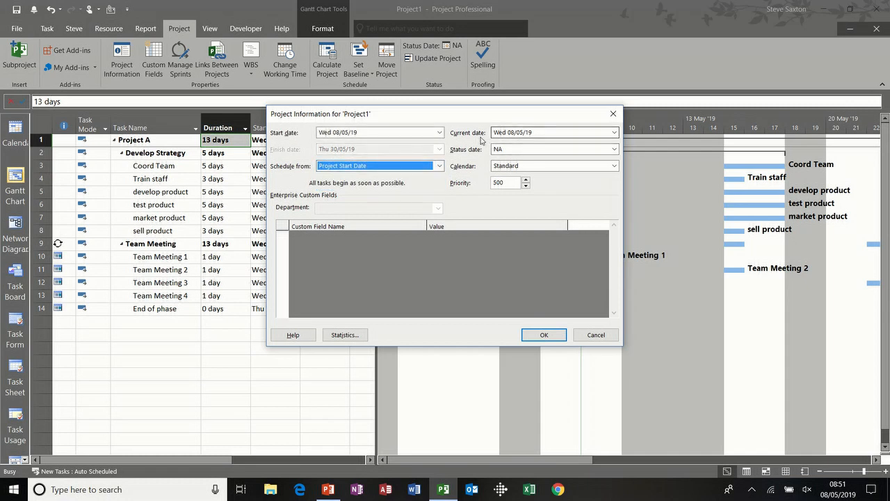
- Review the status date and the available project calendars in the project information, and close it without changing anything
left_click(567, 148)
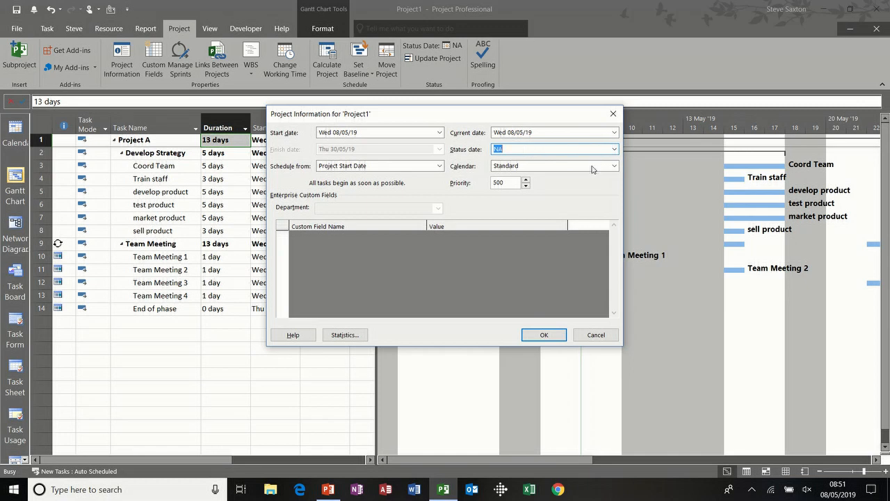
left_click(615, 166)
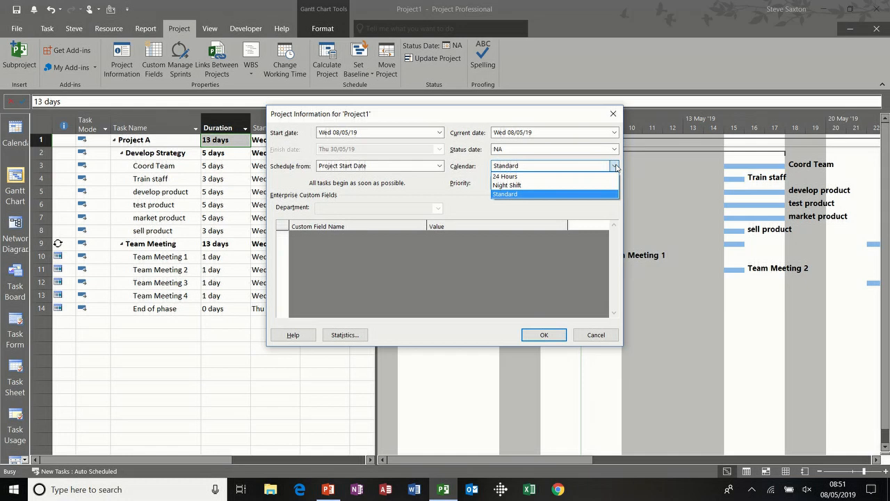
left_click(616, 166)
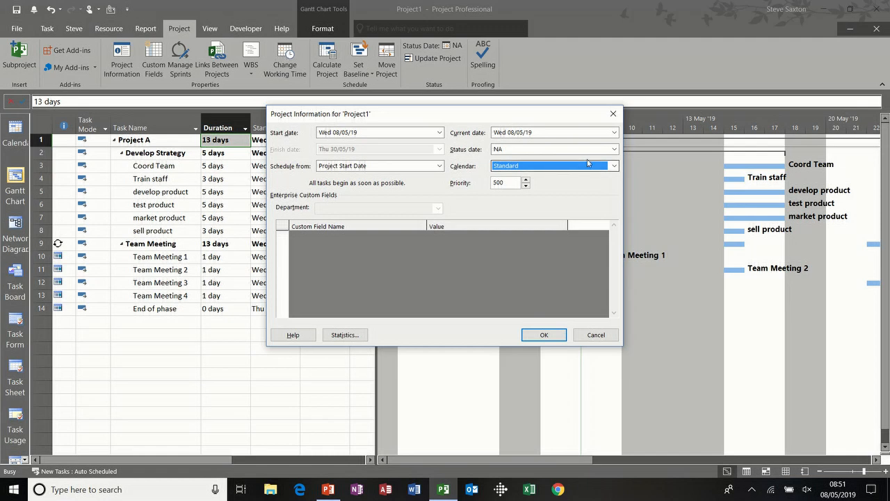
left_click(615, 167)
left_click(616, 168)
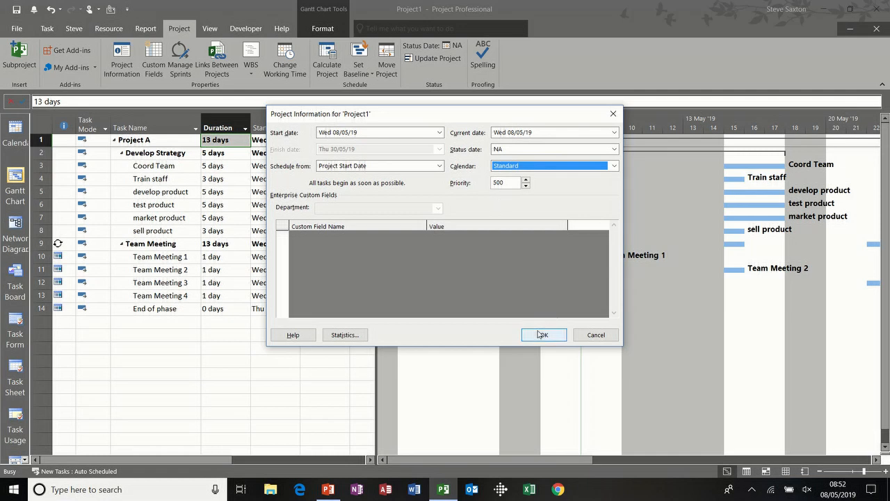
left_click(596, 335)
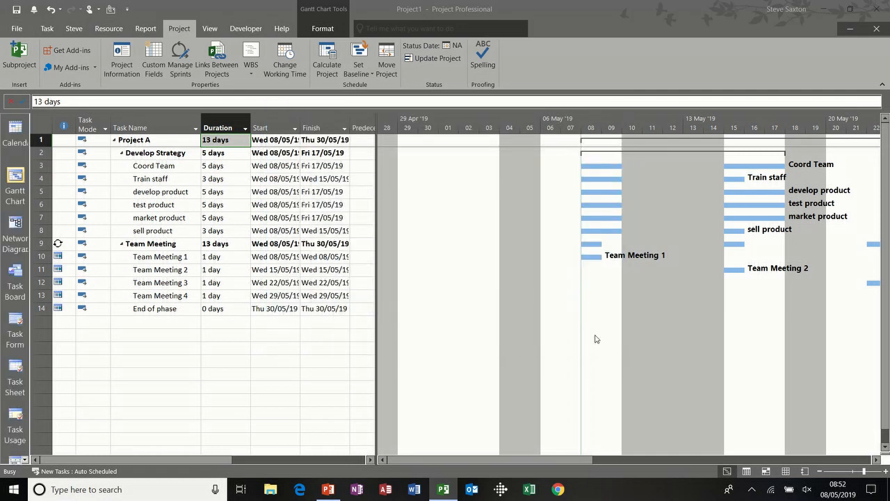
- Review the general task information of the Coord Team task and close it without changes
double_click(157, 169)
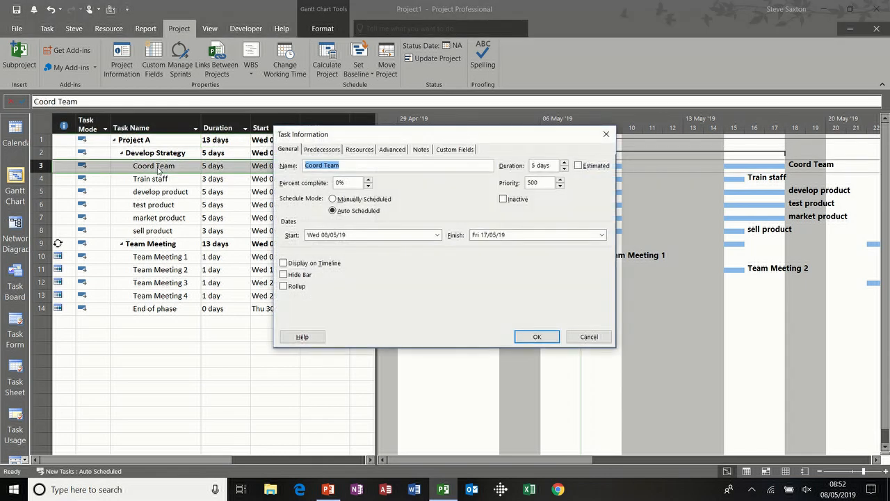
left_click(287, 152)
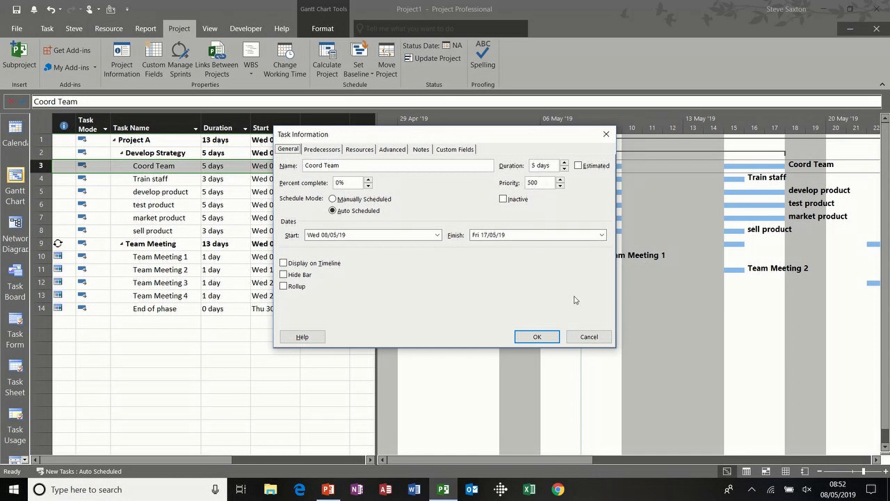
left_click(588, 337)
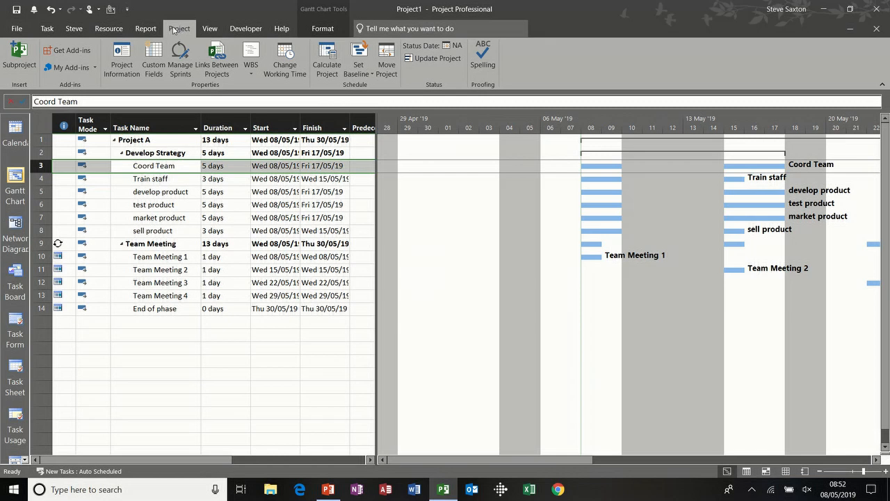
- Open the page setup for printing the Gantt chart, try fitting it to 1 page wide by 1 tall, and return to 100% scaling
left_click(17, 29)
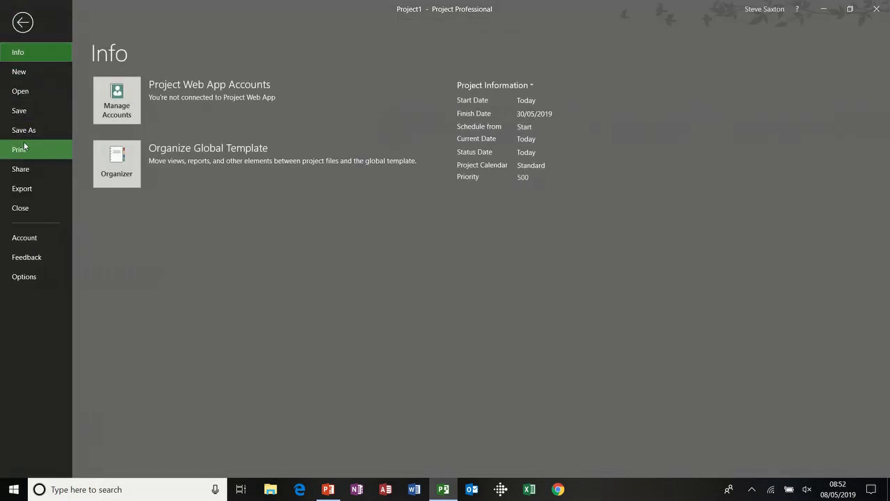
left_click(20, 149)
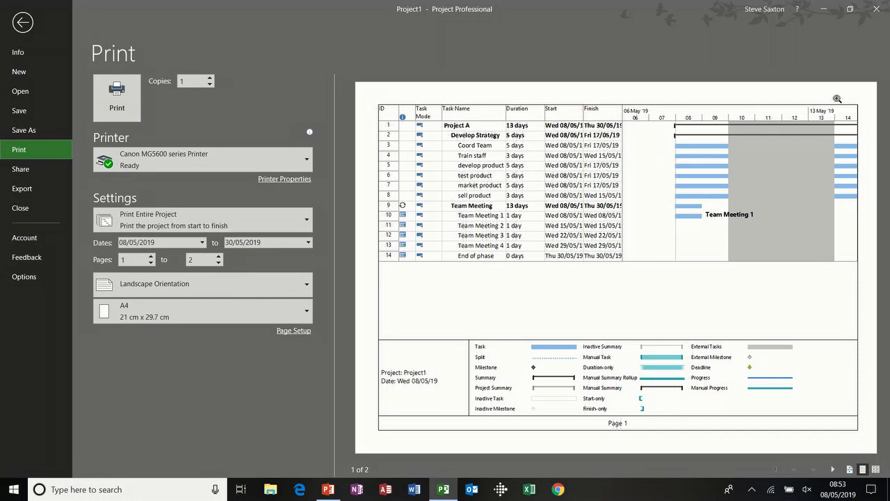
left_click(294, 331)
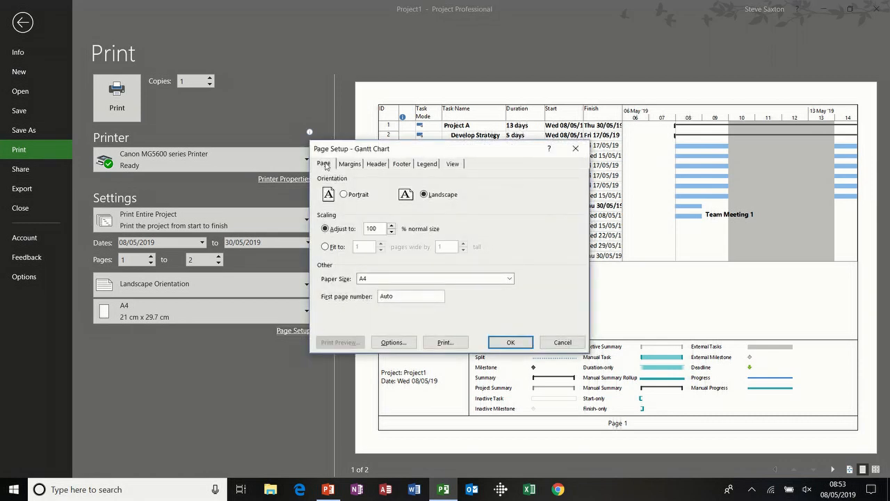
left_click_drag(368, 153, 399, 142)
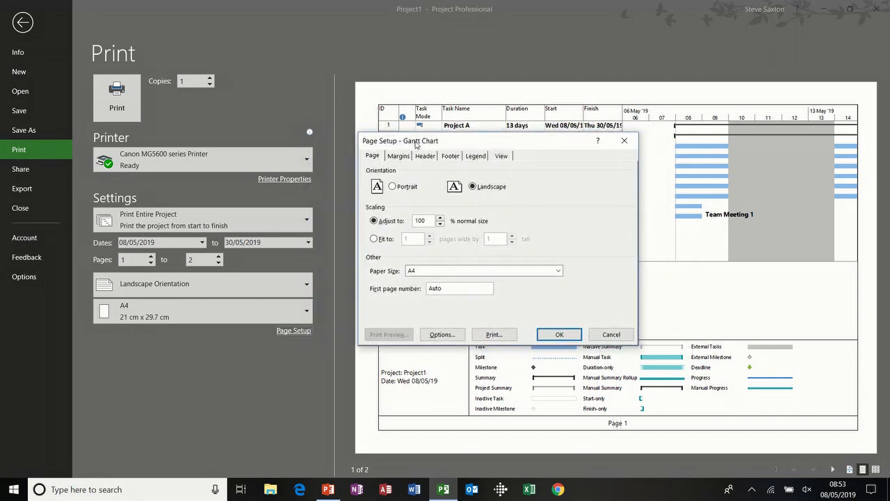
left_click_drag(416, 144, 418, 175)
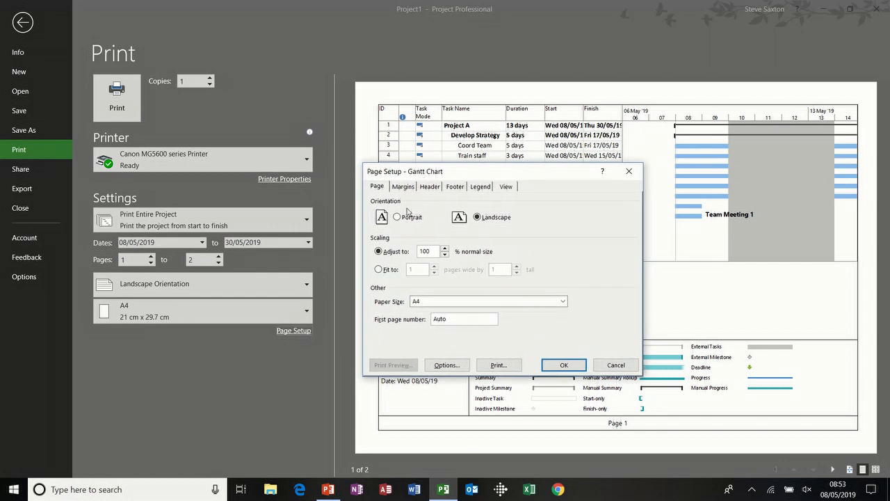
left_click_drag(426, 175, 432, 186)
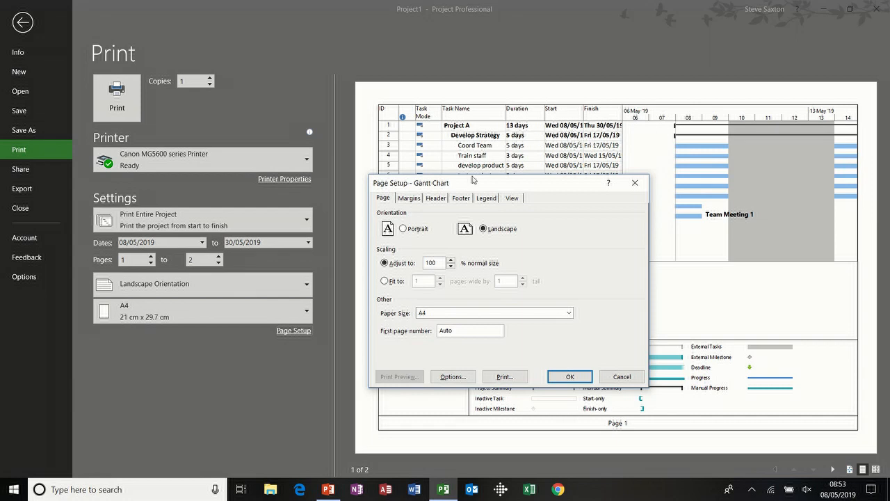
left_click(386, 281)
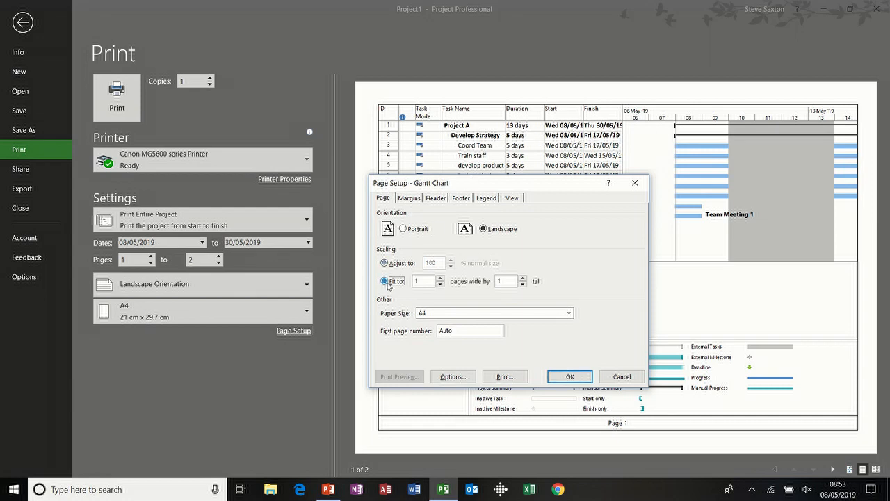
left_click(402, 265)
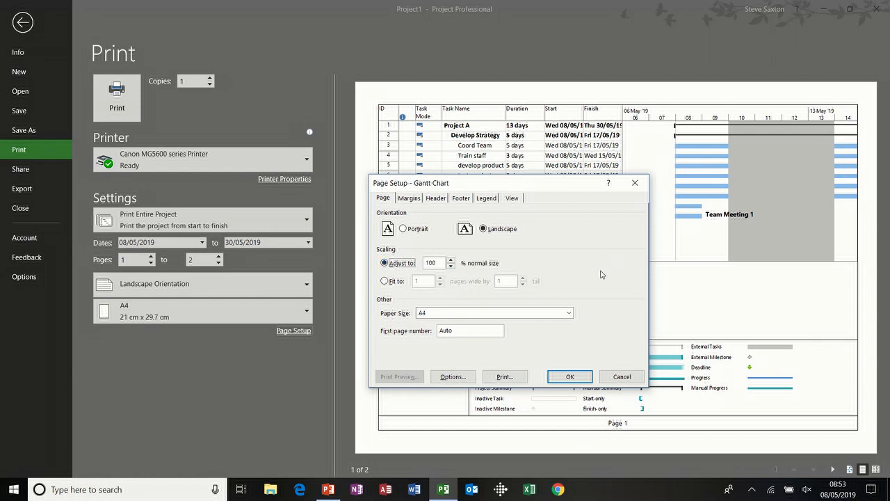
- Look through the margin, header and footer settings in the Gantt chart's page setup
left_click(416, 200)
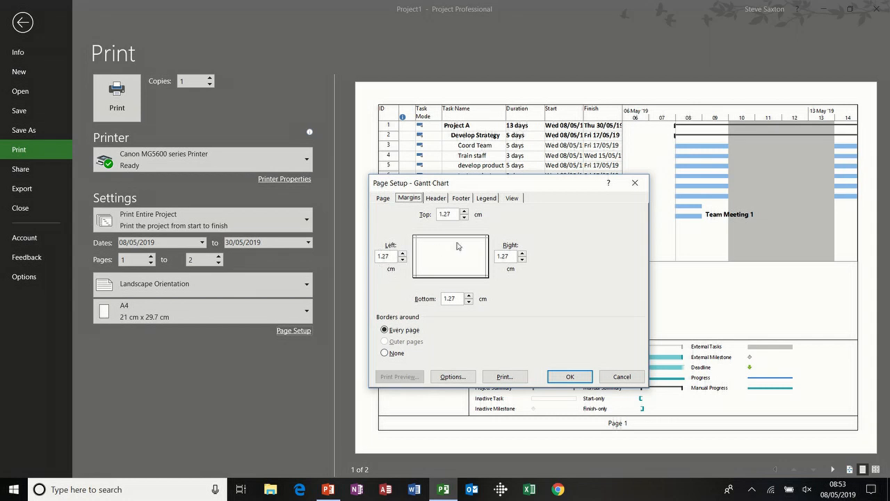
left_click(436, 198)
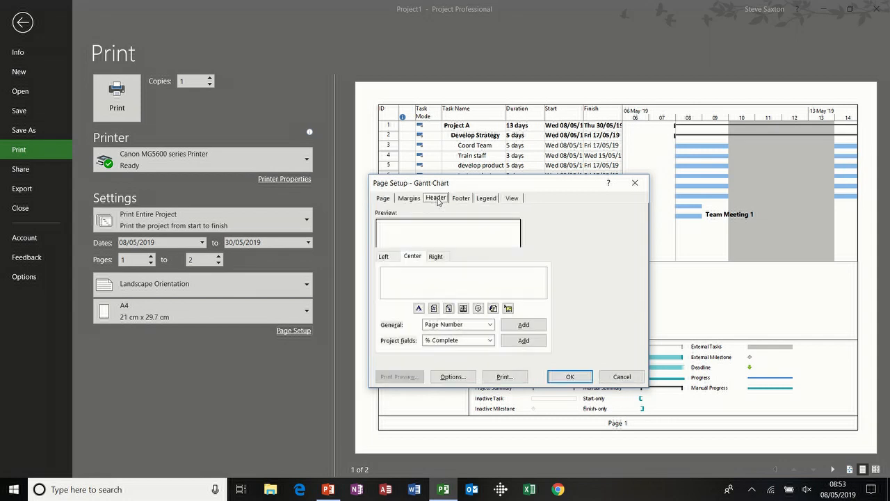
left_click(461, 198)
left_click(437, 198)
left_click(456, 198)
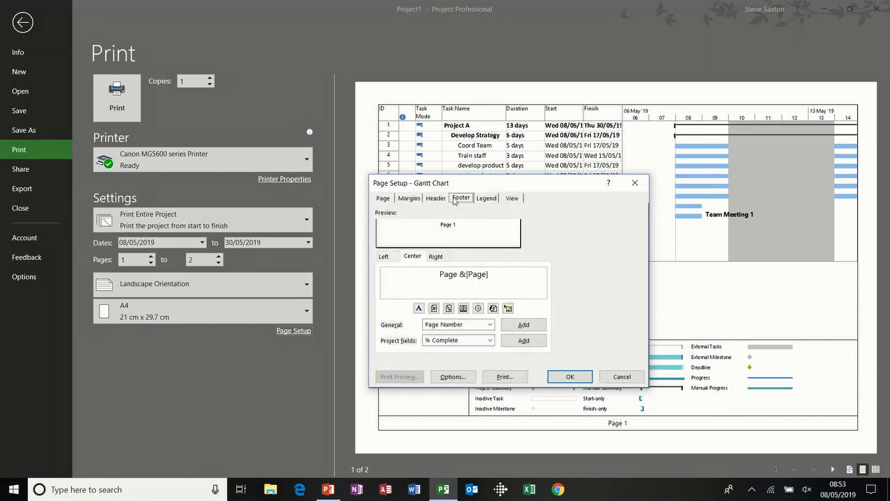
- Enter the person's first name in the header's left section, and insert the date and time fields in its center section
left_click(439, 199)
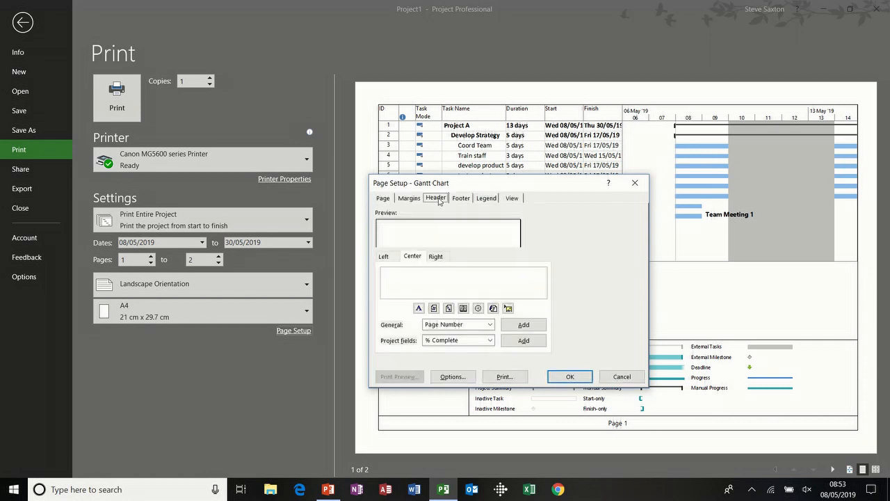
left_click(387, 257)
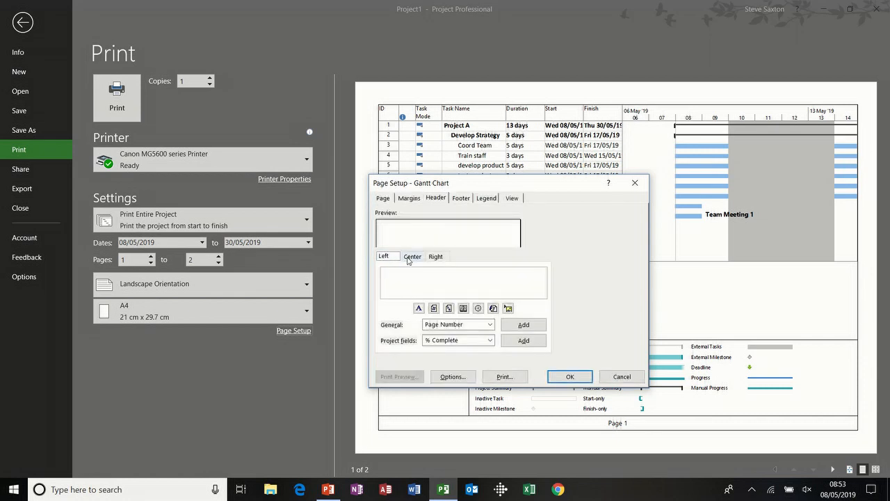
left_click(400, 276)
type("steve")
left_click(414, 257)
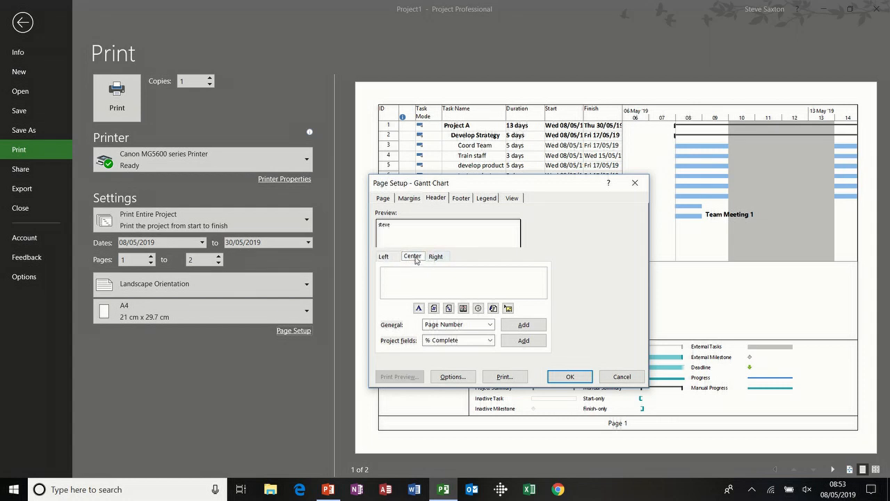
left_click(463, 309)
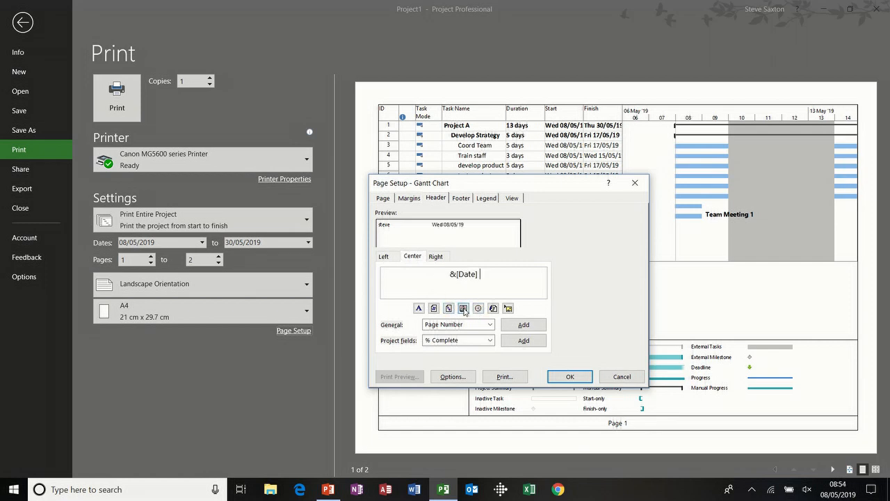
left_click(478, 308)
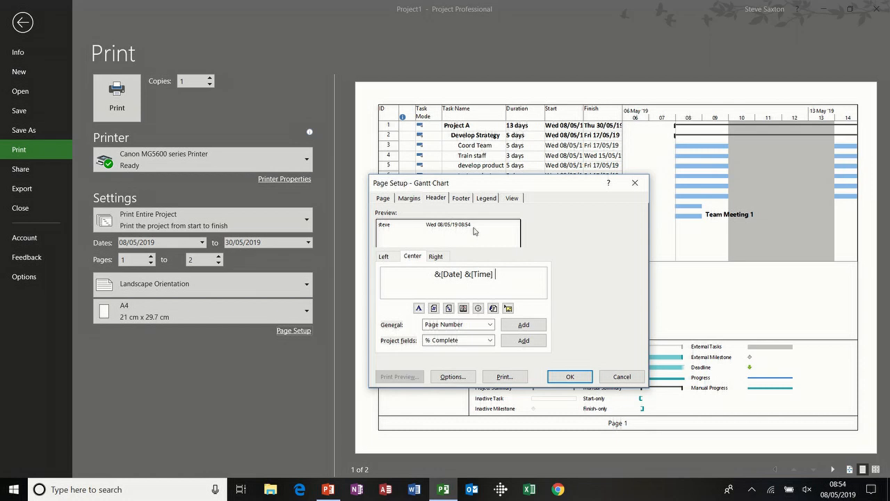
- Add the project fields % Complete, Actual Cost and VAC on separate lines in the header's right section
left_click(440, 256)
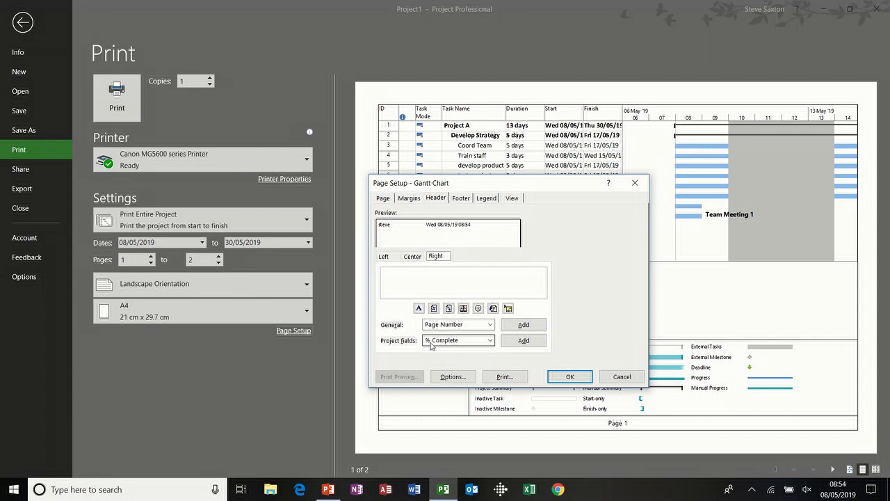
left_click(523, 341)
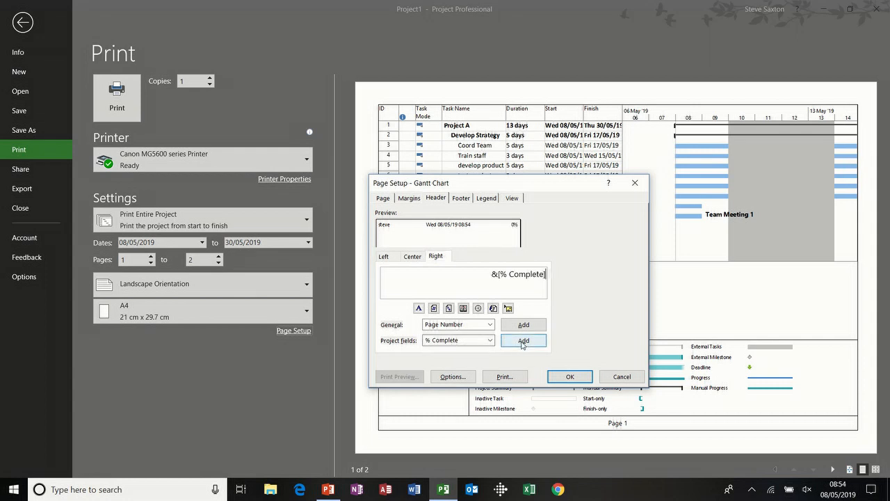
key("Return")
left_click(473, 340)
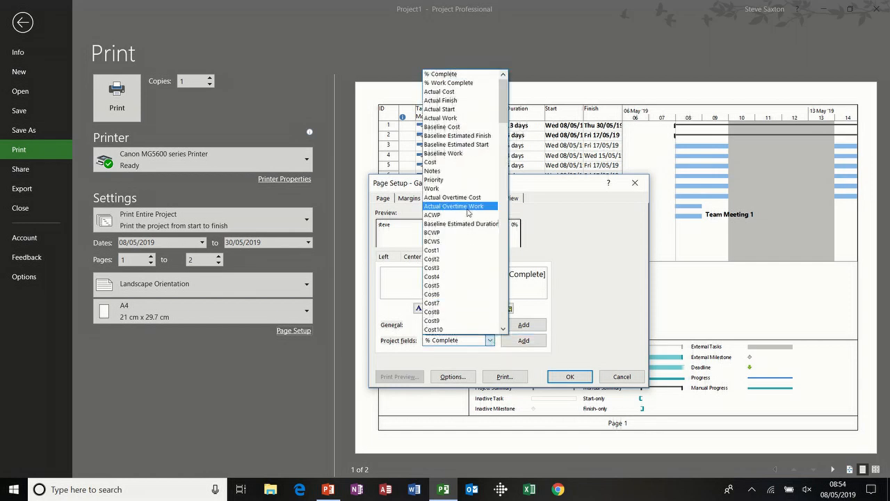
left_click(449, 93)
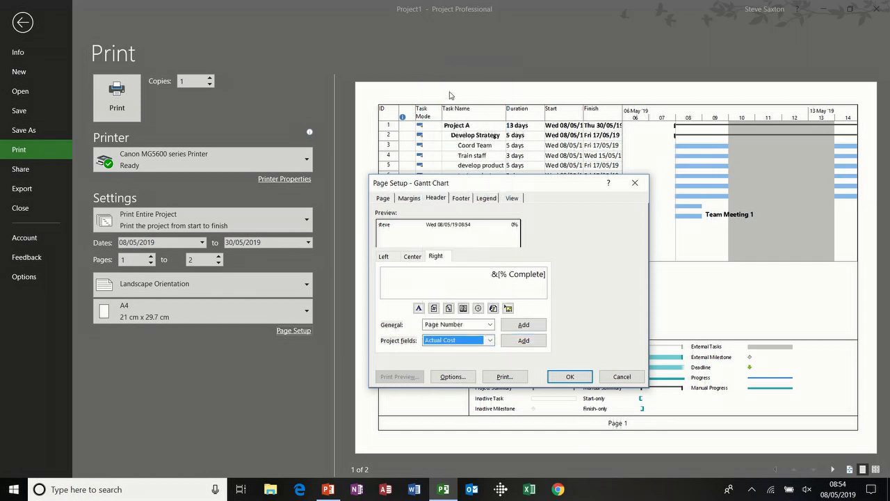
left_click(523, 340)
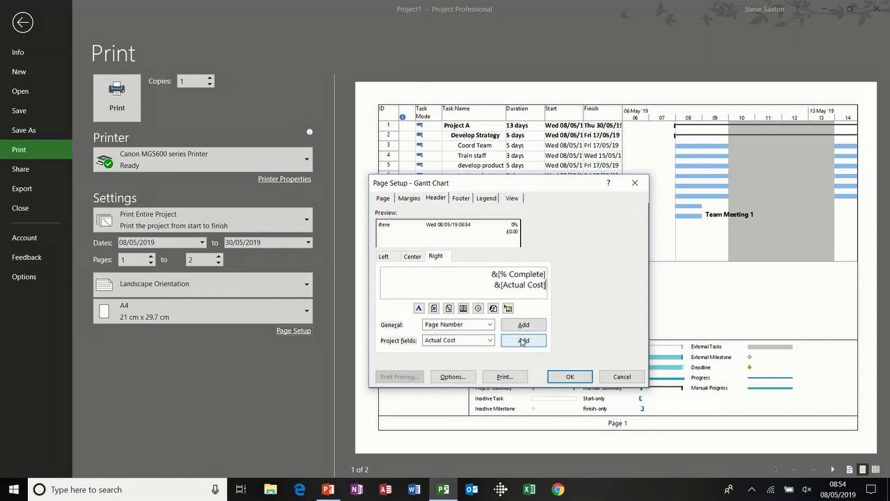
key("Return")
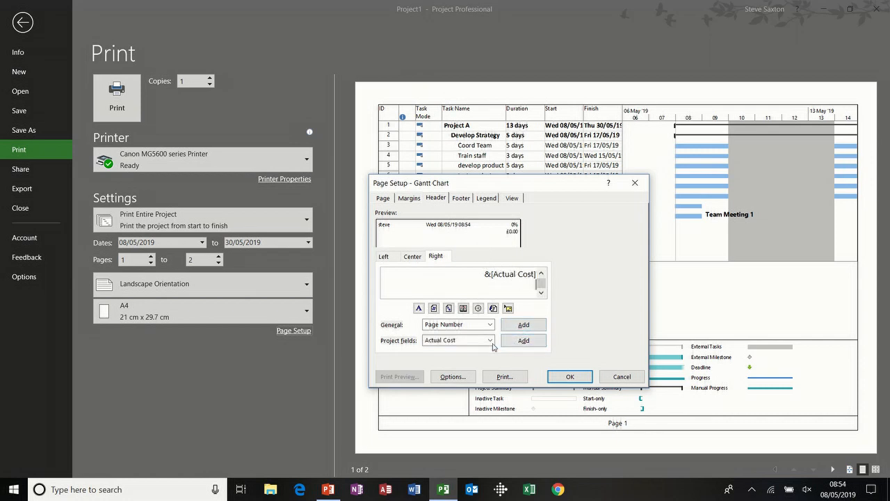
left_click(490, 341)
key("v")
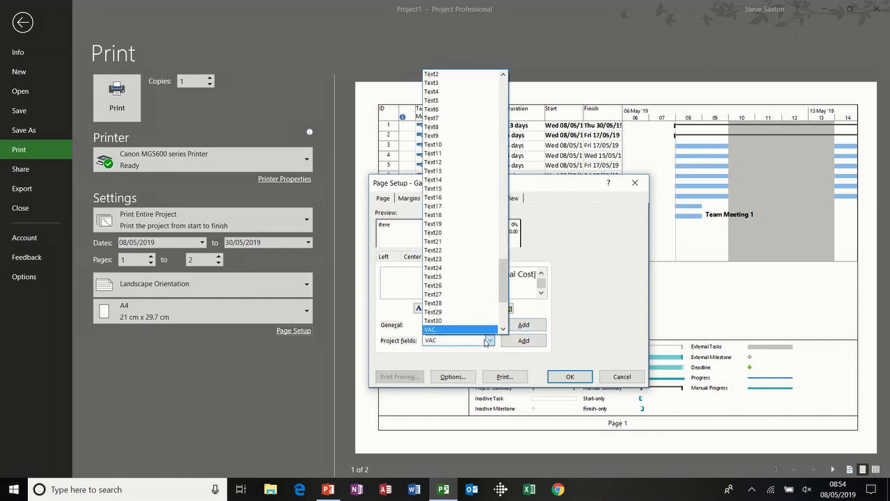
left_click(478, 330)
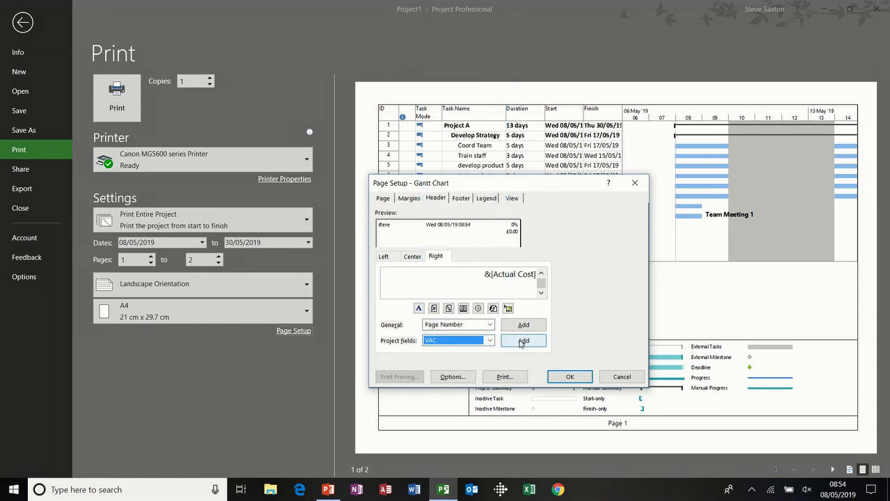
left_click(523, 340)
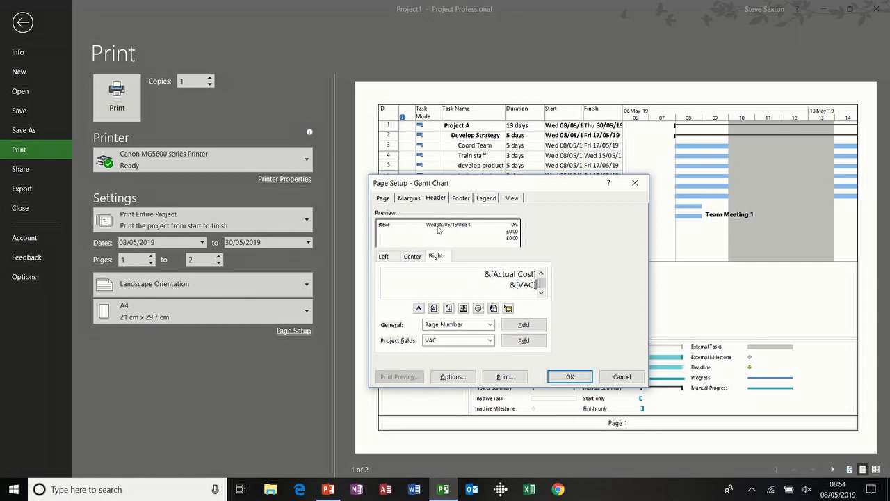
- Set the Gantt chart's legend to print on a separate legend page and apply the page setup
left_click(464, 198)
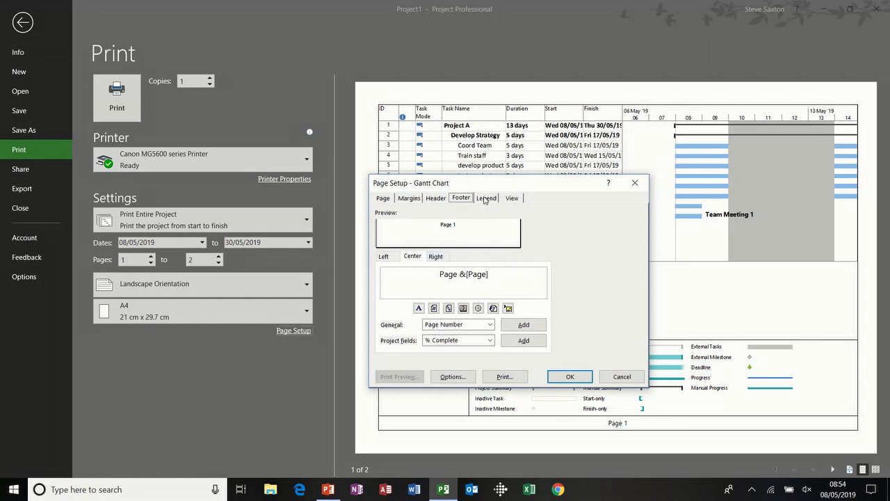
left_click(484, 199)
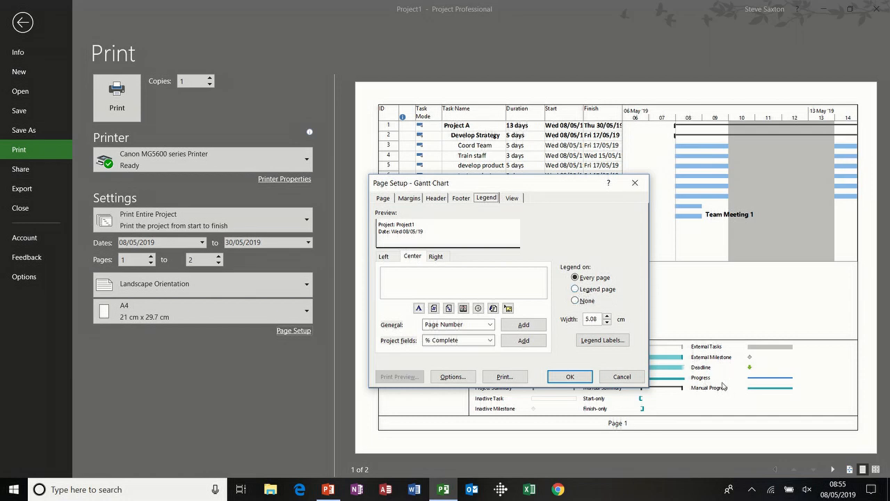
left_click(577, 289)
left_click(568, 377)
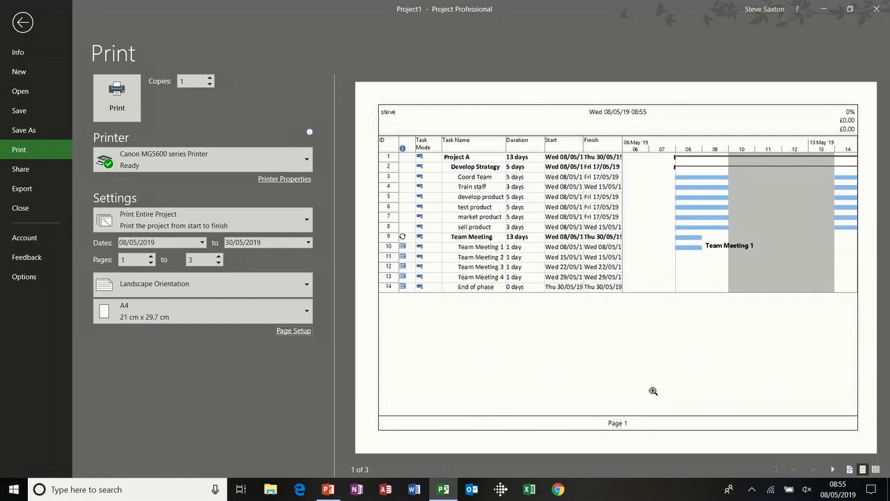
- Page through the print preview to the last page, and return to the Gantt chart
left_click(833, 470)
left_click(834, 471)
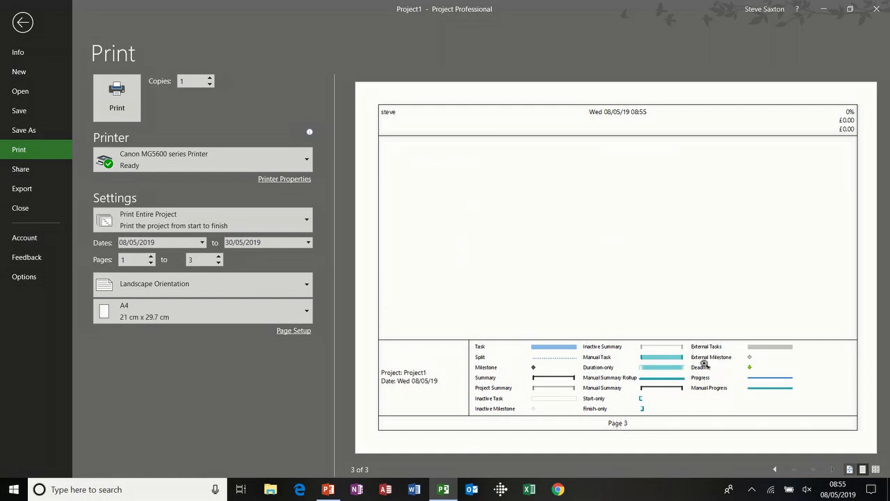
left_click(23, 23)
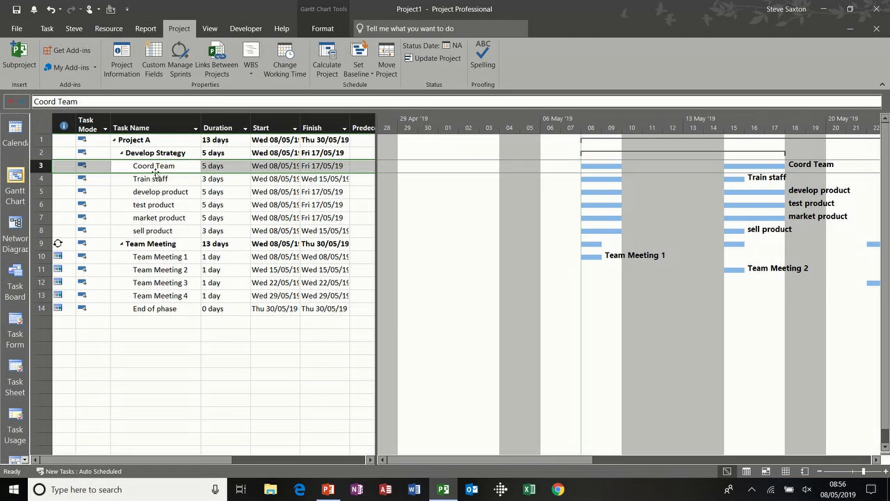
- Open the task information for Coord Team and look through its general, predecessor, resource and advanced settings
double_click(172, 166)
left_click_drag(325, 139, 154, 188)
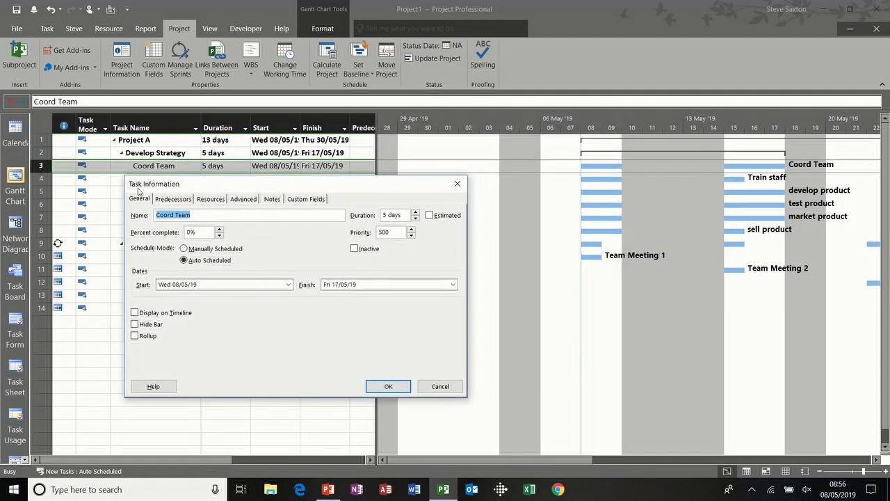
left_click(141, 200)
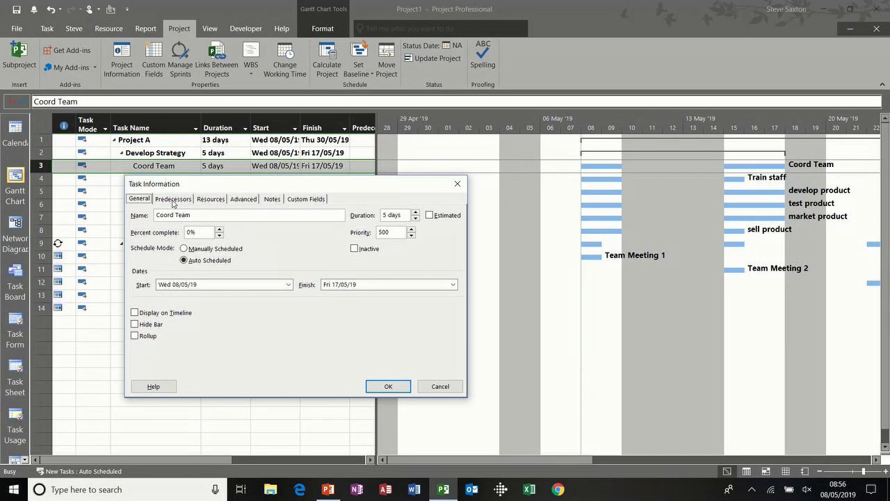
left_click(173, 201)
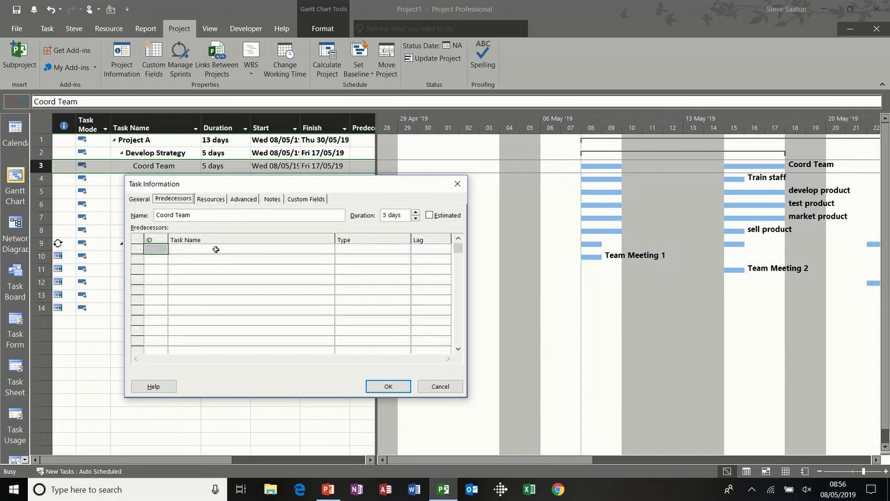
left_click_drag(243, 187, 246, 209)
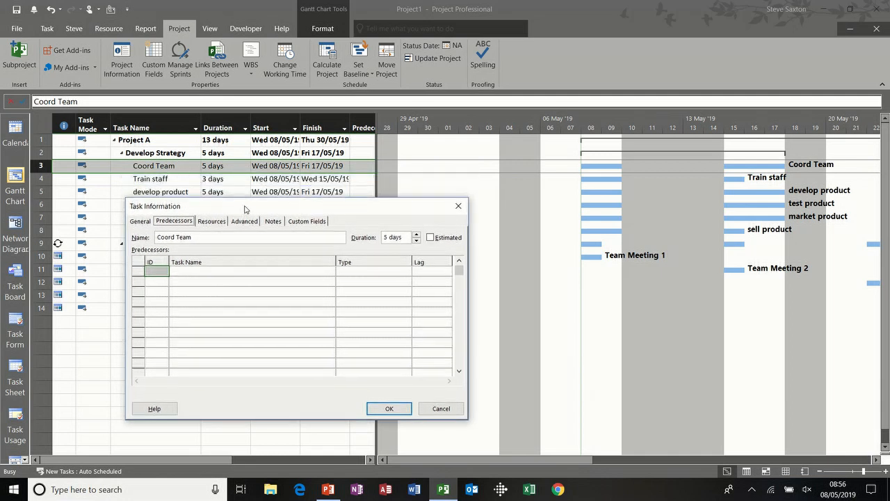
left_click(211, 221)
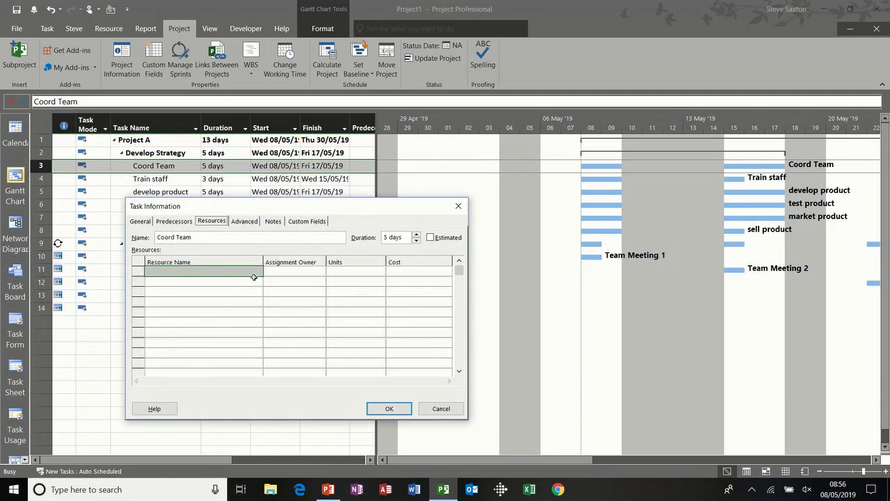
left_click(245, 222)
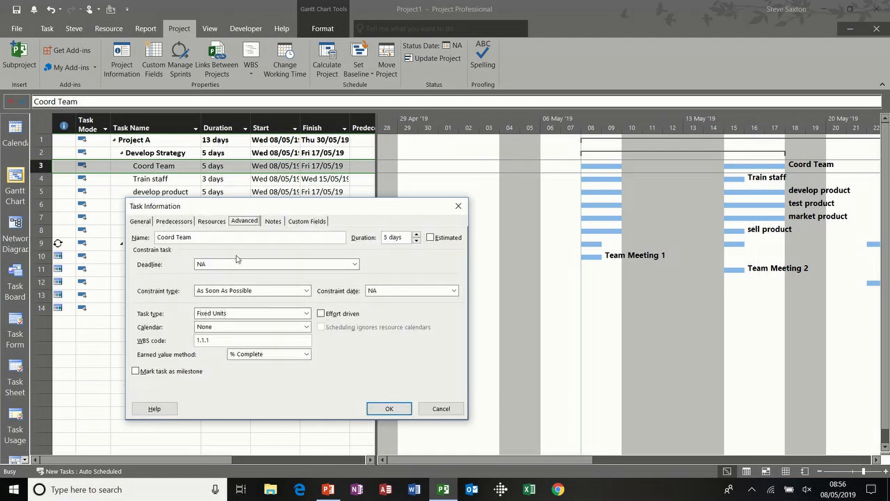
- Enter the note "Specification" for the Coord Team task, followed by blank lines
left_click(273, 222)
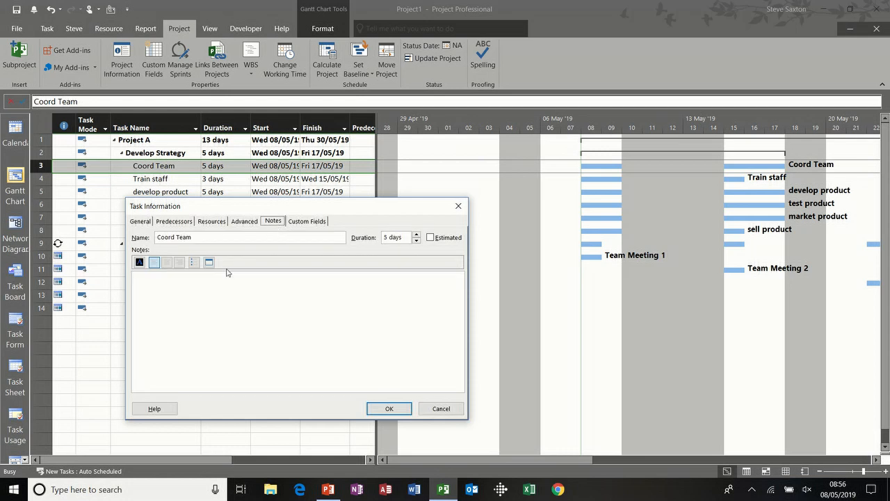
left_click(209, 283)
key("Return")
key("Return")
- Insert the workbook Charting 2019 May 19.xlsx from the Excel 2019 folder into the Coord Team note as a linked object displayed as an icon
left_click(209, 263)
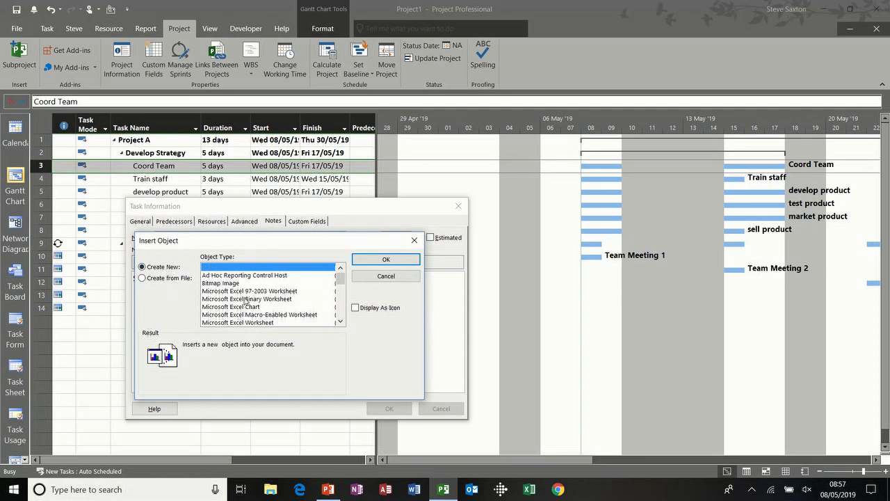
scroll(341, 324, "down", 5)
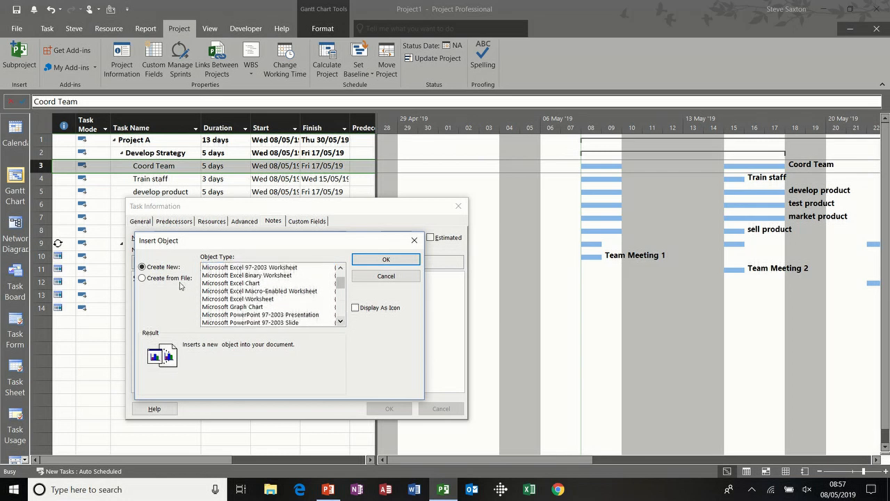
left_click(165, 281)
left_click(224, 297)
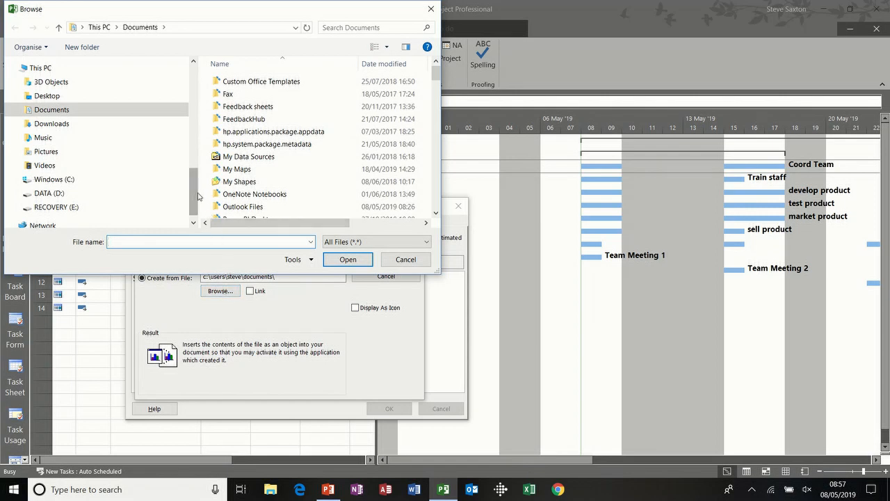
left_click_drag(195, 197, 195, 103)
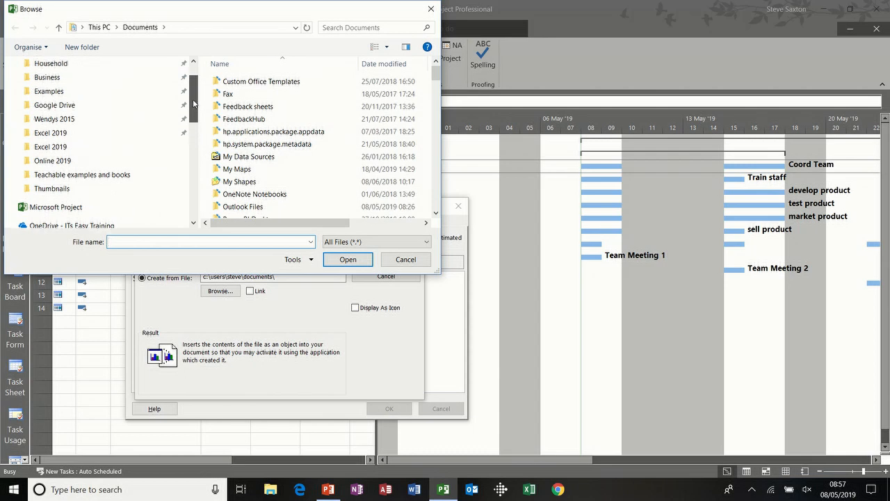
left_click(67, 146)
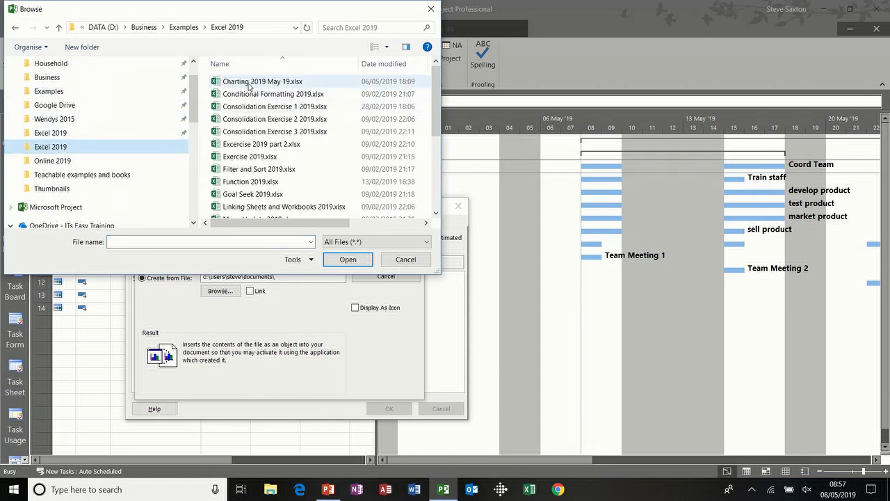
double_click(249, 83)
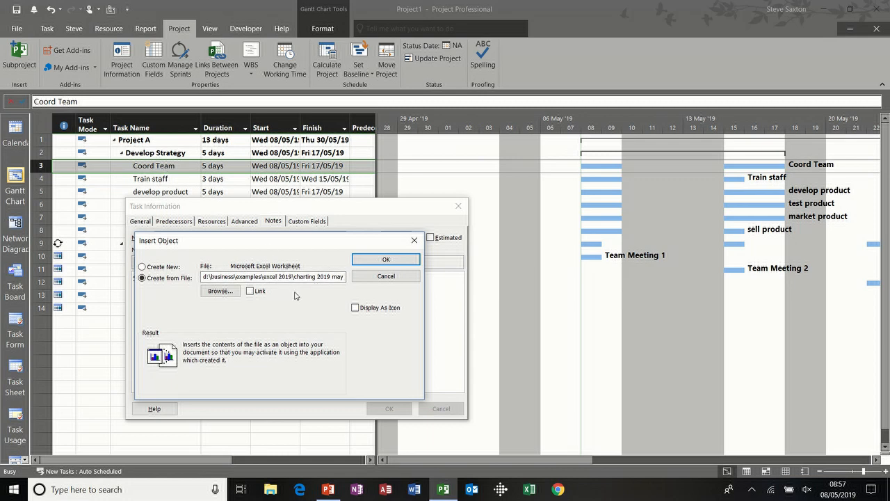
left_click(252, 291)
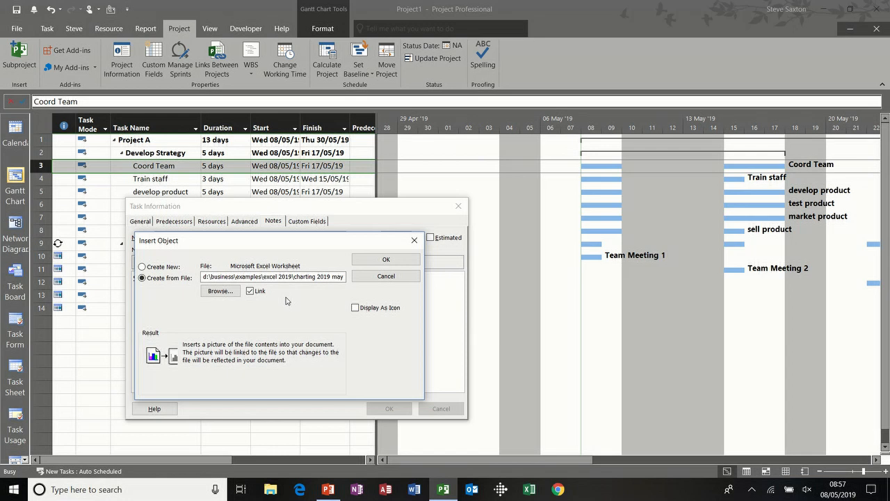
left_click(356, 308)
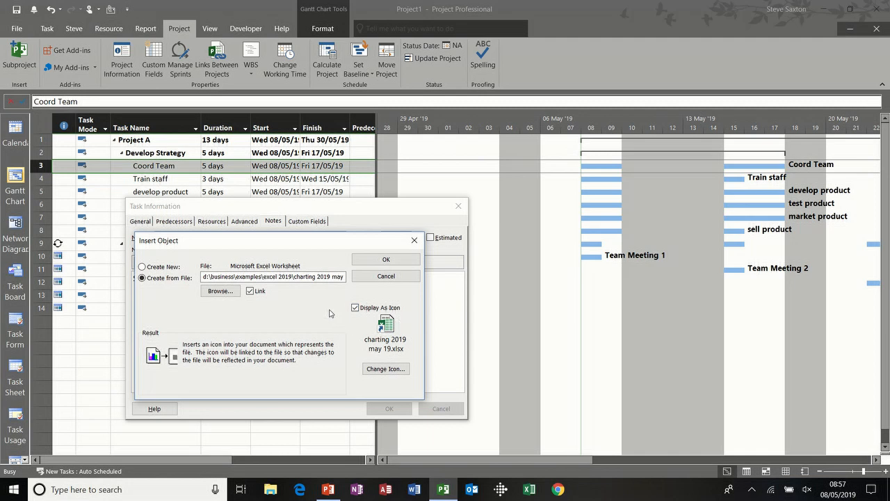
left_click(382, 260)
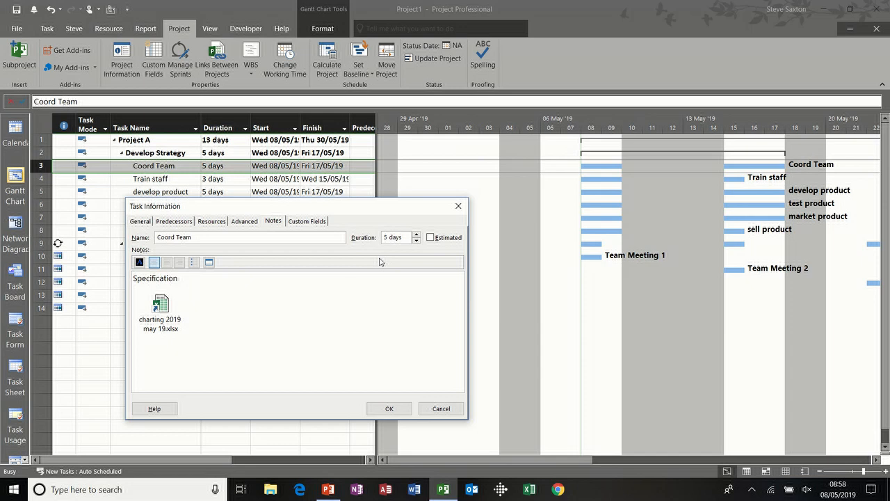
- Open the linked workbook from the note to check it, close it, and save the Coord Team task's note
left_click(162, 307)
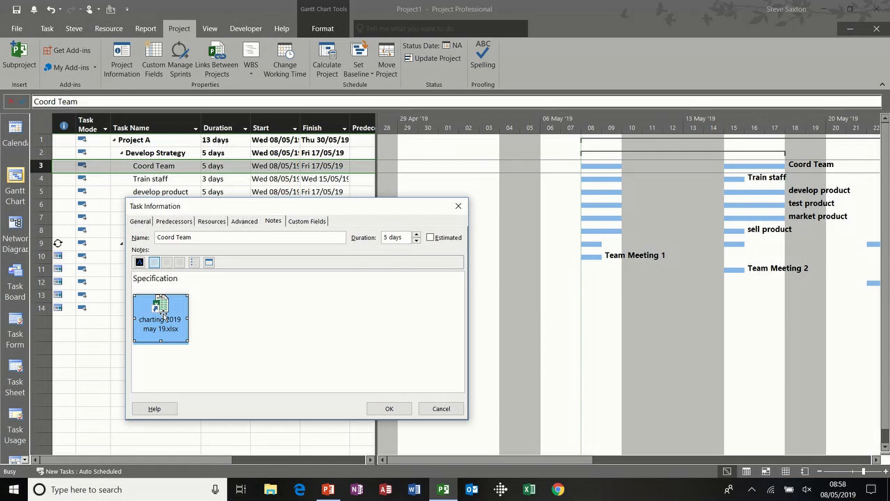
double_click(162, 314)
left_click(451, 243)
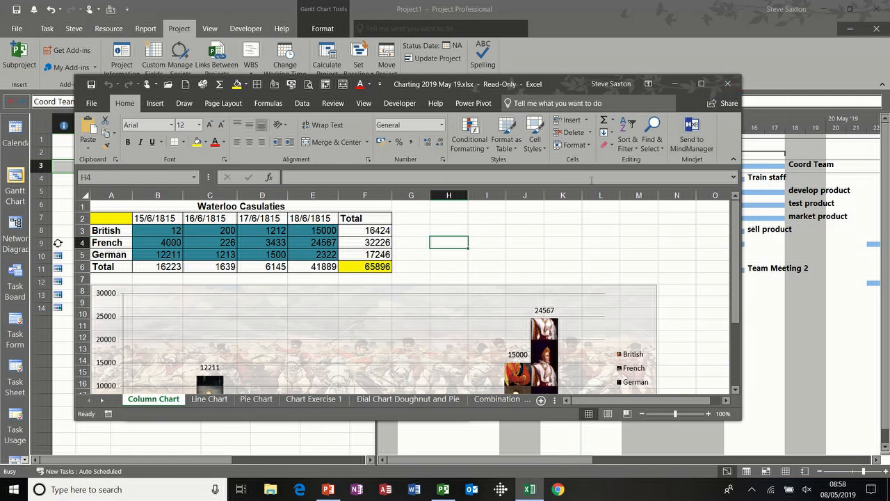
left_click(728, 84)
left_click(445, 257)
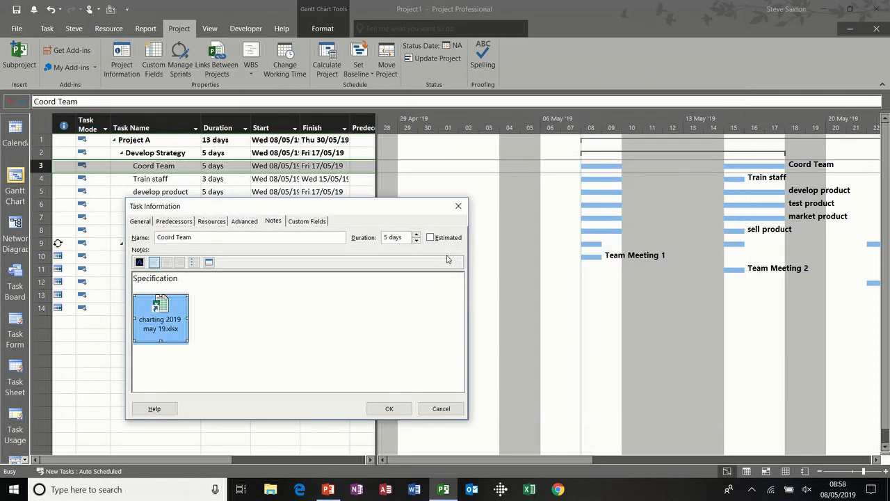
left_click(395, 409)
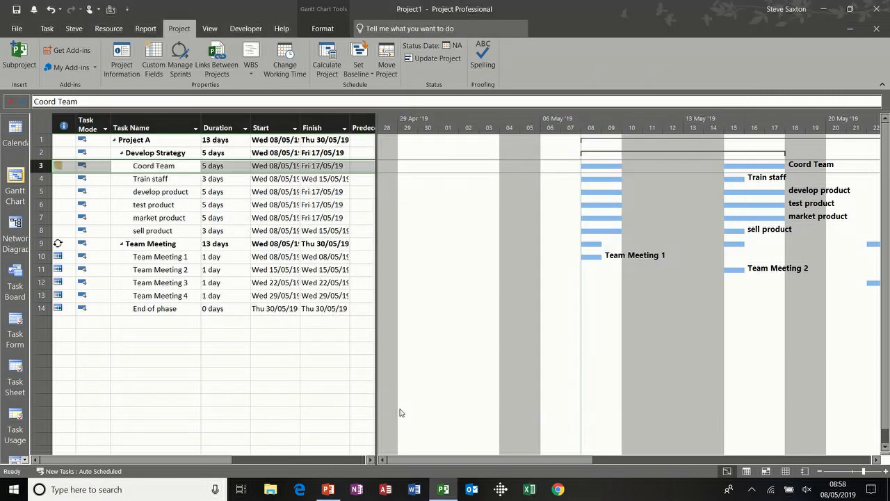
- Check the Coord Team note indicator, and enter the note "Budget" for the Train staff task
left_click(155, 180)
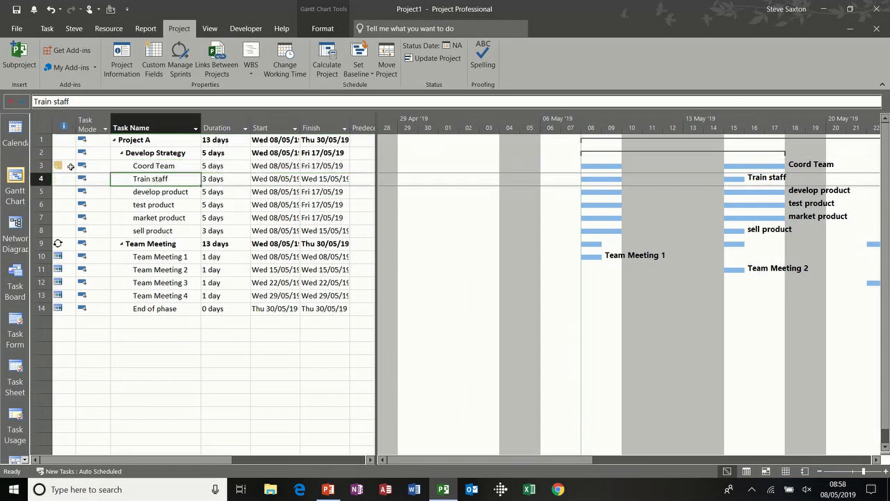
mouse_move(65, 165)
double_click(161, 179)
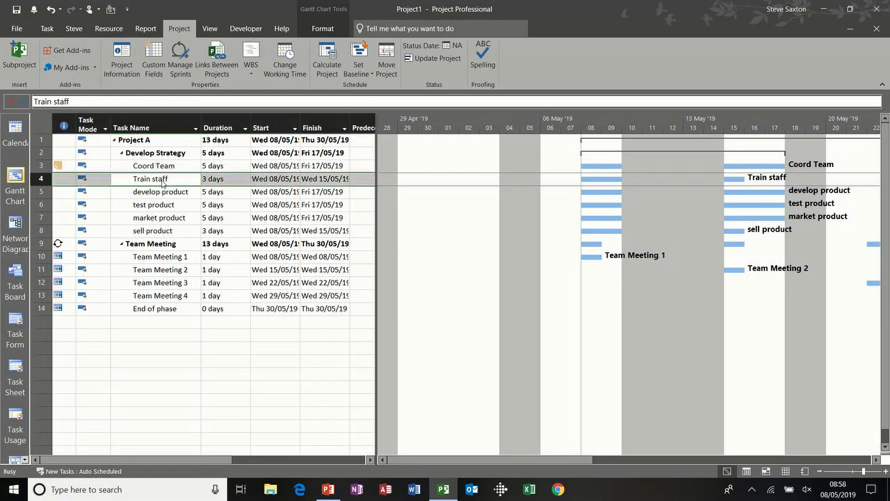
type("Budg")
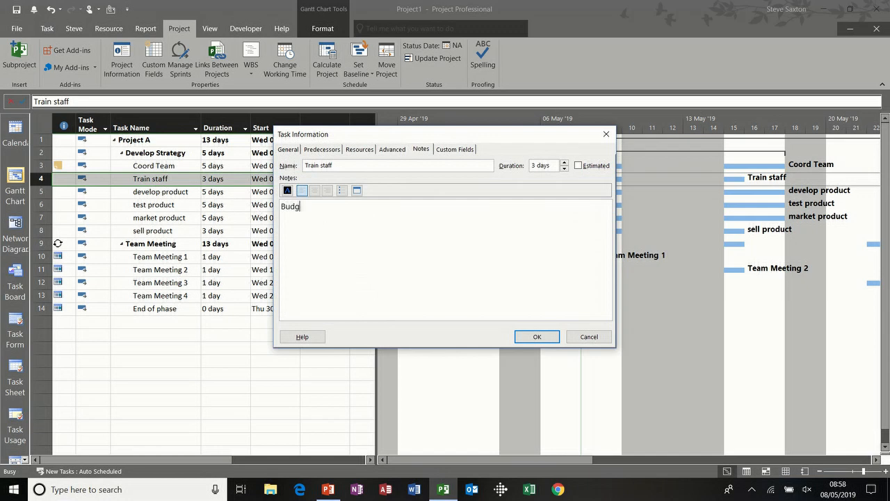
type("et")
key("Return")
- Insert a new Microsoft Excel Worksheet object, displayed as an icon, below the Budget note of Train staff
left_click(356, 190)
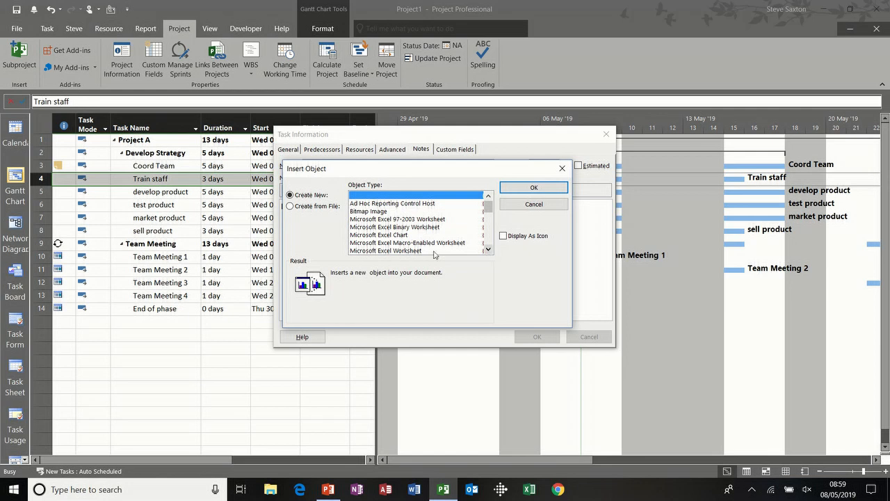
left_click(387, 251)
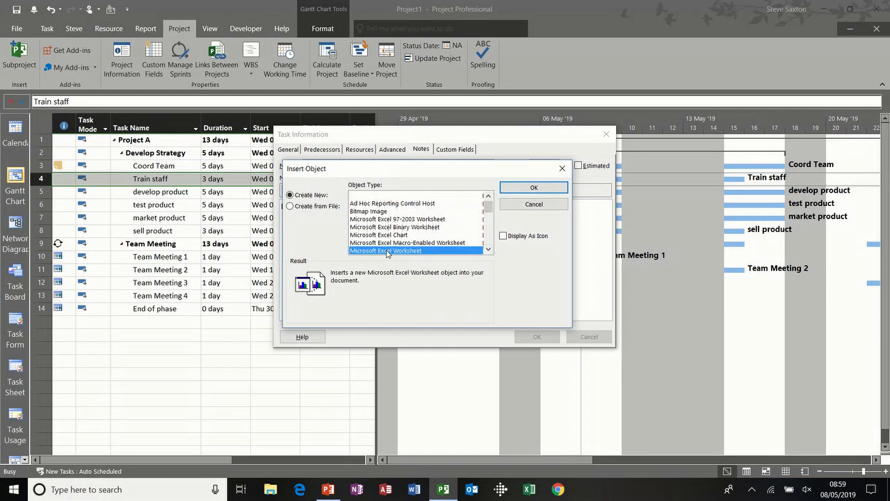
left_click(504, 237)
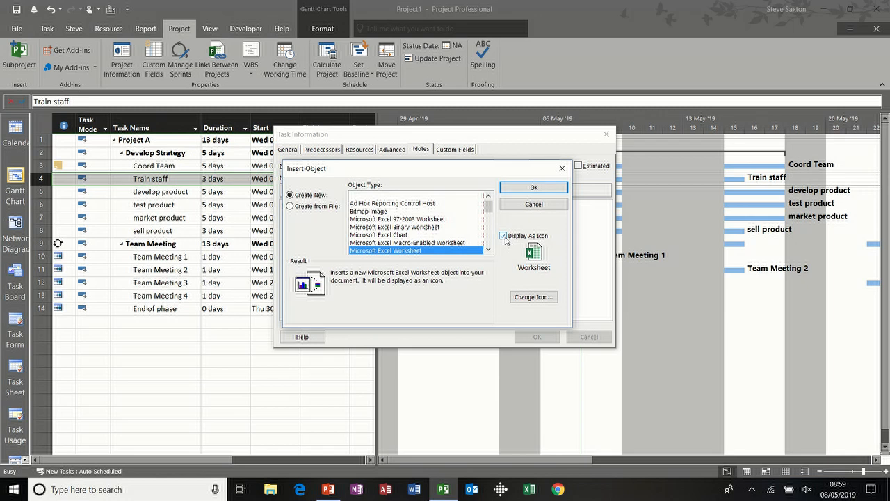
left_click(531, 188)
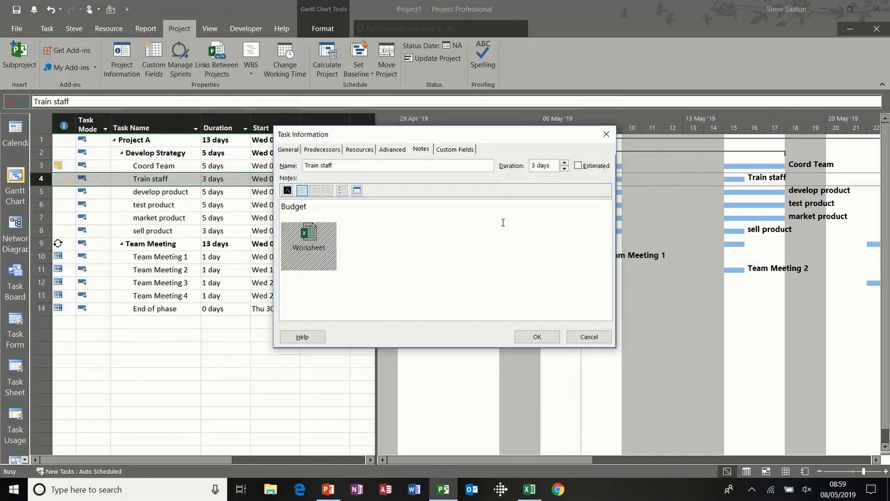
- Bring up the embedded Excel worksheet and enter the headings Date, Item and Cost in cells A1 to C1
left_click(530, 487)
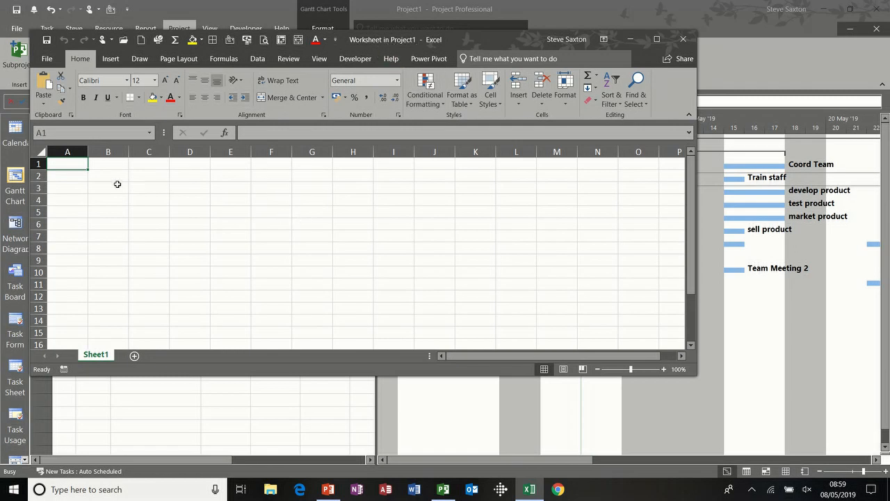
left_click(98, 177)
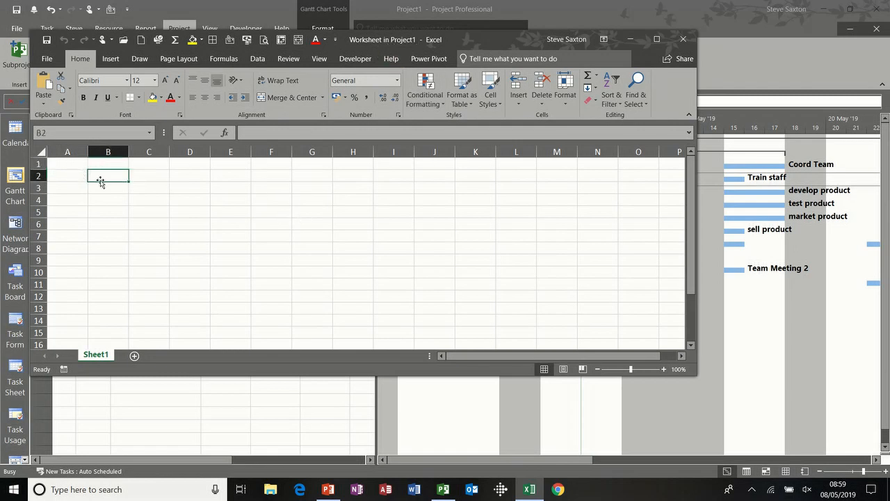
left_click(101, 164)
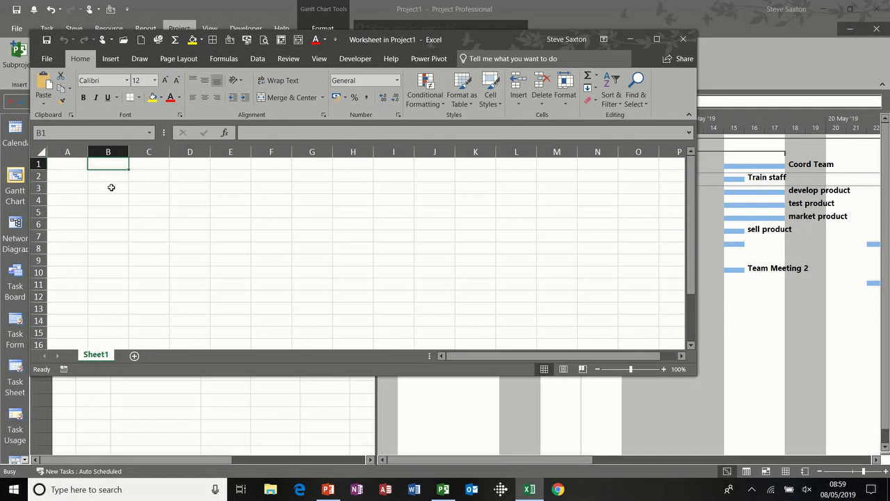
key("Left")
type("Date")
key("Tab")
type("Item")
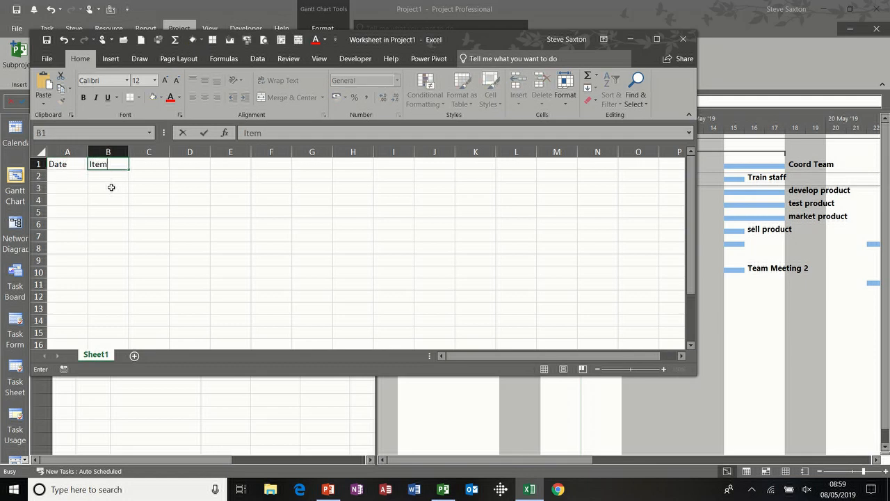
key("Tab")
type("Cost")
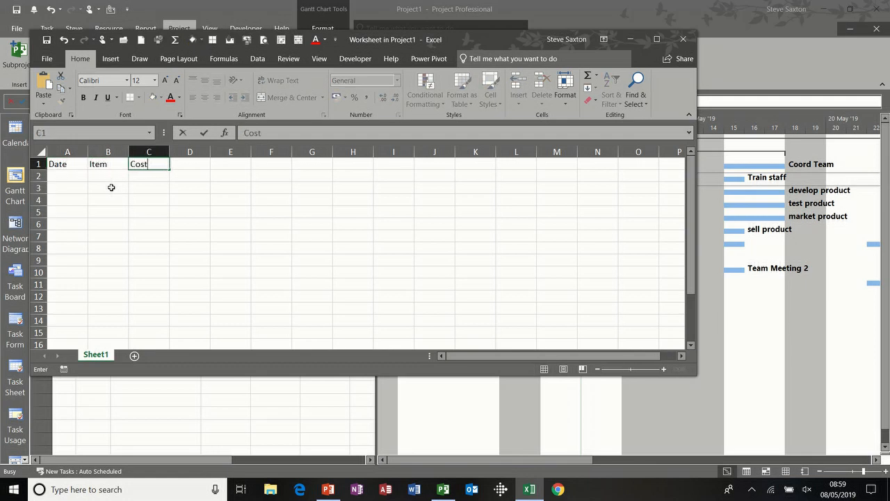
- Enter the date 08/05/2019 in A2 and fill the series down to 10/05/2019 in A4
left_click(74, 175)
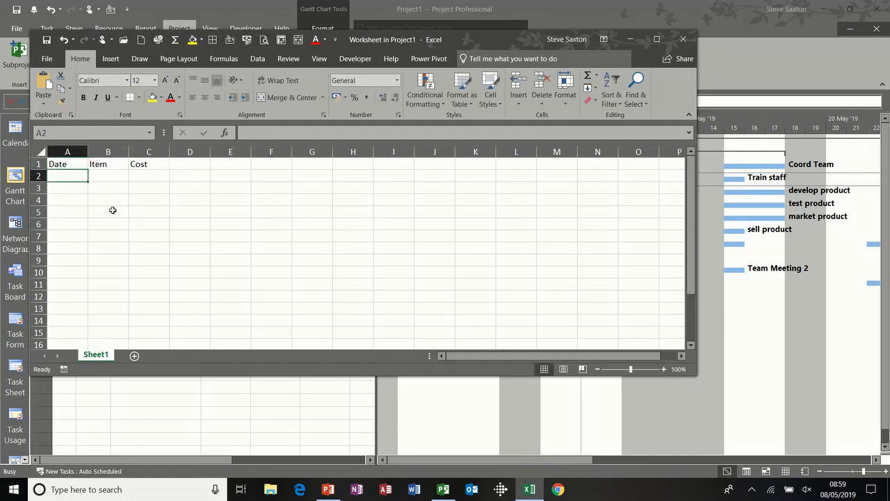
key("ctrl+semicolon")
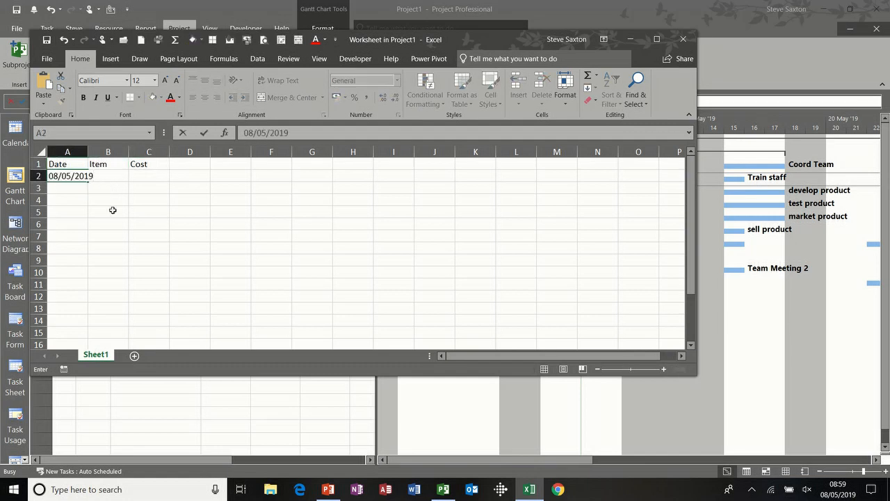
left_click(84, 186)
left_click(75, 176)
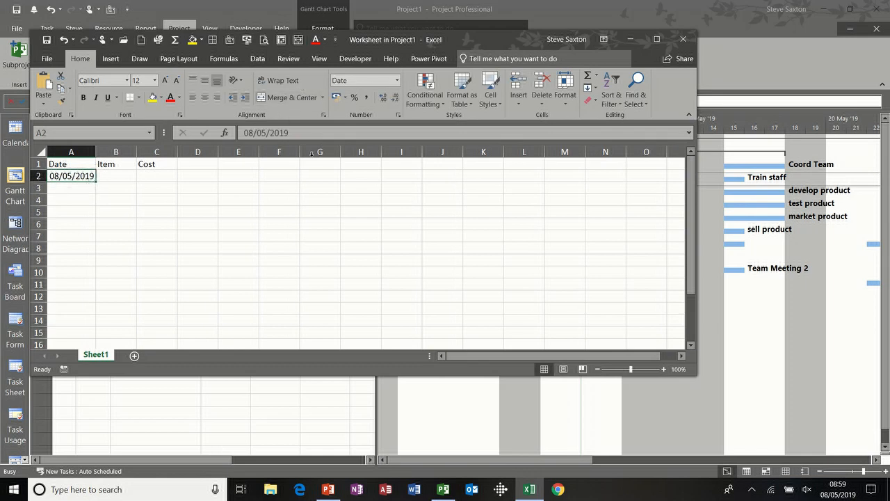
left_click_drag(97, 201, 98, 202)
- List the items Hotel, Fuel and food in cells B2 to B4
left_click(117, 177)
type("Hotel")
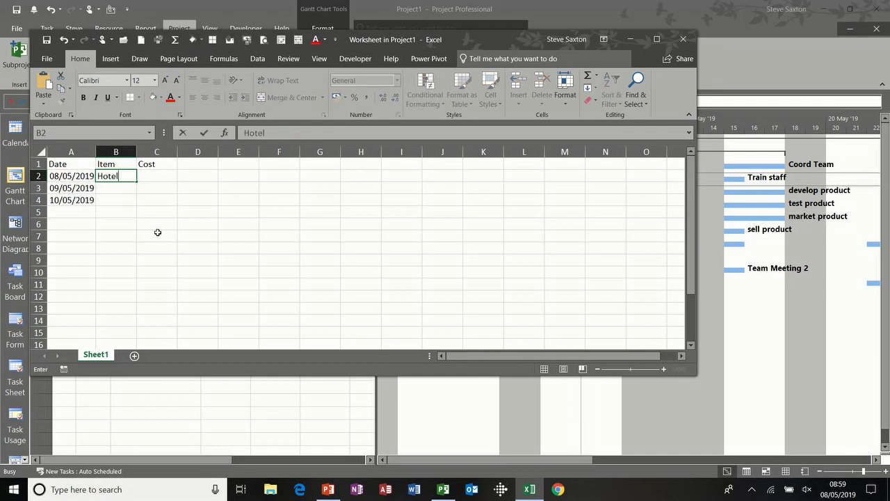
key("Return")
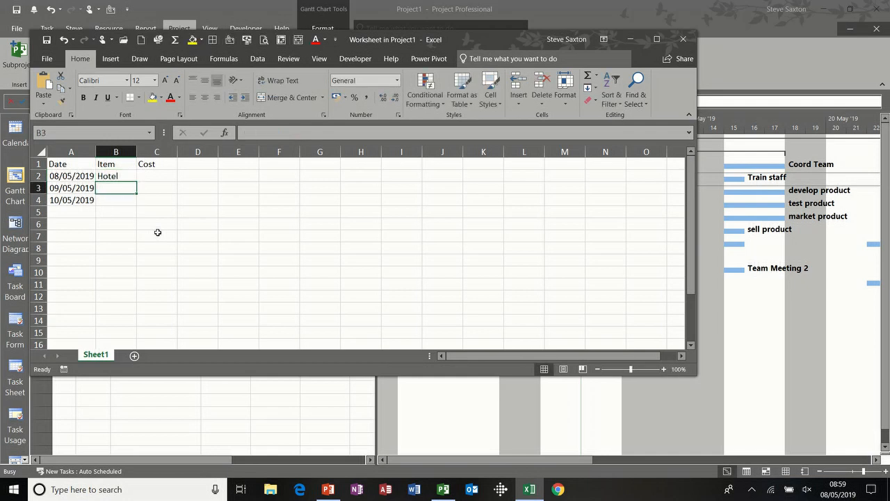
type("Fuel")
key("Return")
type("food")
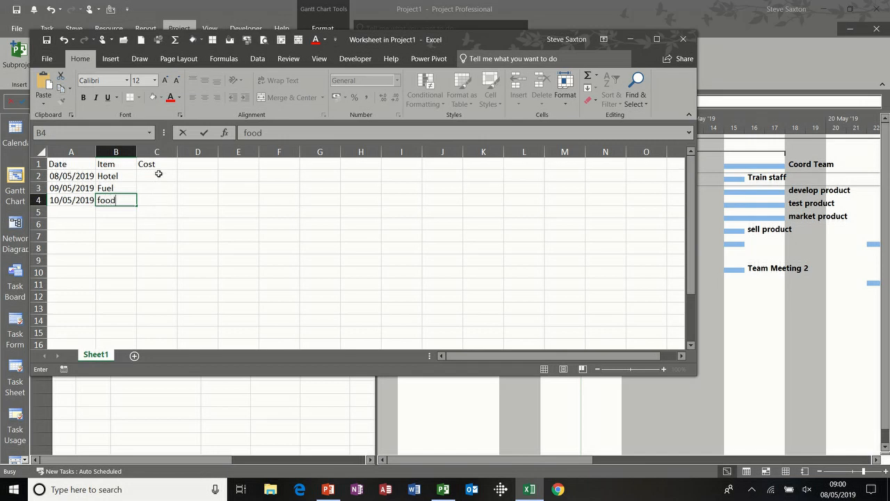
- Enter the costs 123, 50 and 50 in cells C2 to C4
left_click(159, 175)
type("123")
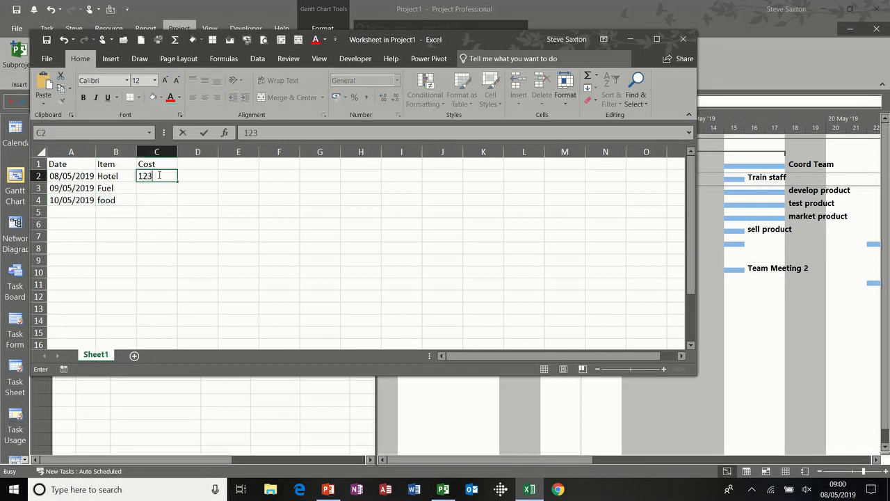
key("Return")
type("50")
key("Return")
type("50")
key("Return")
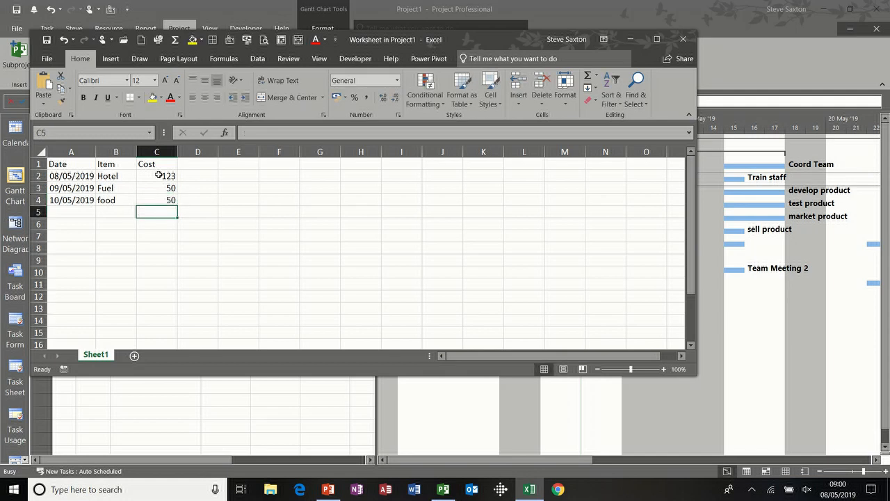
- Sum the costs in C5 and apply the pound accounting format to C2 through C5
key("alt+equal")
key("Return")
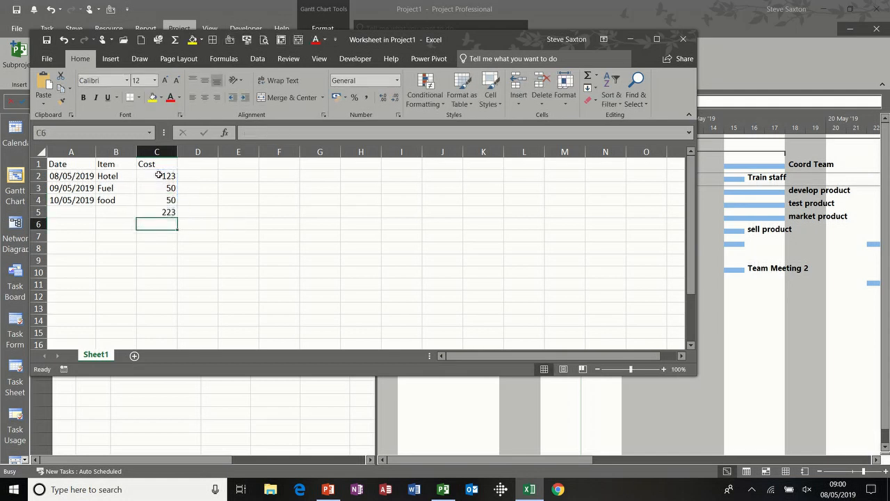
left_click_drag(159, 175, 161, 211)
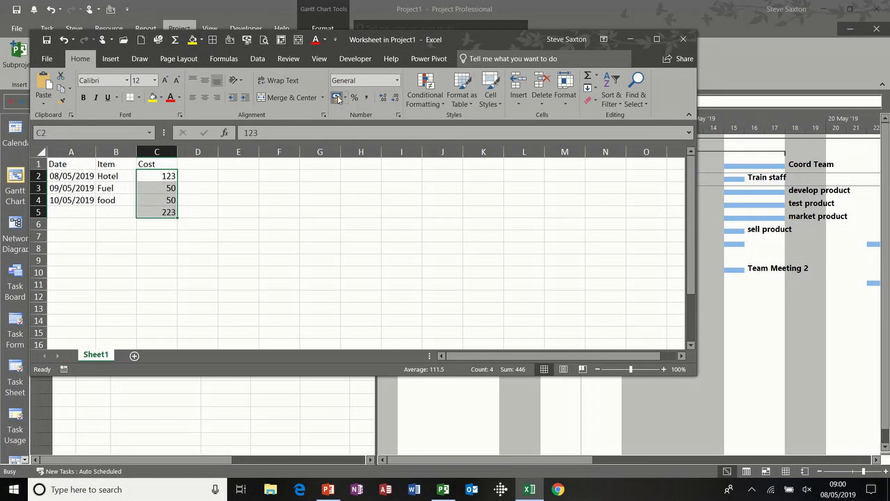
left_click(338, 99)
left_click(115, 234)
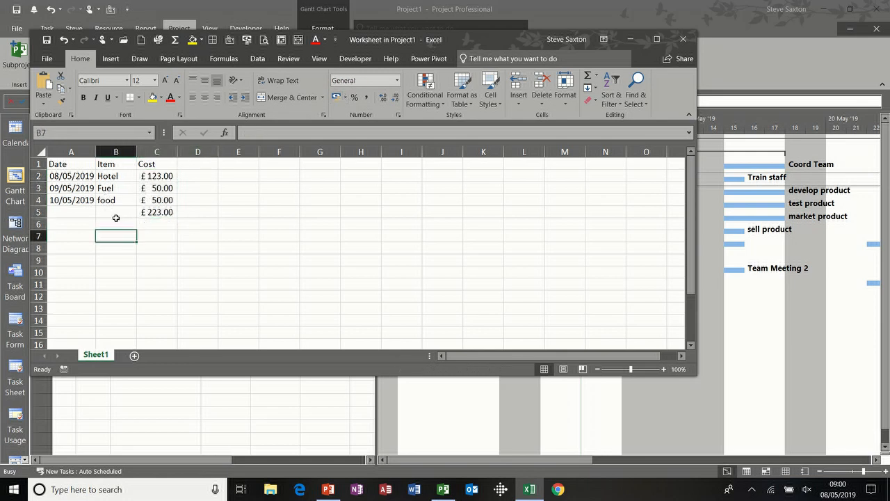
left_click(164, 213)
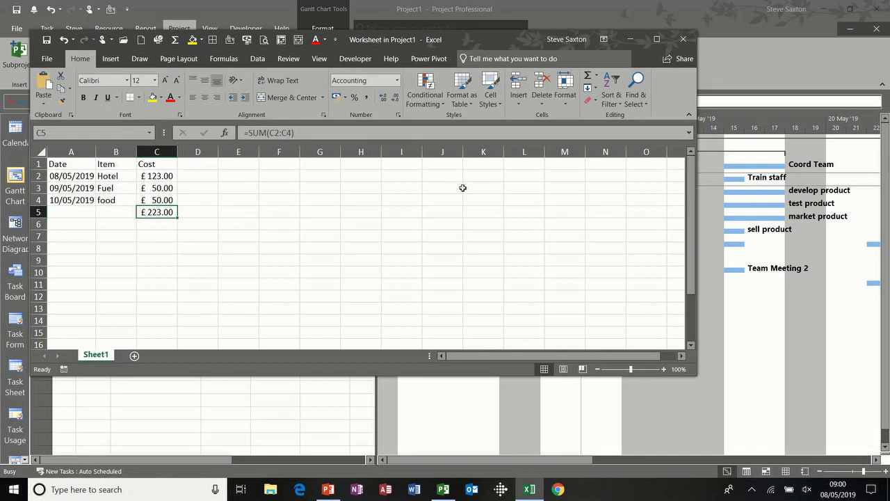
- Close the embedded worksheet, reopen it from the note to check its contents, close it again and save the Train staff note
left_click(683, 39)
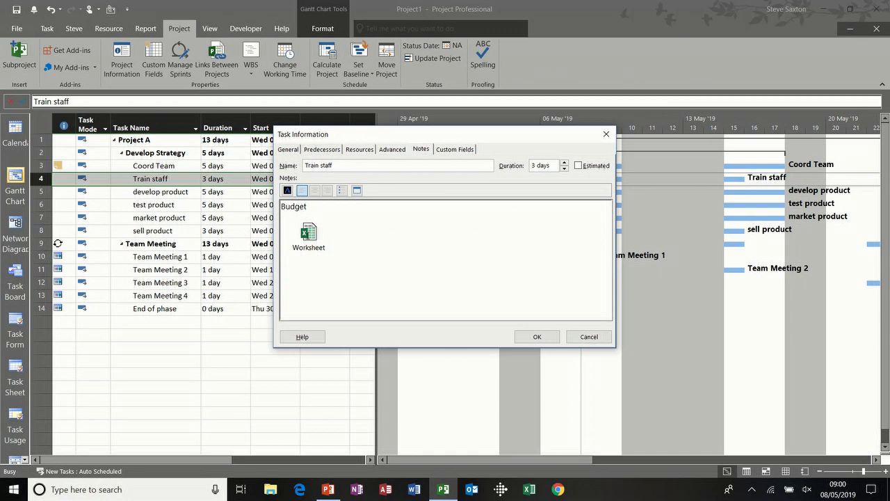
left_click(308, 236)
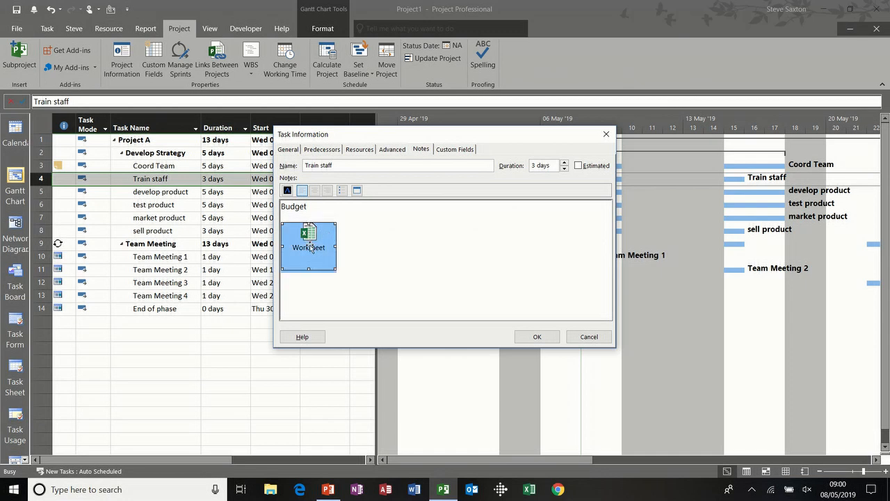
double_click(310, 248)
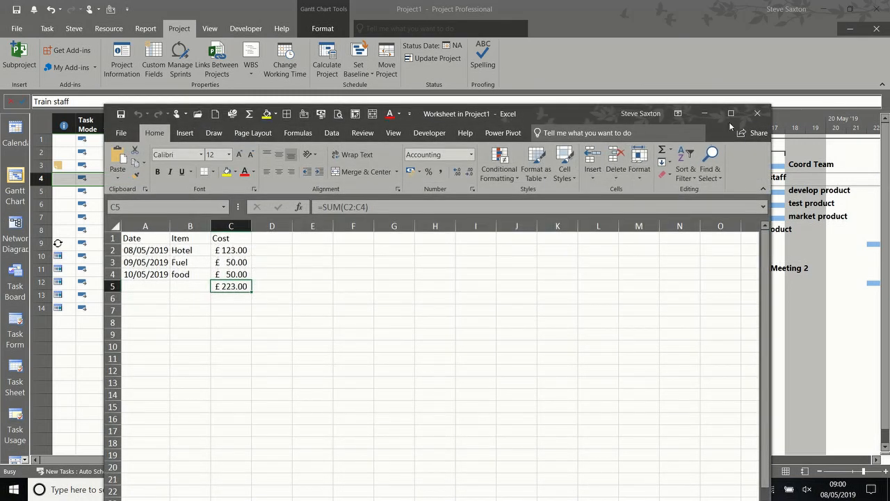
left_click(756, 114)
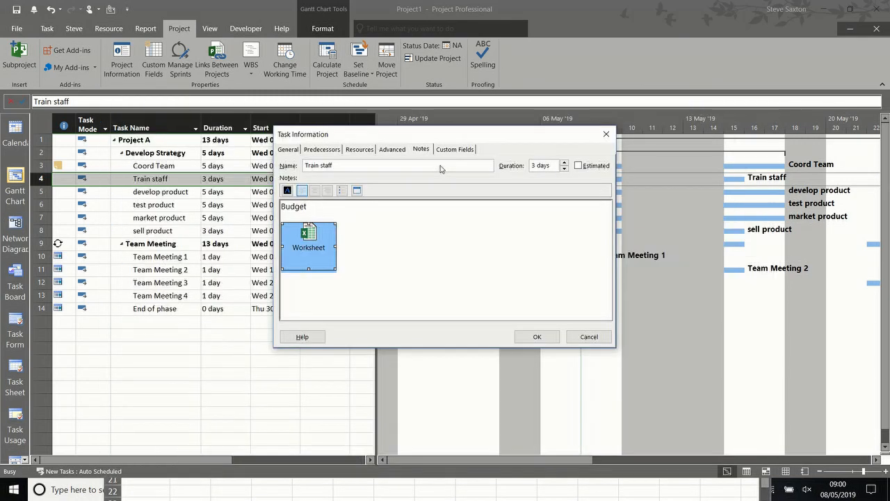
left_click(527, 338)
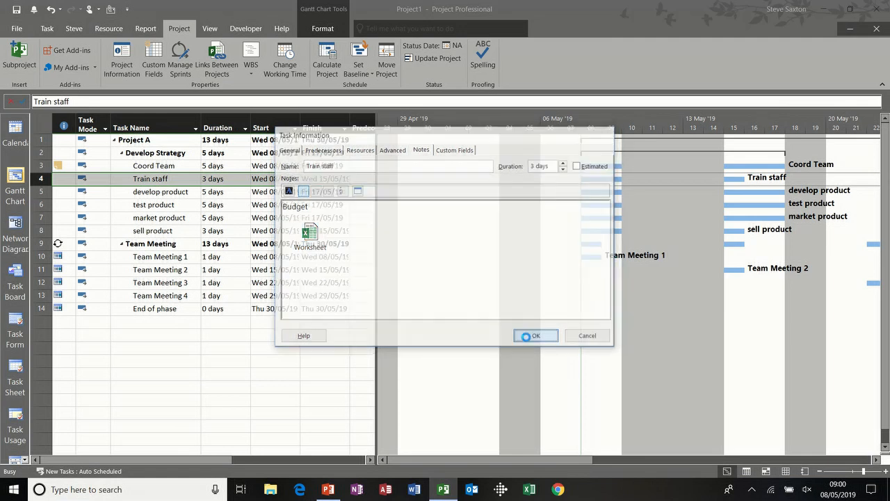
- Move the task name Train staff from row 4 to row 5, overwriting the name develop product
left_click(161, 194)
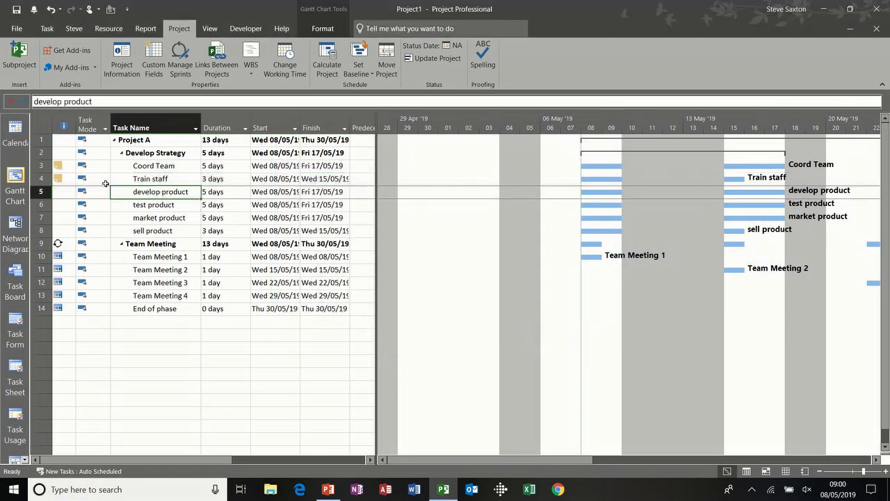
left_click(185, 180)
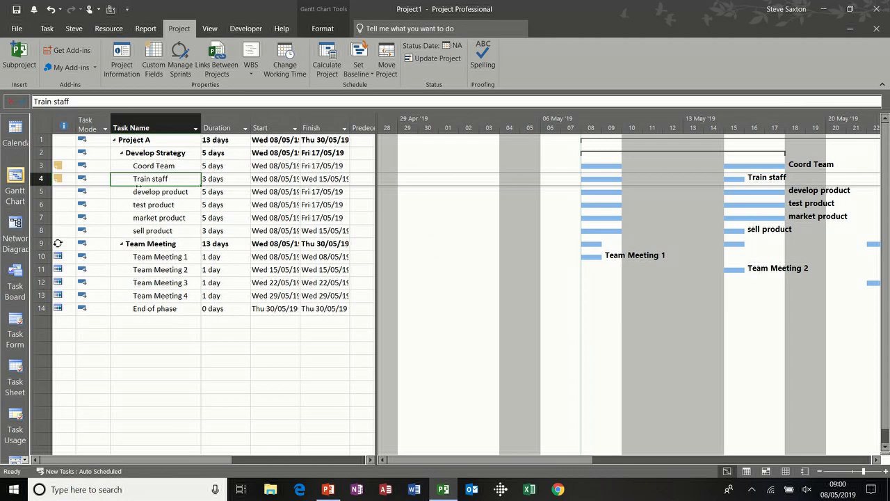
left_click_drag(137, 185, 139, 191)
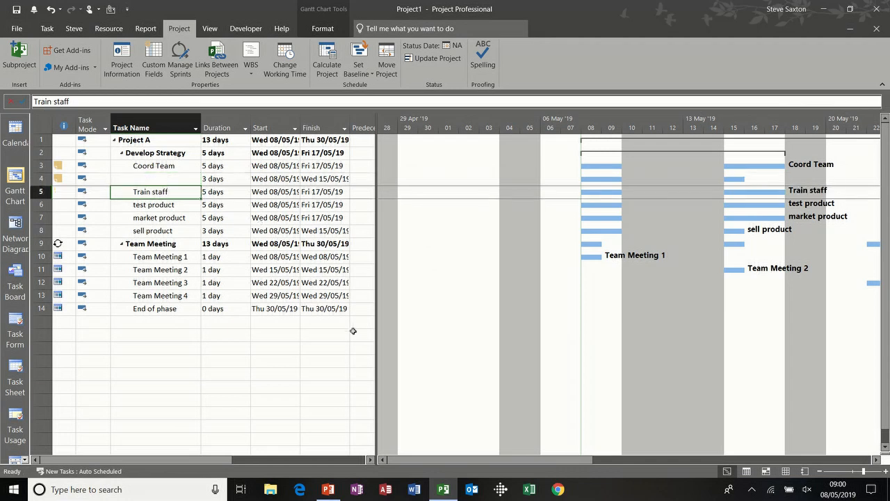
- Enlarge the Gantt chart area to show the whole project and turn on highlighting of critical tasks
left_click_drag(477, 462, 585, 461)
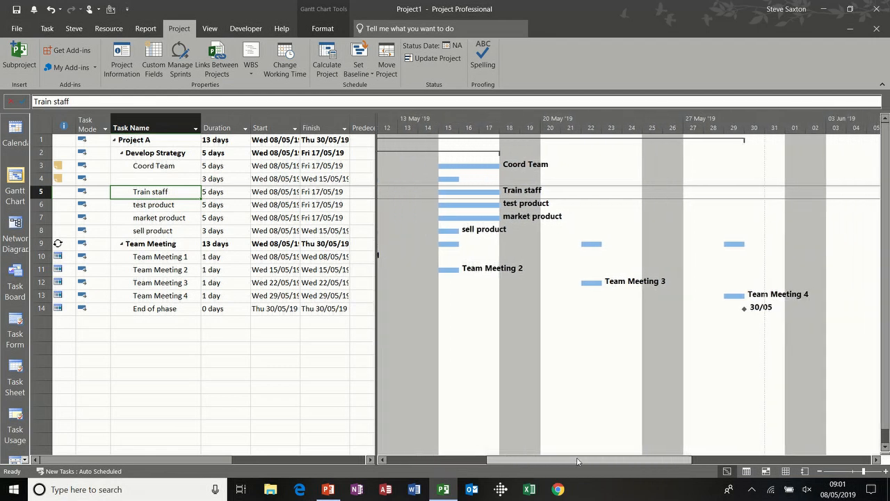
left_click_drag(376, 383, 247, 375)
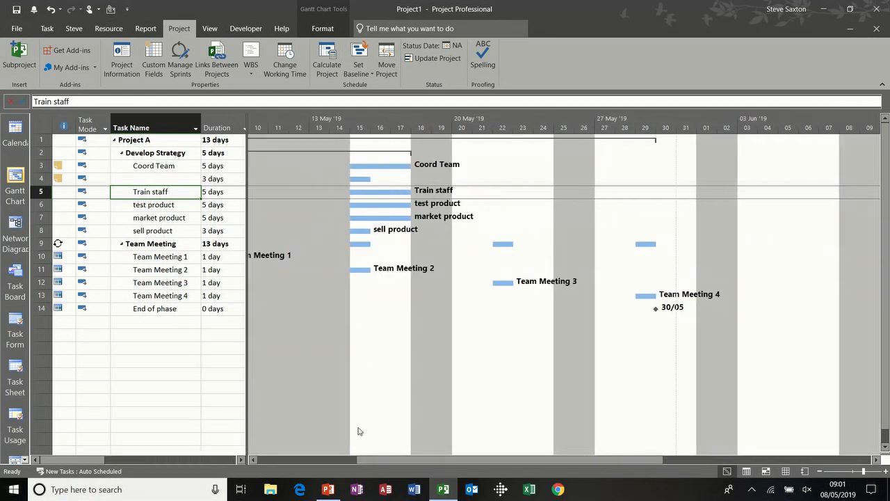
left_click_drag(465, 462, 418, 461)
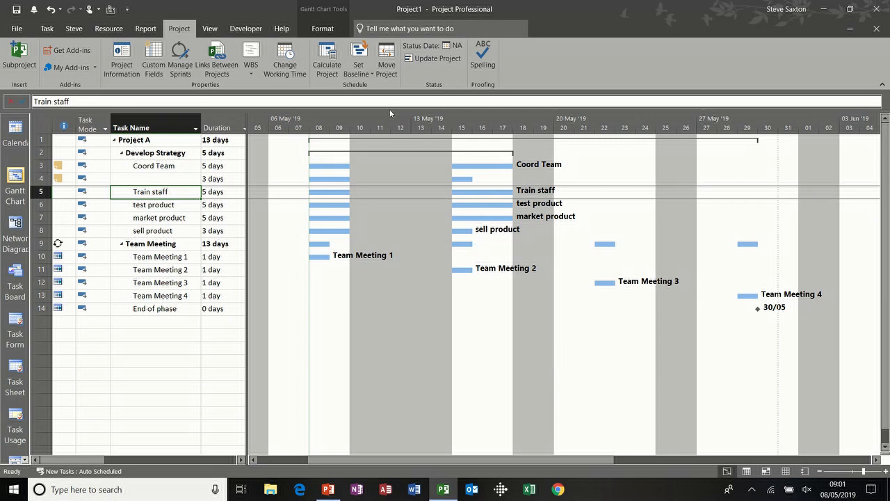
left_click(322, 30)
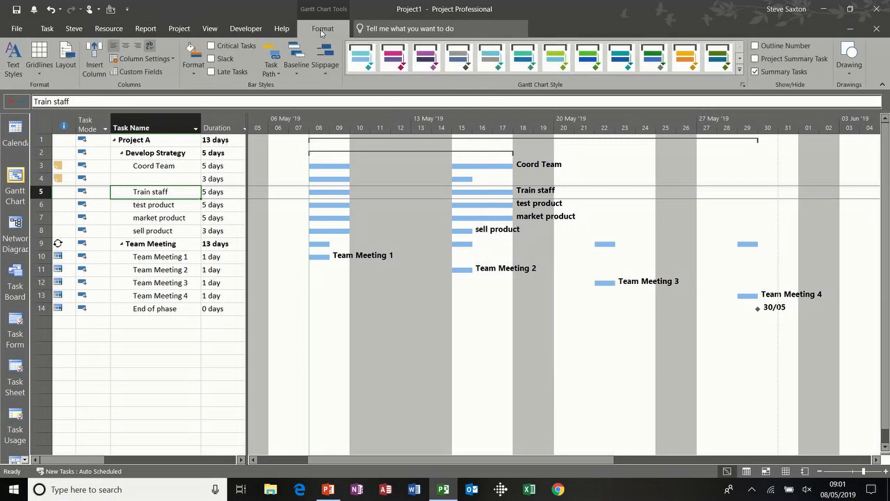
left_click(211, 47)
- Set the End of phase task's duration to 1 day and check its bar in the chart
left_click(222, 308)
type("1")
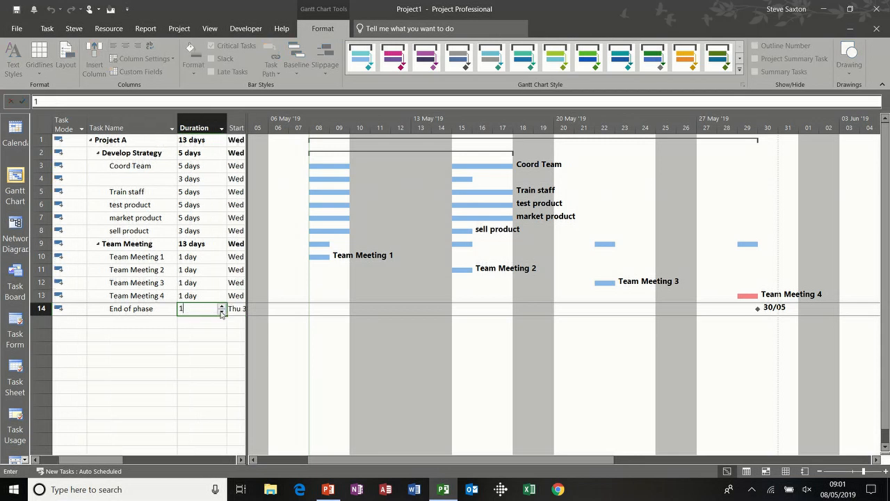
key("Return")
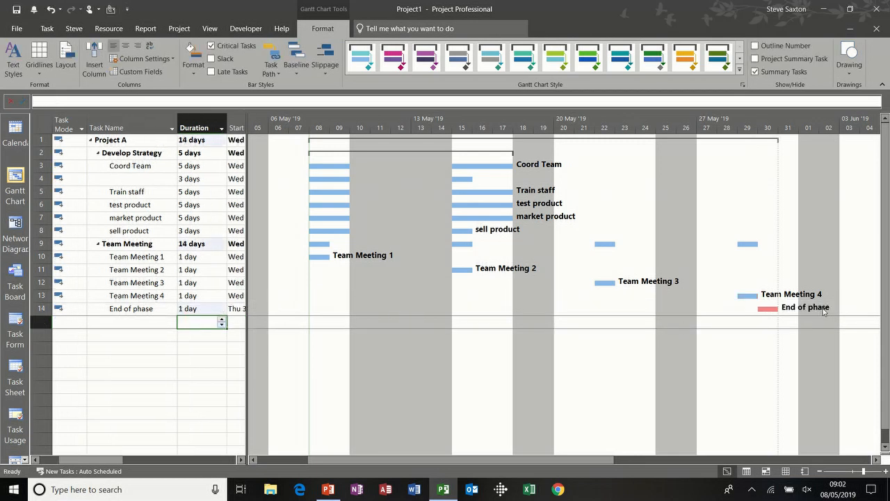
mouse_move(769, 310)
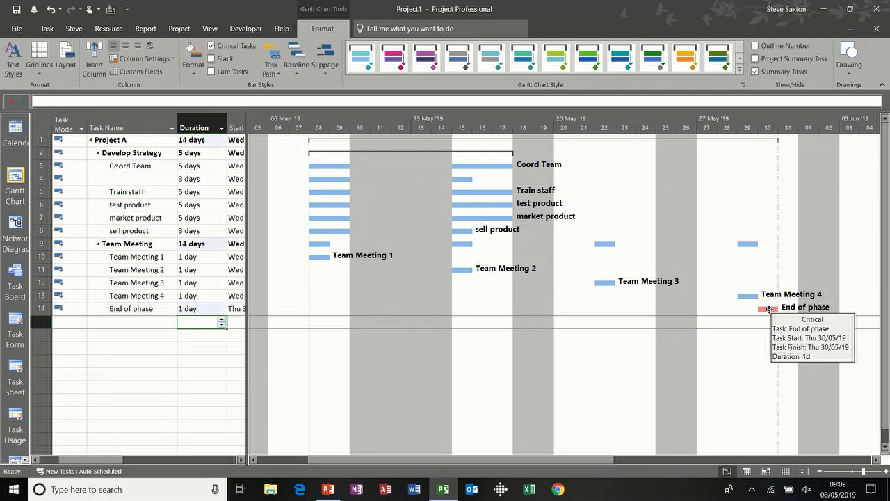
- Set the End of phase task's duration to 0 days to make it a milestone again
left_click(187, 308)
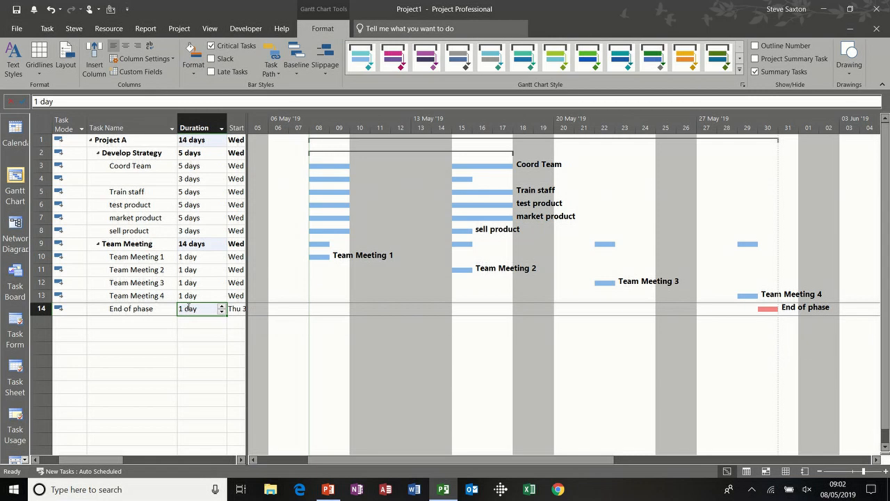
type("0")
left_click(162, 309)
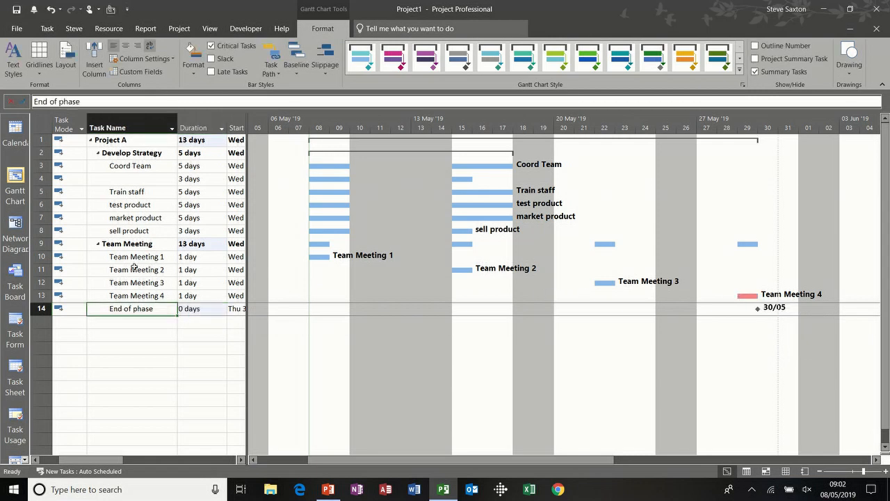
- Delete the Team Meeting summary task with its four meetings and the End of phase task
left_click_drag(42, 243, 50, 315)
key("Delete")
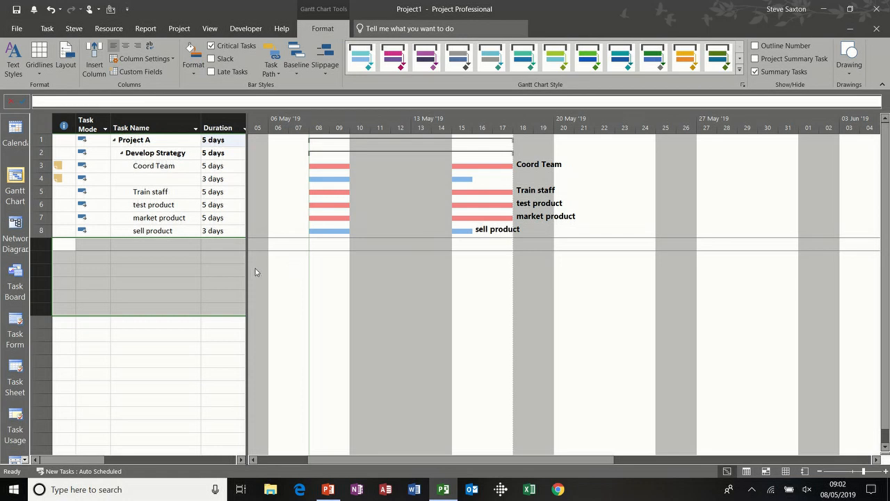
- Name the blank task in row 4 "Develop prod"
left_click(167, 179)
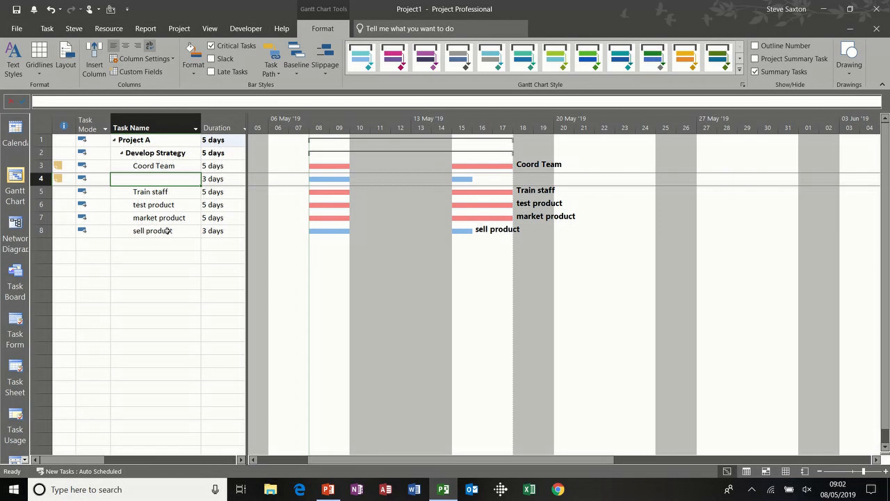
type("Deve")
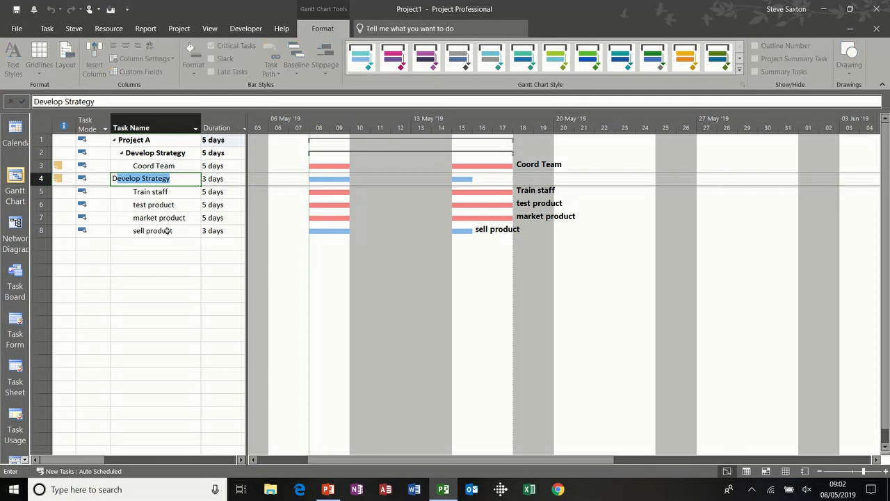
type("lop prod")
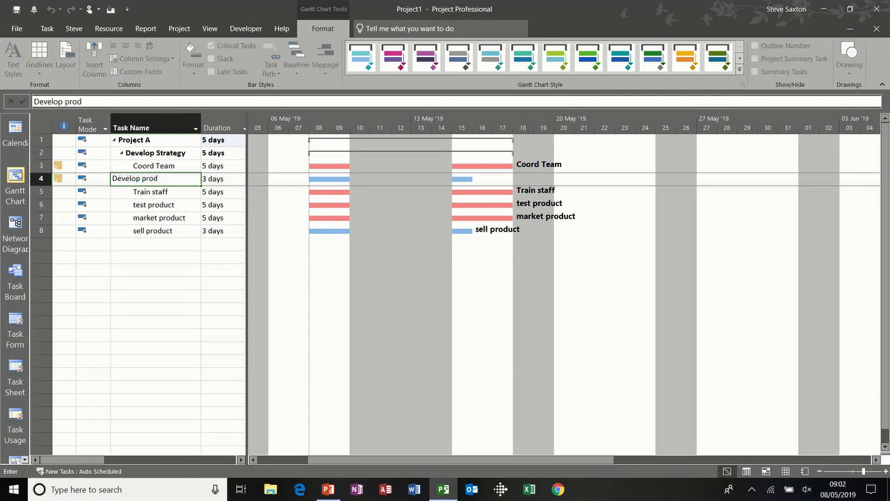
- Finish naming task 4 Develop product and widen the task table to show the date and predecessor columns
type("uct")
key("Return")
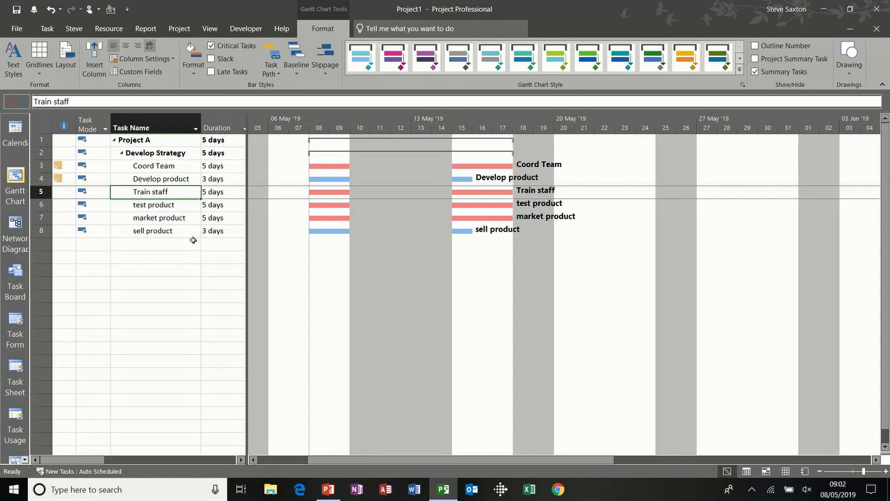
left_click_drag(247, 243, 442, 241)
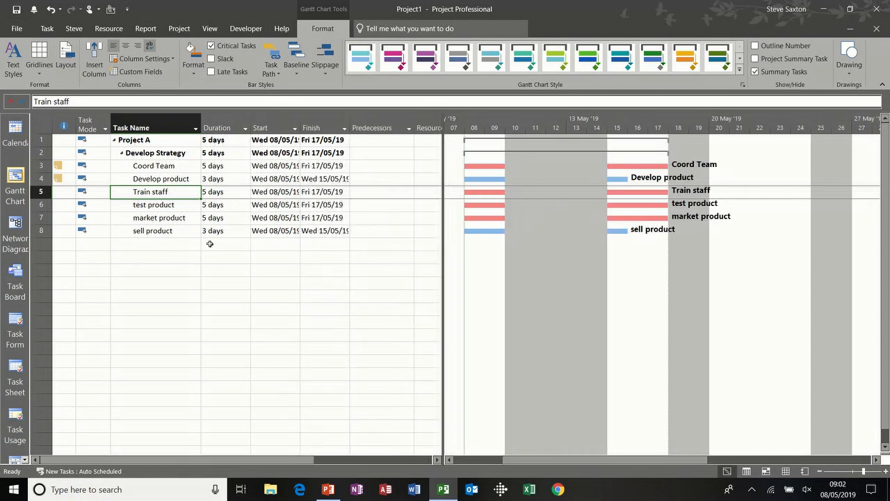
- Clear only the name of the sell product task and undo the change
left_click(155, 230)
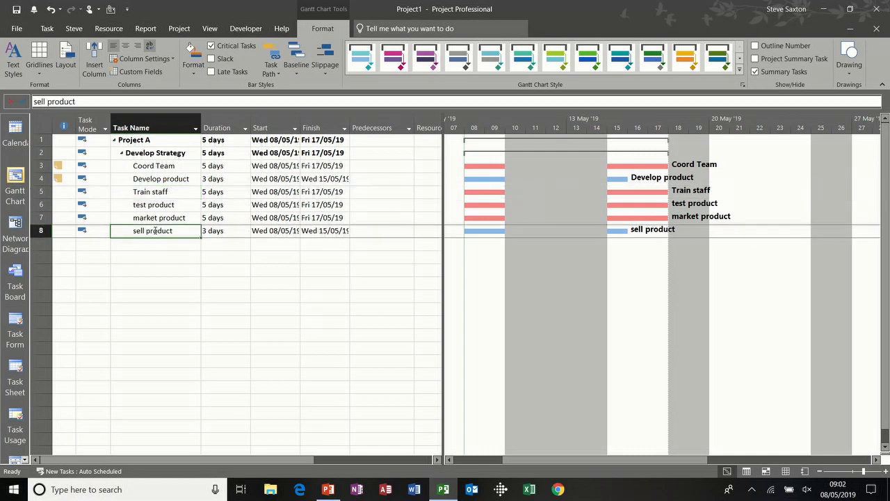
key("Delete")
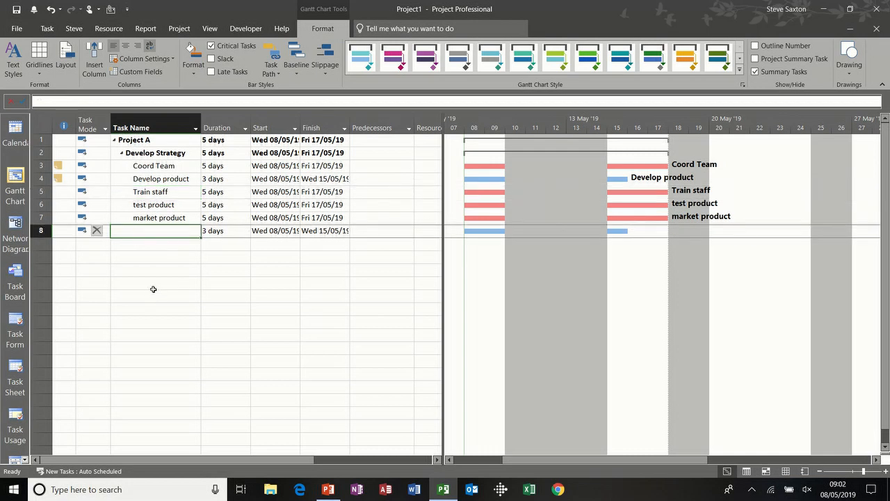
left_click(164, 257)
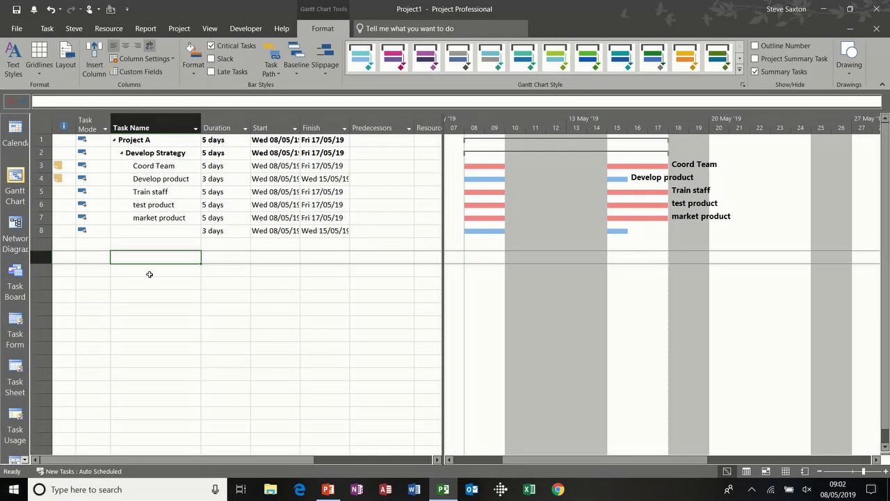
key("ctrl+z")
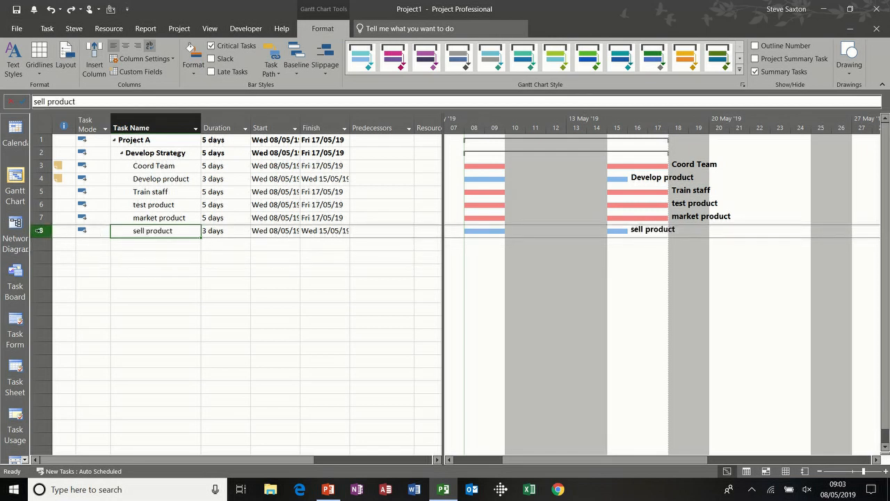
- Delete the entire sell product task row and undo the deletion
left_click(40, 231)
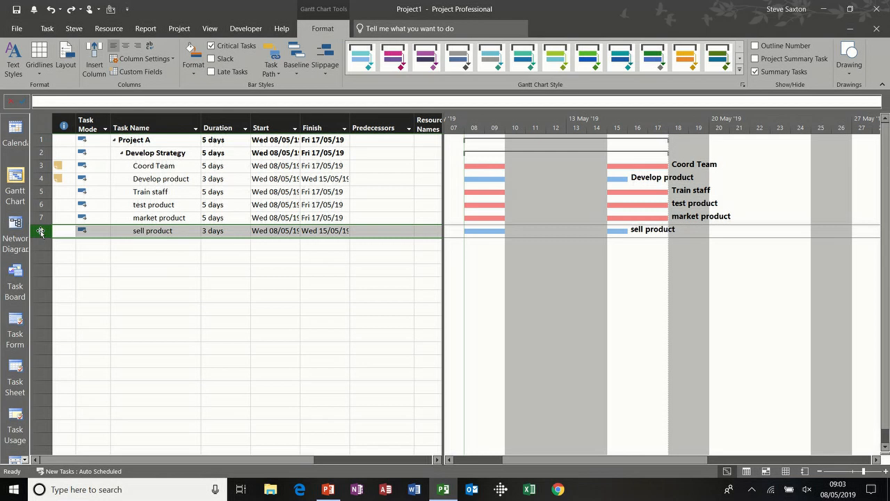
key("Delete")
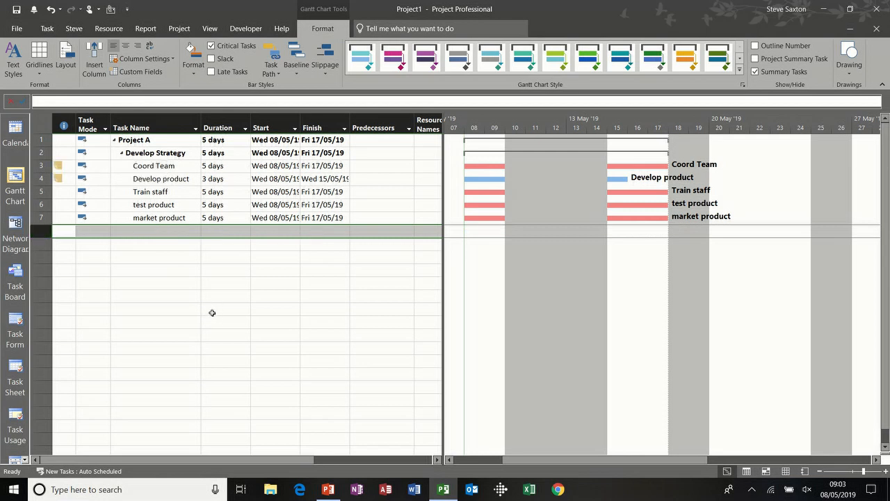
key("ctrl+z")
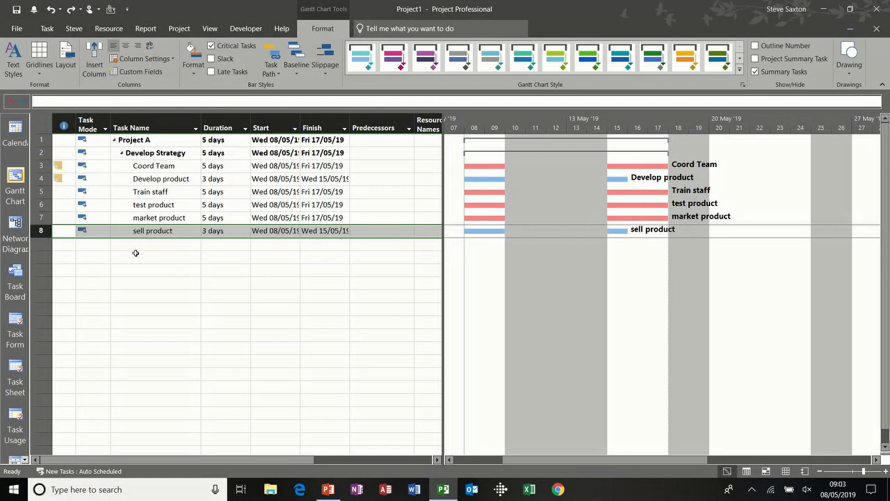
- Move the sell product task directly below Train staff and return it to the end of the task list
left_click(137, 256)
left_click(45, 232)
left_click_drag(46, 232, 47, 193)
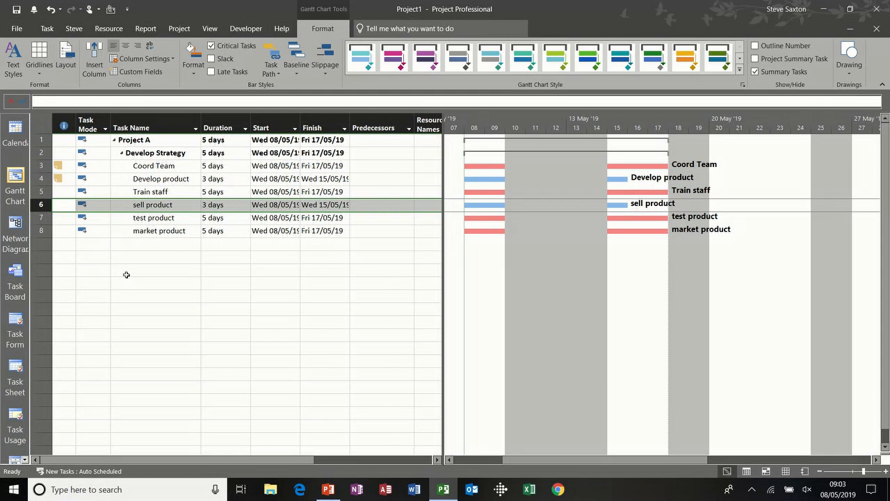
key("alt+shift+Down")
key("alt+shift+Down")
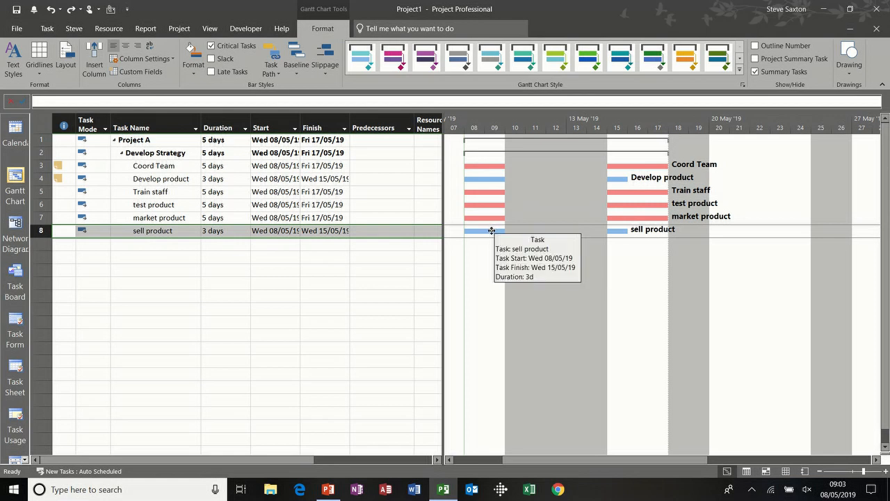
- Reschedule the sell product bar in the Gantt chart to start on Wed 22/05/19, keeping its 3-day duration
left_click(820, 472)
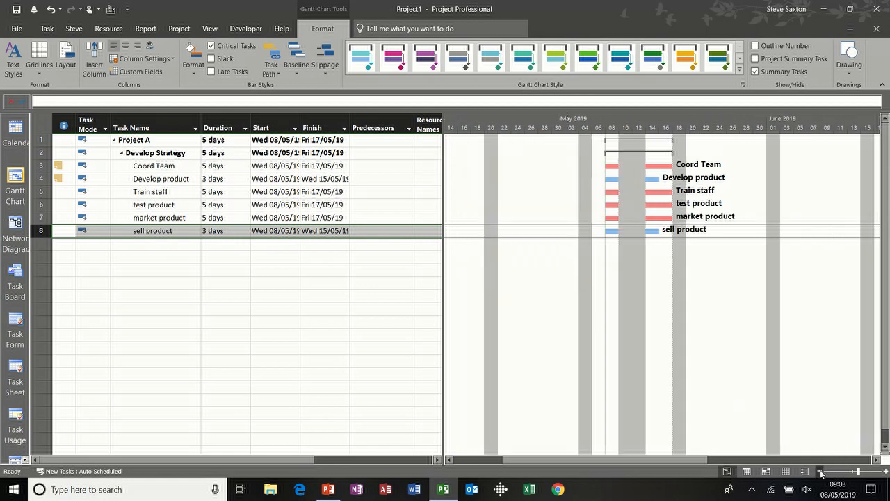
left_click(878, 460)
left_click(878, 461)
left_click(878, 461)
left_click(878, 461)
left_click(878, 461)
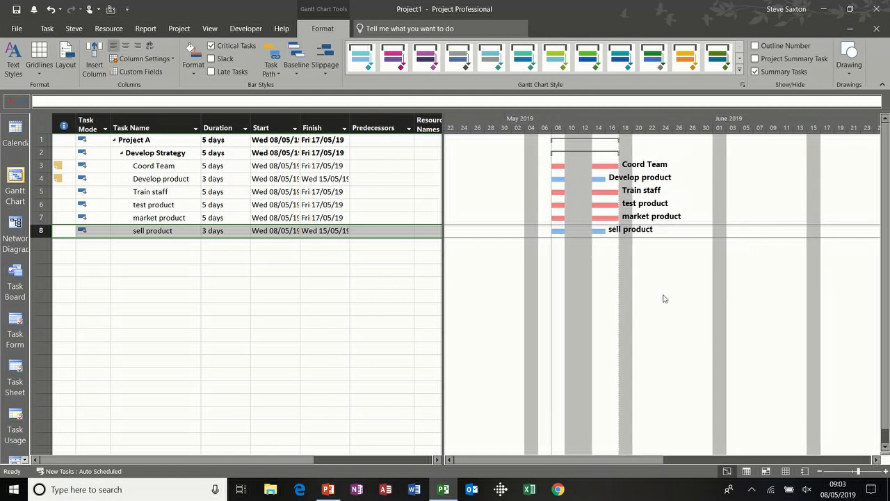
left_click_drag(559, 231, 658, 236)
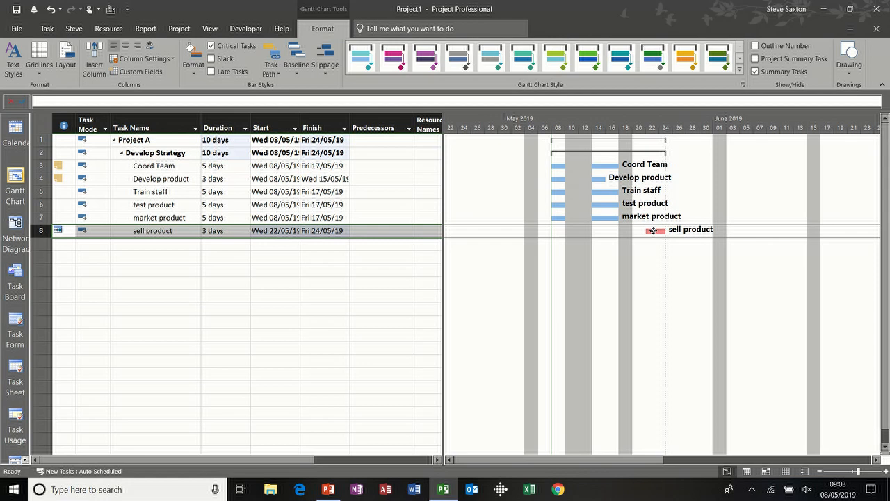
- Turn off the critical task highlighting in the Gantt chart and check the sell product task's indicator
mouse_move(653, 230)
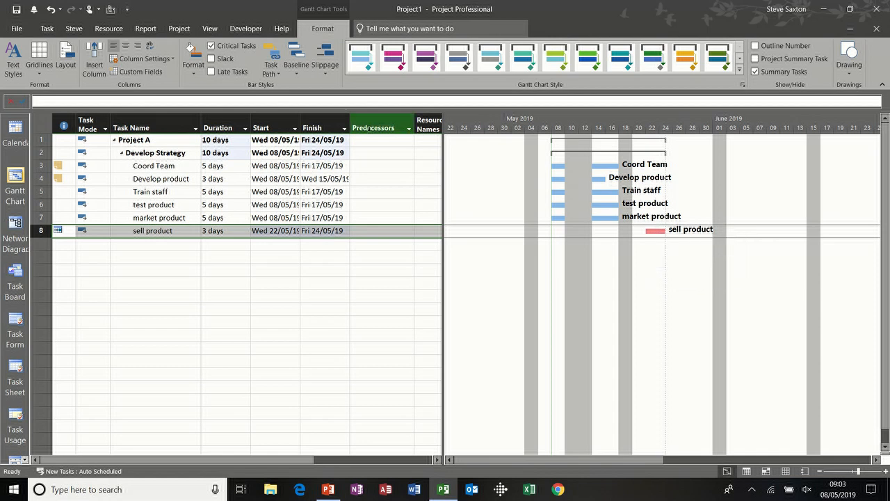
left_click(212, 46)
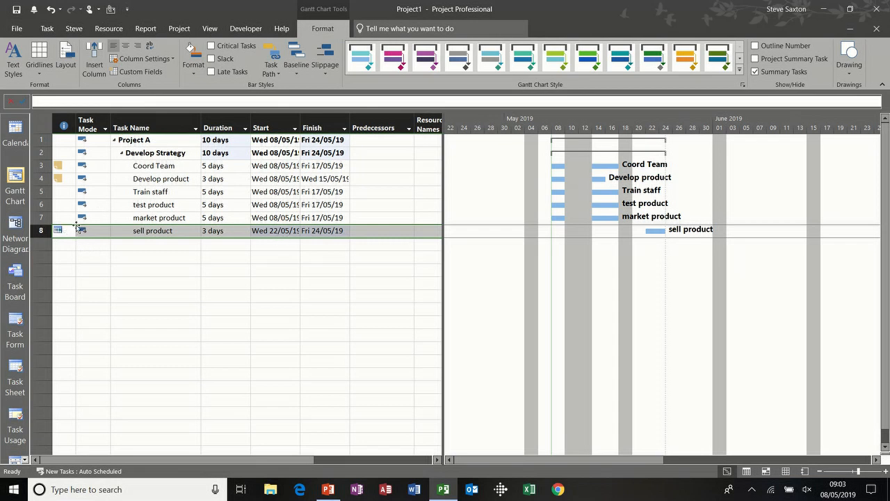
mouse_move(58, 229)
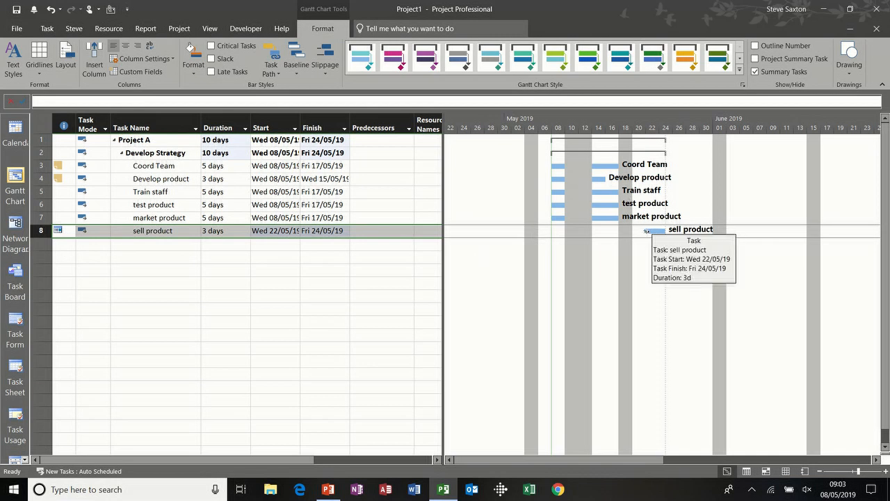
- Try adjusting the sell product bar from its start edge, extend its duration to 6.5 days, and undo the changes
left_click_drag(647, 231, 652, 232)
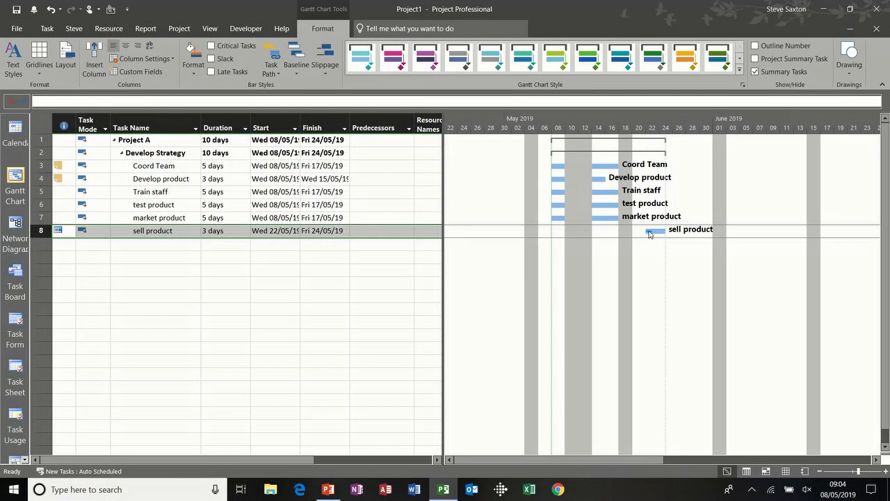
left_click_drag(647, 231, 656, 229)
left_click_drag(647, 231, 666, 231)
key("ctrl+z")
key("ctrl+z")
left_click_drag(666, 231, 702, 230)
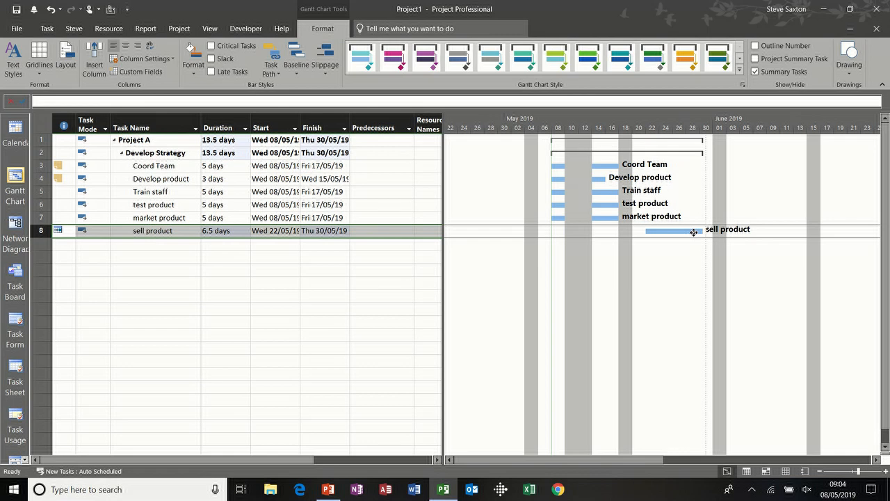
key("ctrl+z")
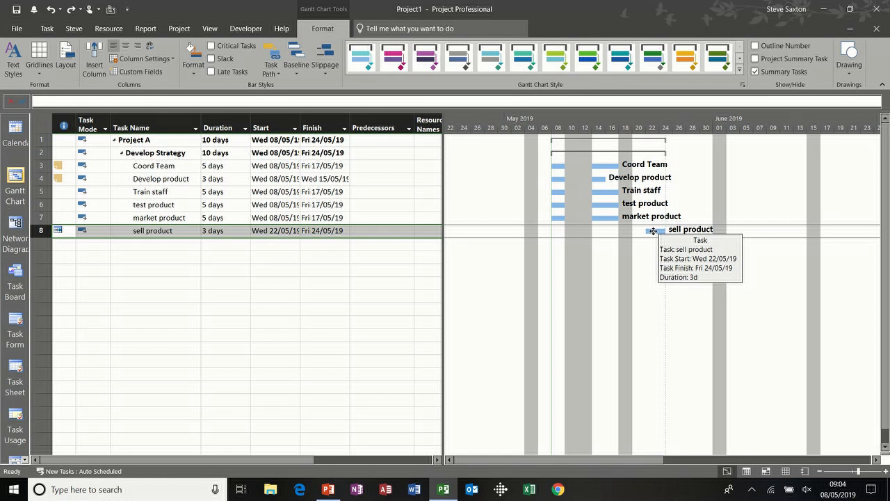
left_click(363, 230)
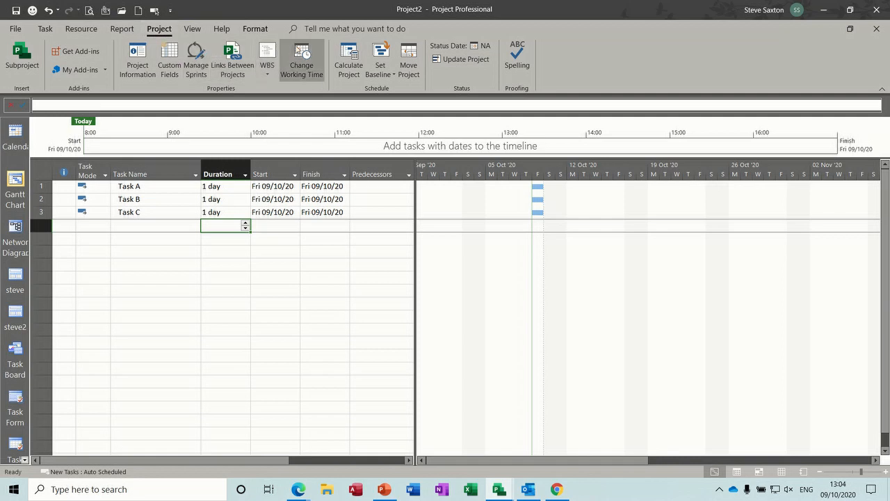
- Open the project's working time settings and review the schedule options and the available base calendars
left_click(303, 55)
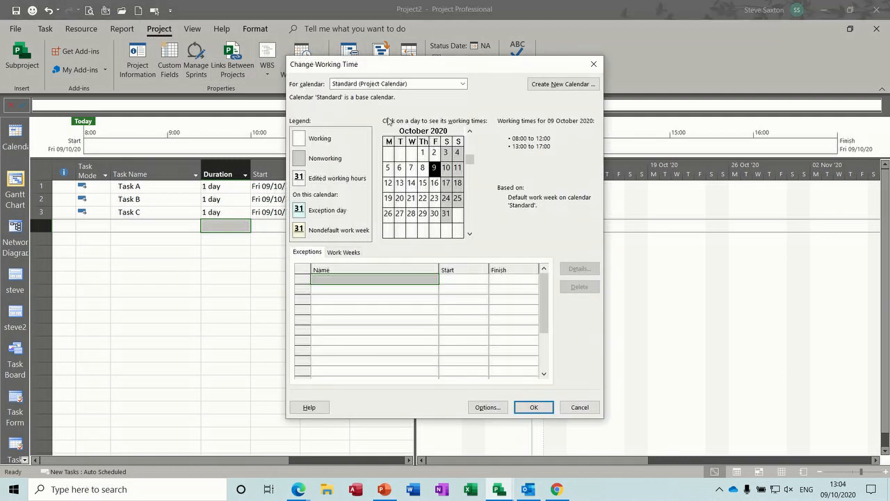
left_click_drag(389, 72, 272, 91)
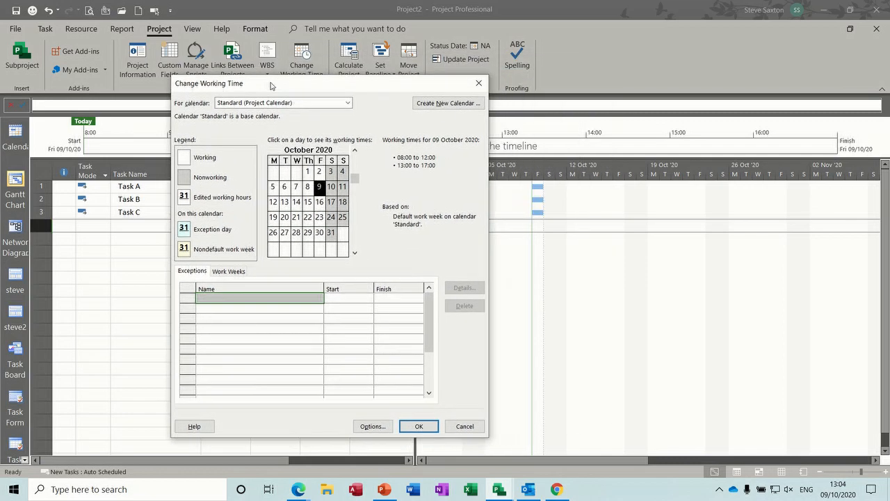
left_click(372, 426)
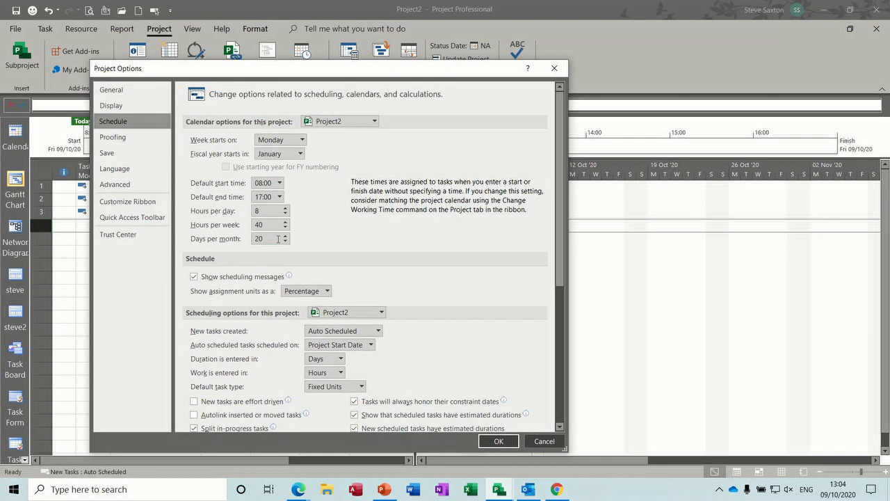
left_click(543, 442)
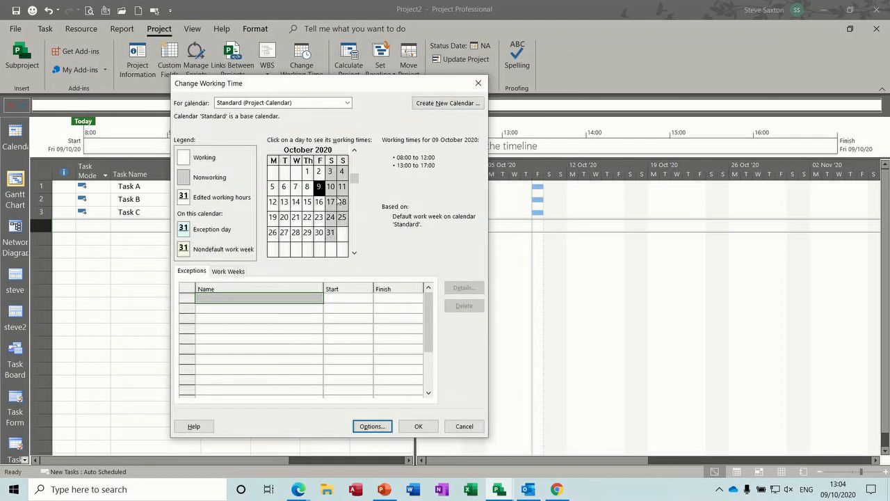
left_click(347, 103)
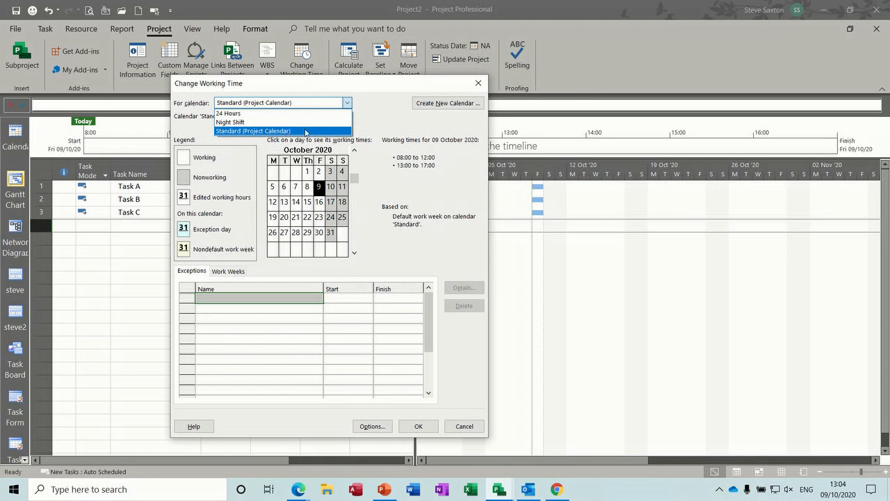
left_click(234, 274)
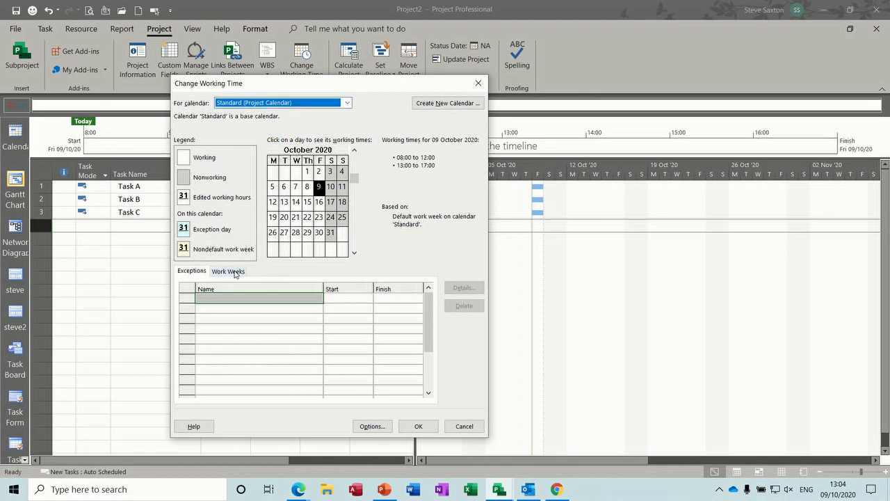
- Examine the default work week's working times for the weekdays, Saturday and Sunday in the Standard calendar
left_click(229, 271)
left_click(463, 287)
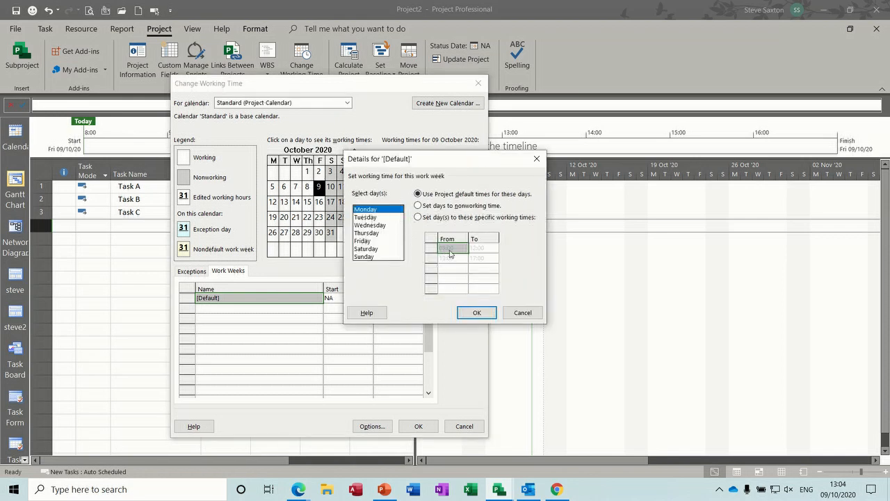
left_click_drag(368, 211, 371, 242)
left_click(378, 249)
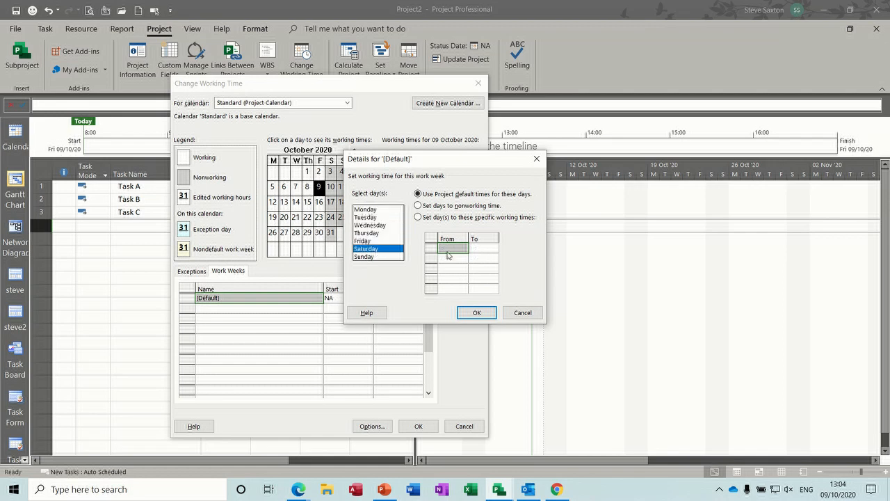
left_click(367, 256)
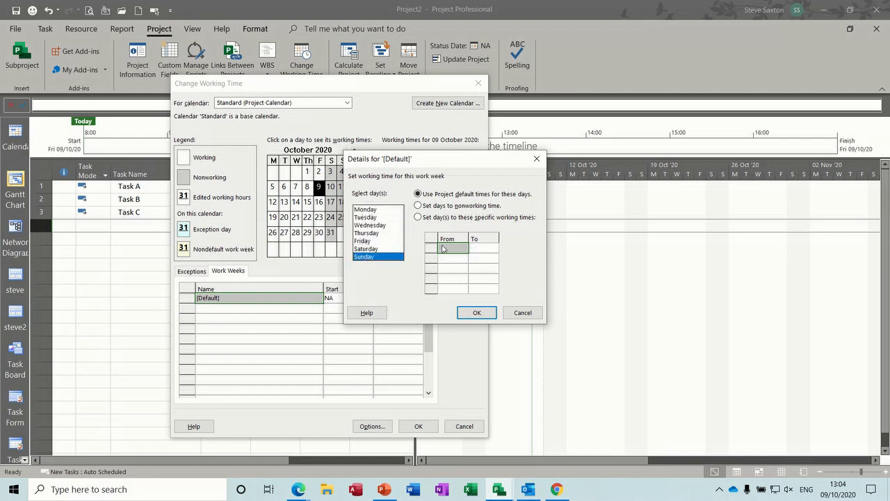
left_click(377, 210)
left_click(522, 313)
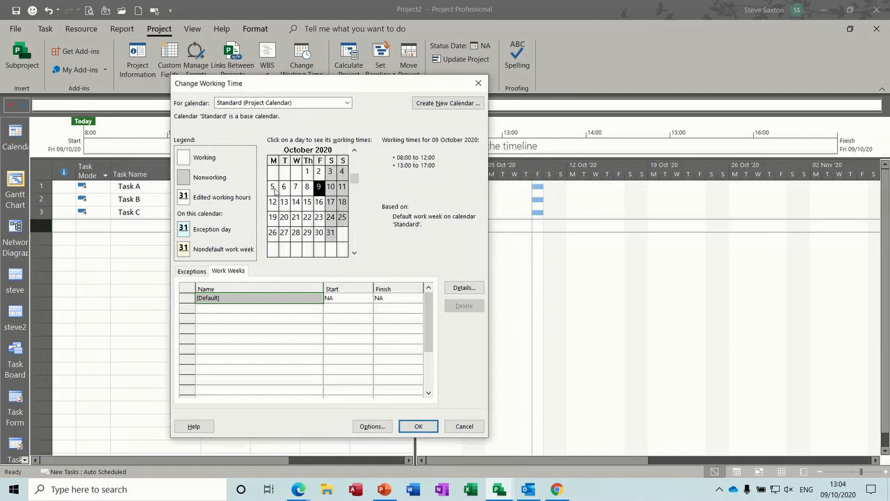
- Add an exception named Xmas to the Standard calendar
left_click(191, 272)
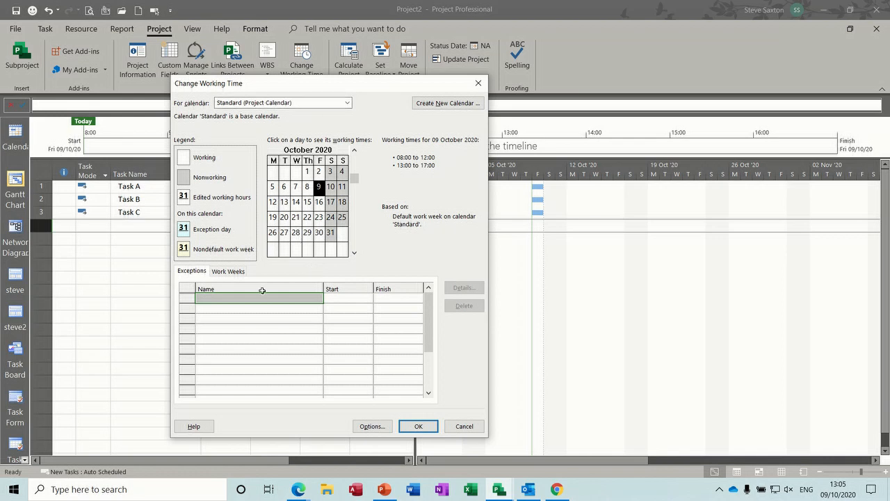
left_click(191, 274)
left_click(227, 273)
left_click(192, 272)
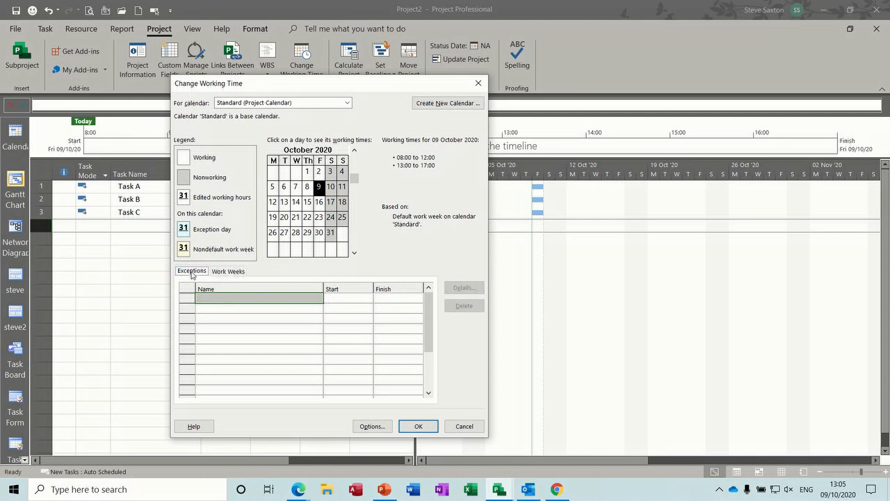
left_click(222, 299)
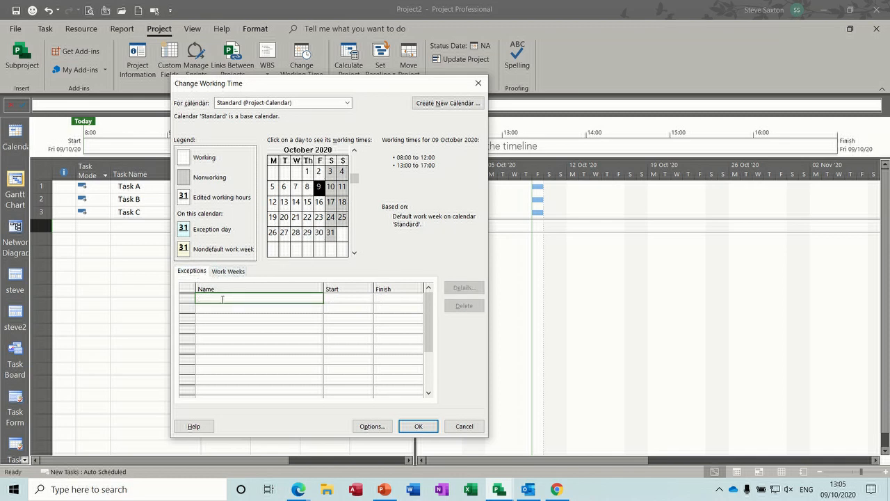
type("Xmas")
- Set the Xmas exception to start on 23/12/2020 and finish on 28/12/2020
left_click(340, 297)
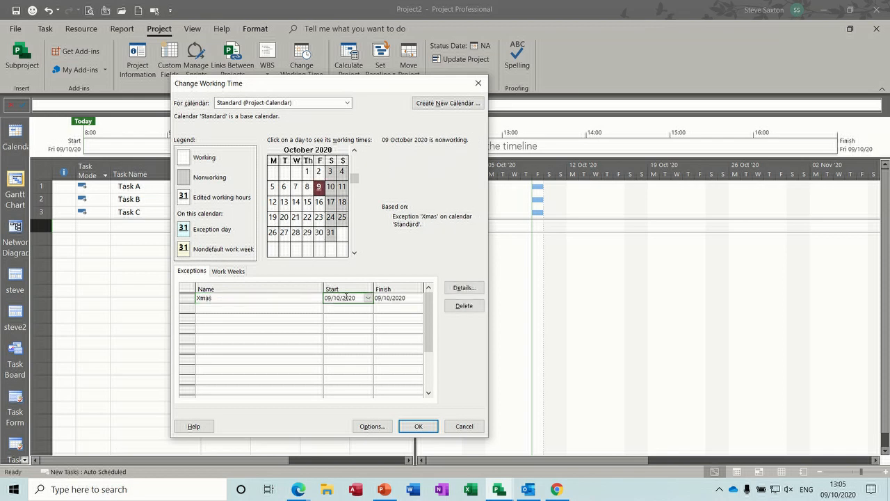
left_click(368, 298)
left_click(367, 310)
left_click(367, 310)
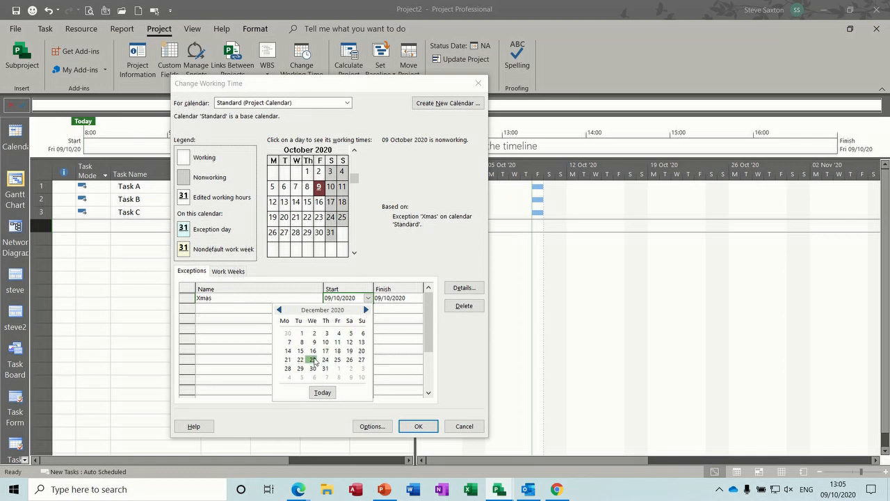
left_click(313, 359)
left_click(396, 298)
left_click(418, 299)
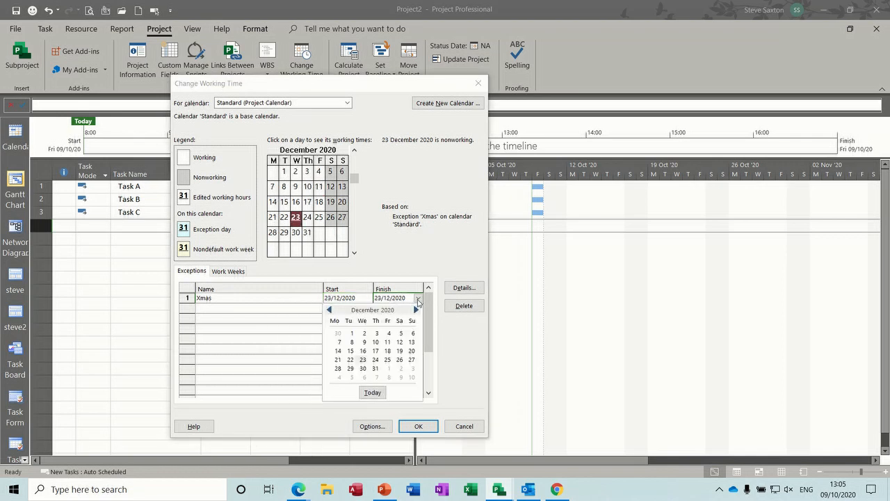
left_click(338, 368)
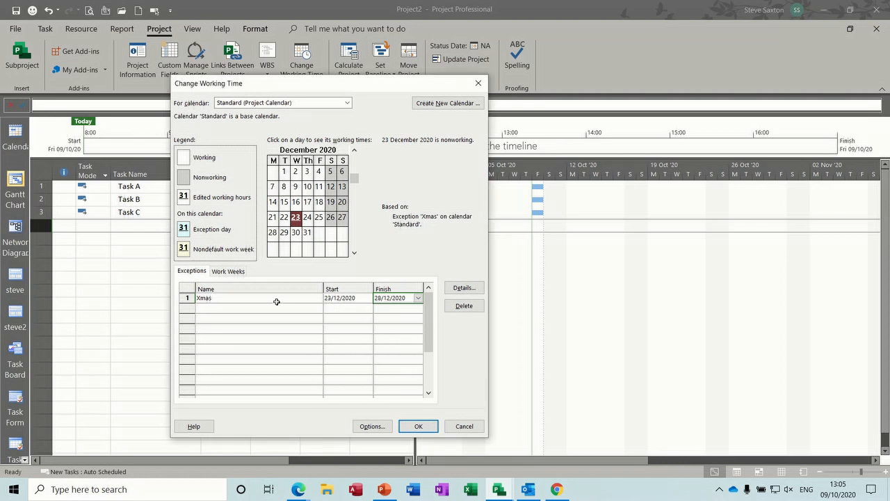
left_click(275, 309)
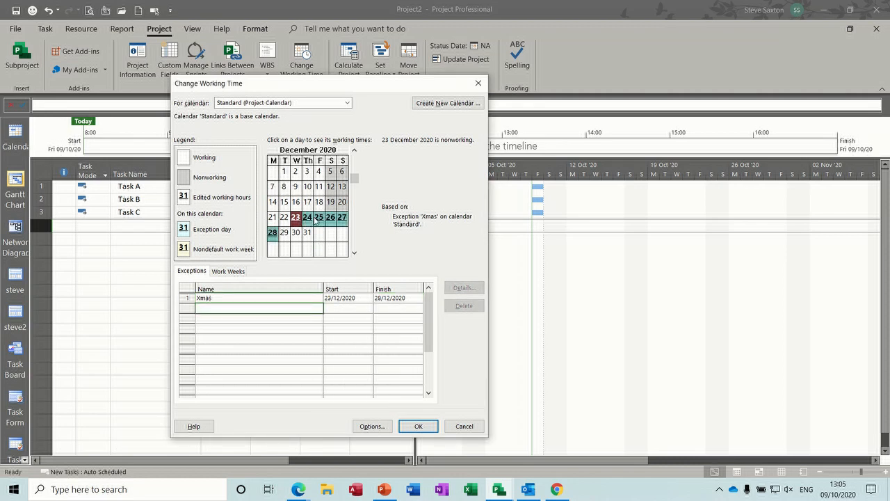
- Check the working times of 25, 22 and 23 December 2020 in the Standard calendar
left_click(317, 222)
left_click(284, 217)
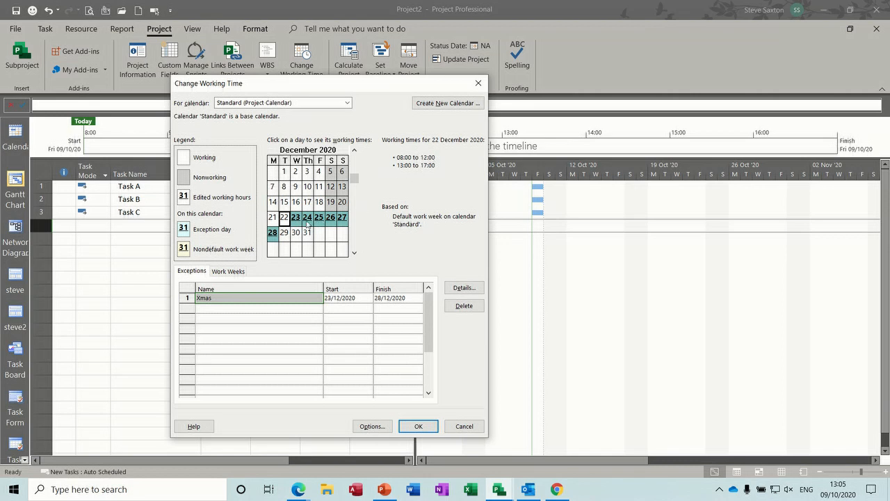
left_click(297, 221)
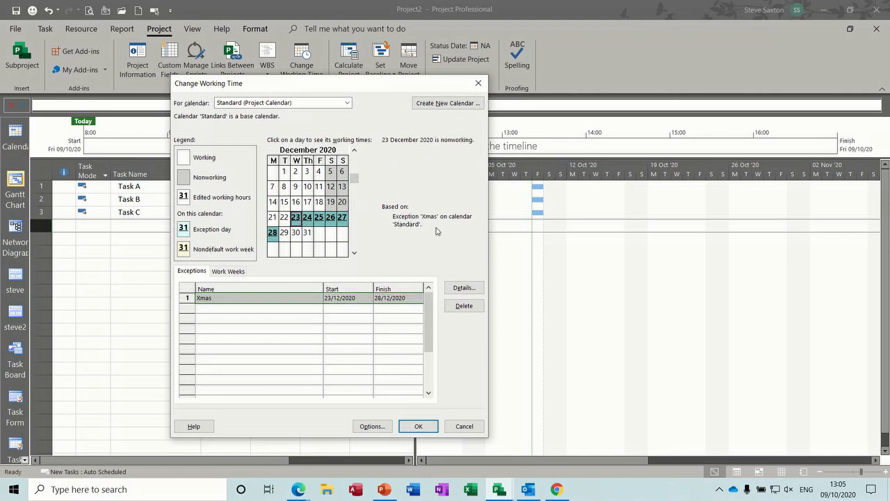
- Review the default work week's working time details and close them without changes
left_click(237, 273)
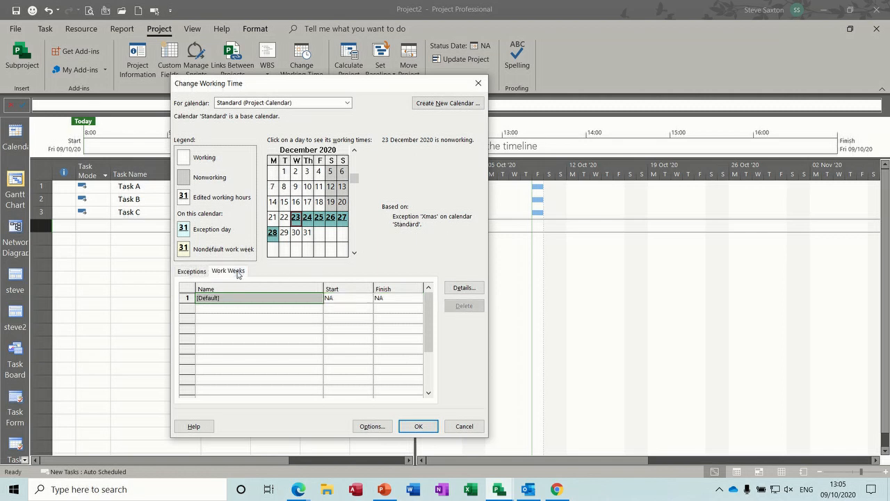
left_click(464, 287)
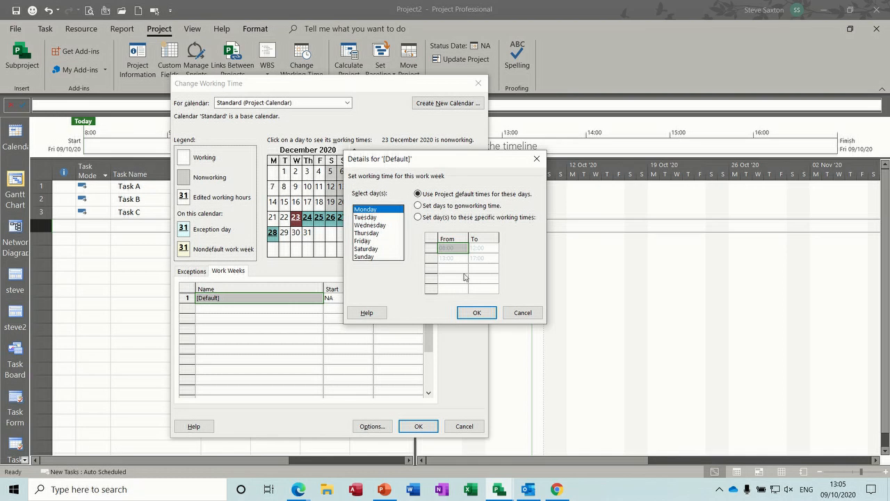
left_click(523, 313)
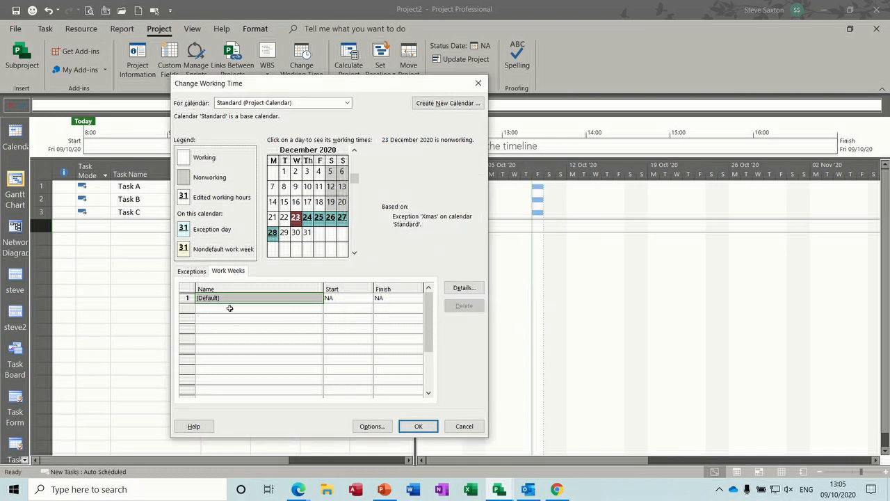
- Add a work week named Summer to the Standard calendar with a start date of 01/06/2021
left_click(230, 308)
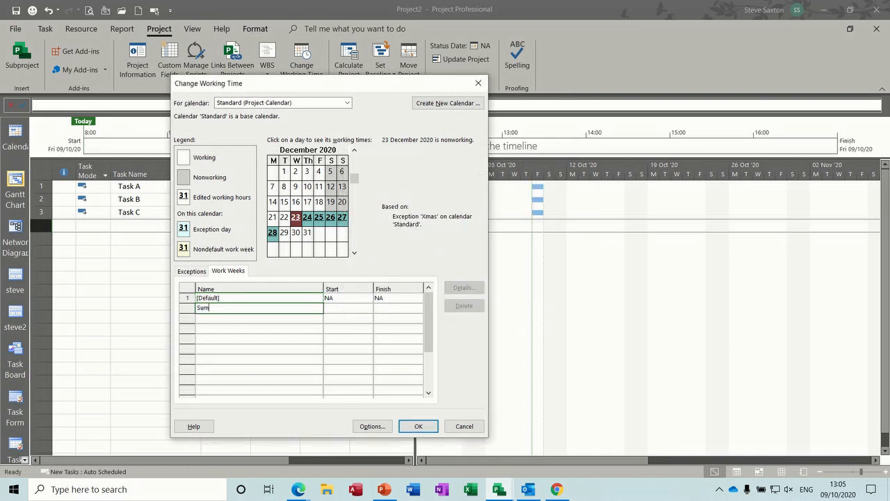
type("Summer")
left_click(356, 309)
left_click(368, 309)
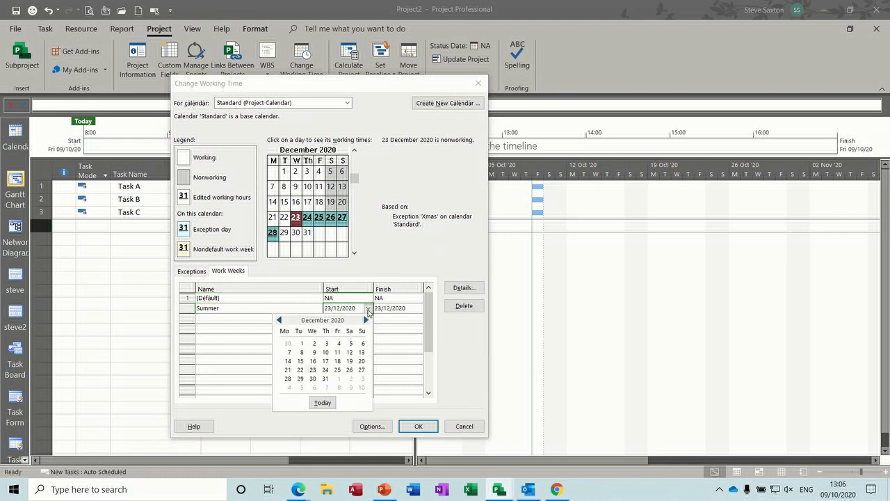
left_click(367, 320)
left_click(366, 320)
left_click(367, 320)
left_click(367, 320)
left_click(367, 320)
left_click(367, 320)
left_click(367, 320)
left_click(279, 320)
left_click(302, 343)
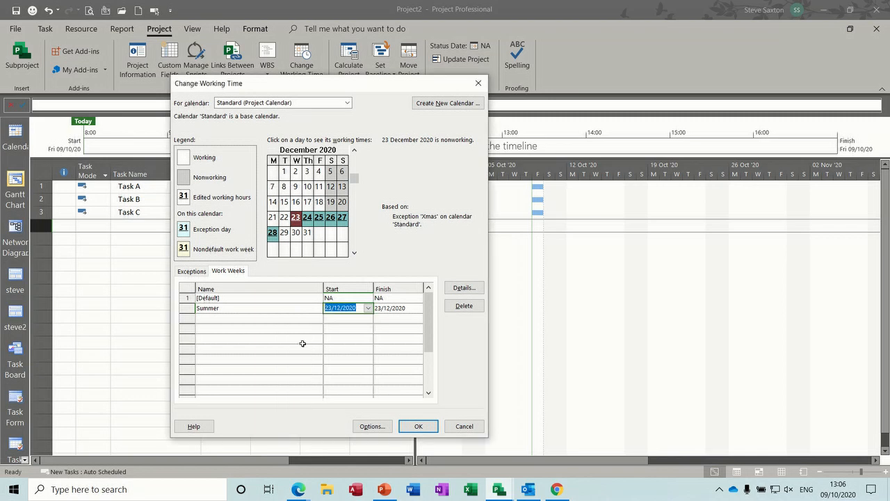
- Set the Summer work week's finish date to 01/10/2021
left_click(411, 308)
left_click(418, 308)
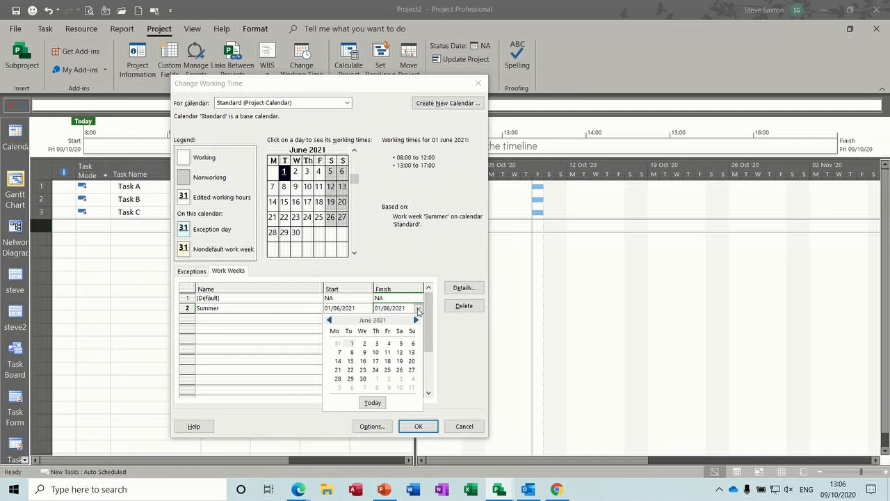
left_click(416, 320)
left_click(416, 320)
left_click(417, 320)
left_click(417, 320)
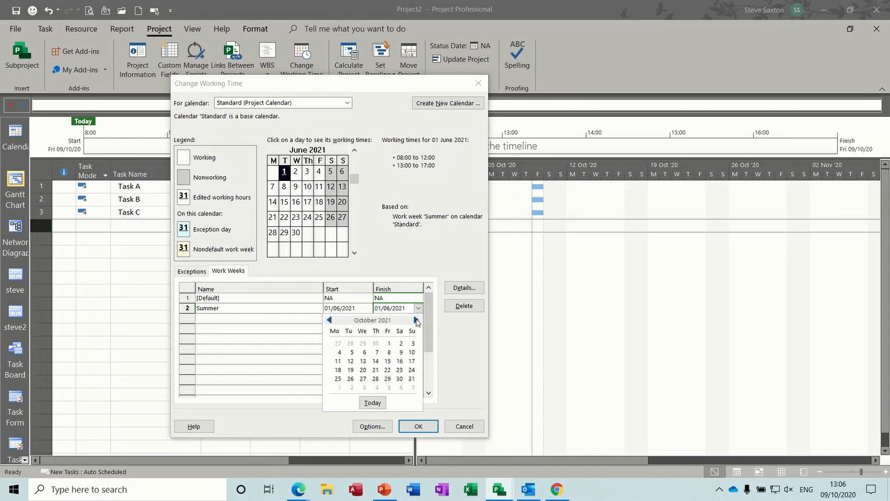
left_click(388, 343)
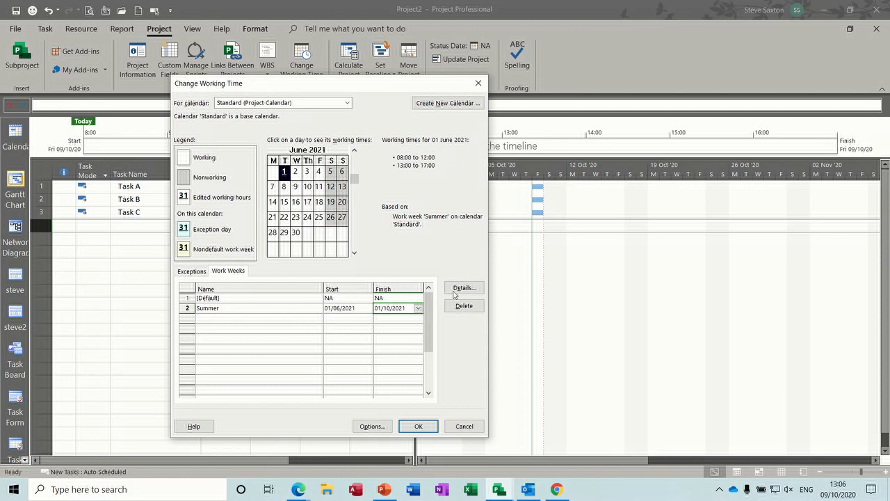
left_click(282, 311)
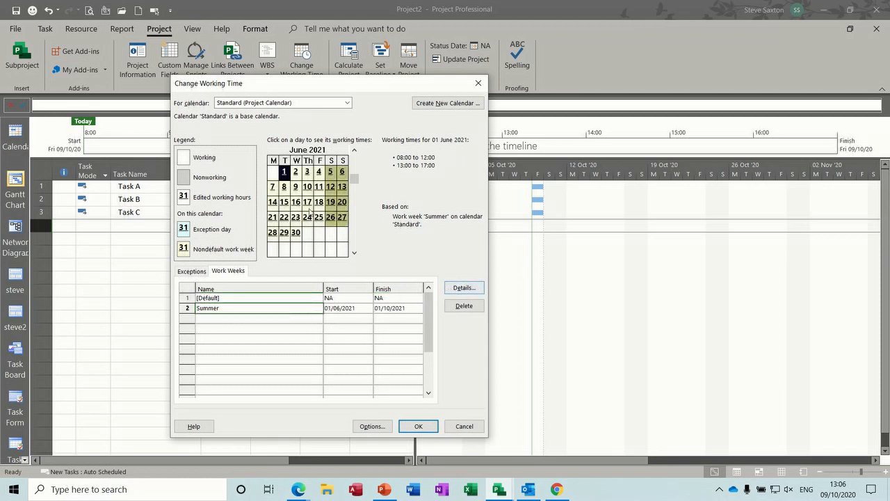
- Give Monday to Friday of the Summer work week specific working times and delete the 13:00 to 17:00 period
left_click(459, 288)
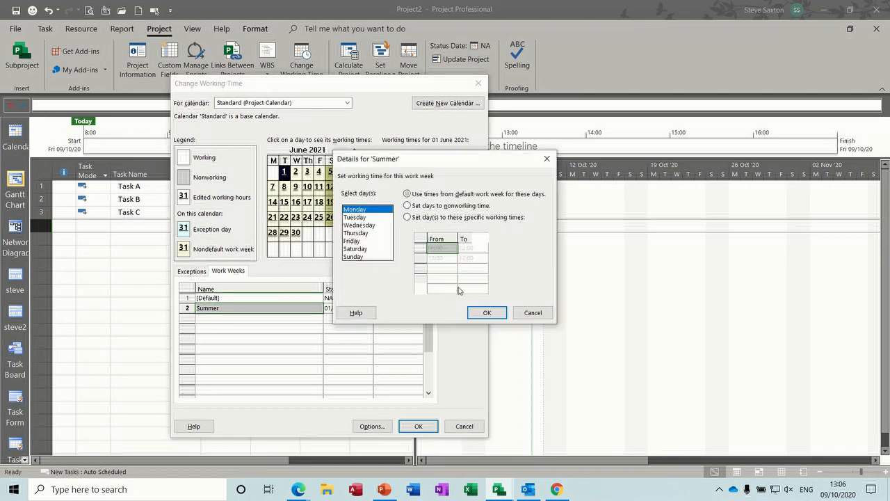
left_click_drag(362, 210, 359, 244)
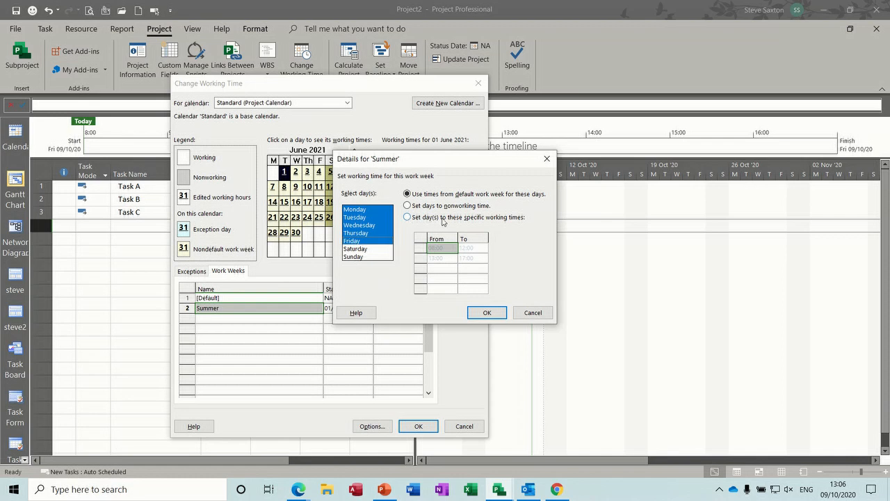
left_click(407, 217)
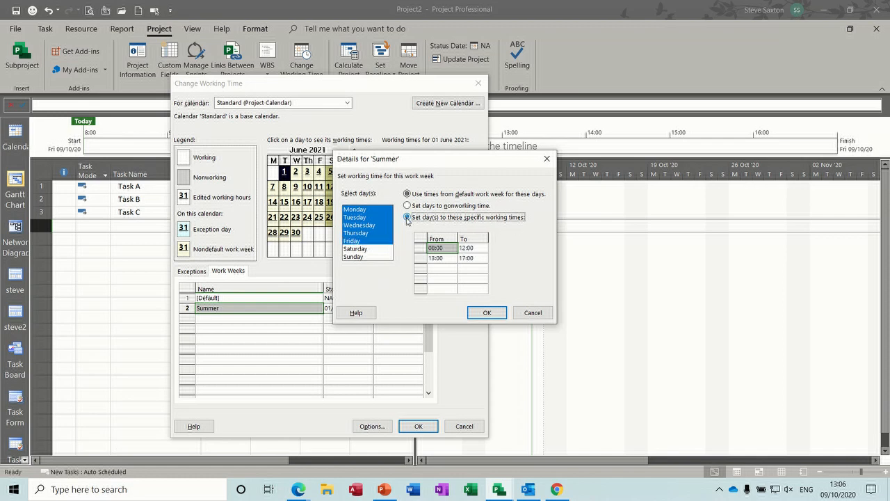
left_click(421, 258)
key("Delete")
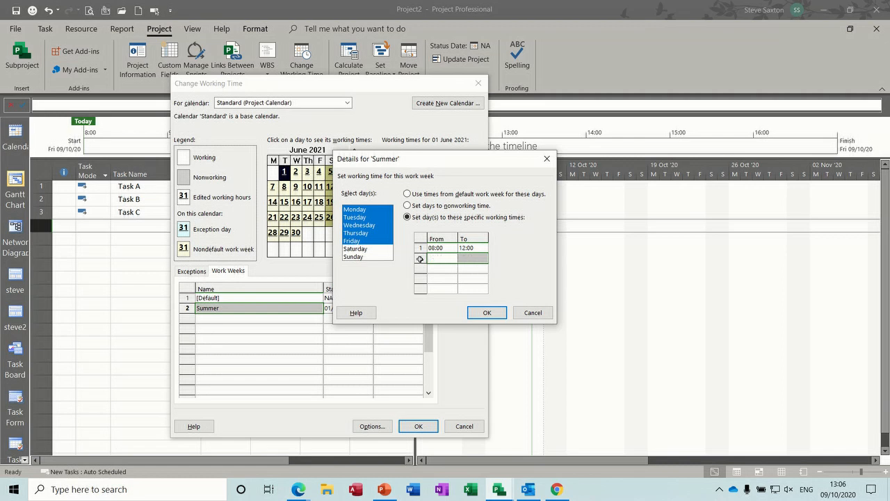
- Set the Summer work week's remaining weekday period to 06:00 to 14:00 and confirm the details
left_click(433, 248)
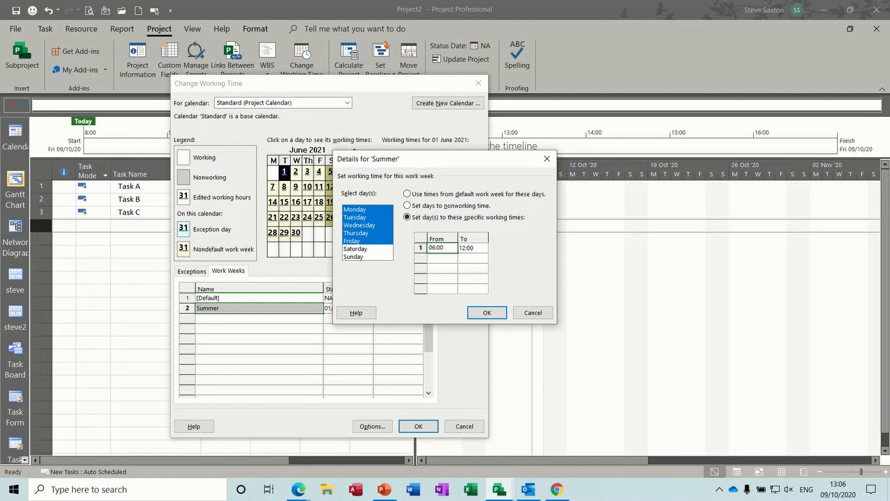
left_click(479, 248)
left_click(449, 258)
left_click(487, 313)
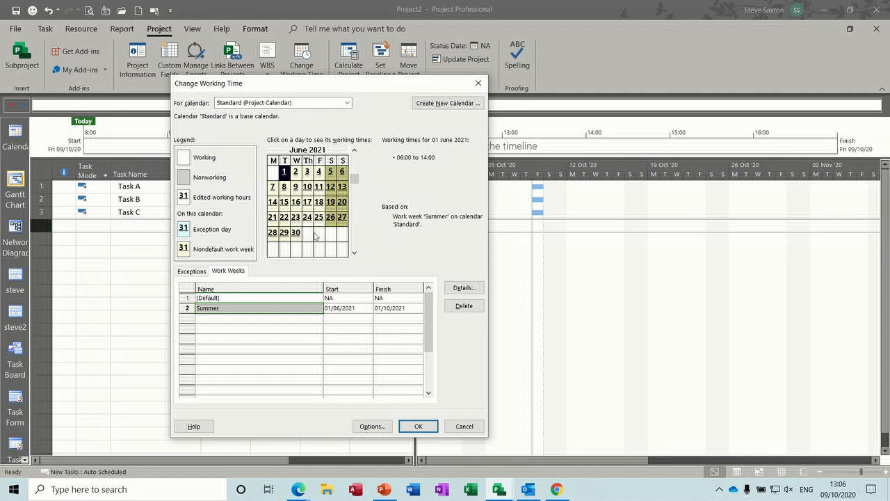
- Review the Standard calendar's exceptions list and apply the working time changes to the project
left_click(251, 298)
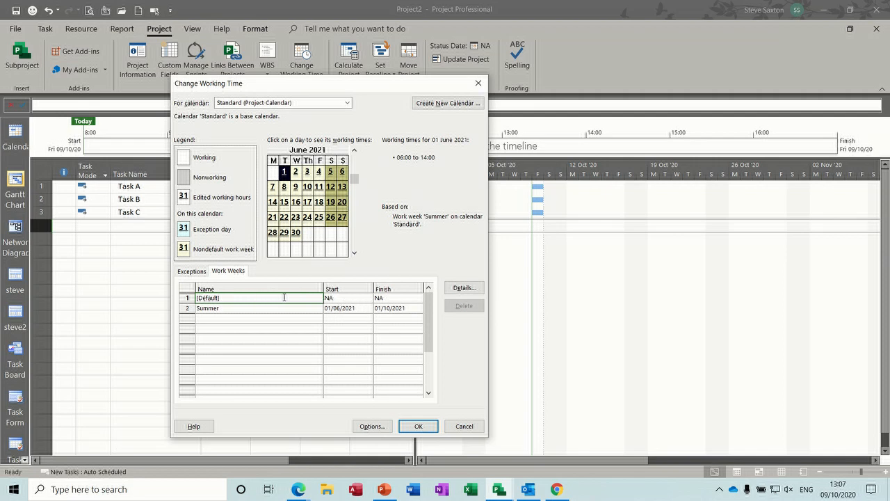
left_click(191, 273)
left_click_drag(219, 308, 239, 313)
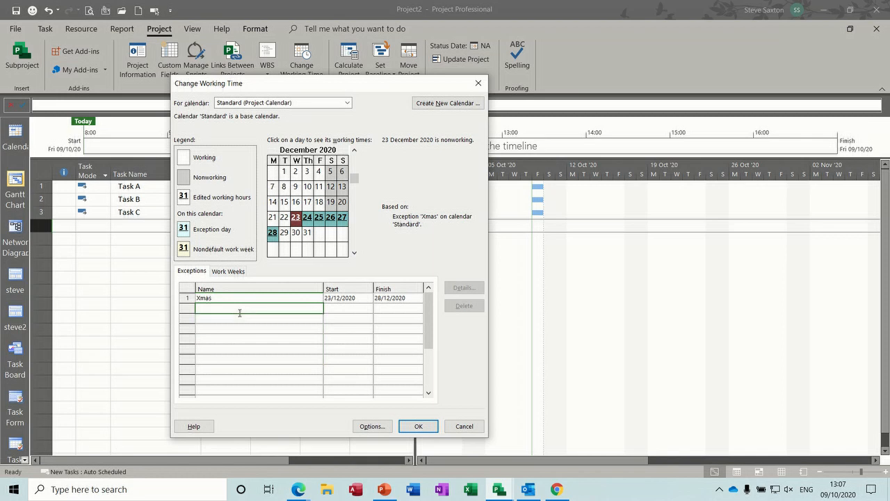
left_click(417, 425)
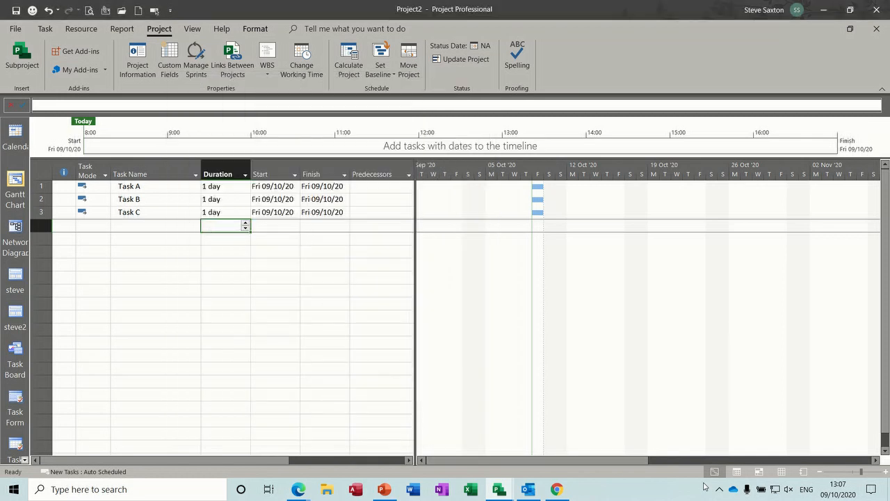
- Switch to the Resource Sheet and enter a person's name as the first resource
left_click(782, 471)
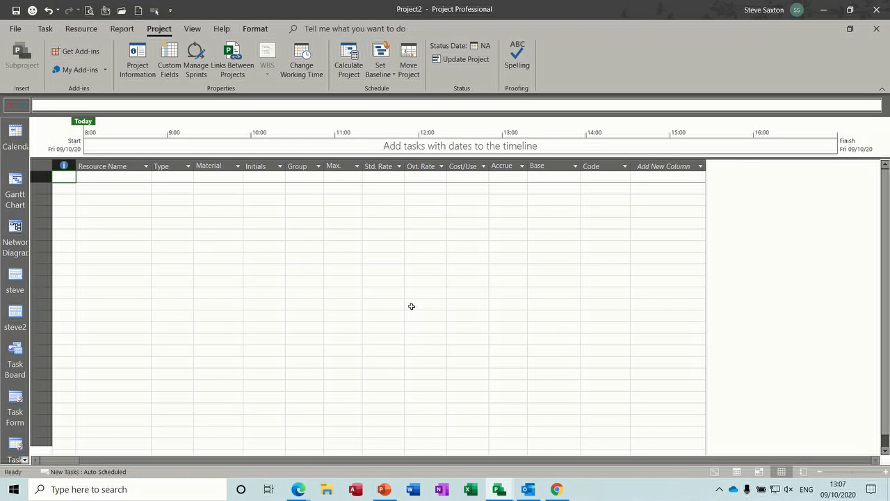
left_click(129, 178)
type("Bob")
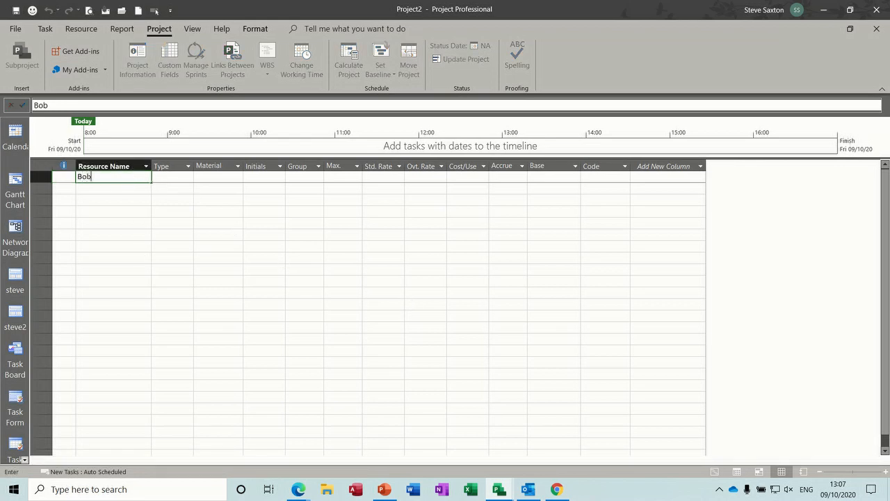
left_click(105, 189)
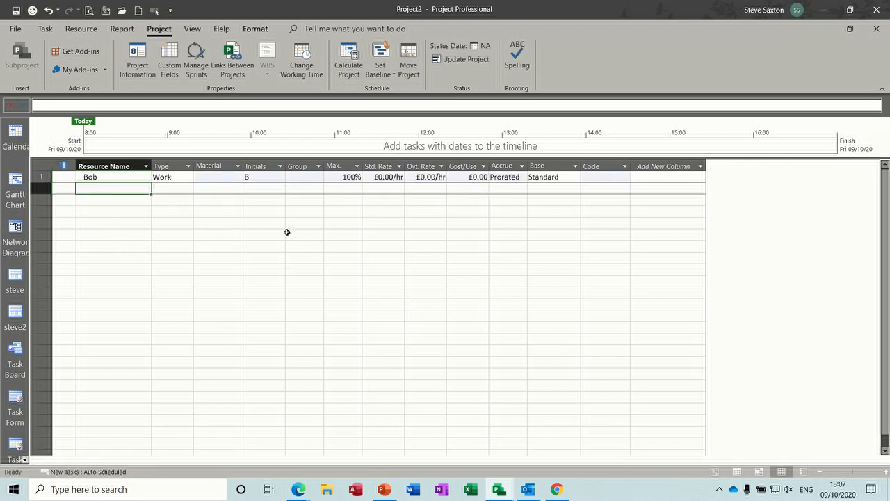
- Open the new resource's working time calendar and examine the days of December 2020
double_click(125, 177)
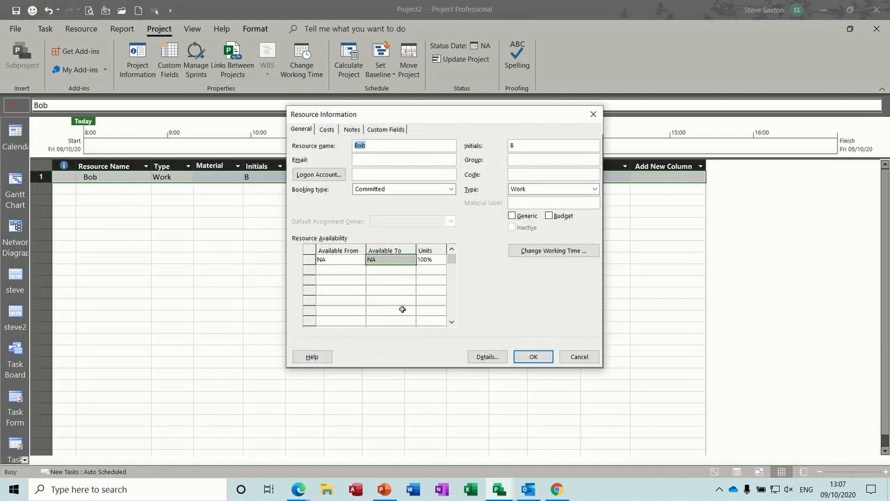
left_click(568, 253)
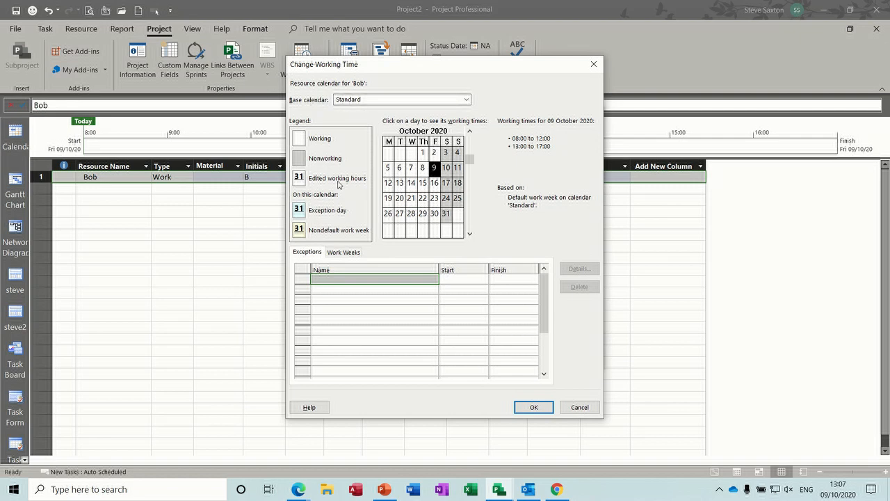
left_click(470, 234)
left_click(469, 233)
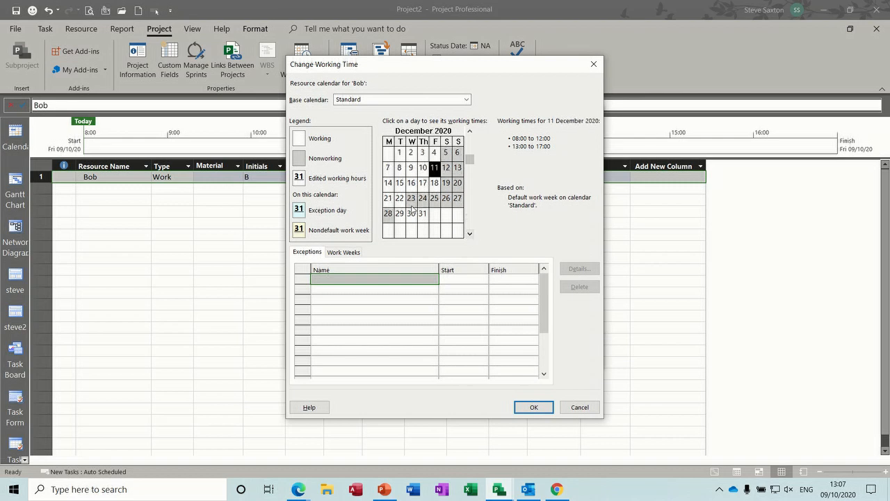
- Examine the days around 23 to 28 December 2020 in the resource's calendar, leaving the calendar and resource details unchanged
left_click(412, 200)
left_click(423, 202)
left_click(433, 201)
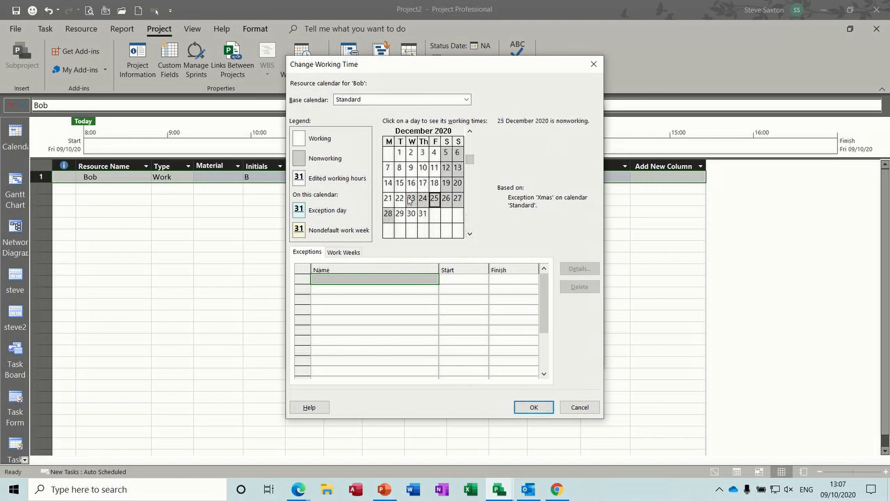
left_click_drag(411, 202, 428, 202)
left_click(434, 203)
left_click(390, 214)
left_click(411, 202)
left_click(580, 407)
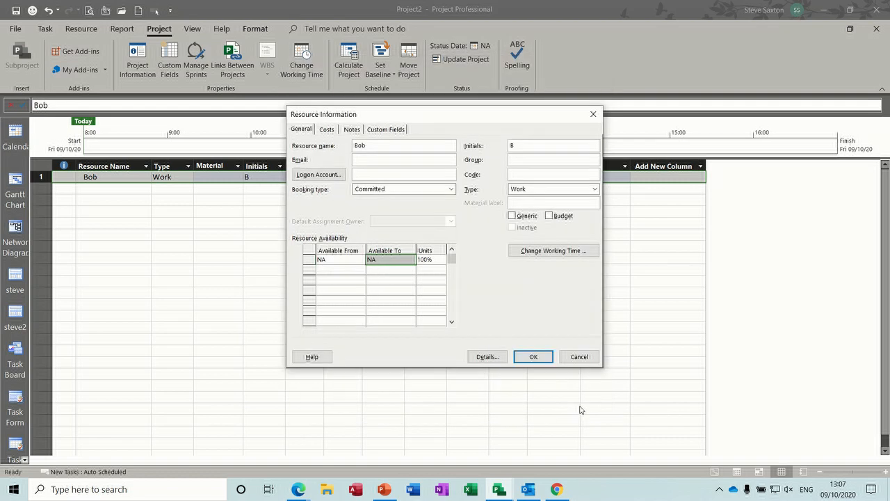
left_click(579, 357)
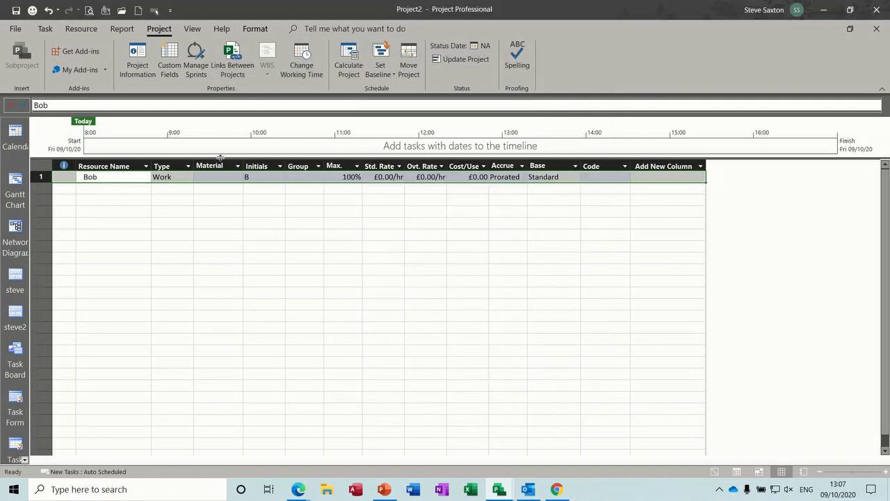
- Return to the Gantt Chart and try to move Task C's start date to 23 December 2020
left_click(16, 182)
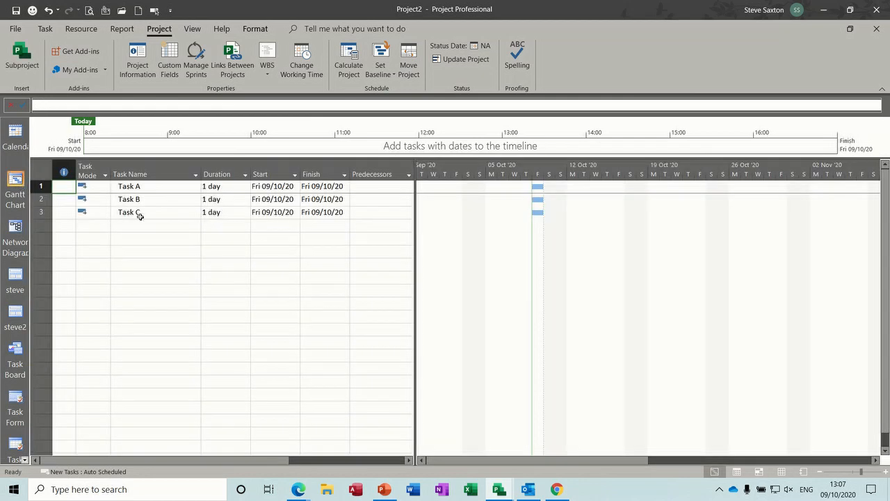
left_click(147, 222)
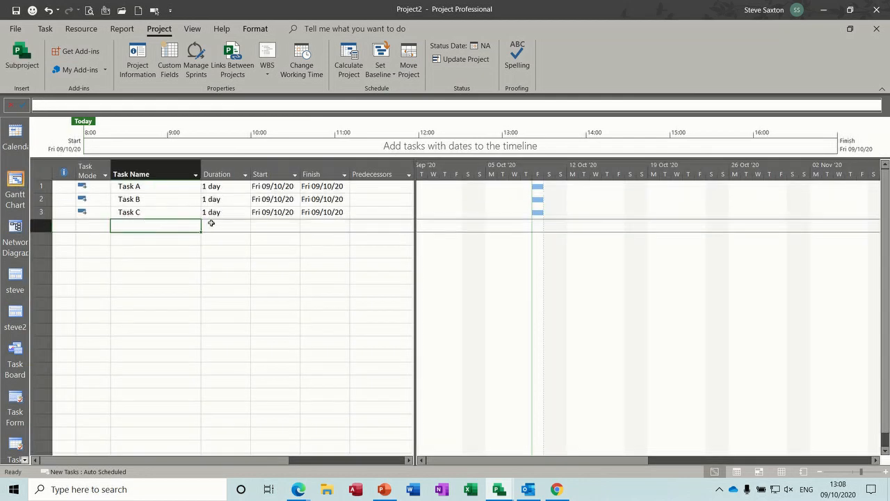
left_click(273, 212)
left_click(296, 213)
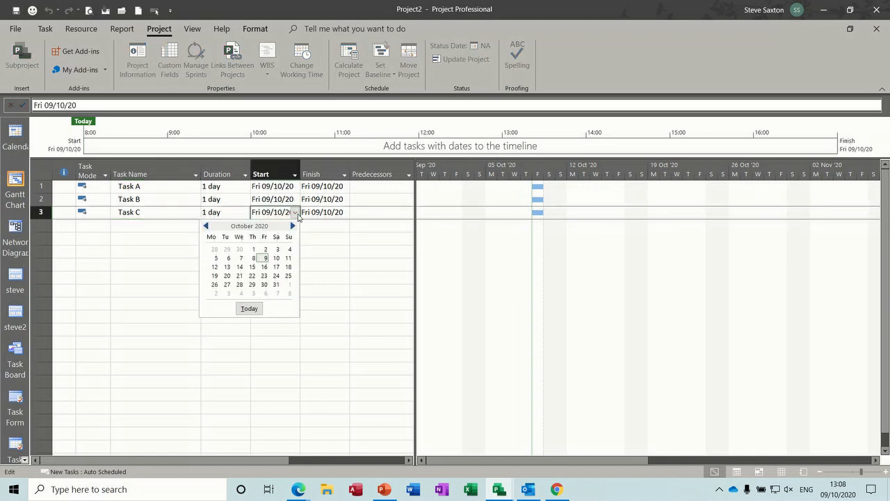
left_click(294, 226)
left_click(293, 226)
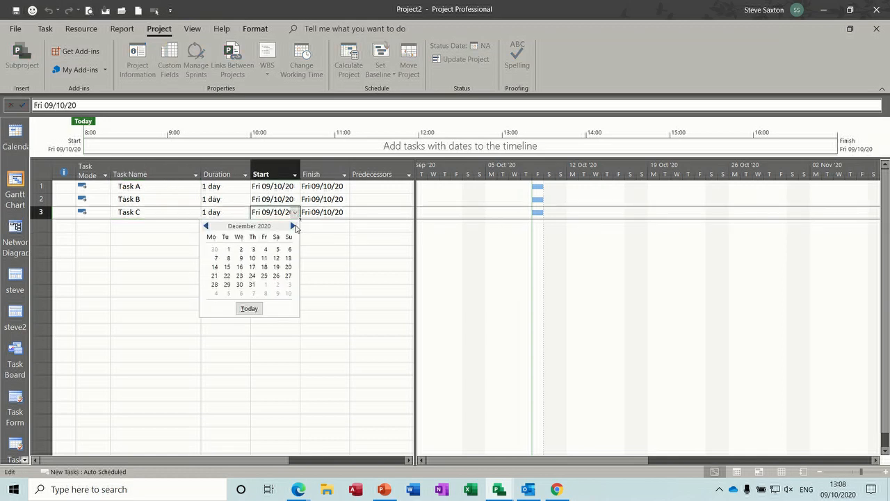
left_click(293, 226)
left_click(206, 226)
left_click(240, 277)
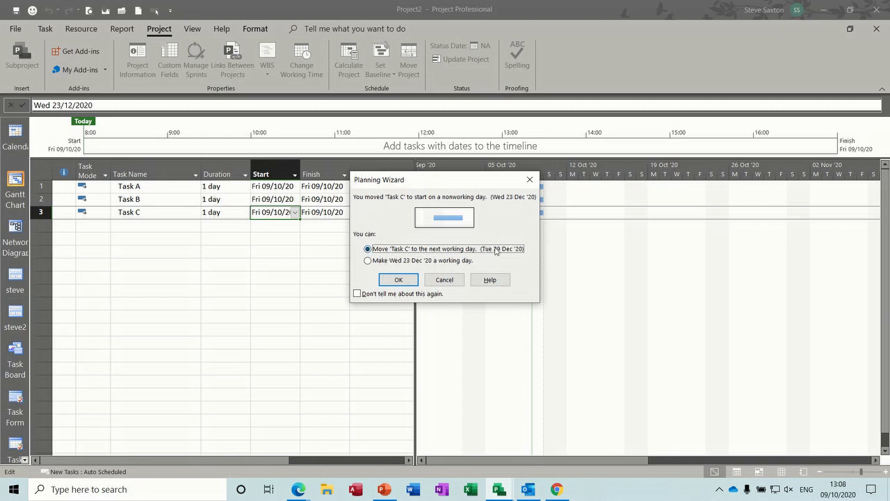
left_click(447, 281)
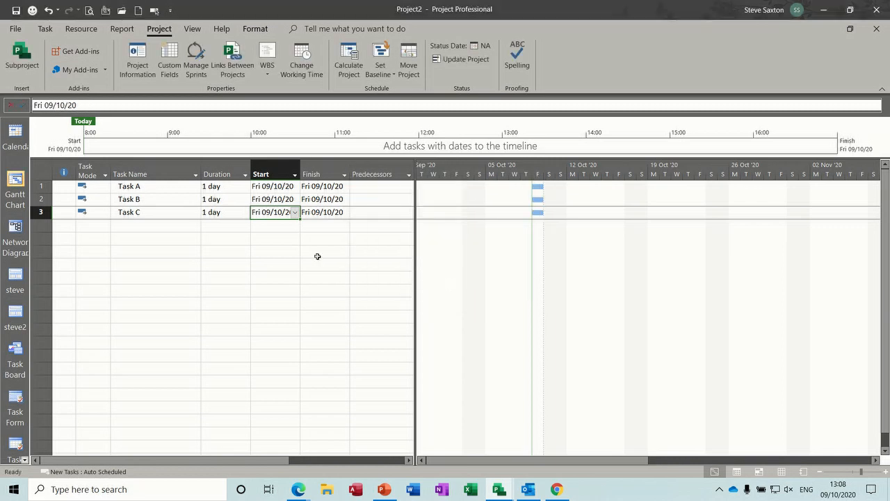
- Create a new base calendar named Engineers, not copied from an existing calendar, and accept the working time changes
left_click(147, 215)
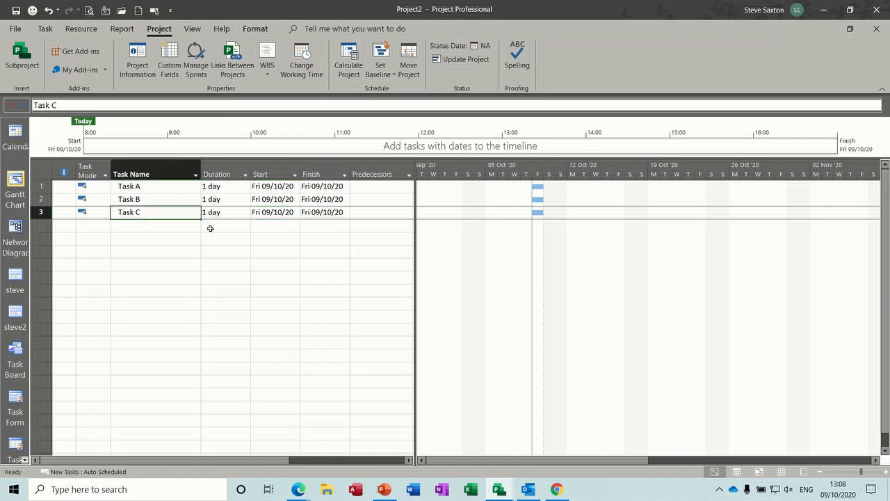
left_click(301, 56)
left_click_drag(366, 68, 304, 88)
left_click(494, 106)
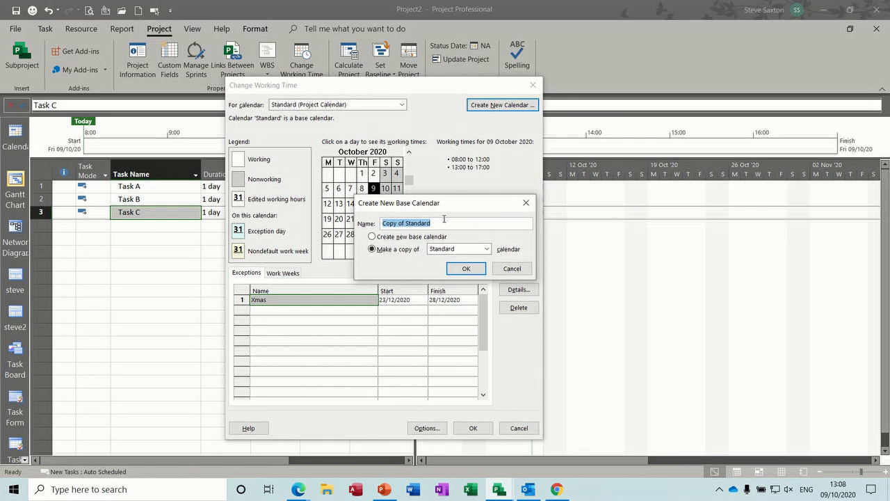
type("Engineers")
left_click(373, 237)
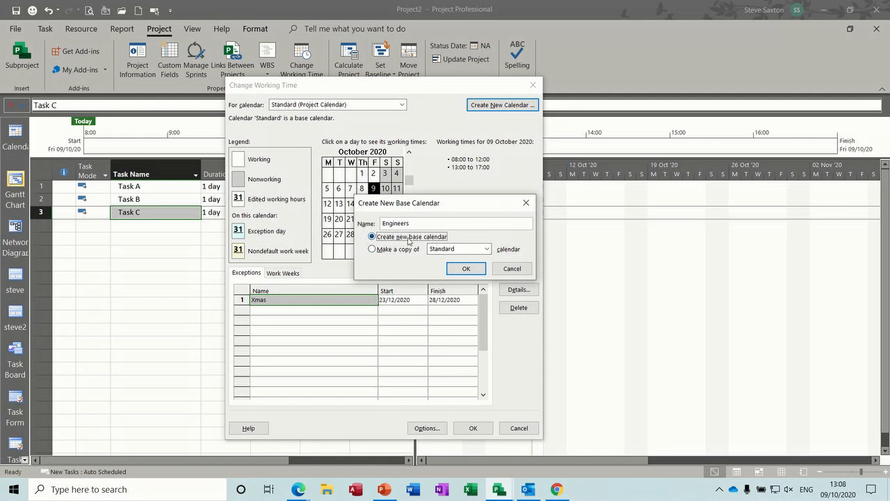
left_click(465, 269)
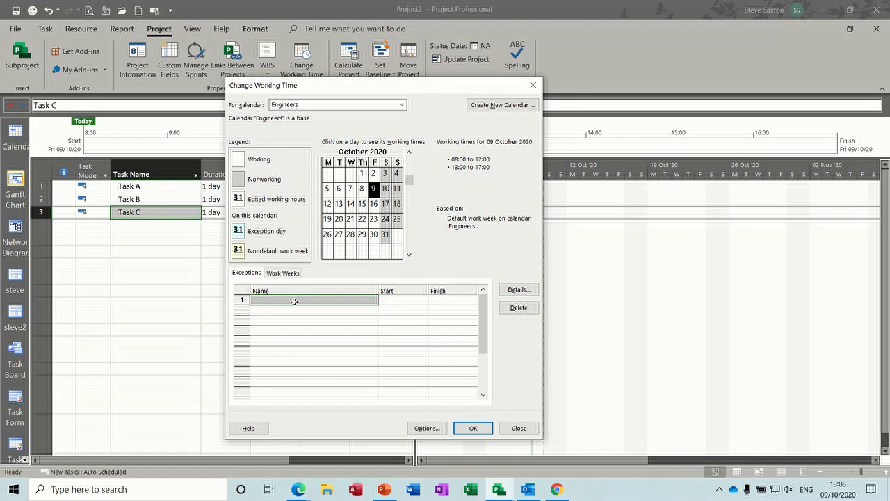
left_click(469, 429)
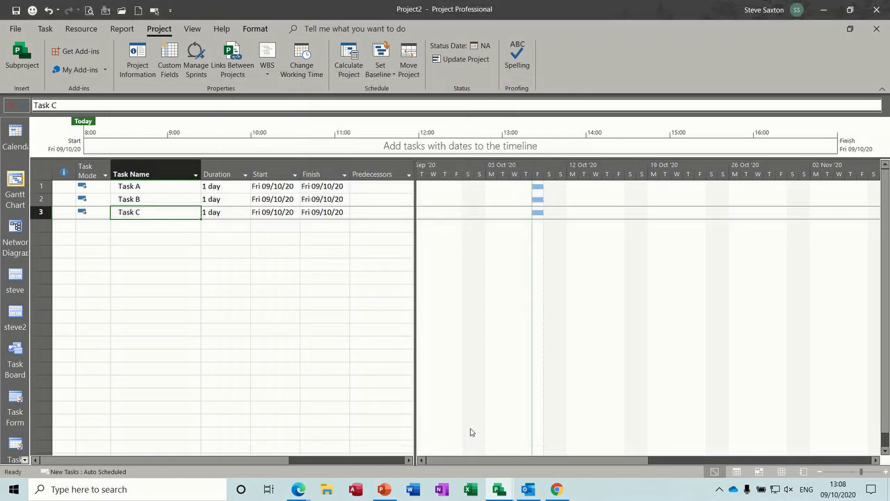
- In the Resource Sheet, open the first resource's working time and set its base calendar to Engineers
left_click(781, 472)
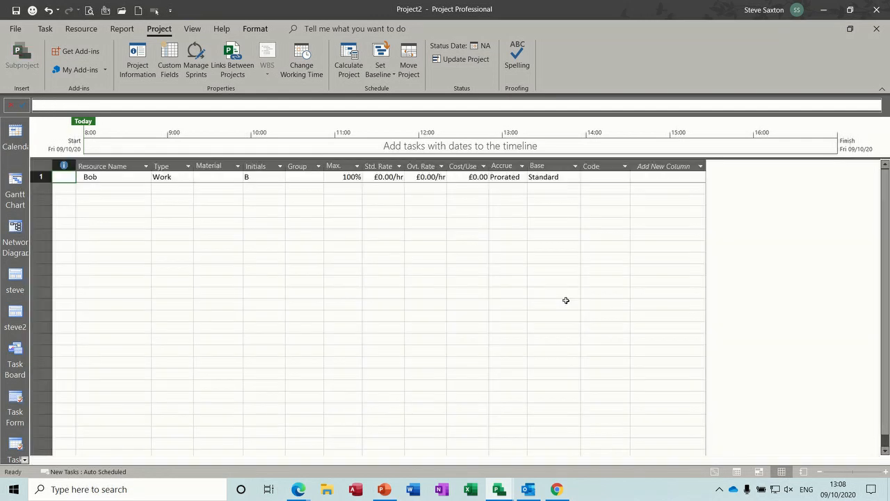
double_click(128, 179)
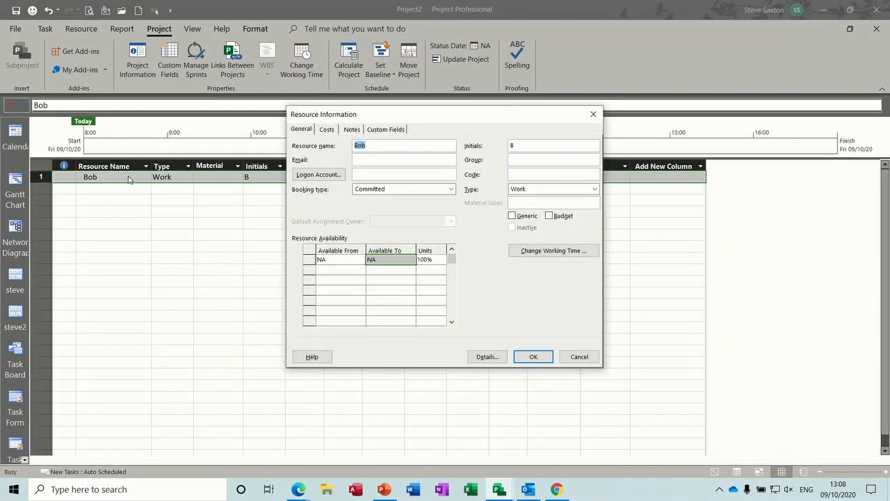
left_click(546, 252)
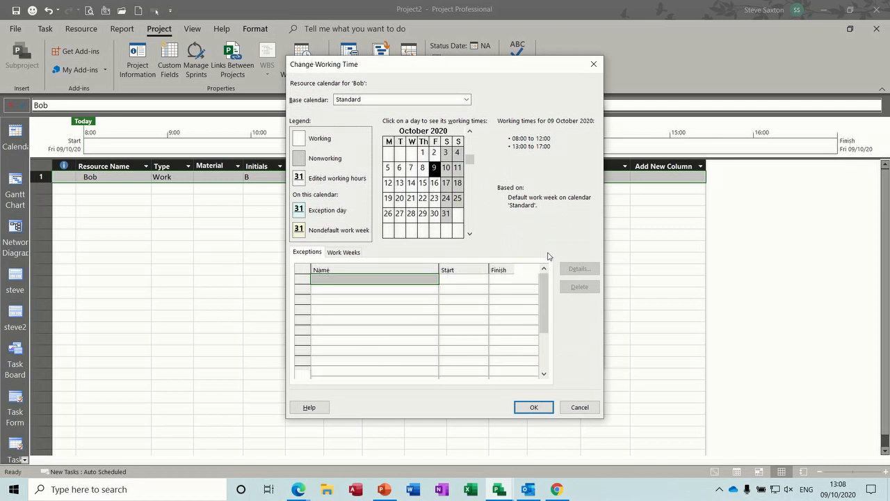
left_click(466, 100)
left_click(445, 119)
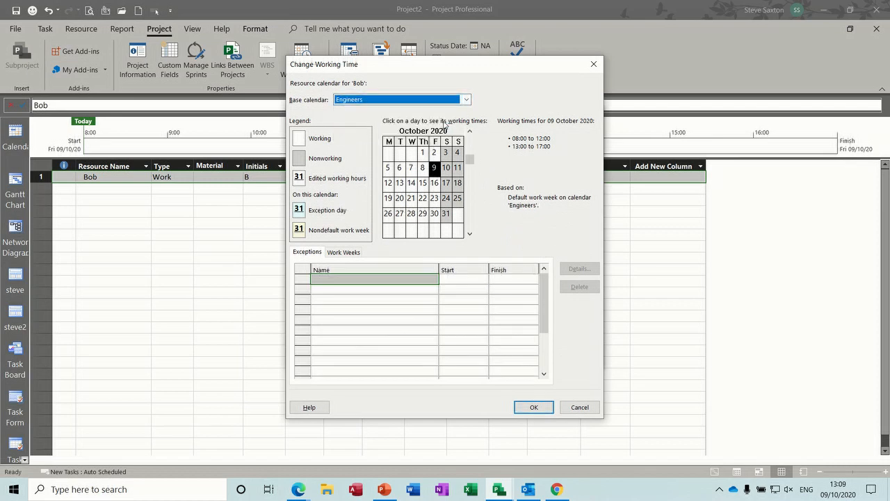
- Check December 2020 in the resource's calendar and confirm the calendar and resource information changes
left_click(470, 234)
left_click(470, 234)
left_click(470, 234)
left_click(470, 131)
left_click(434, 167)
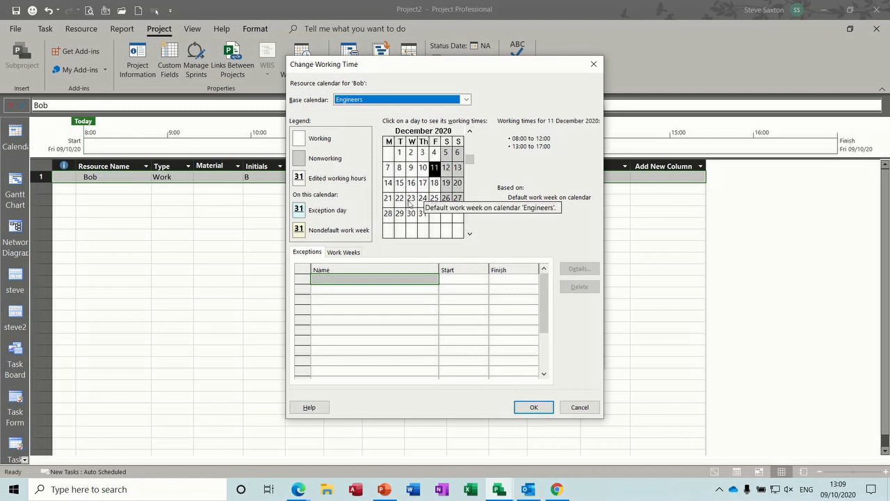
left_click(533, 408)
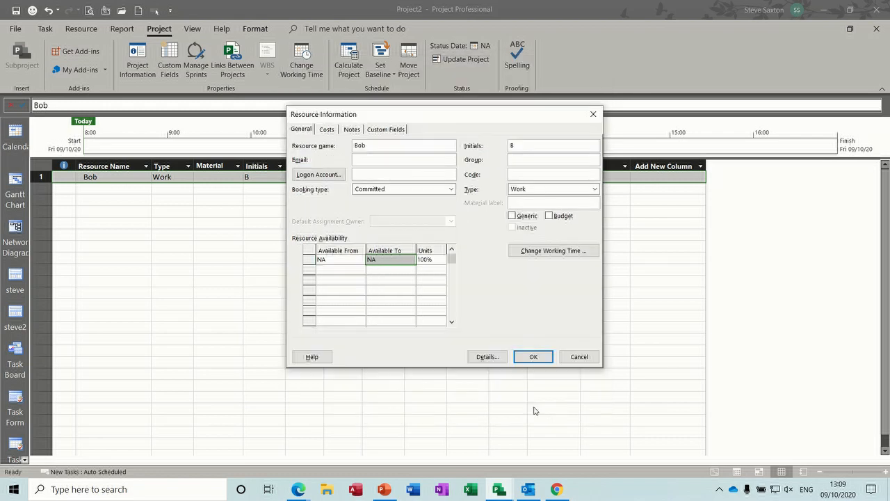
left_click(533, 357)
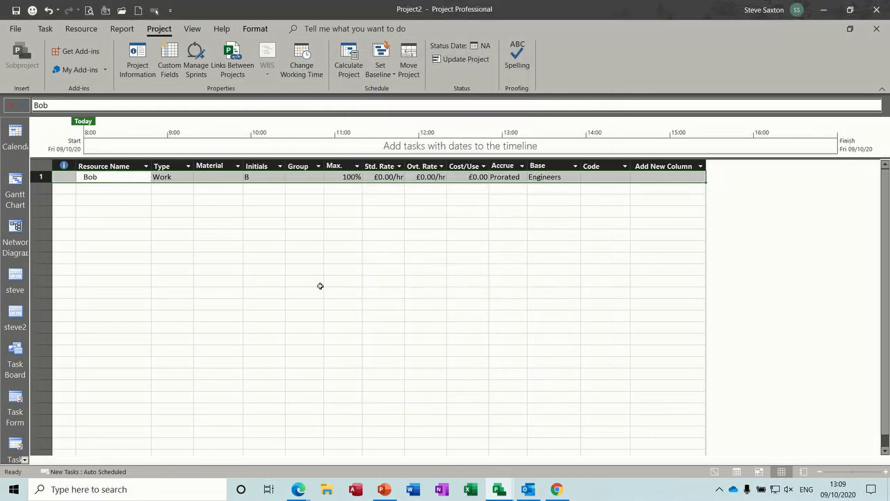
- Go back to the Gantt Chart and try again to start Task C on 23 December 2020
left_click(15, 186)
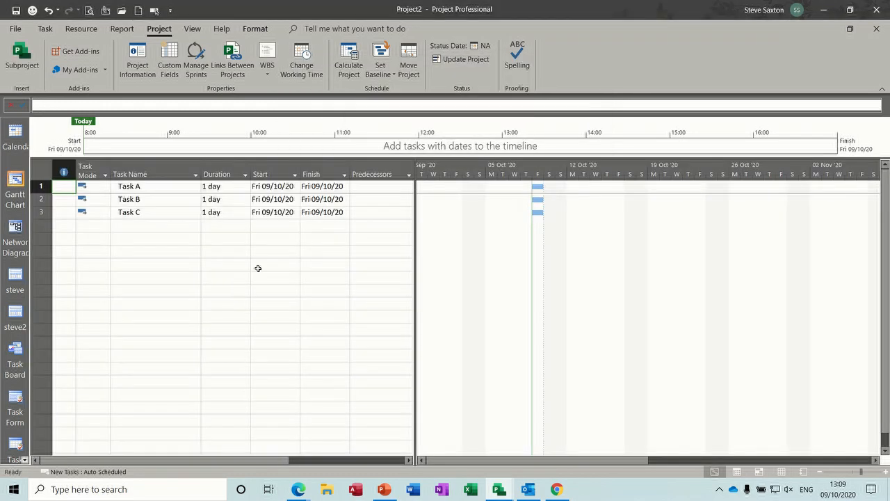
left_click(274, 213)
left_click(294, 214)
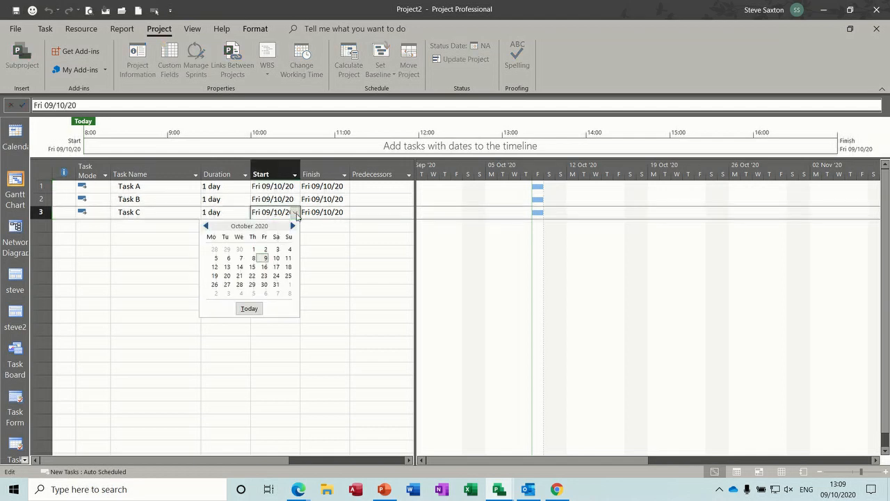
left_click(292, 227)
left_click(293, 227)
left_click(240, 276)
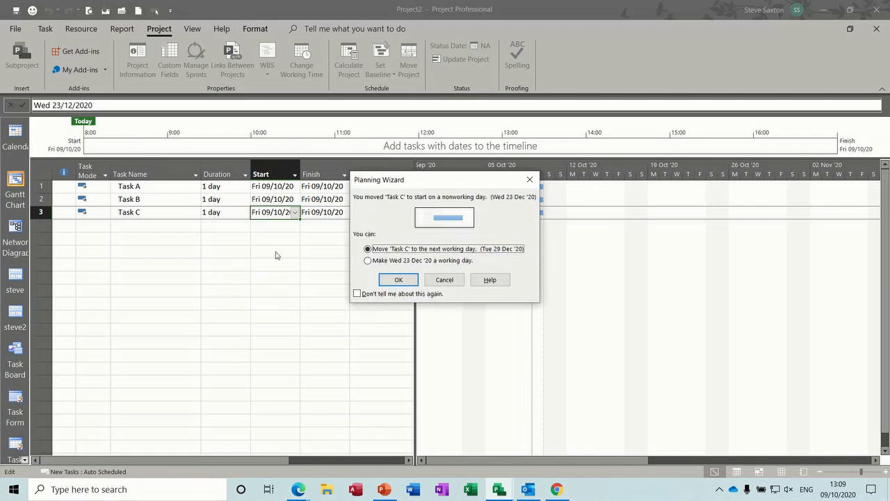
left_click(445, 282)
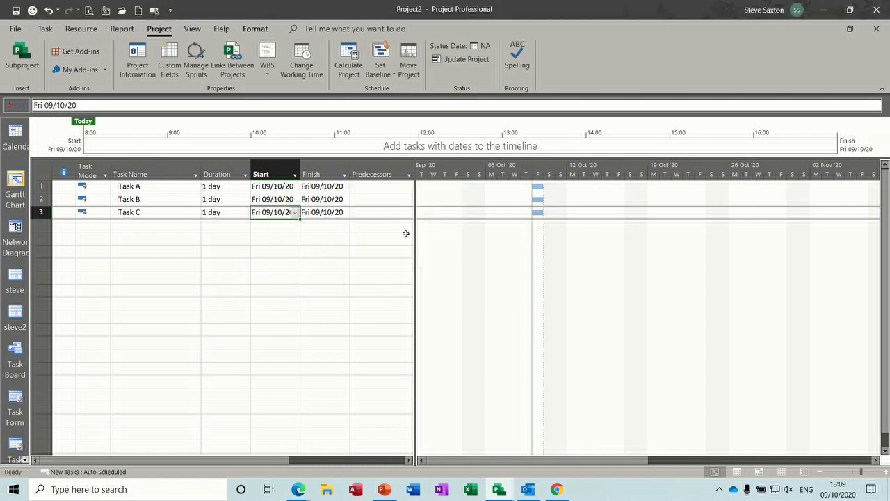
- Widen the task table to reveal Resource Names and assign the existing resource to Task C
left_click_drag(414, 237, 533, 232)
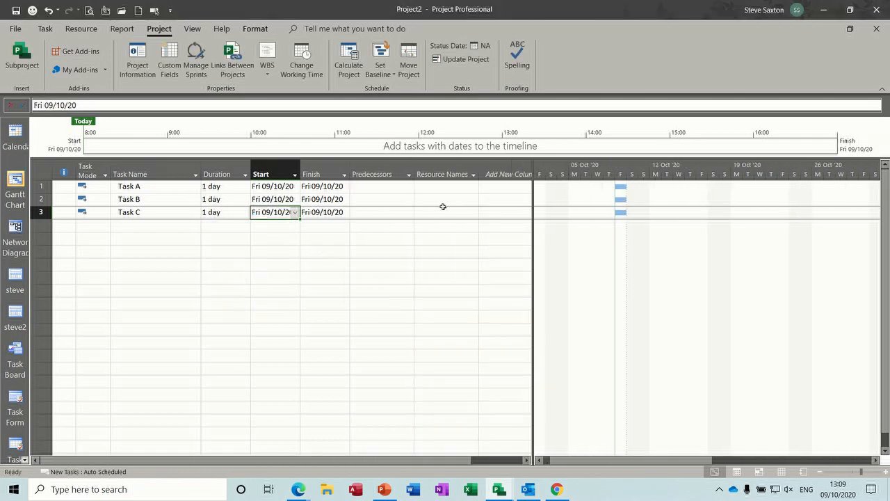
left_click(441, 213)
type("Bob")
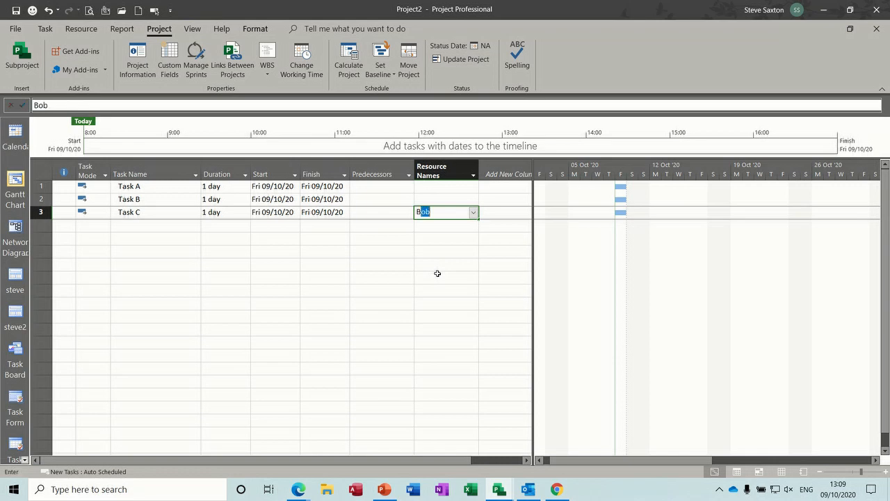
left_click(234, 225)
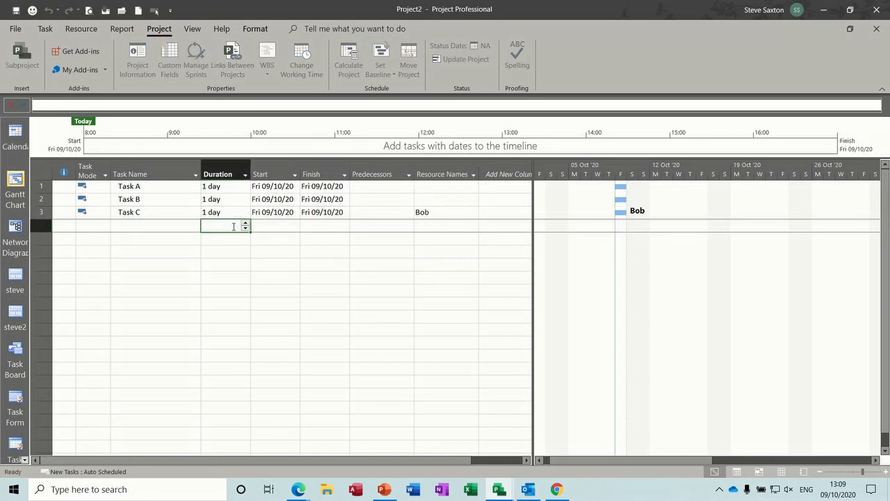
- Try to set the start date of Task C, with its resource assigned, to 23 December 2020
left_click(277, 212)
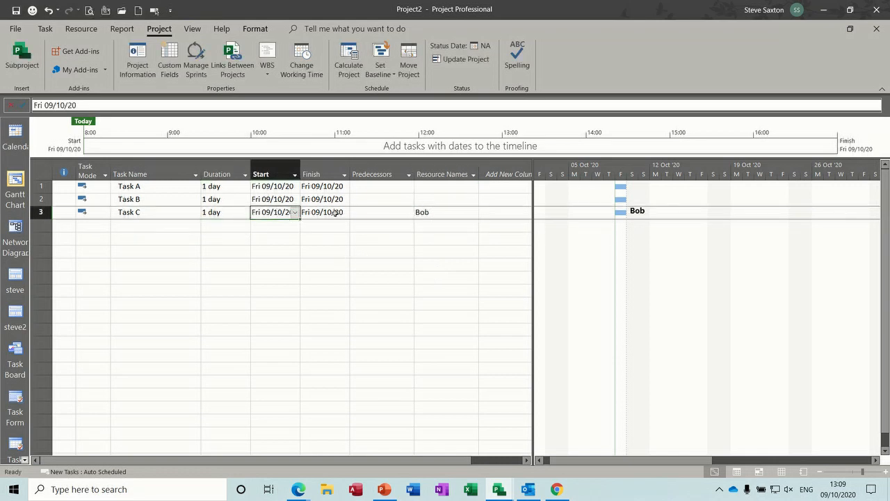
left_click(296, 213)
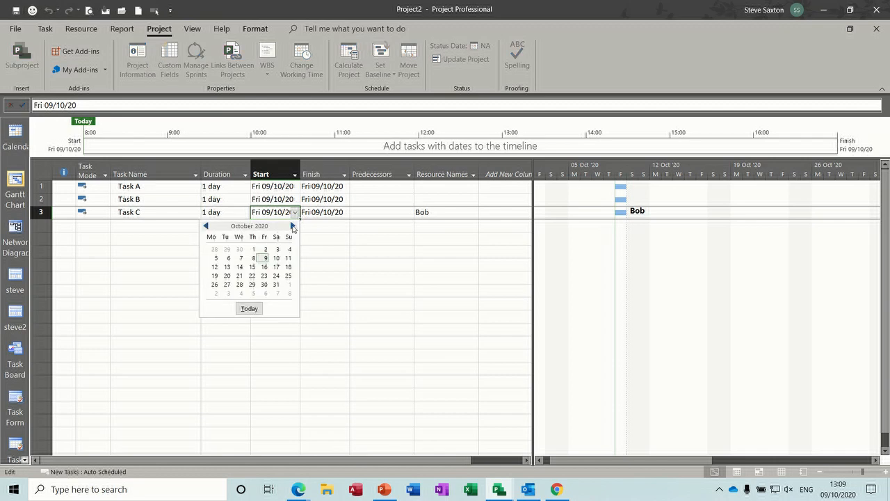
left_click(293, 226)
left_click(293, 226)
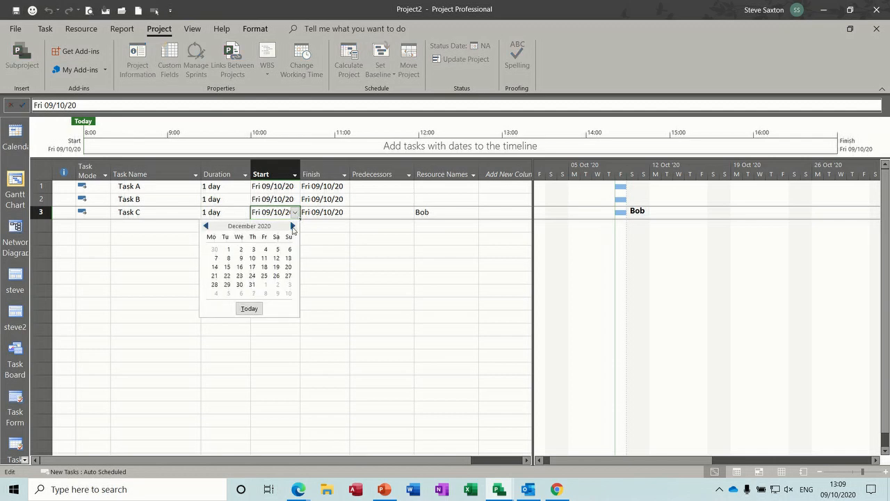
left_click(239, 276)
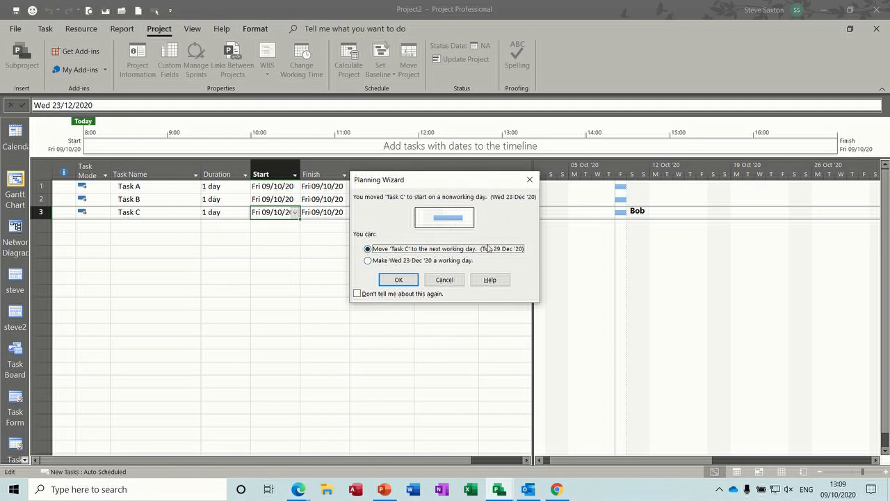
left_click(444, 280)
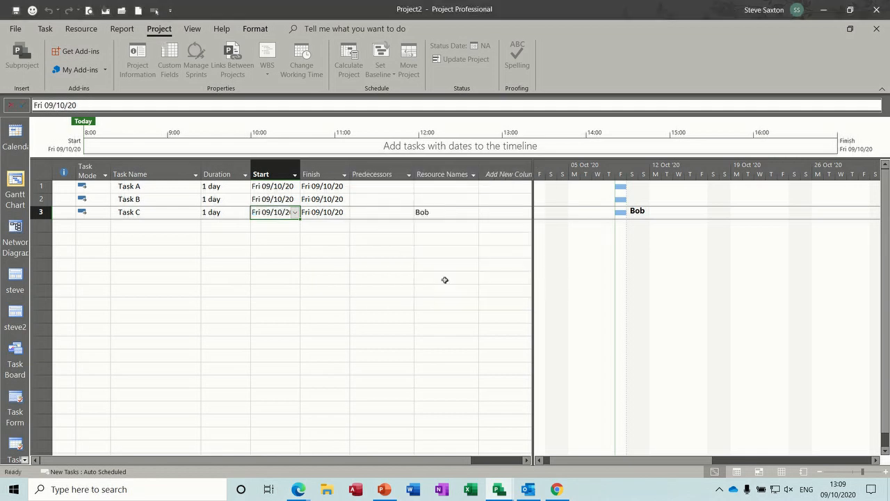
- Assign the Engineers calendar to Task C in its advanced task information and confirm
double_click(162, 213)
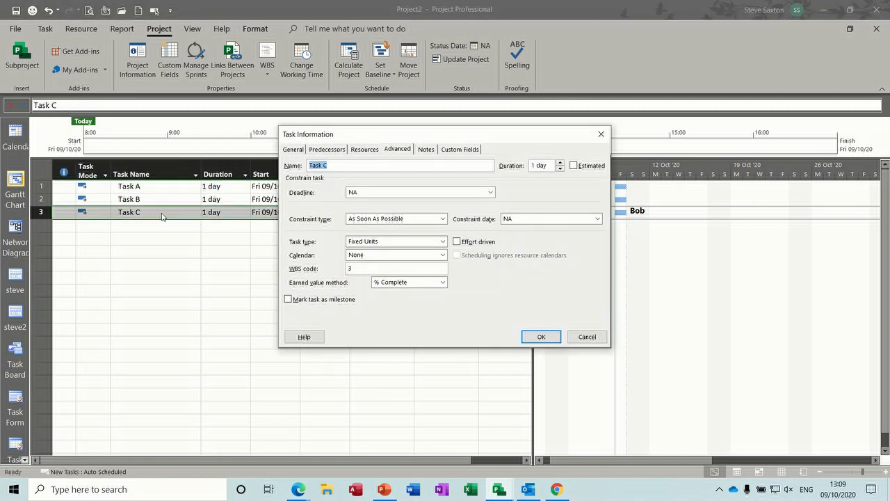
left_click(401, 152)
left_click(442, 255)
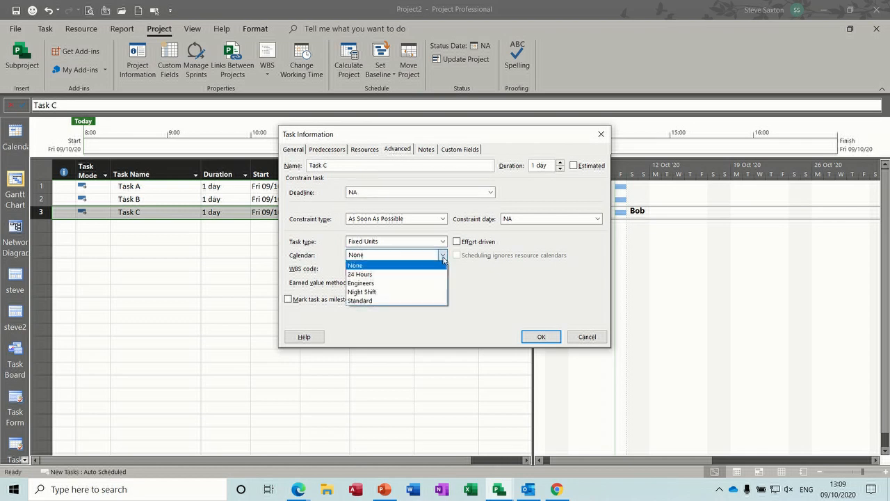
left_click(388, 283)
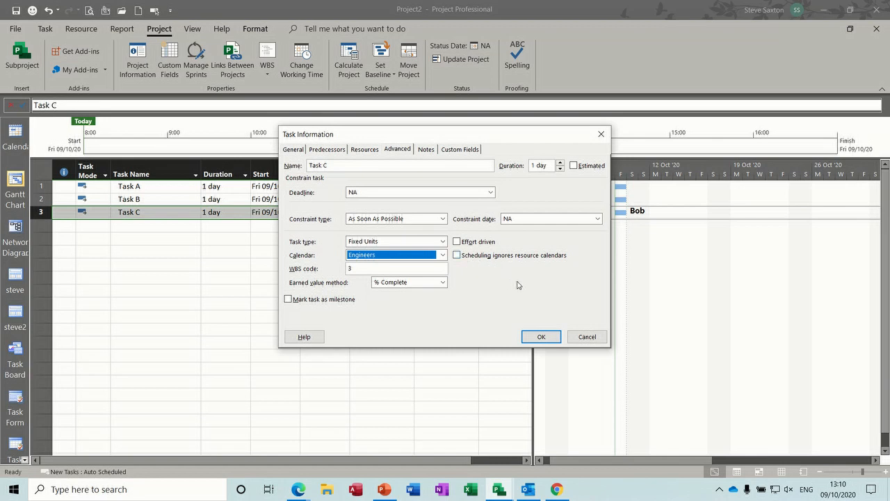
left_click(541, 338)
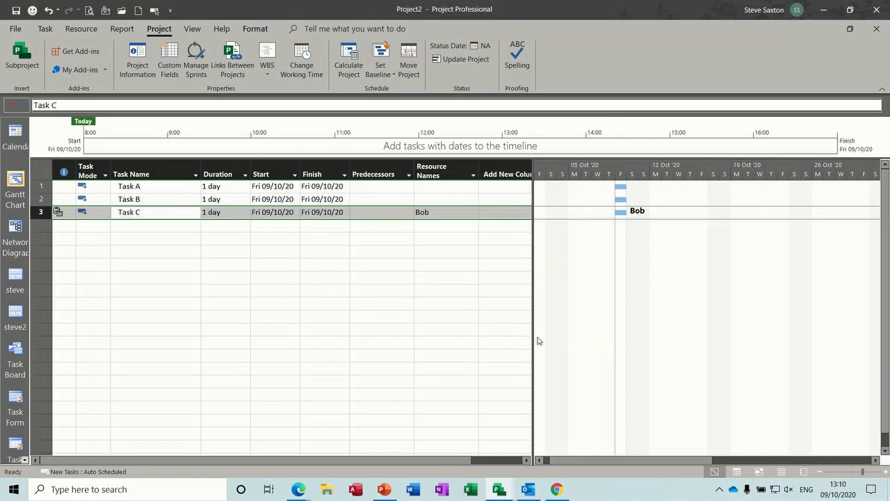
- Set the start date of Task C to 23 December 2020
left_click(283, 214)
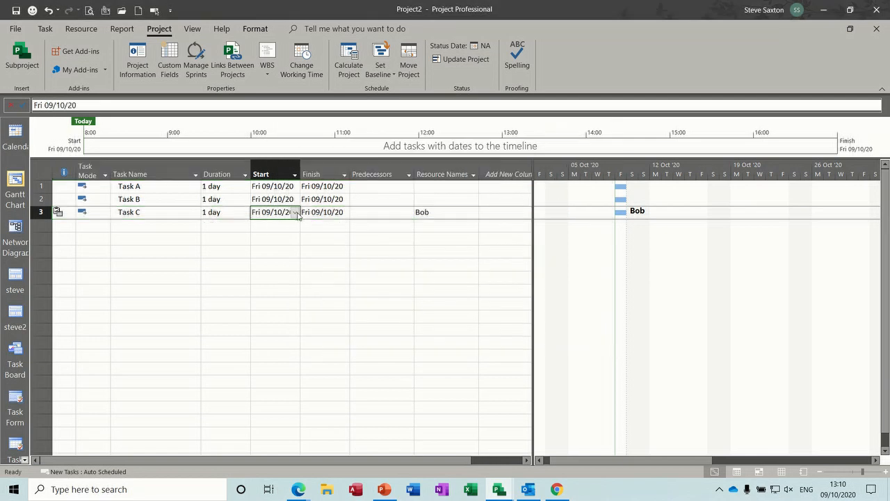
left_click(296, 213)
left_click(293, 227)
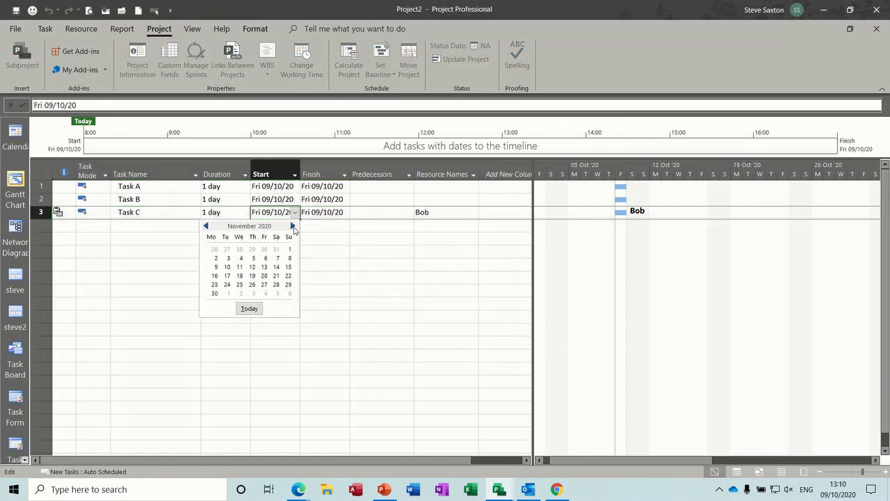
left_click(293, 227)
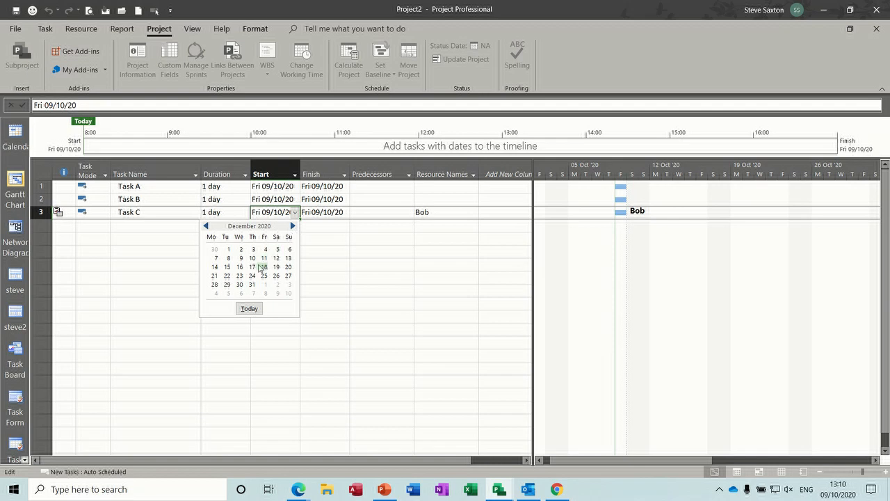
left_click(240, 276)
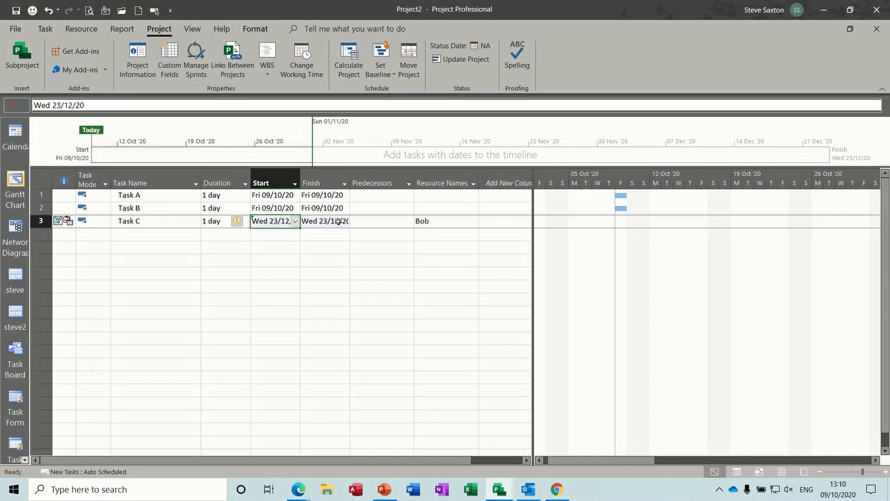
left_click(166, 223)
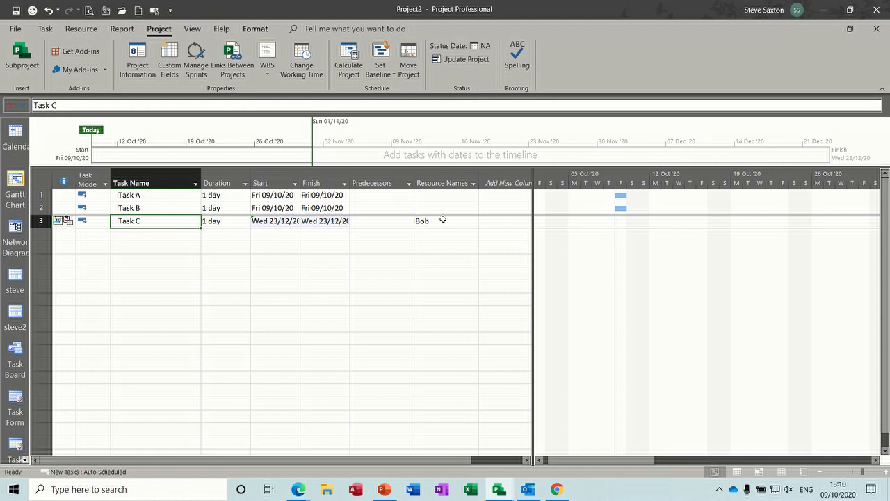
- Set the duration of Task C to 3 days and check its finish date
mouse_move(273, 220)
left_click(226, 221)
type("3")
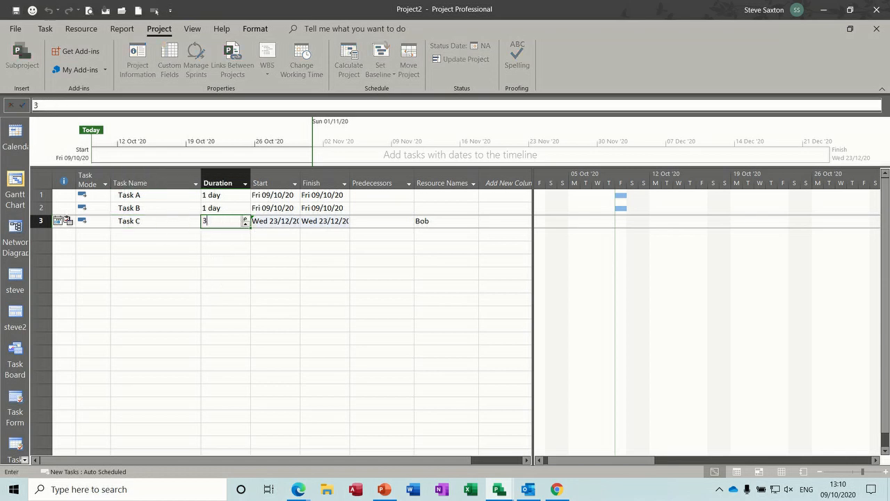
key("Return")
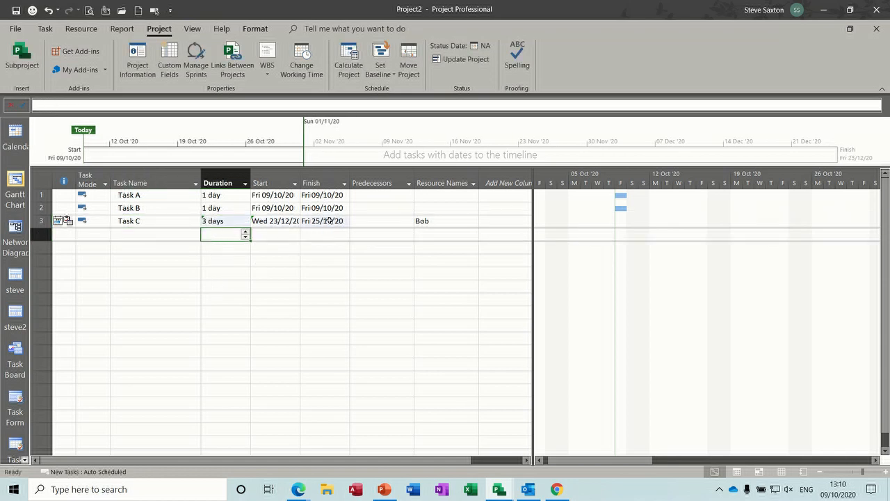
left_click(329, 221)
left_click(161, 221)
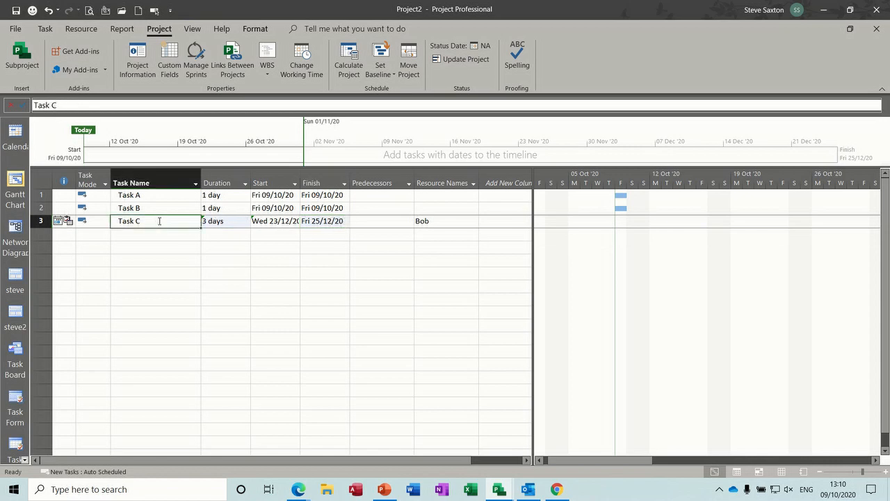
mouse_move(67, 221)
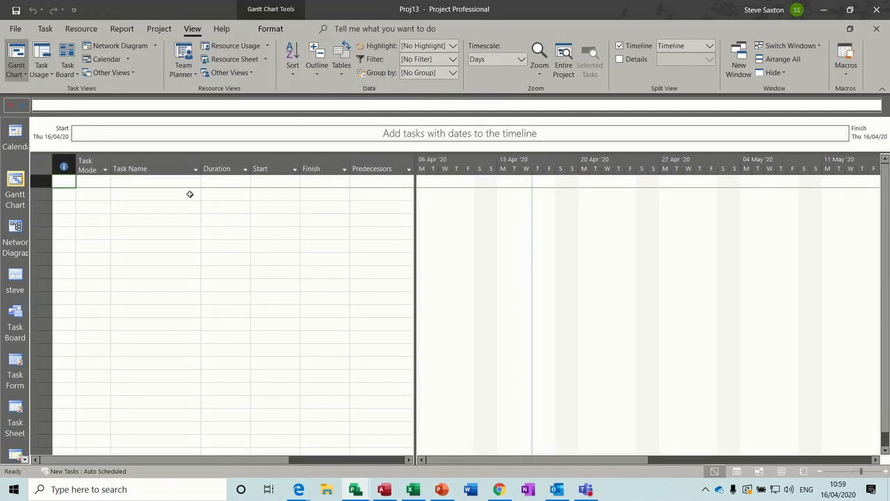
- Add a task named Process with a duration of 2 days in the first row of the blank project Proj13
left_click(165, 182)
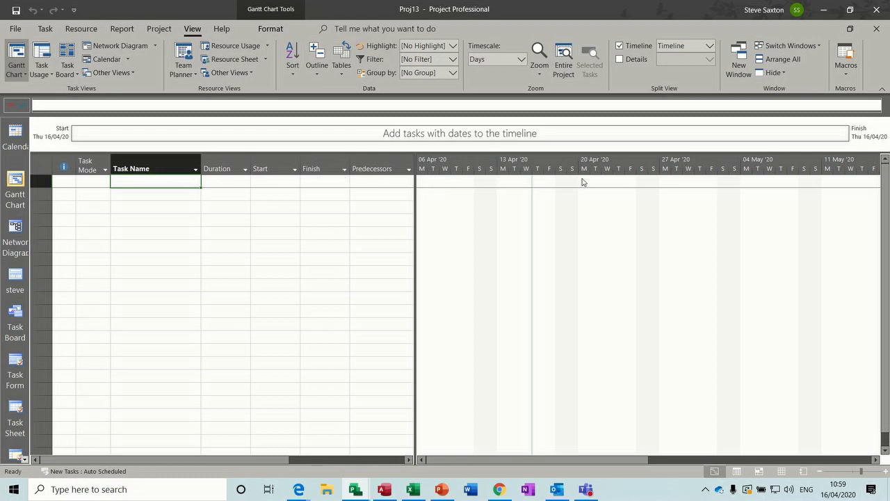
left_click(180, 194)
left_click_drag(180, 194, 185, 284)
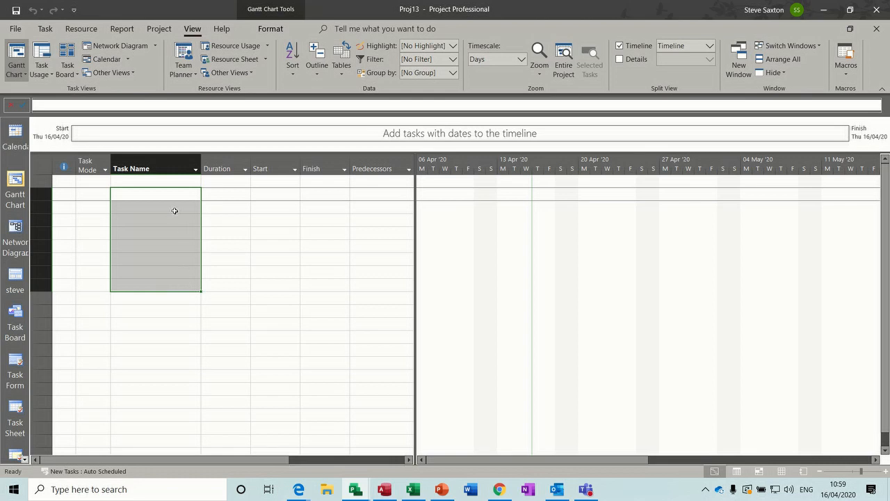
left_click(164, 182)
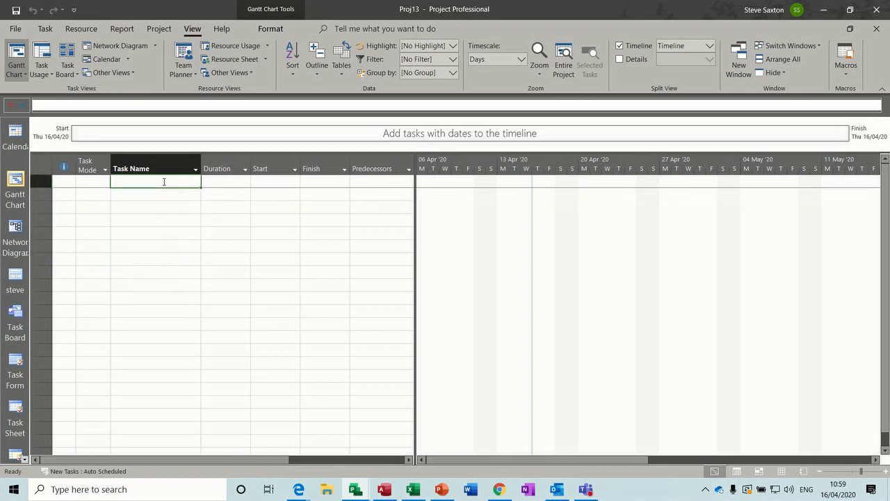
type("Tas")
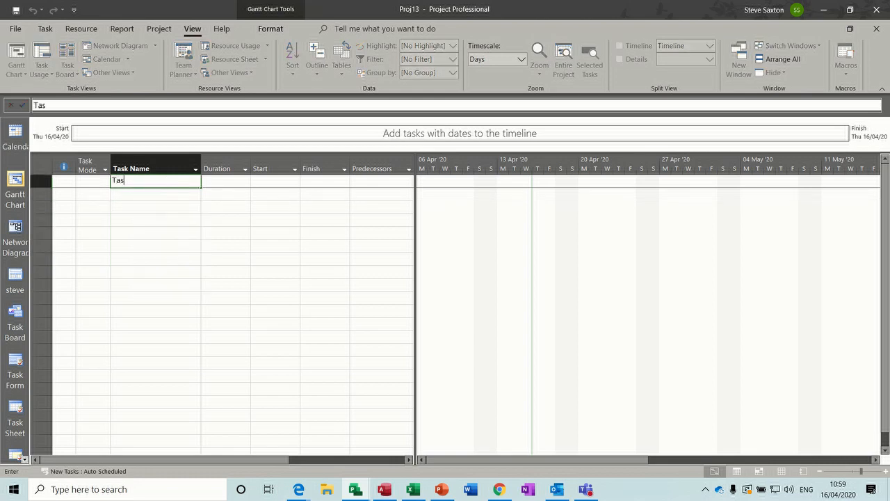
key("BackSpace")
key("BackSpace")
type("Process")
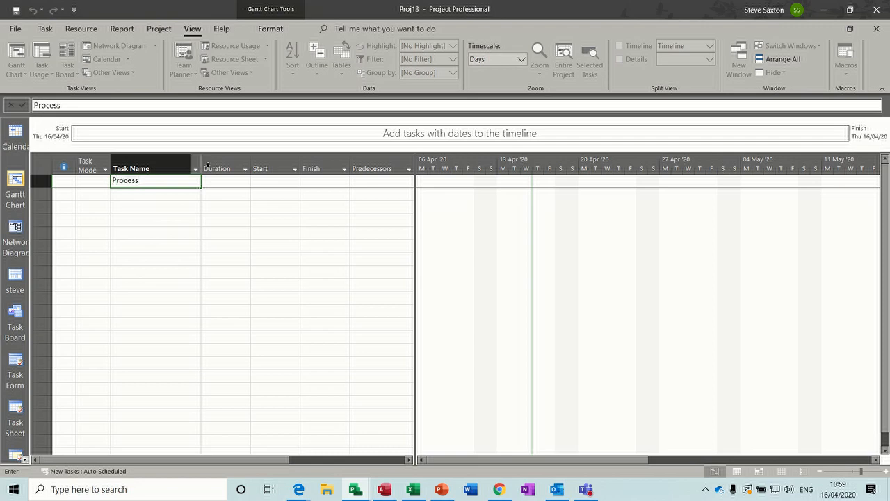
left_click(237, 180)
type("2")
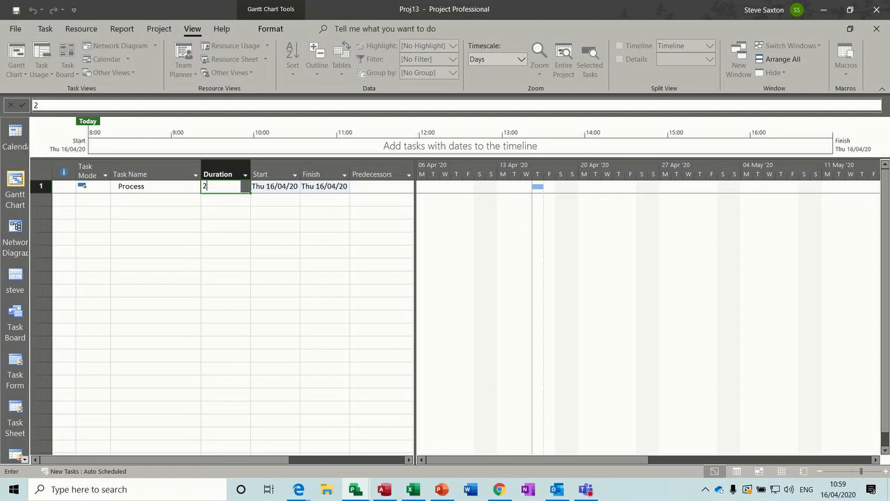
left_click(167, 199)
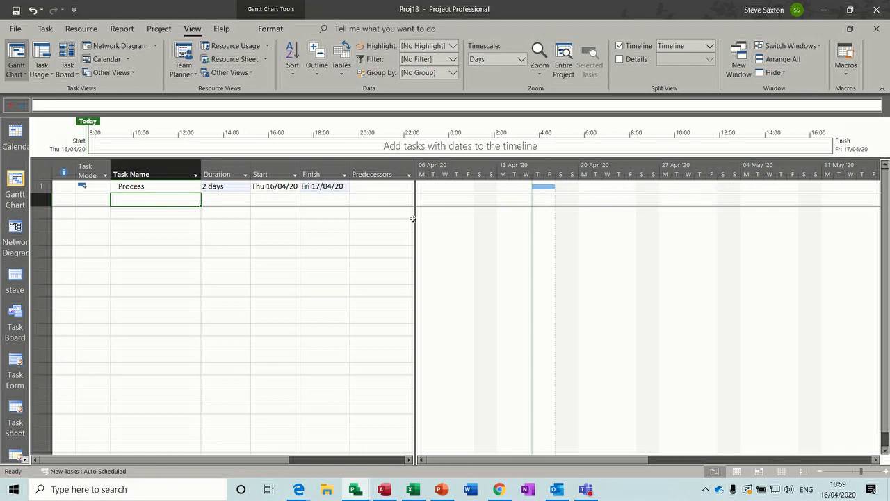
double_click(449, 231)
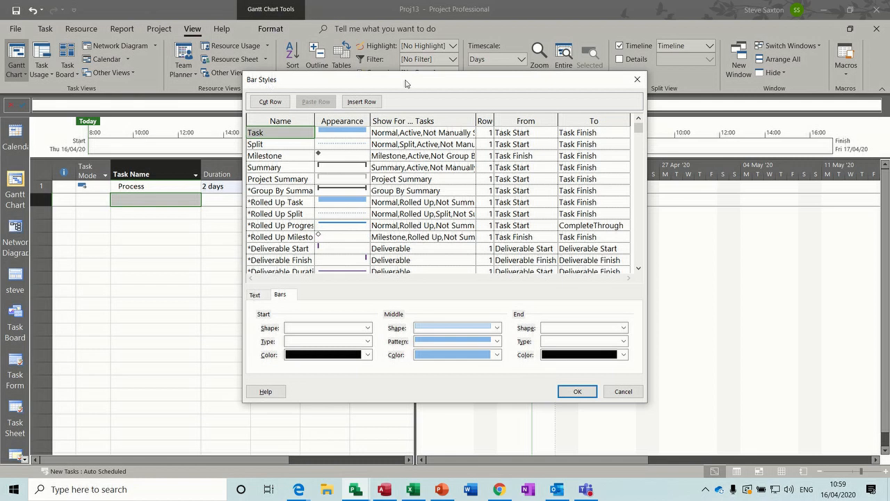
left_click(637, 79)
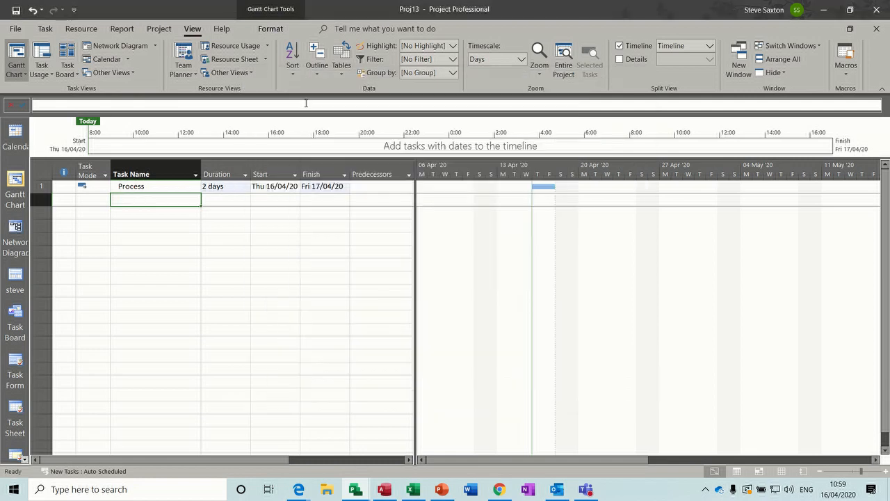
double_click(518, 250)
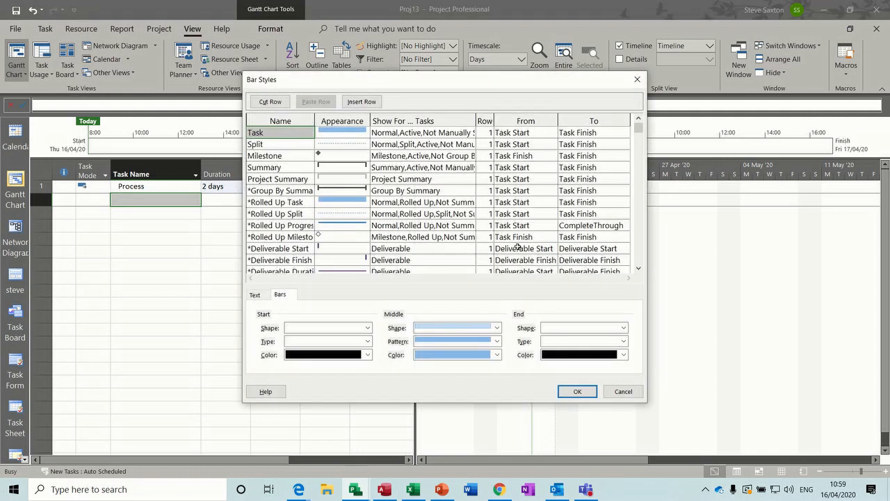
left_click(637, 79)
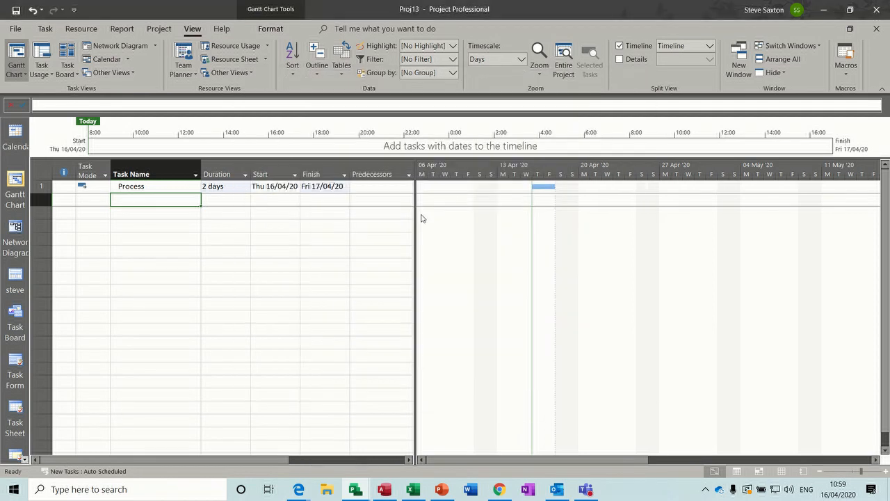
double_click(516, 237)
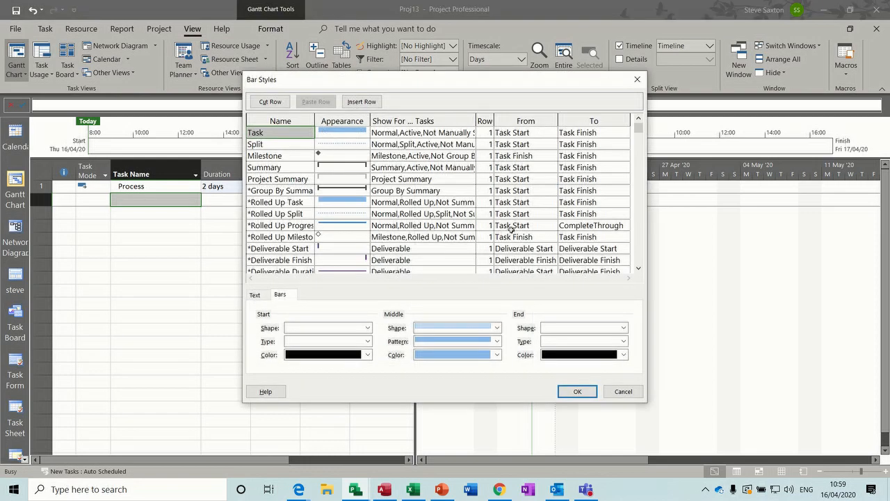
left_click(635, 79)
- Open the Gantt chart's Bar Styles and add a new bar style named Process below Manual Progress
left_click(271, 29)
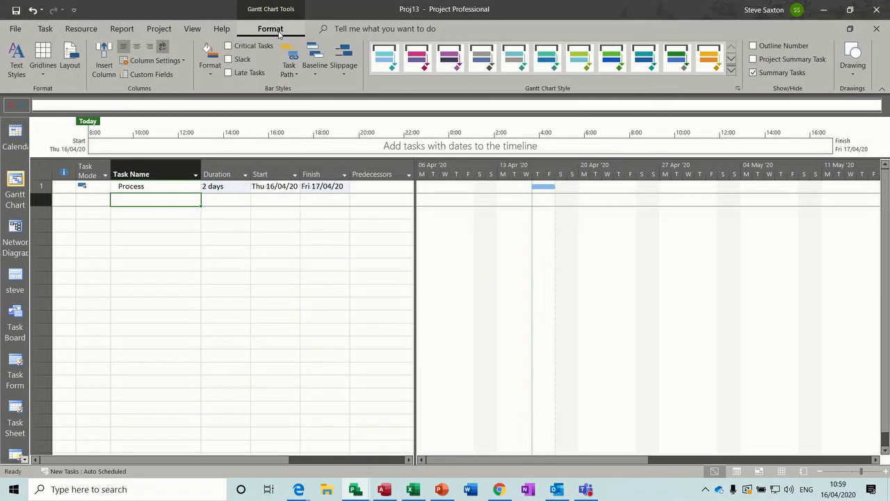
left_click(209, 75)
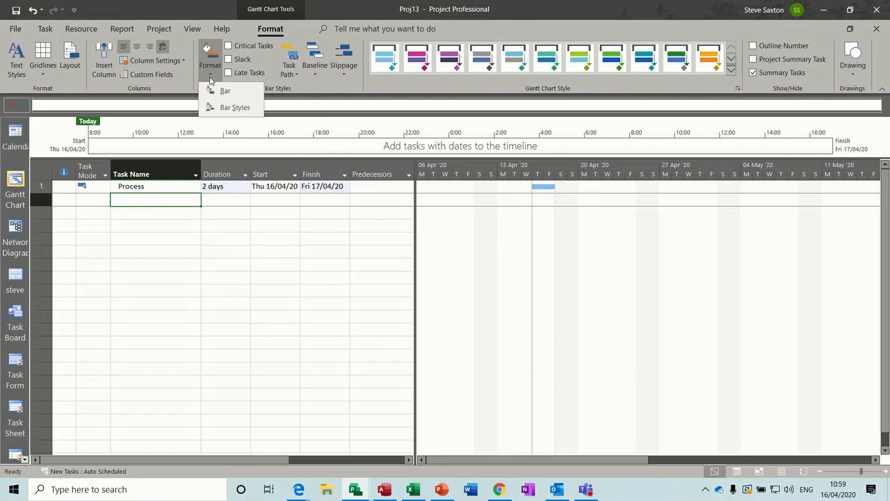
left_click(241, 109)
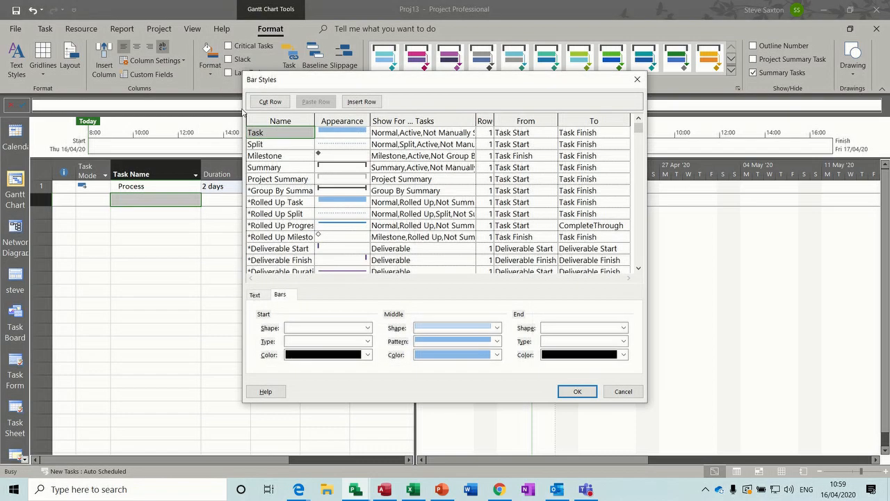
left_click_drag(440, 86, 429, 81)
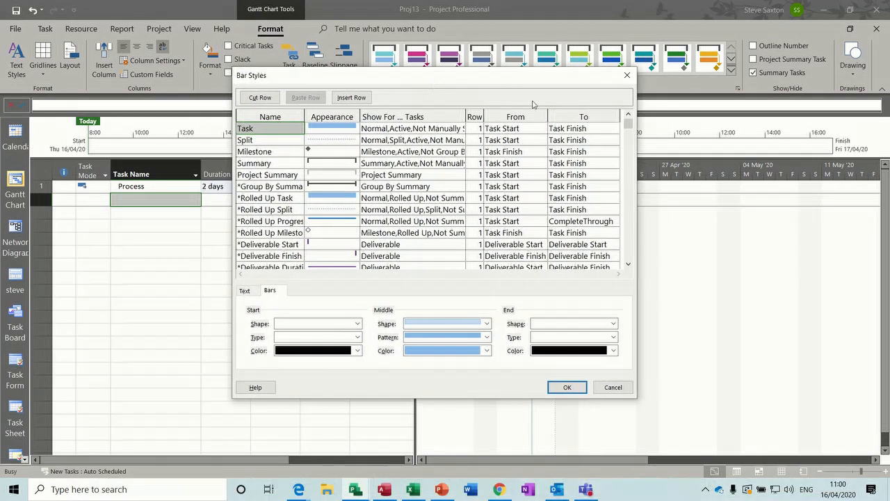
left_click(628, 263)
left_click_drag(628, 265, 628, 267)
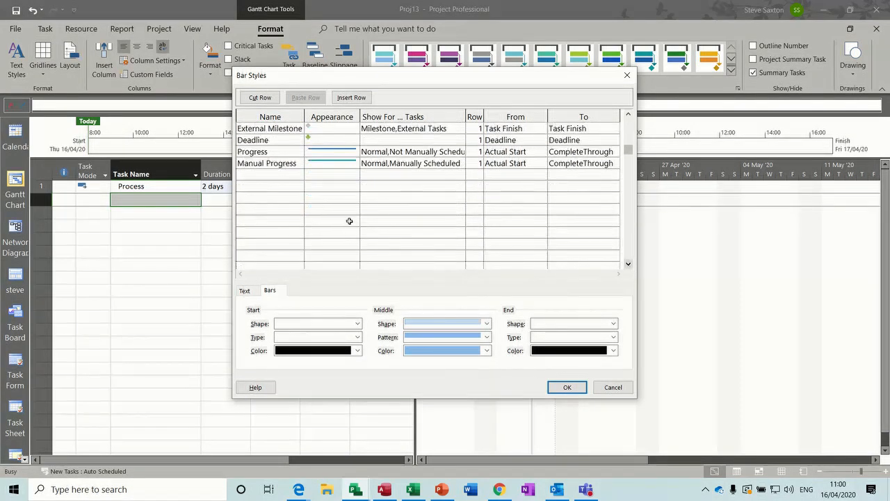
left_click(269, 174)
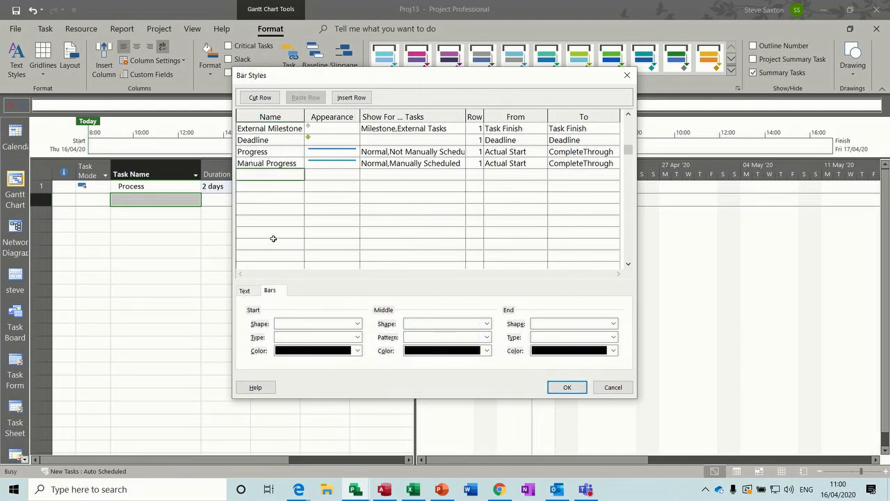
type("Pr")
left_click(331, 178)
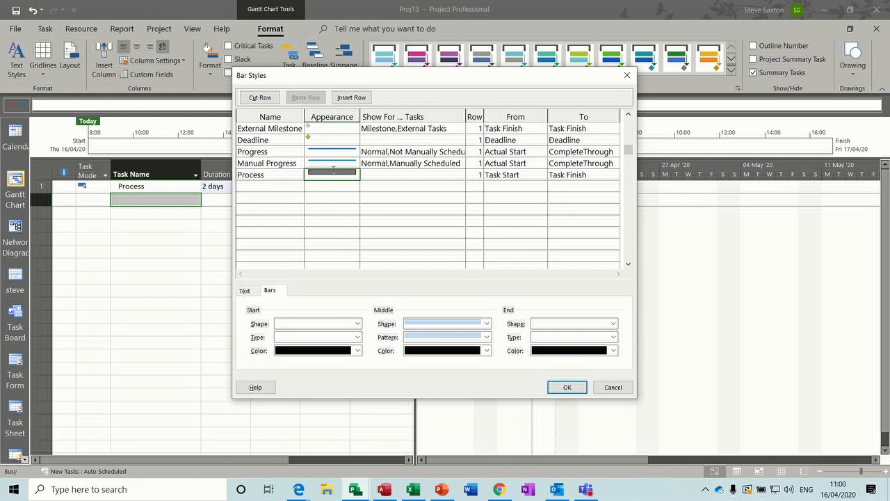
- Set the start colour of the Process bar style to red and its start shape to a solid left-pointing triangle
left_click(357, 351)
left_click(288, 318)
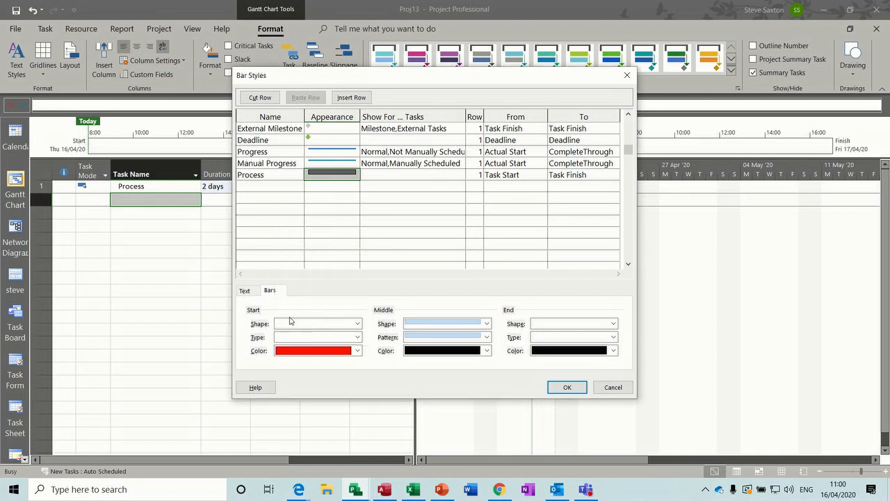
left_click(357, 324)
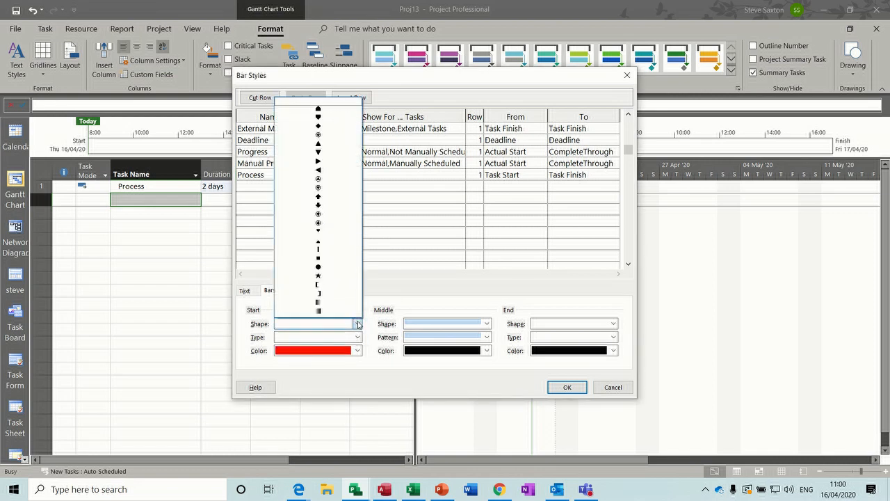
left_click(318, 170)
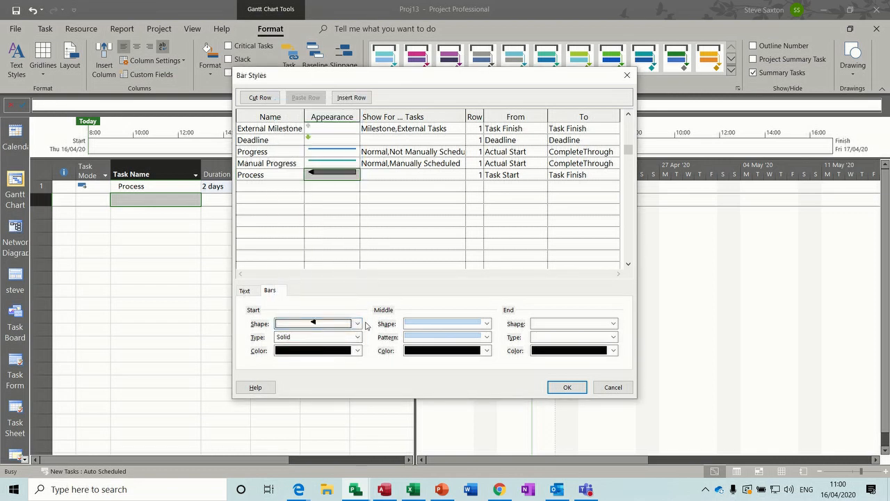
- Set the Process bar style's middle colour to light green and its end shape to a solid red right-pointing triangle
left_click(485, 351)
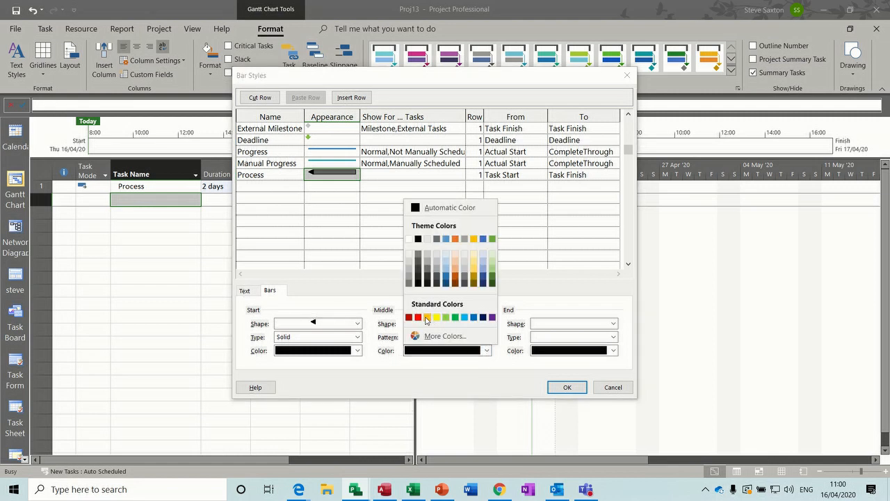
left_click(446, 318)
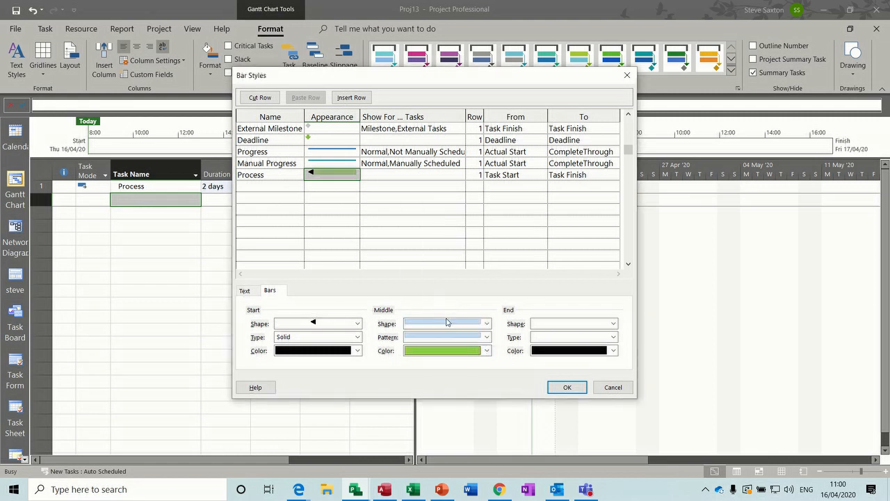
left_click(613, 323)
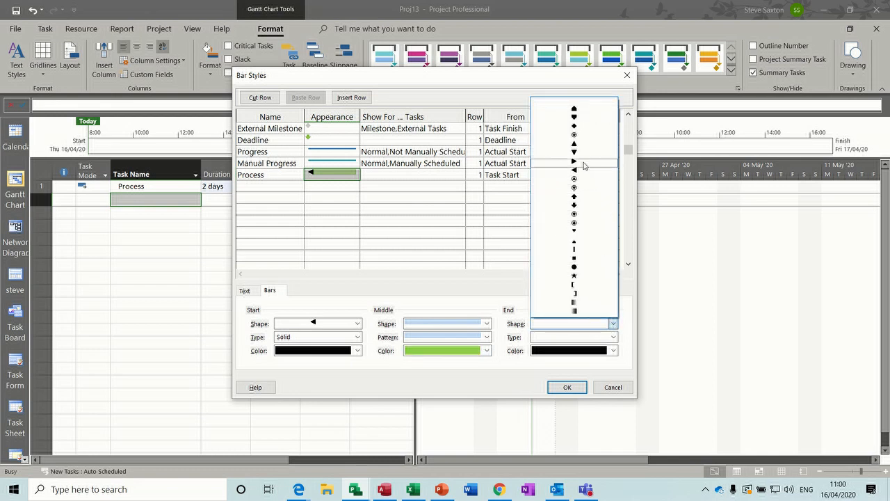
left_click(584, 163)
left_click(609, 350)
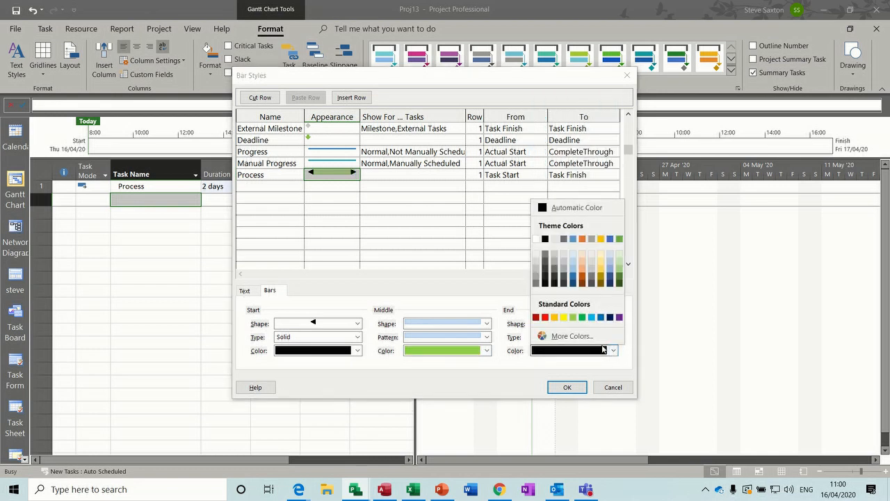
left_click(545, 317)
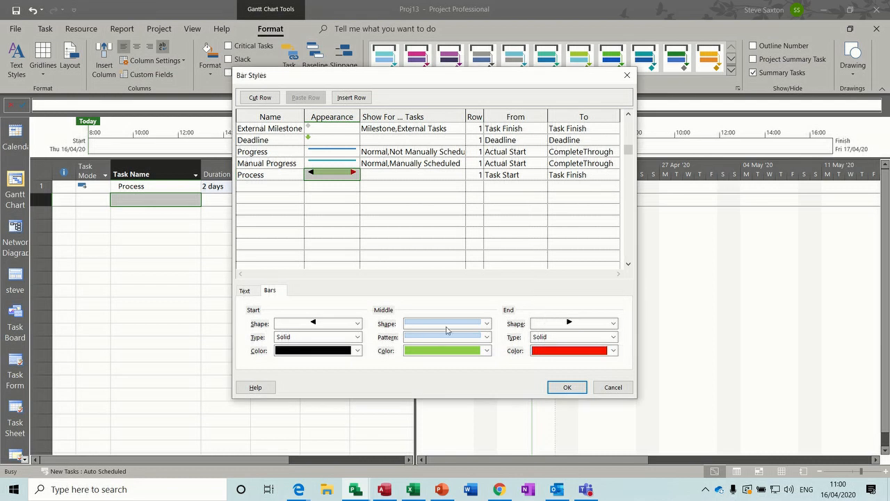
- Set the start triangle of the Process bar style to red
left_click(358, 350)
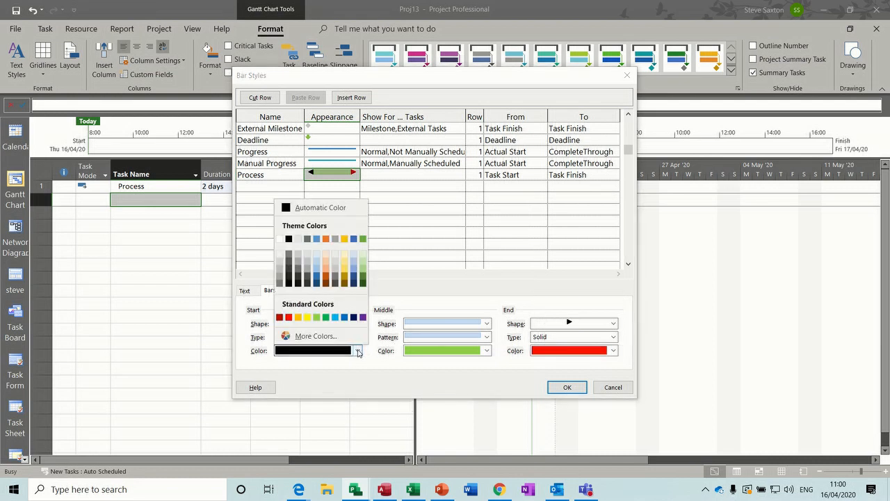
left_click(289, 318)
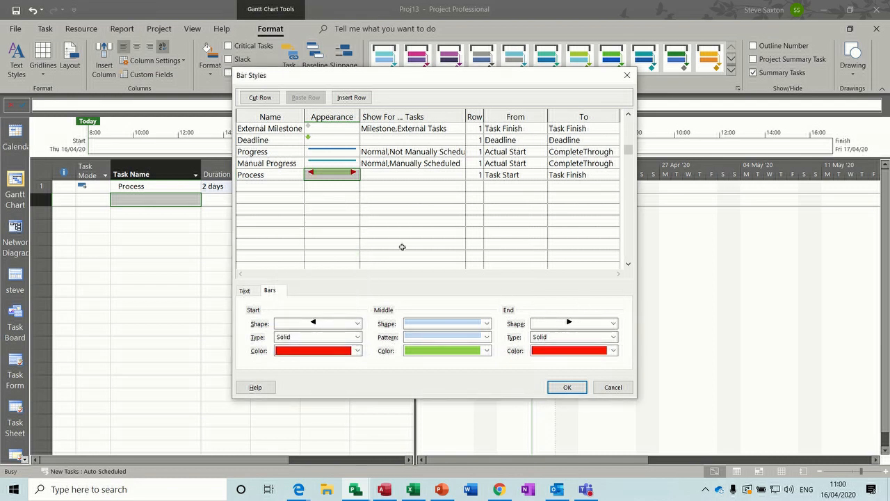
left_click(341, 185)
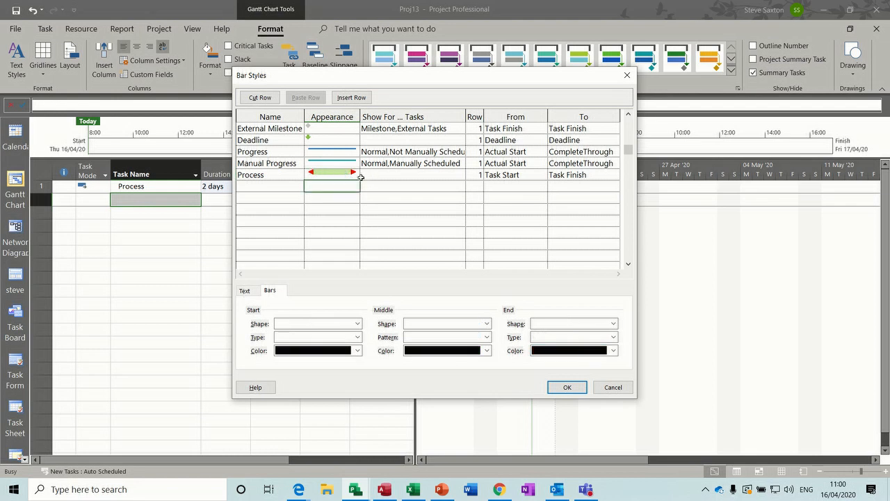
- Make the Process bar style show for Normal tasks
left_click(390, 175)
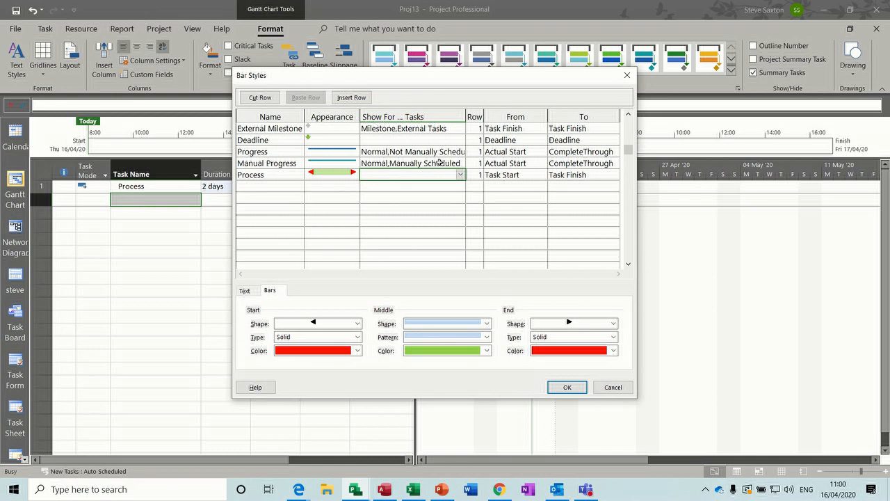
left_click(459, 175)
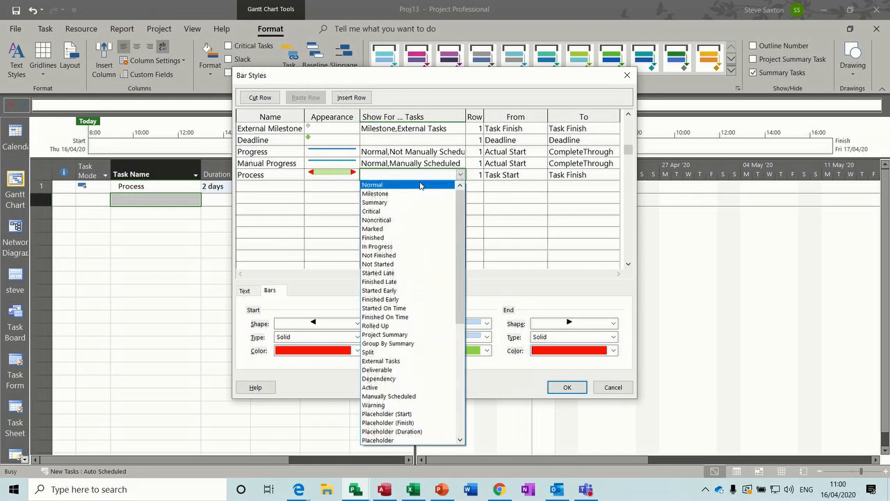
left_click(411, 184)
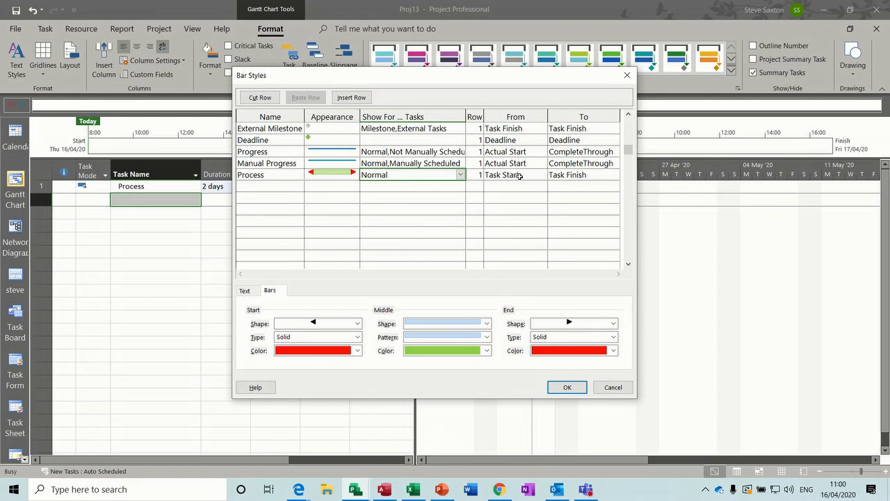
left_click_drag(458, 76, 521, 214)
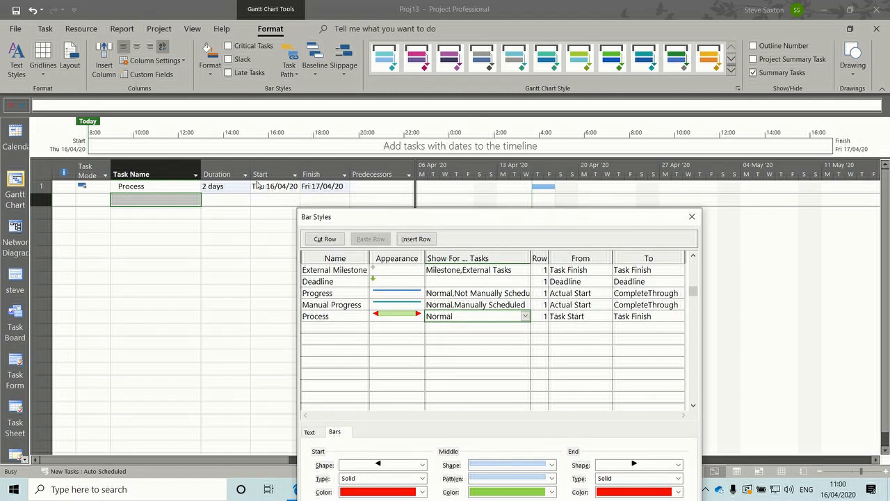
left_click_drag(416, 218, 313, 106)
- Set the Process bar style to run from Start1 to Finish1 and apply the bar style changes
left_click(475, 203)
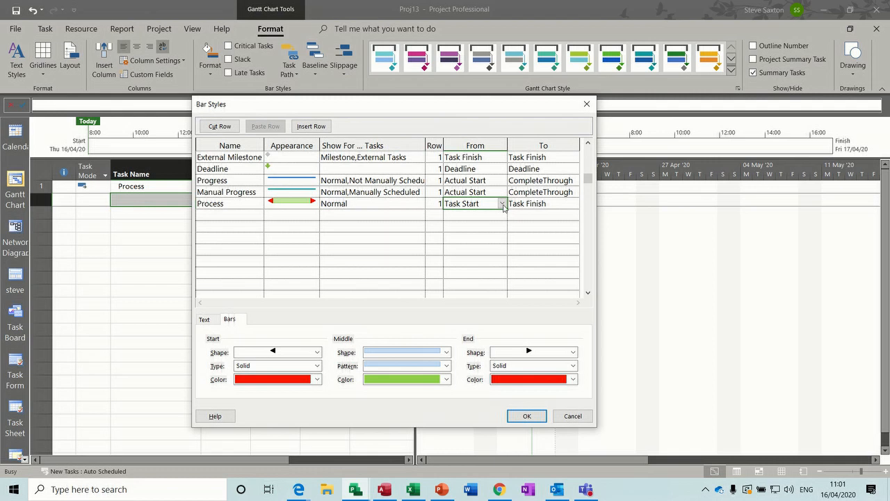
left_click(501, 204)
type("sh")
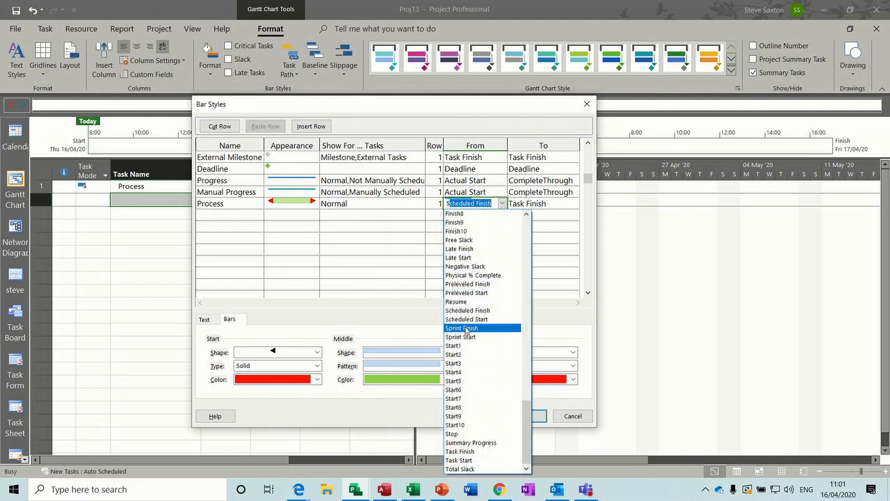
left_click(459, 346)
left_click(538, 203)
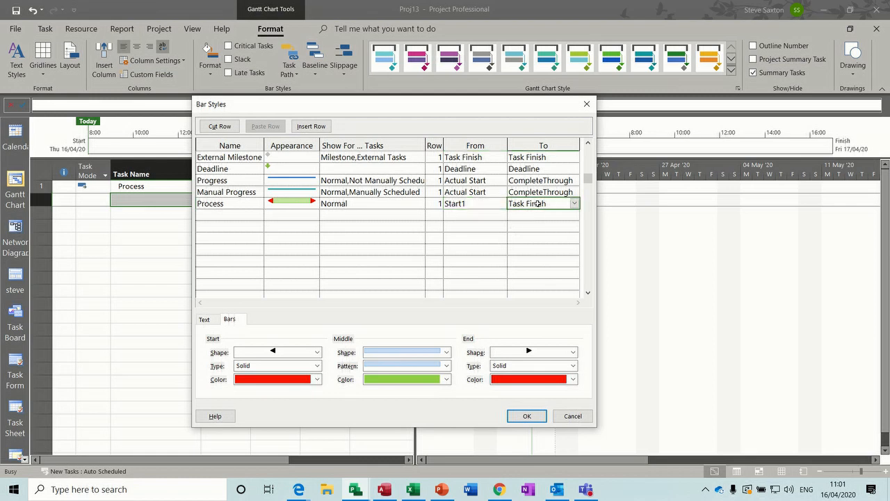
type("f")
left_click(521, 215)
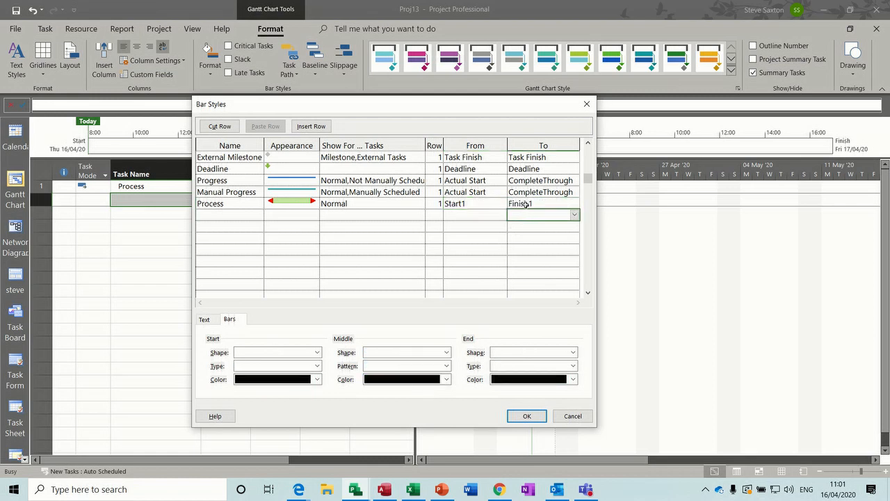
left_click(544, 203)
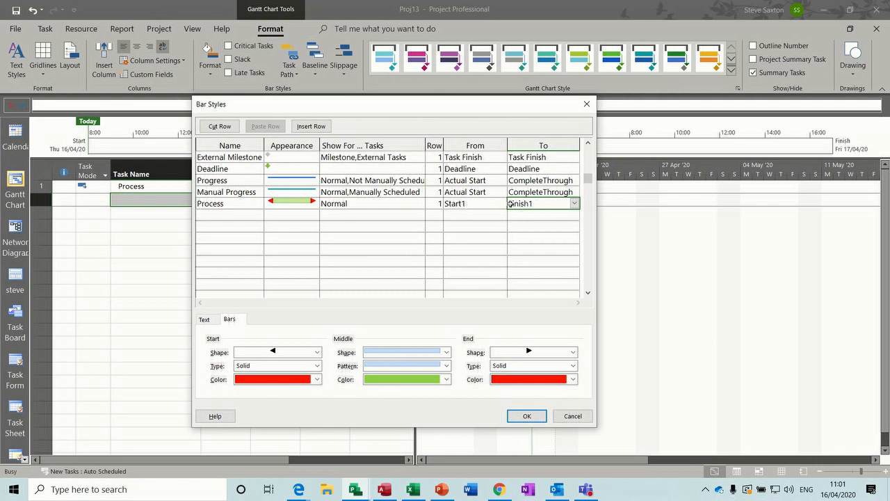
left_click(524, 415)
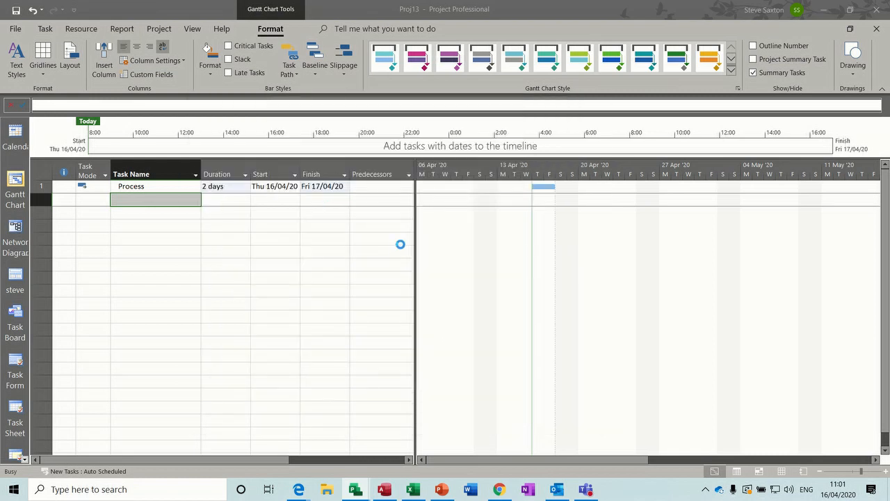
- Examine the interim plan options in Set Baseline, including the fields that Scheduled Start/Finish can be copied into
left_click(160, 30)
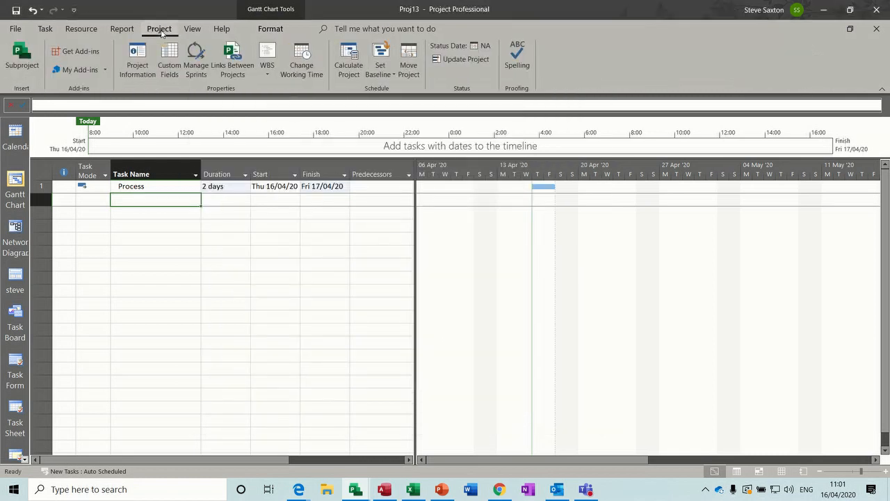
left_click(393, 76)
left_click(415, 93)
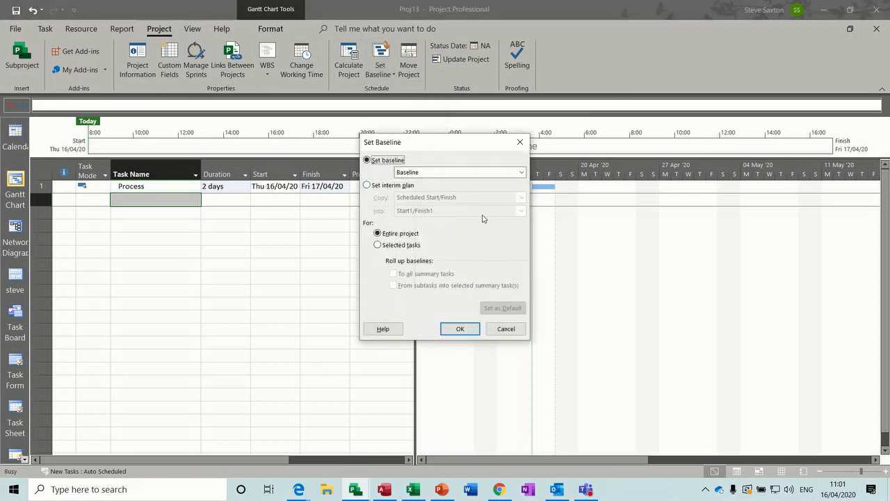
left_click(368, 185)
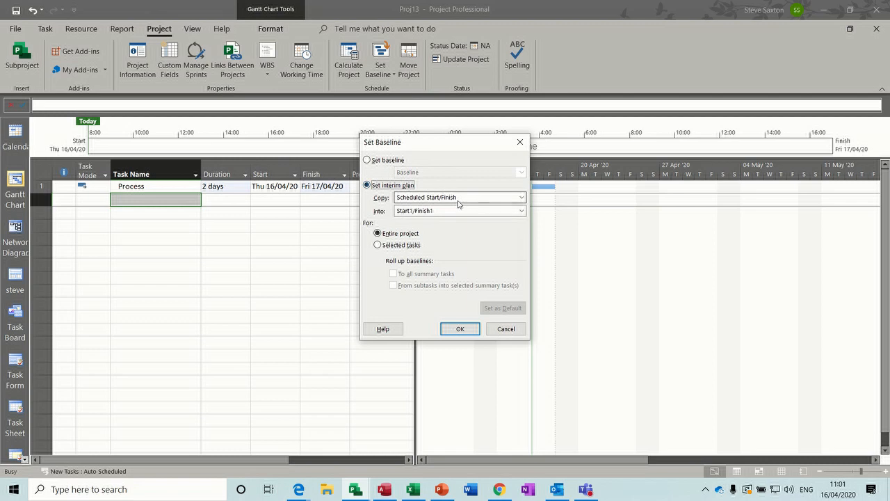
left_click(522, 211)
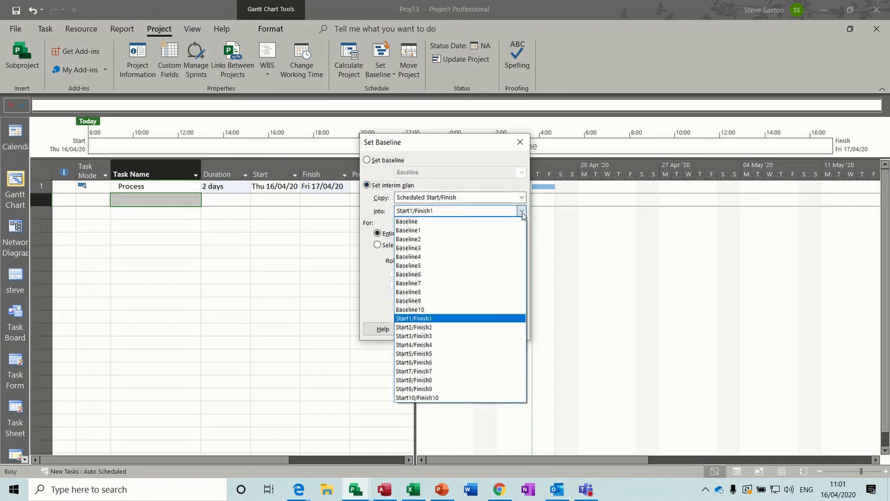
left_click(522, 211)
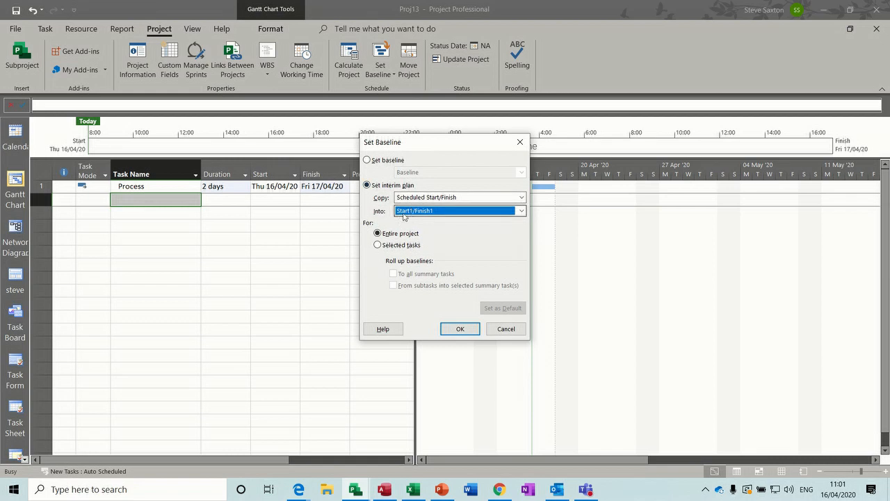
- Review the available baselines for the entire project and leave Set Baseline without saving one
left_click(368, 160)
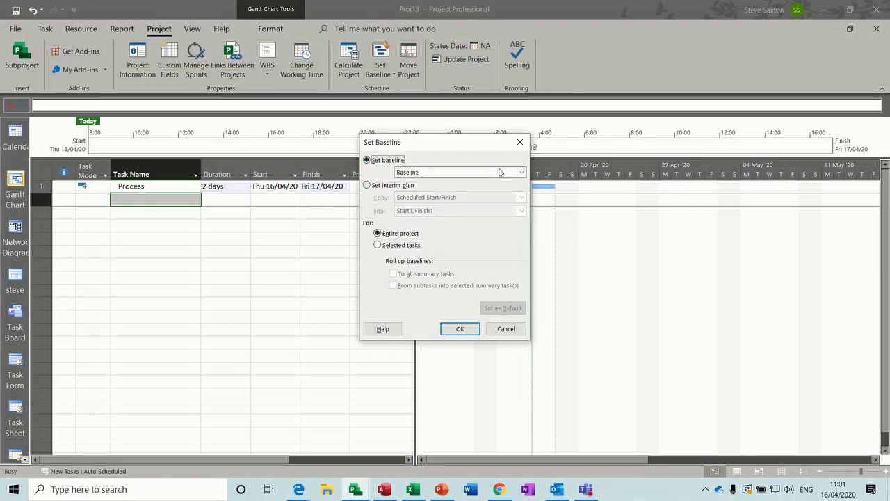
left_click(520, 173)
left_click(425, 181)
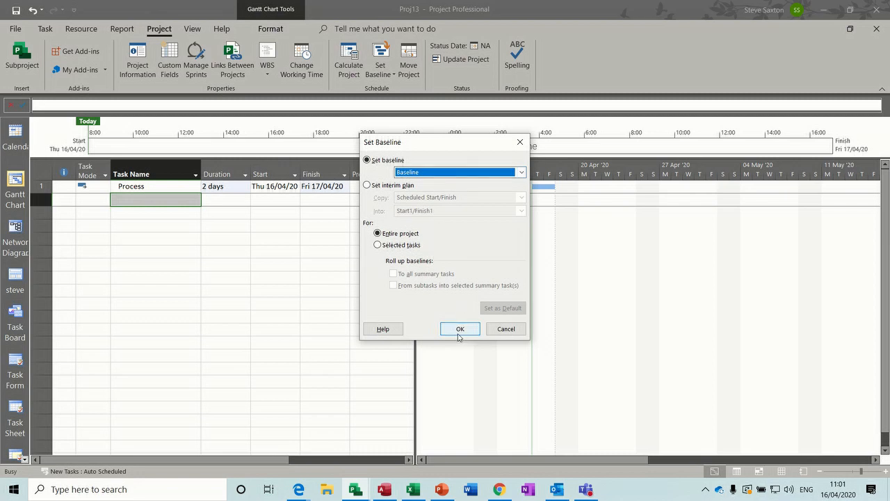
left_click(501, 331)
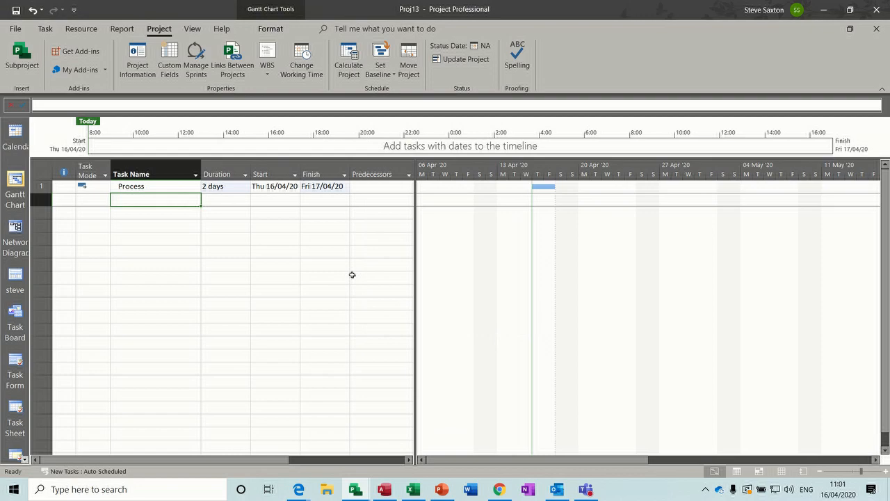
- Reopen the Gantt chart's Bar Styles and add a new bar style named Process1 below Process
double_click(456, 223)
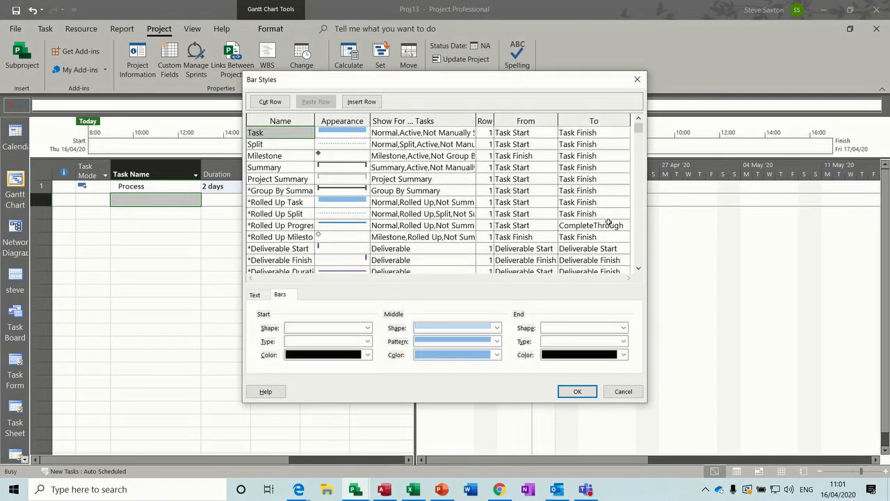
left_click(638, 268)
left_click(640, 269)
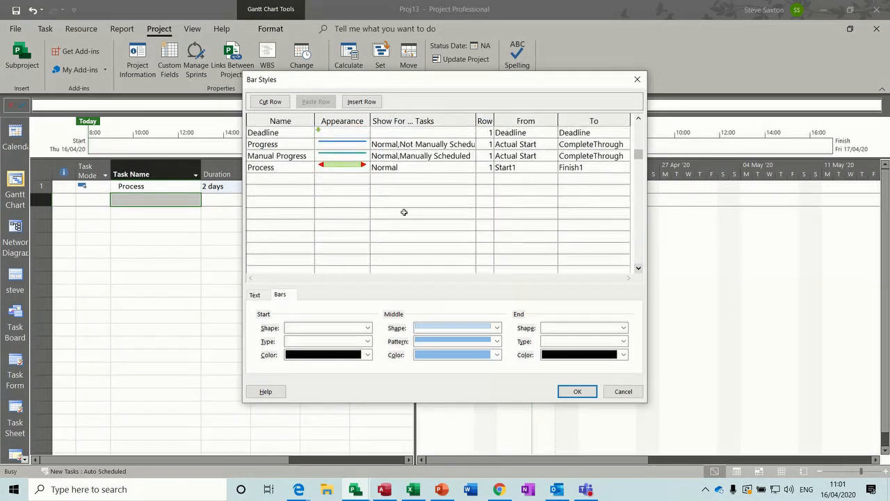
left_click(295, 178)
type("Process1")
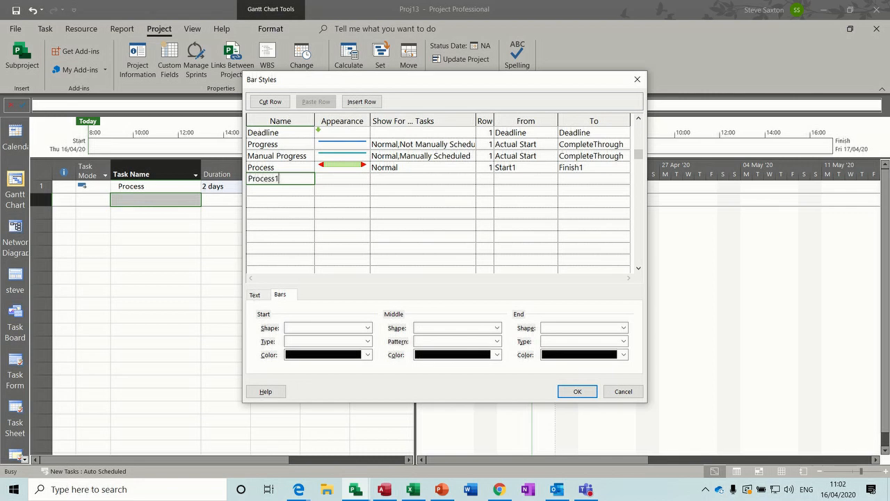
- Give the Process1 bar style a solid red left-pointing triangle as start shape and a light green middle
left_click(334, 179)
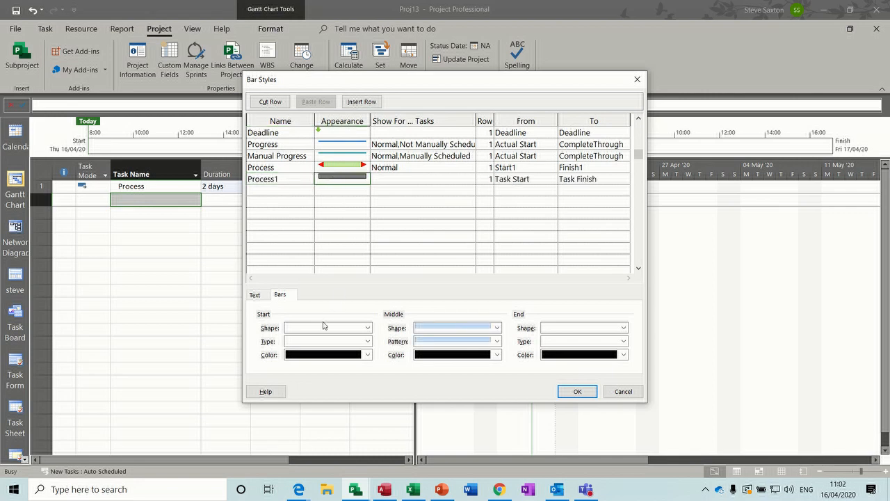
left_click(367, 328)
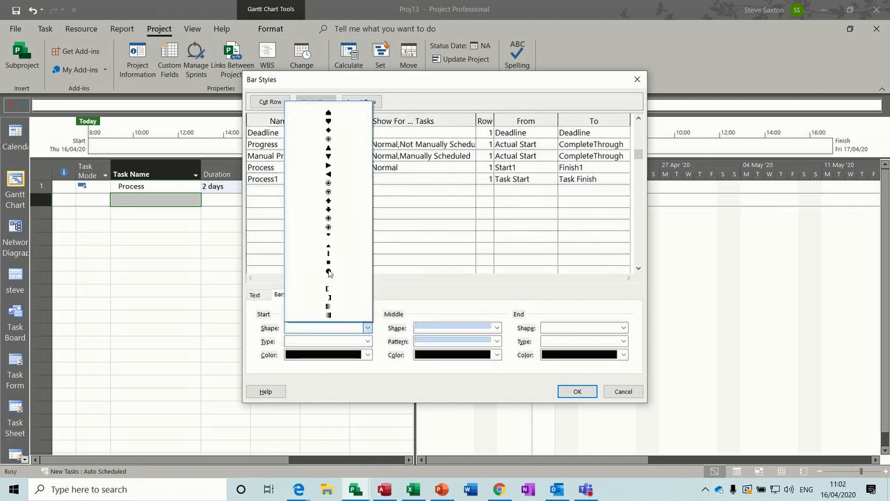
left_click(328, 173)
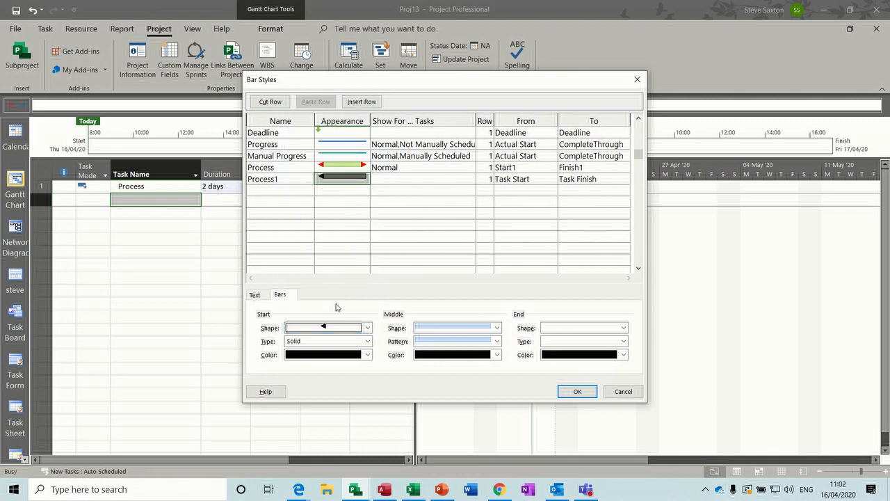
left_click(367, 355)
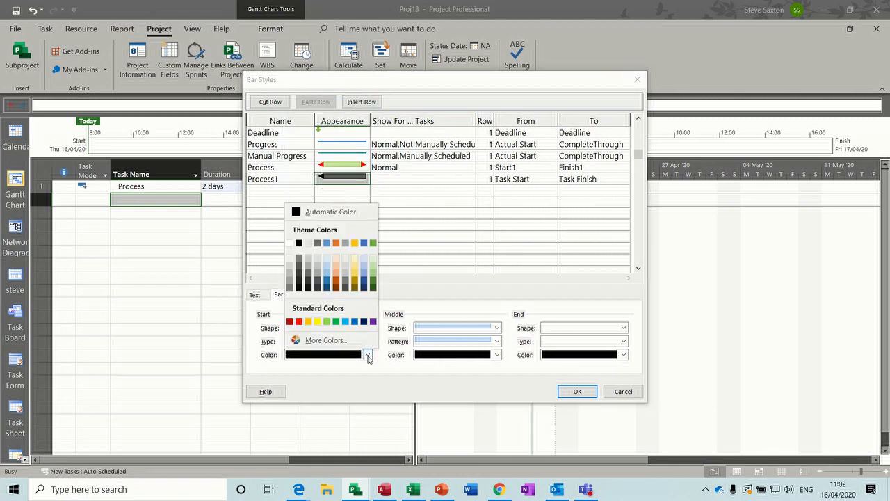
left_click(299, 322)
left_click(497, 355)
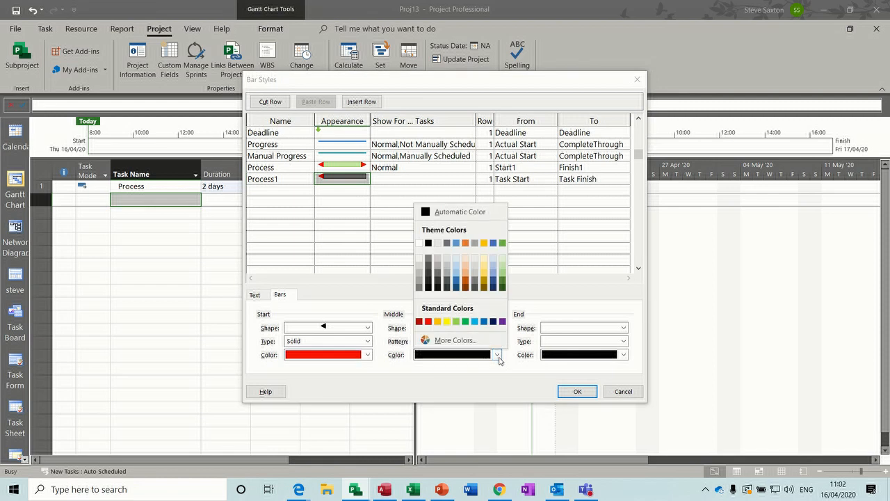
left_click(457, 322)
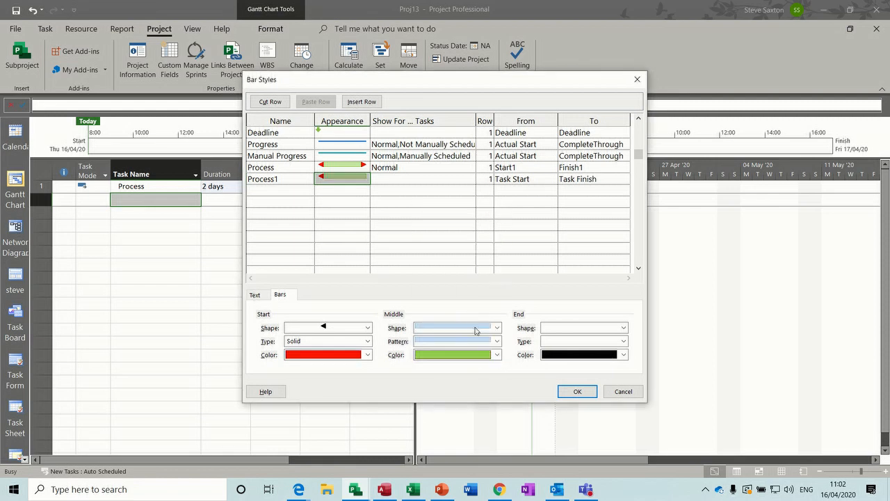
- Give the Process1 bar style a solid red right-pointing triangle as its end shape
left_click(623, 356)
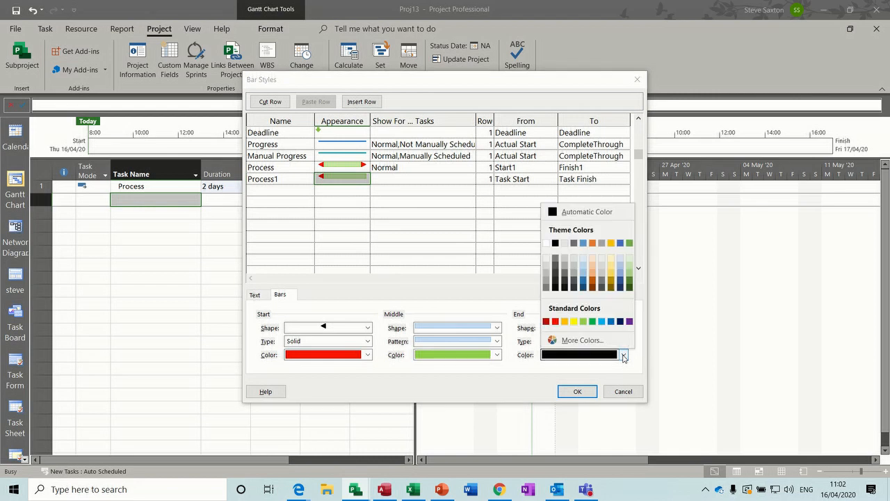
left_click(555, 321)
left_click(624, 328)
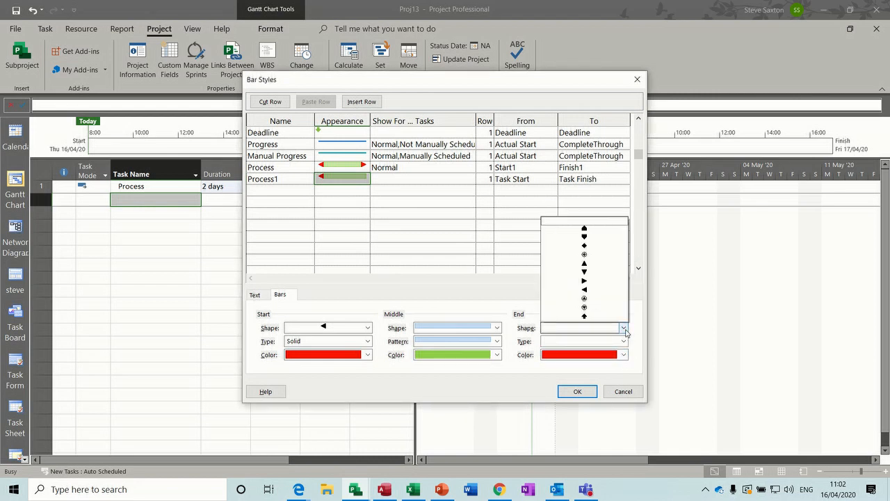
left_click(592, 169)
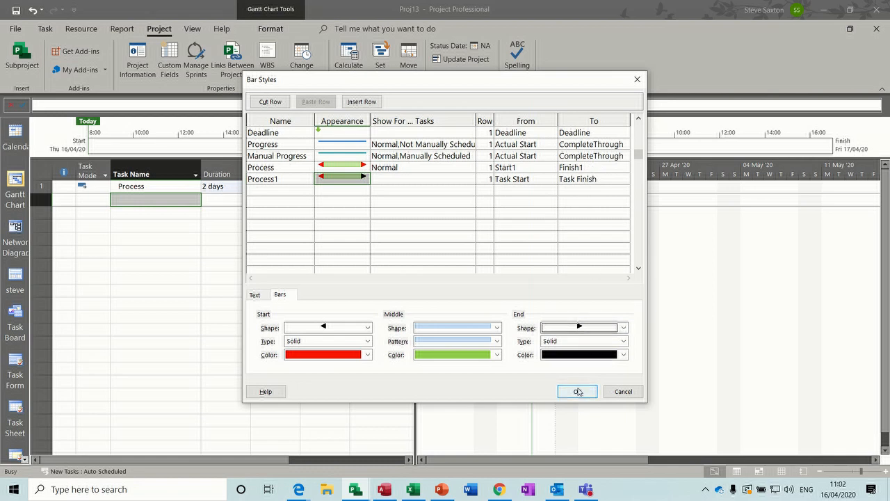
- Make the Process1 bar show for Normal tasks, running from Start2 to Finish2, and apply the bar styles
left_click(404, 179)
type("Normal")
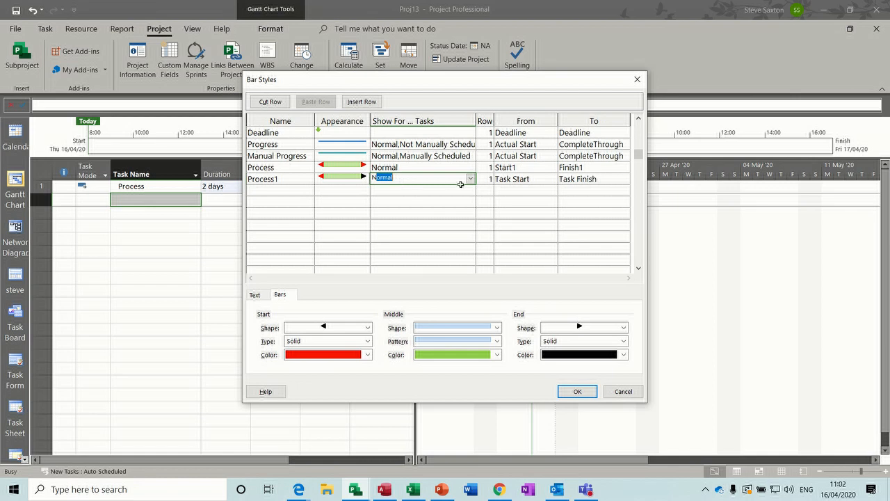
left_click(523, 179)
left_click(552, 180)
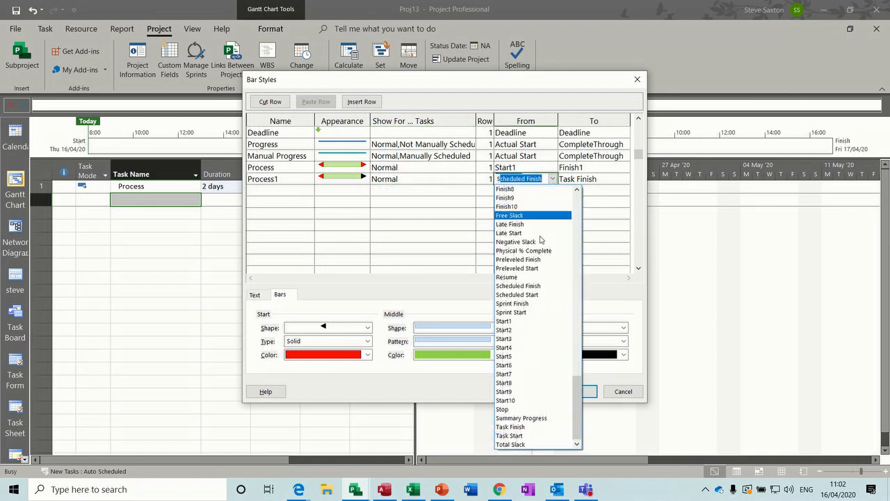
left_click(515, 329)
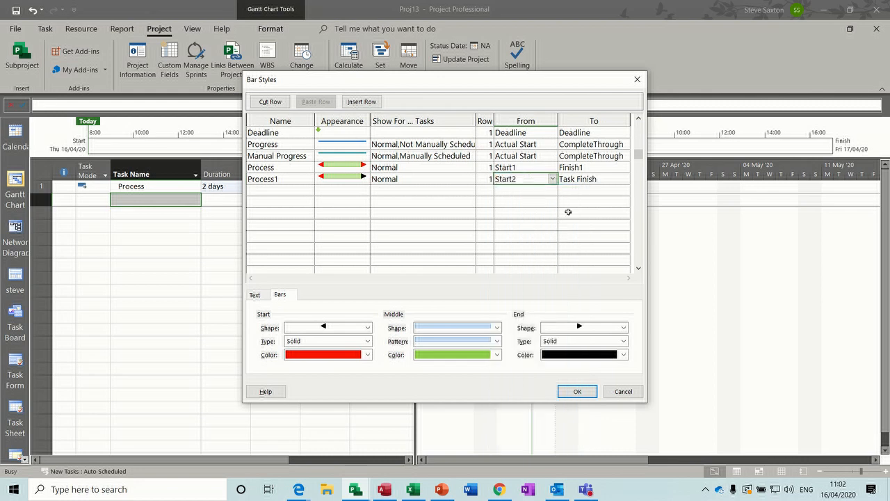
left_click(581, 179)
type("F")
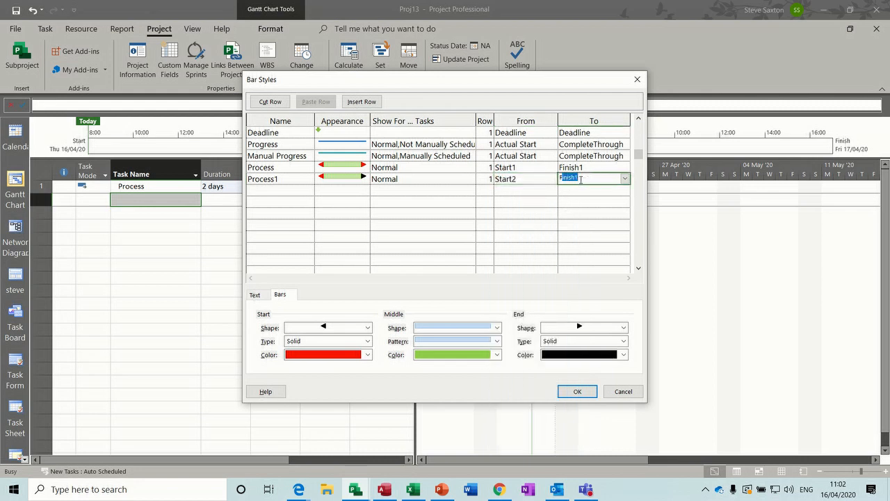
left_click(626, 181)
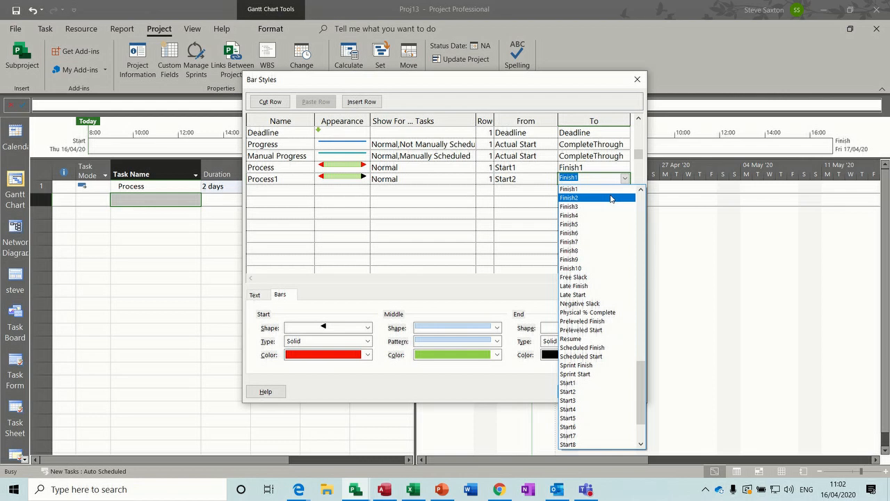
left_click(605, 199)
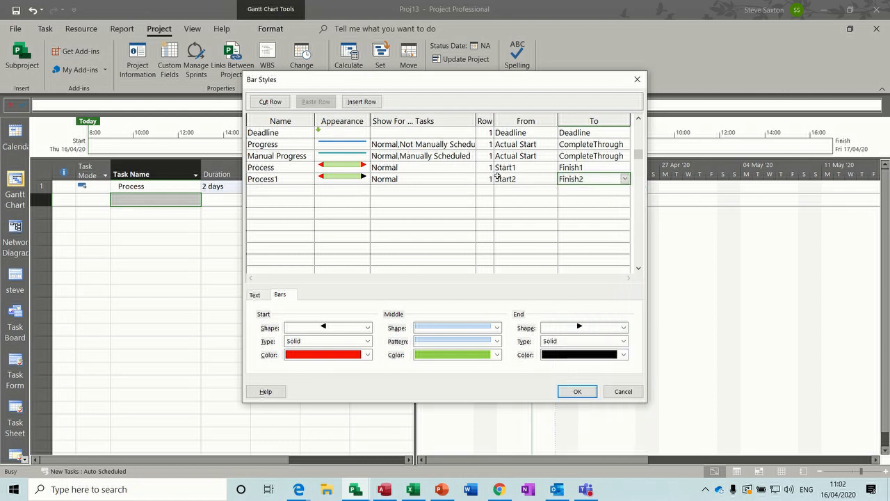
left_click(570, 391)
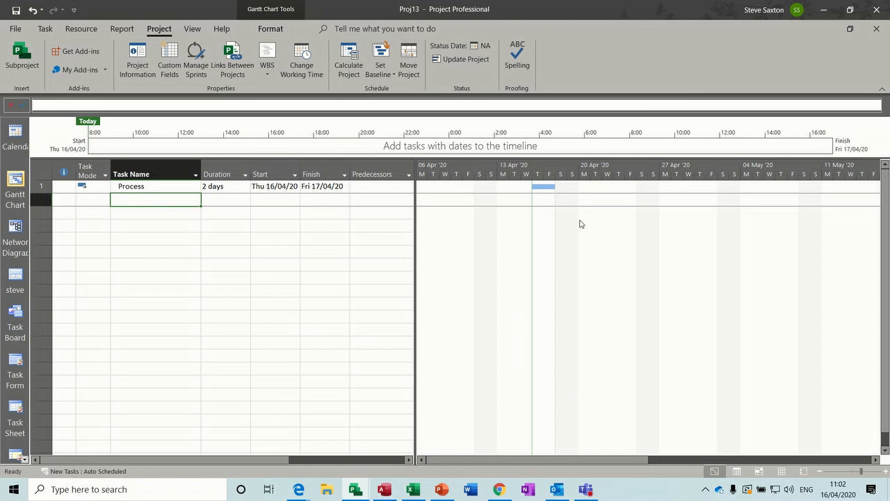
- Widen the task table and insert Start1 and Finish1 columns before Predecessors
left_click_drag(414, 245, 665, 237)
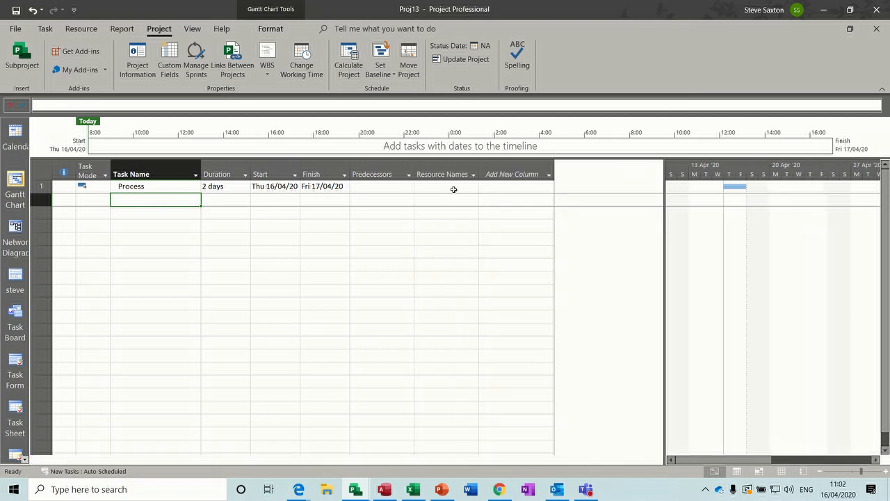
left_click(367, 172)
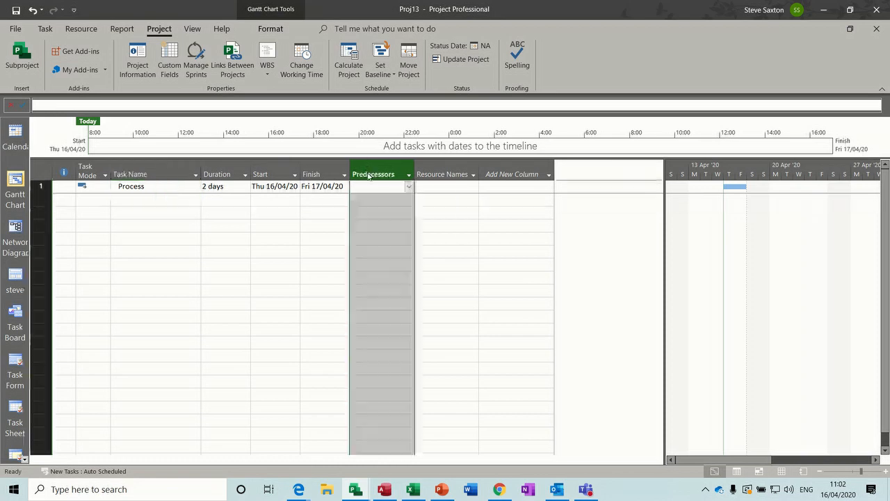
right_click(369, 174)
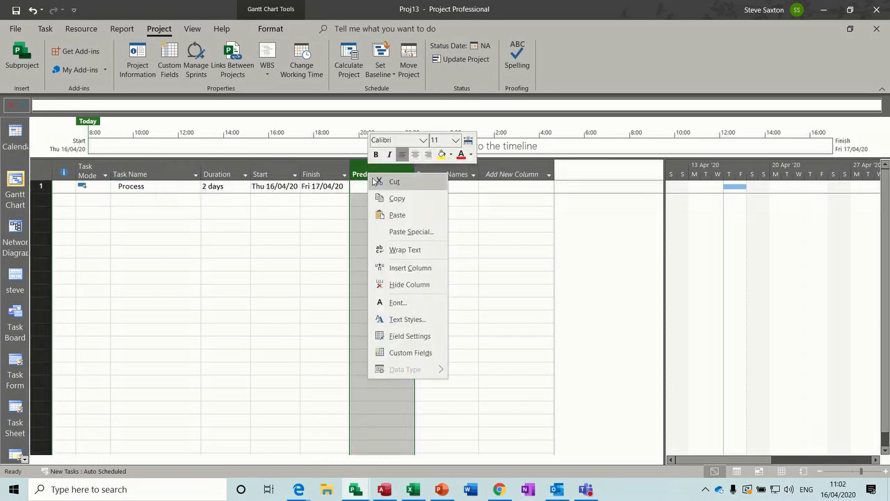
left_click(393, 267)
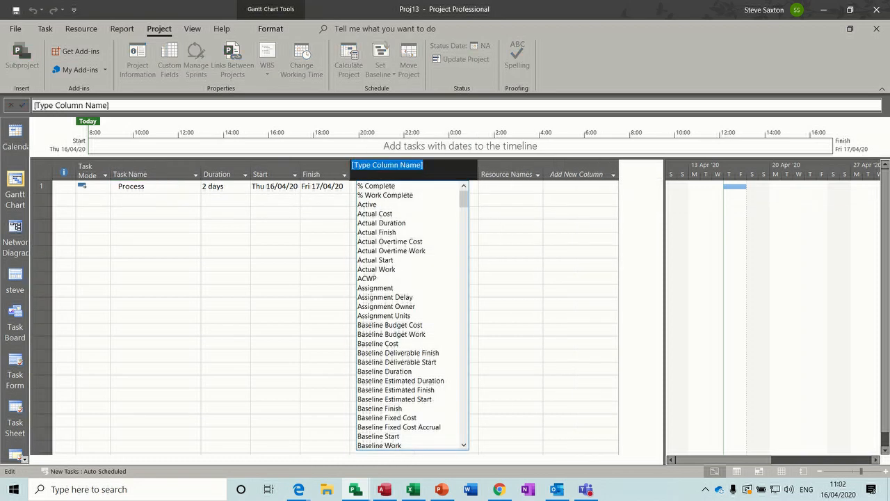
type("scheduled Duration")
left_click(363, 297)
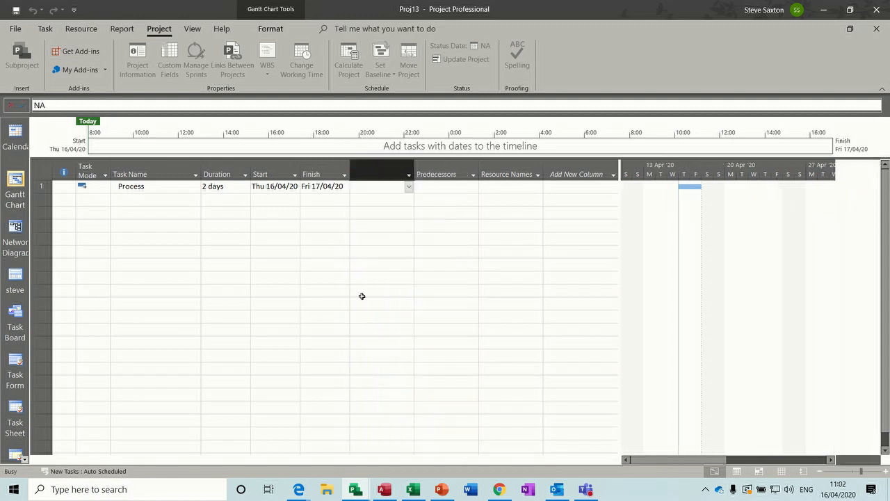
right_click(431, 173)
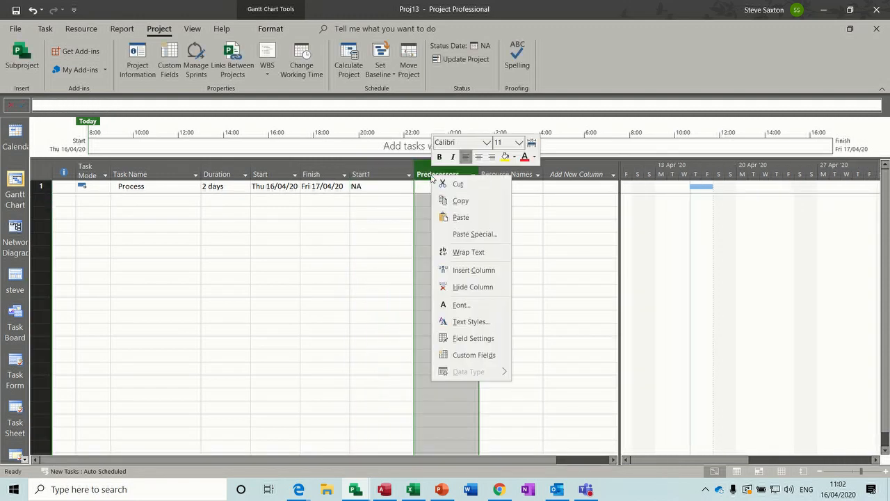
left_click(449, 270)
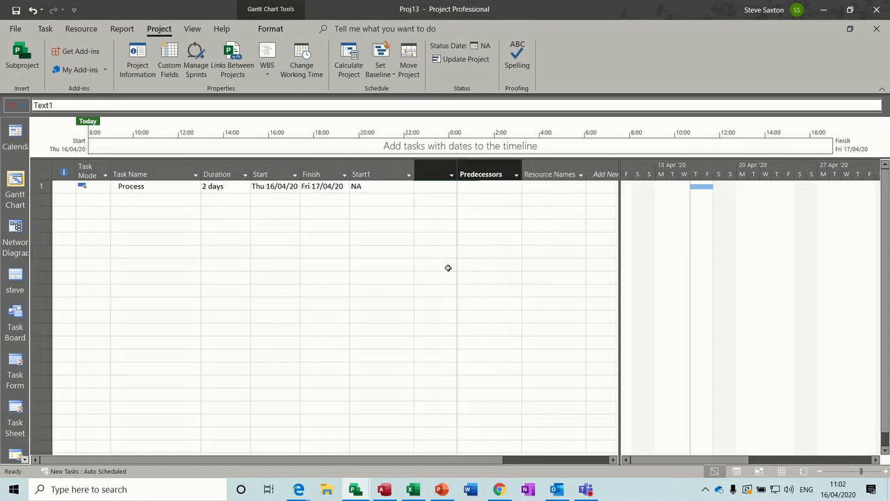
type("Finish1")
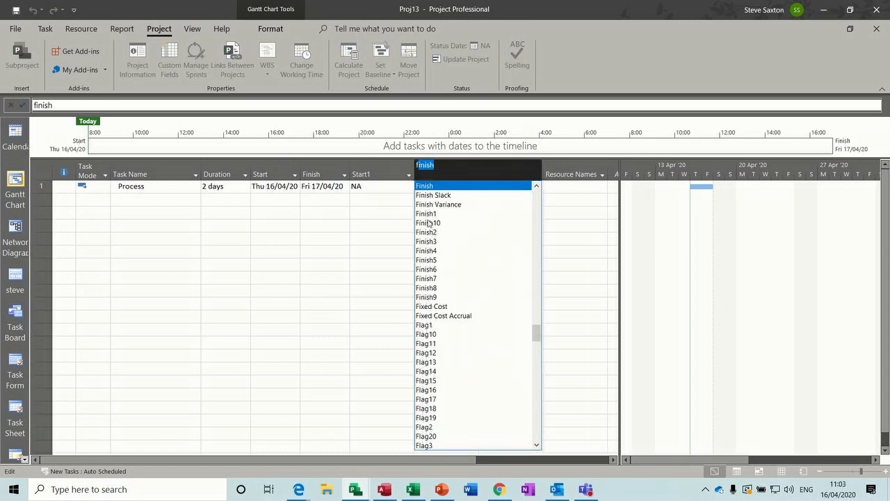
left_click(424, 213)
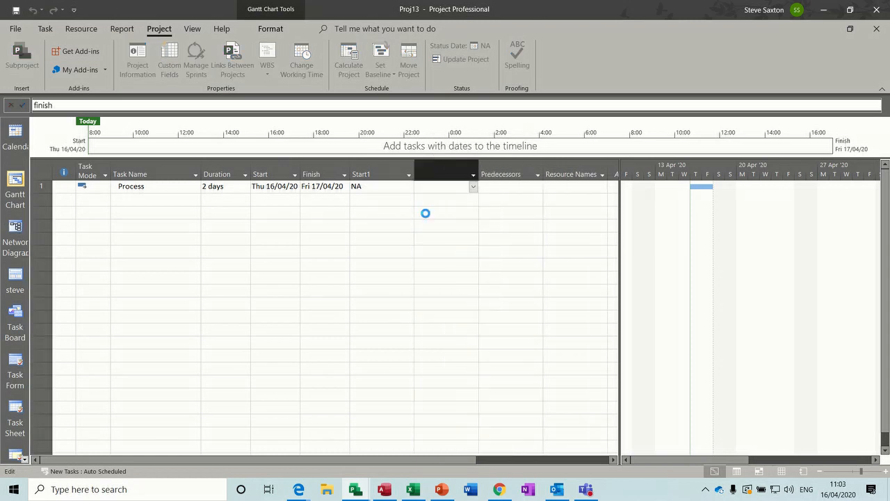
- Insert Start2 and Finish2 columns between Finish1 and Predecessors
right_click(500, 168)
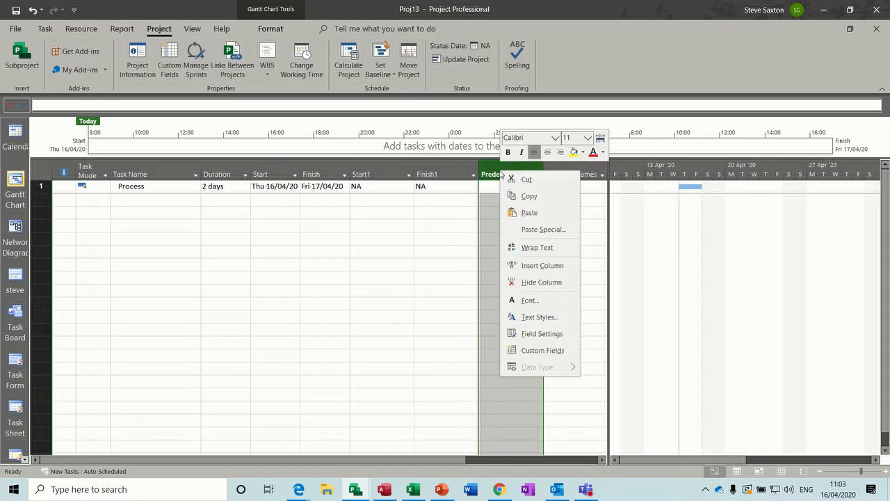
left_click(532, 266)
type("scheduled Duration")
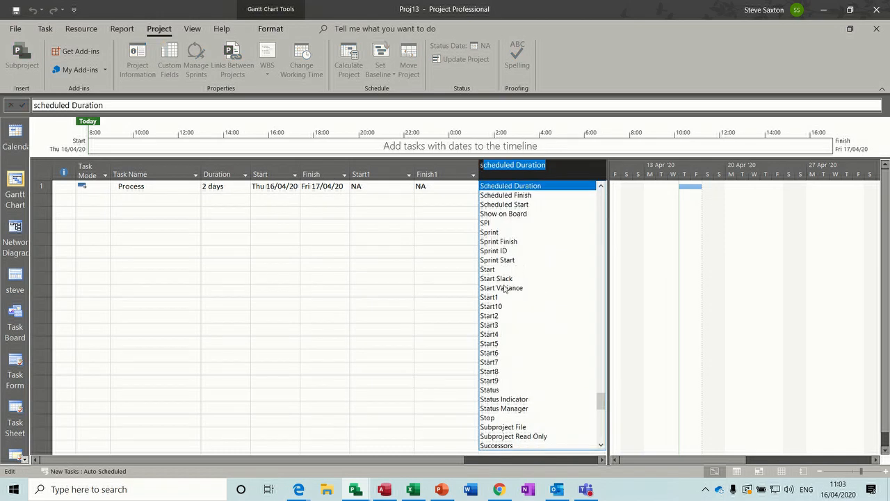
left_click(498, 316)
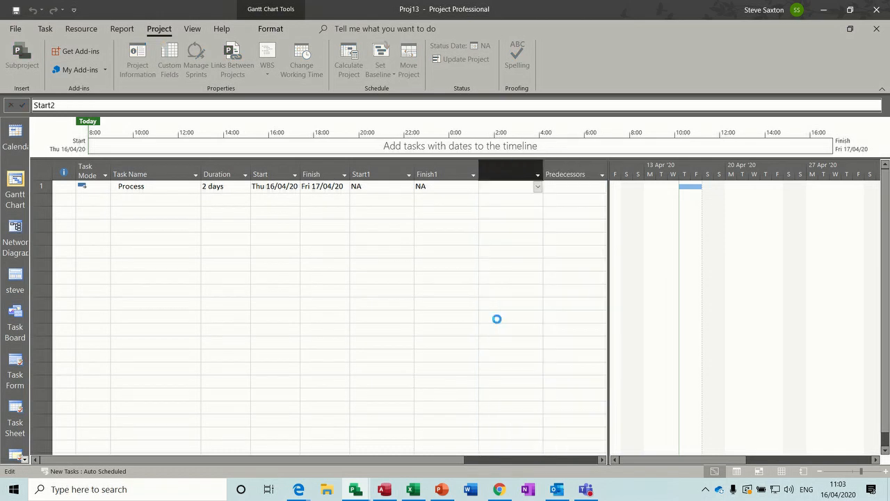
left_click(566, 172)
right_click(567, 172)
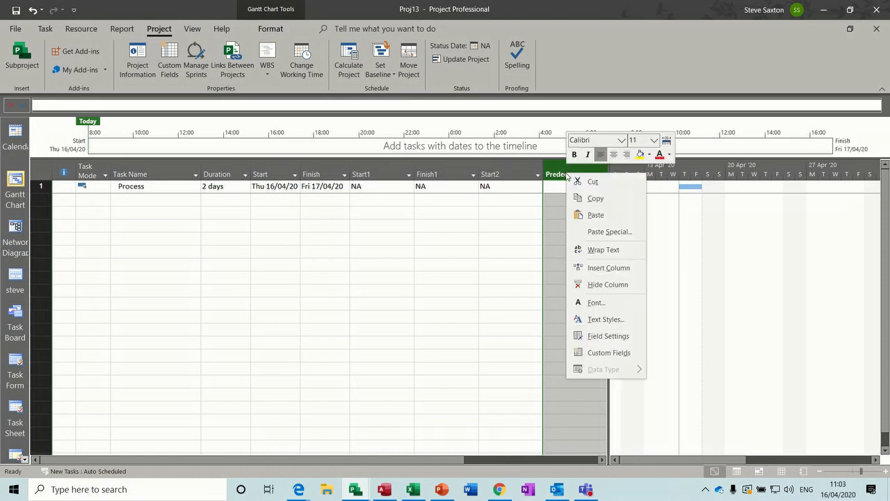
left_click(584, 267)
type("finish")
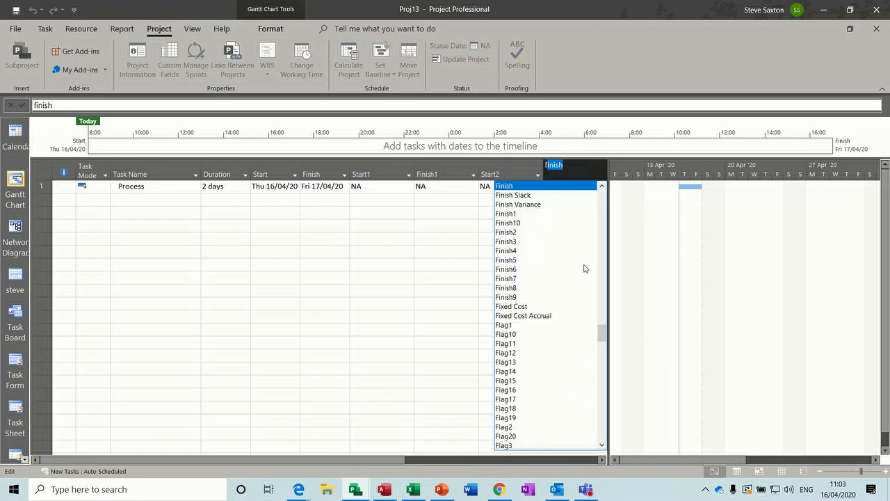
left_click(509, 233)
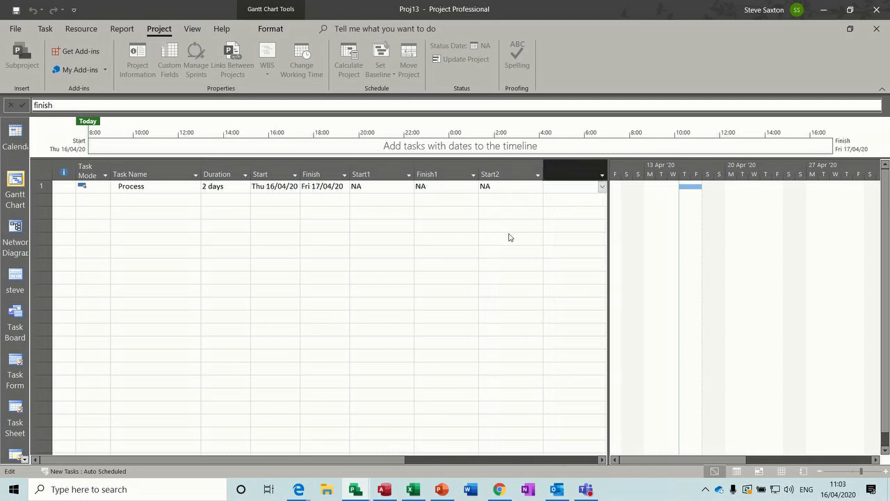
- Set the Process task's Start1 to Thu 23/04/20 and its Finish1 to Fri 24/04/20
left_click(381, 187)
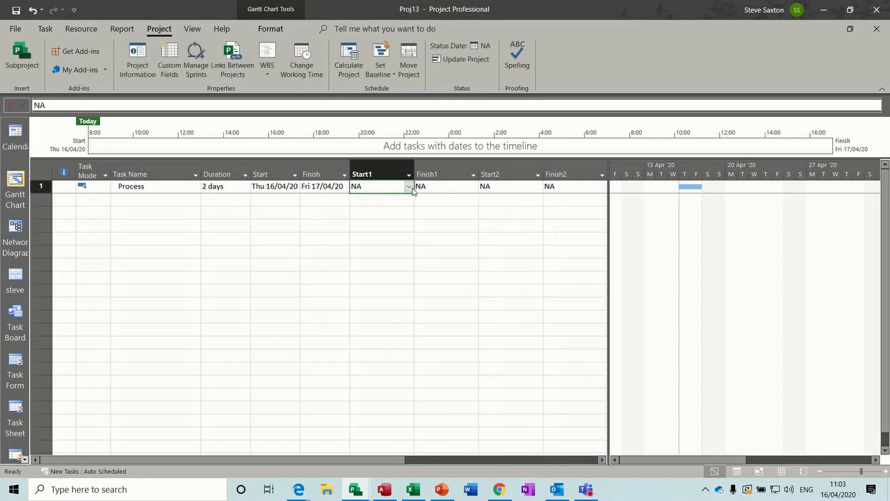
left_click(408, 187)
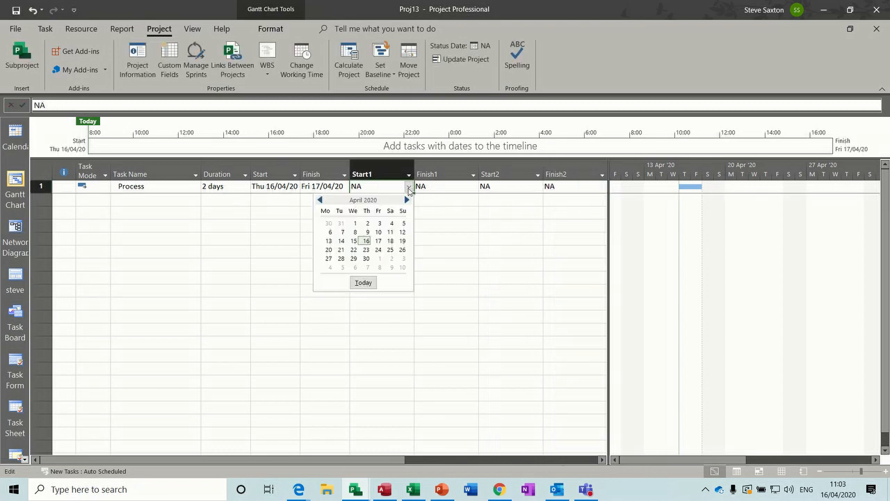
left_click(366, 250)
left_click(447, 185)
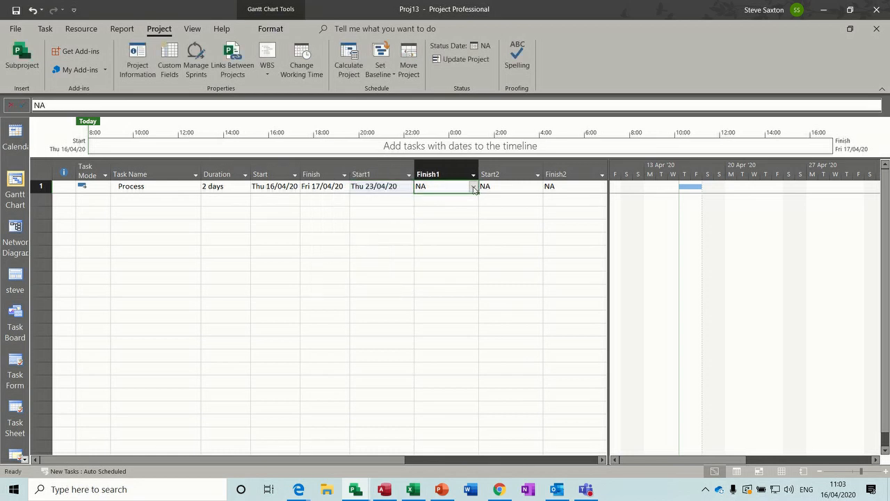
left_click(473, 187)
left_click(443, 250)
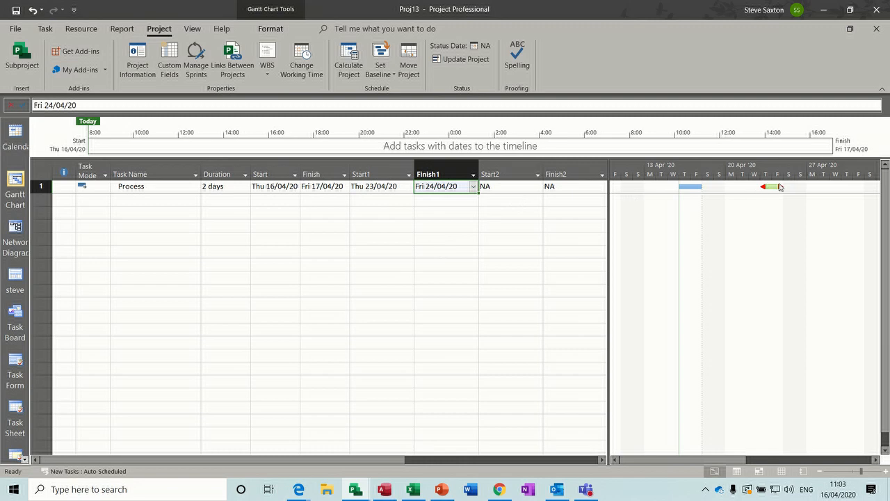
- Set the Process task's Start2 to Thu 30/04/20 and its Finish2 to Fri 01/05/20
left_click(525, 186)
left_click(538, 188)
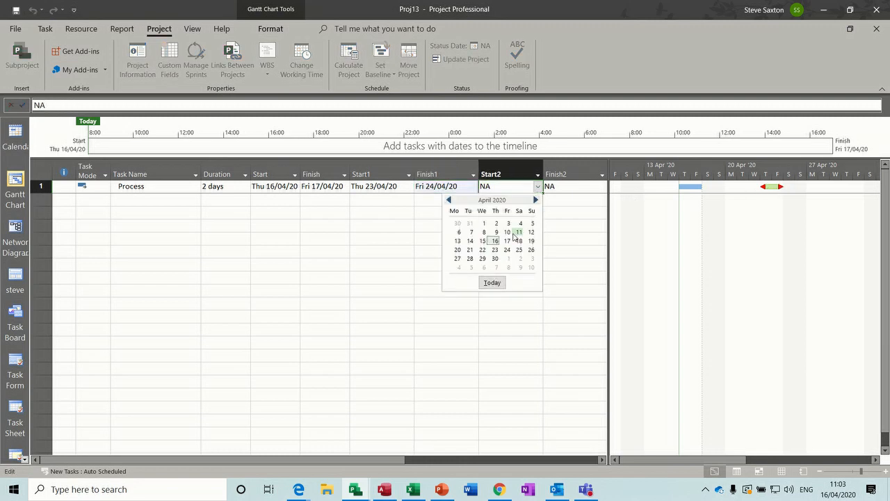
left_click(495, 257)
left_click(573, 189)
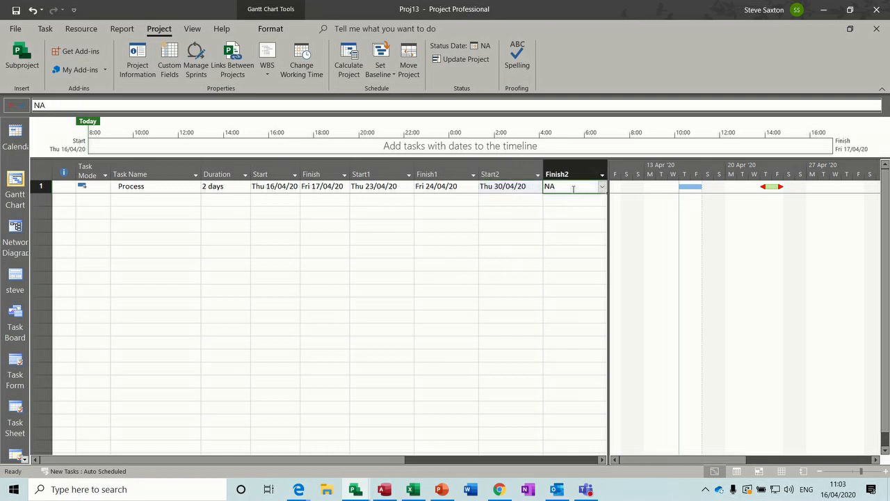
left_click(602, 188)
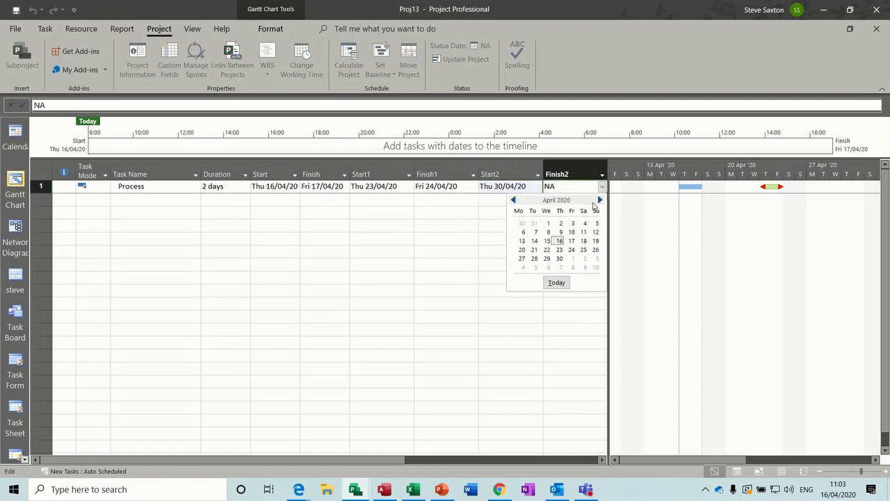
left_click(573, 258)
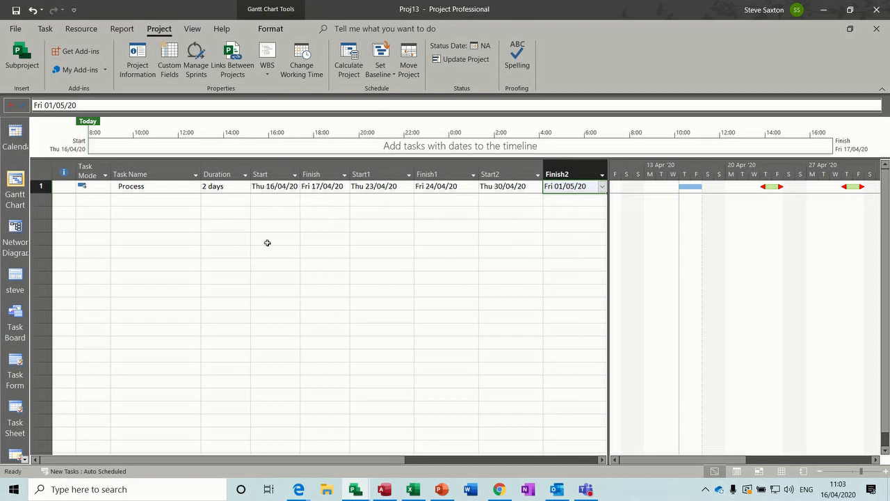
- Save the current table's fields as a new table named Process
left_click(193, 30)
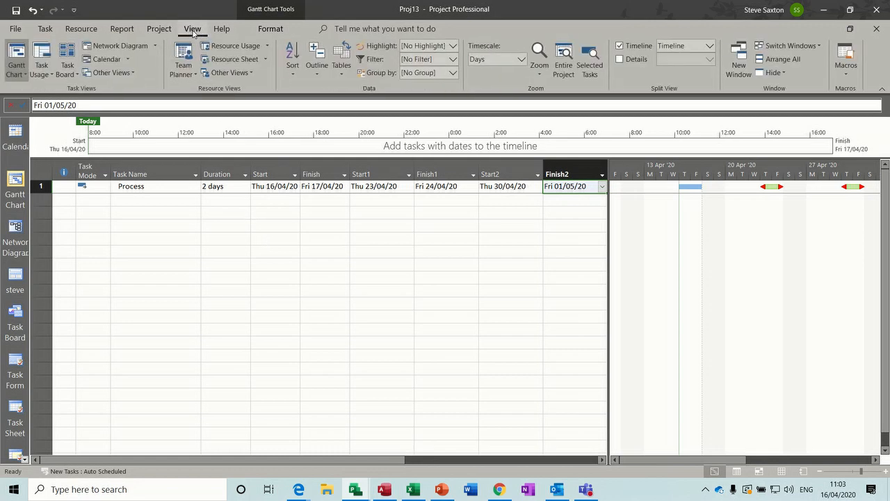
left_click(341, 77)
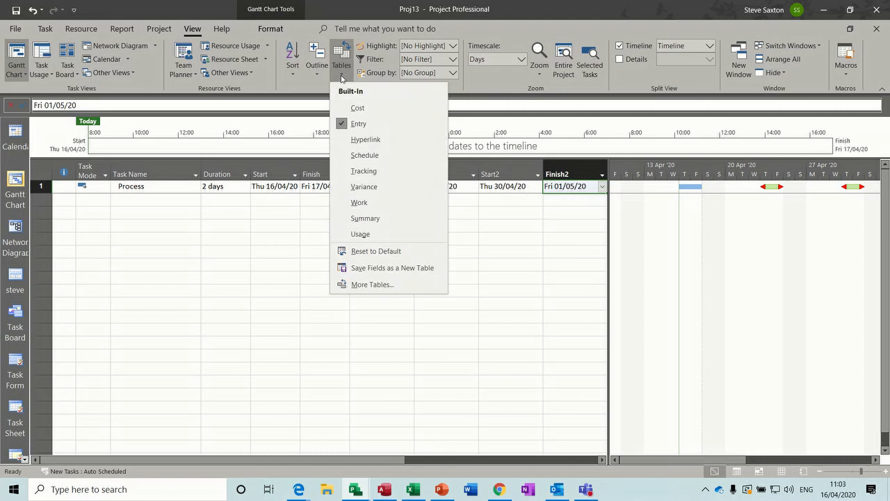
left_click(370, 270)
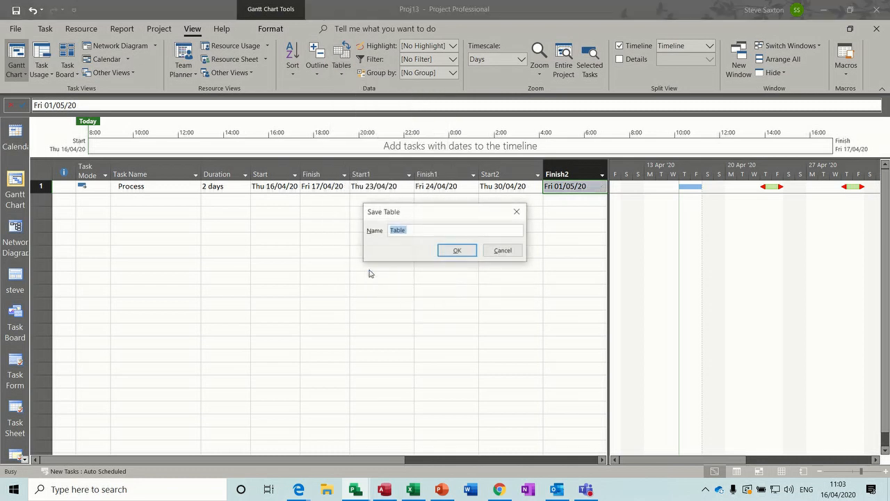
type("Process")
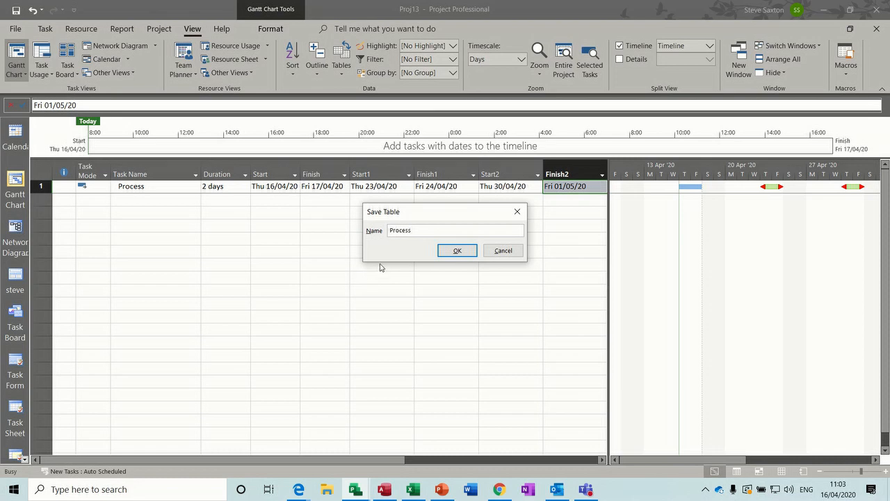
left_click(449, 251)
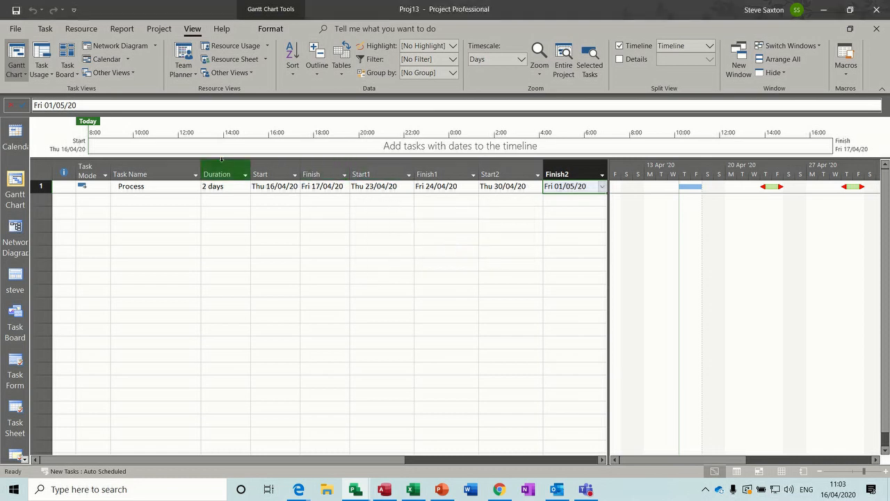
- Remove the Start1, Finish1, Start2 and Finish2 columns from the Process table
left_click_drag(370, 170, 549, 166)
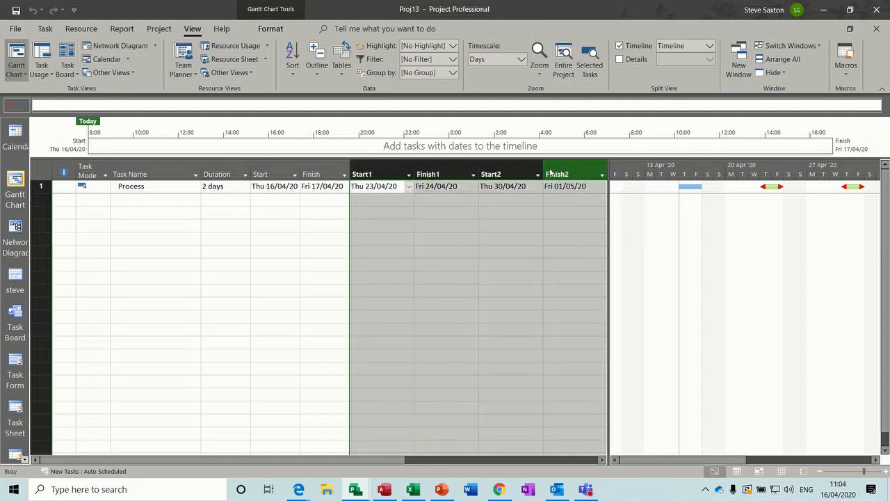
key("Delete")
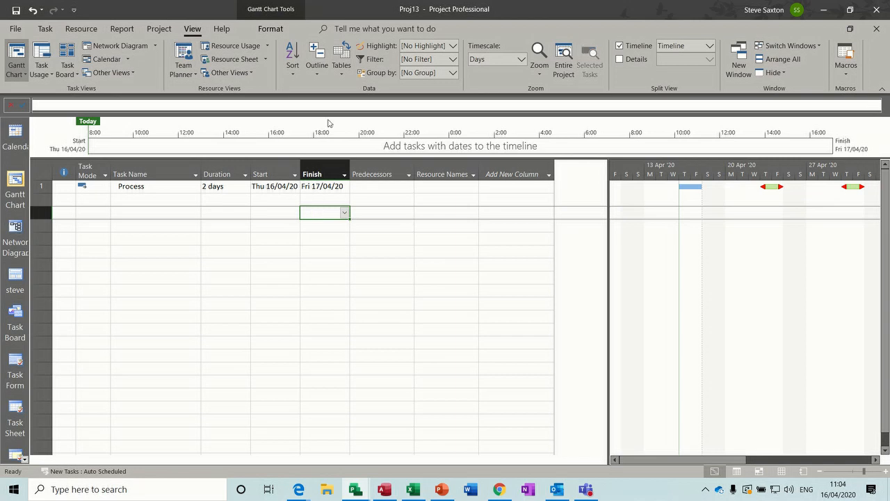
- Switch to the Entry table and remove its Start1, Finish1, Start2 and Finish2 columns
left_click(341, 77)
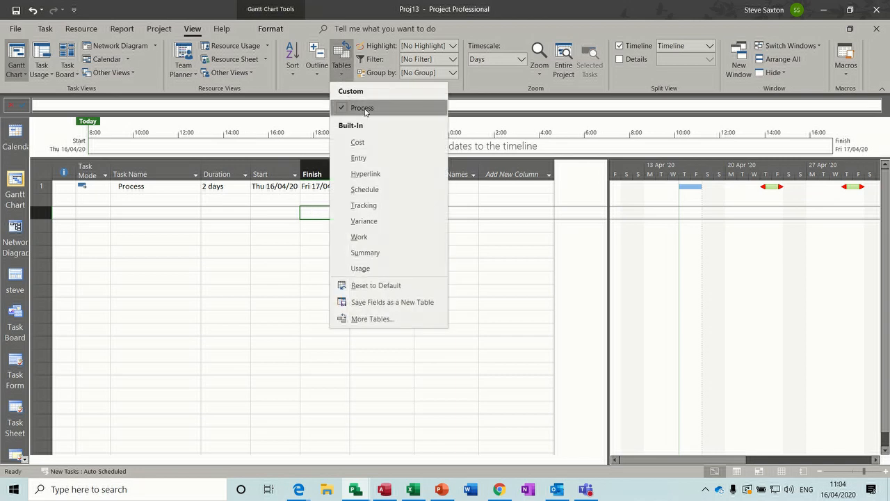
left_click(361, 158)
left_click_drag(362, 158, 564, 157)
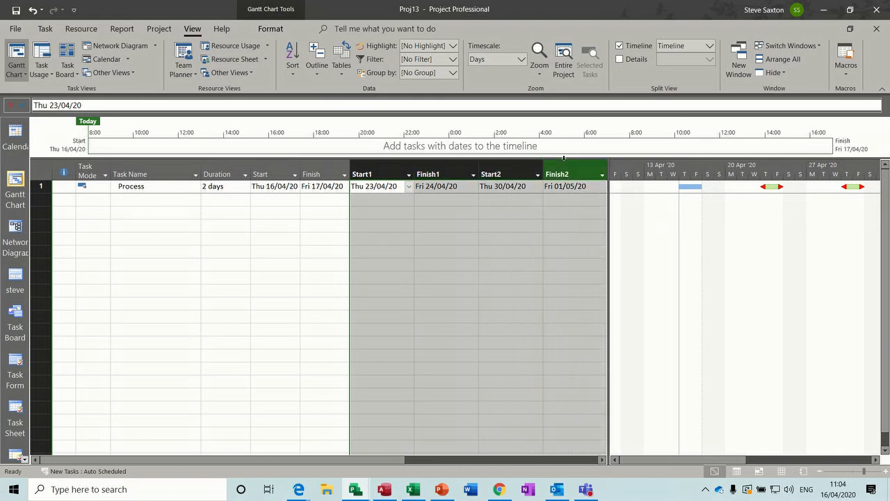
key("Delete")
left_click(253, 217)
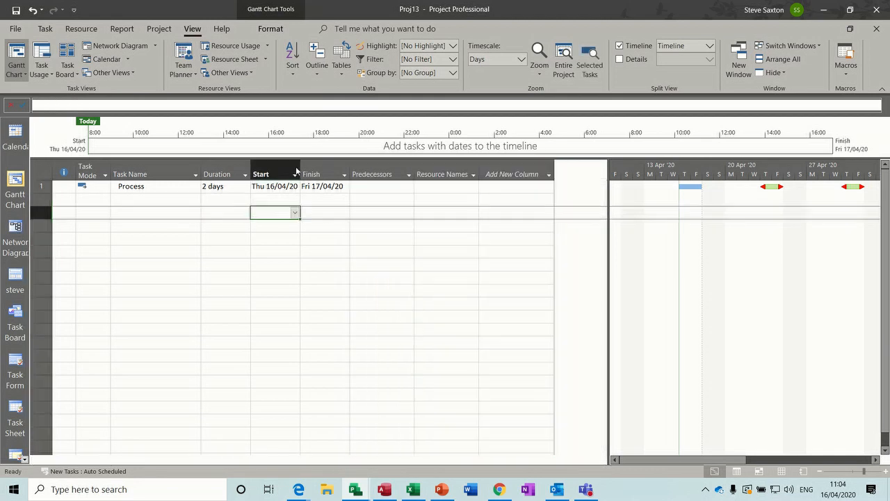
- Switch to the Process table and insert Start1 and Finish1 columns before Predecessors
left_click(341, 54)
left_click(360, 108)
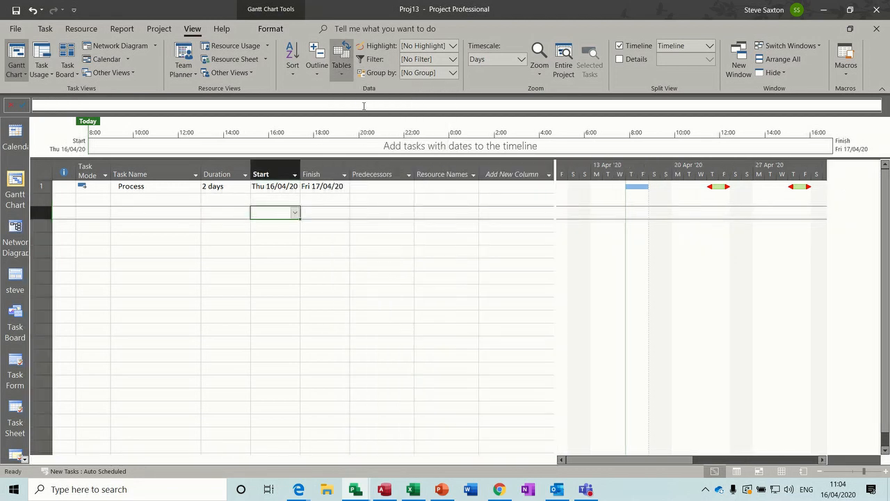
right_click(374, 172)
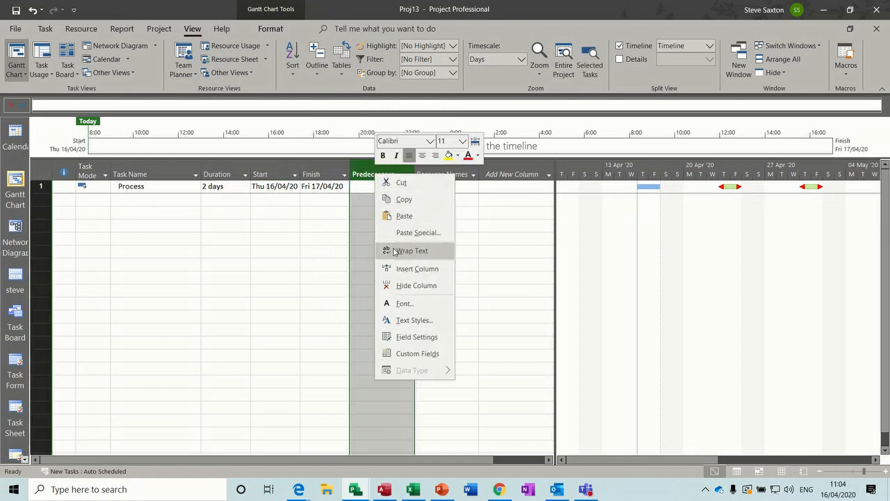
left_click(395, 270)
type("scheduled Duration")
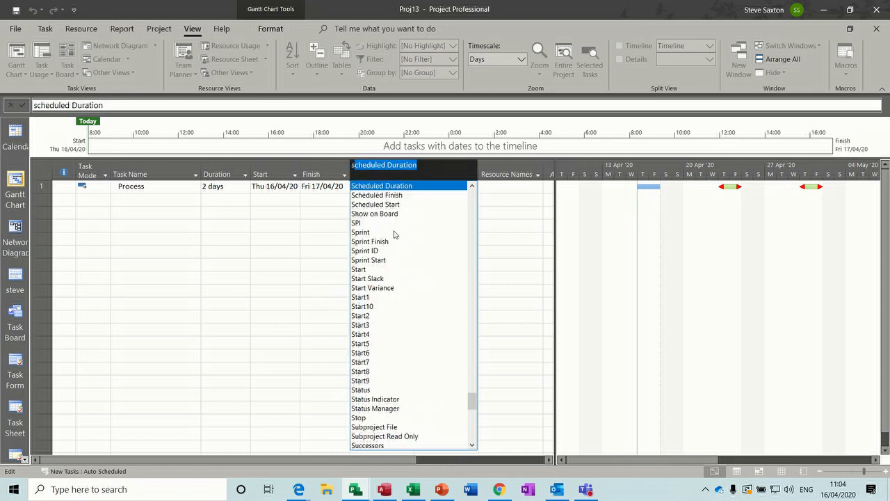
left_click(366, 297)
right_click(433, 175)
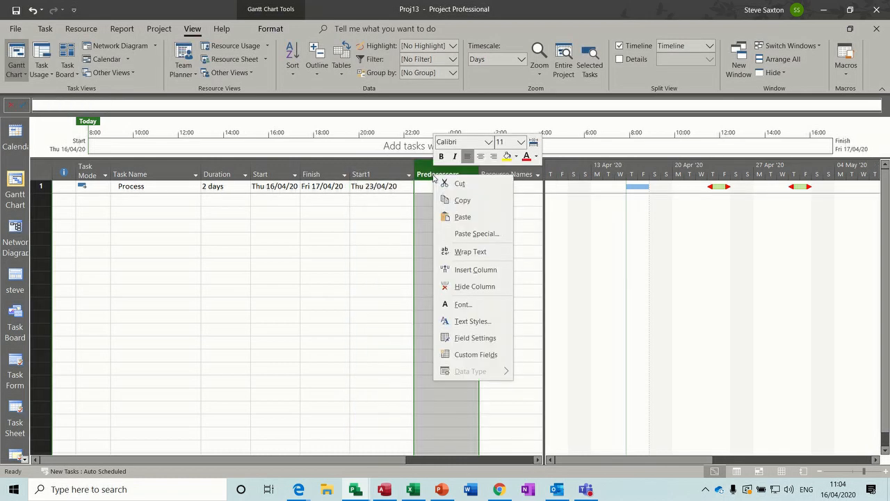
left_click(459, 269)
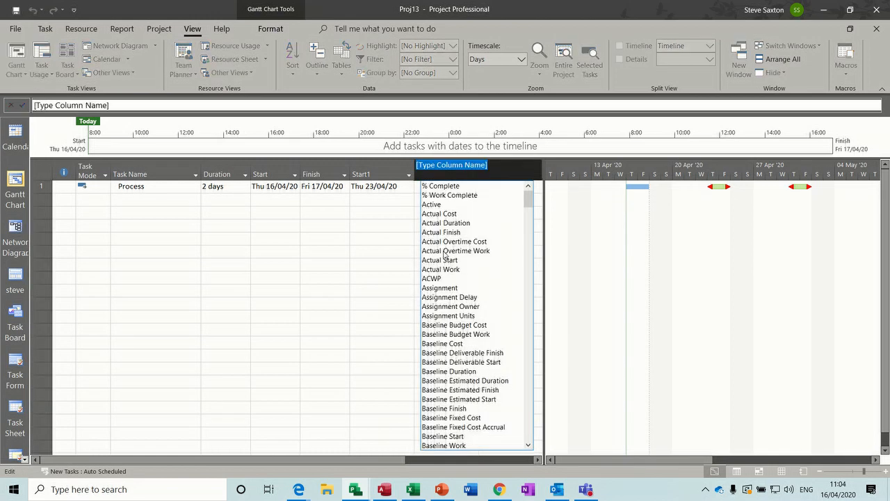
type("finish")
left_click(429, 214)
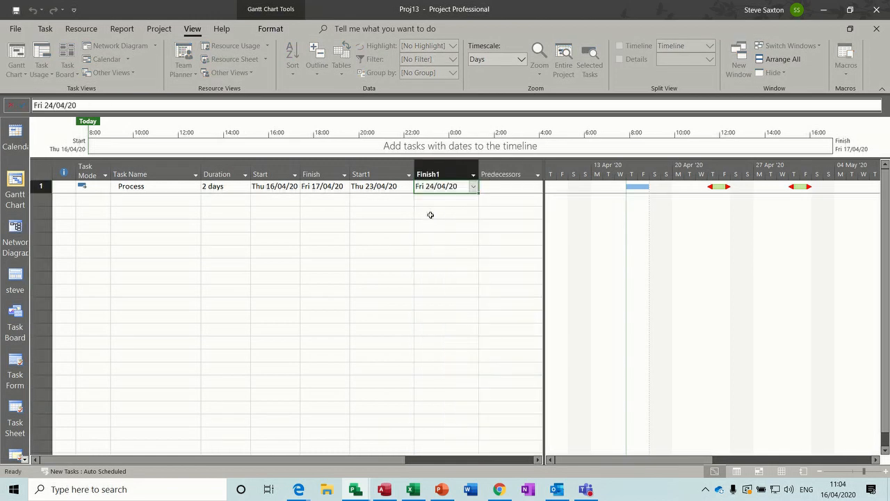
- Add Start2 and Finish2 columns between Finish1 and Predecessors in the Process table, widening the table area to fit
right_click(492, 167)
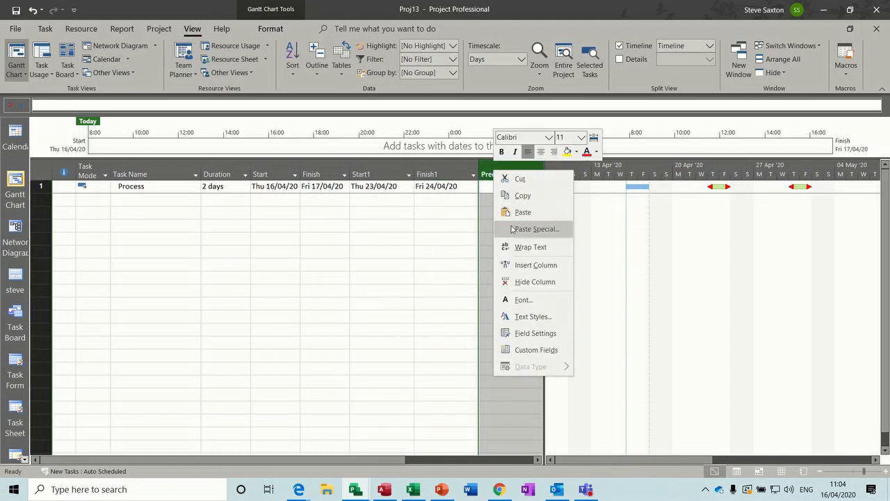
left_click(514, 280)
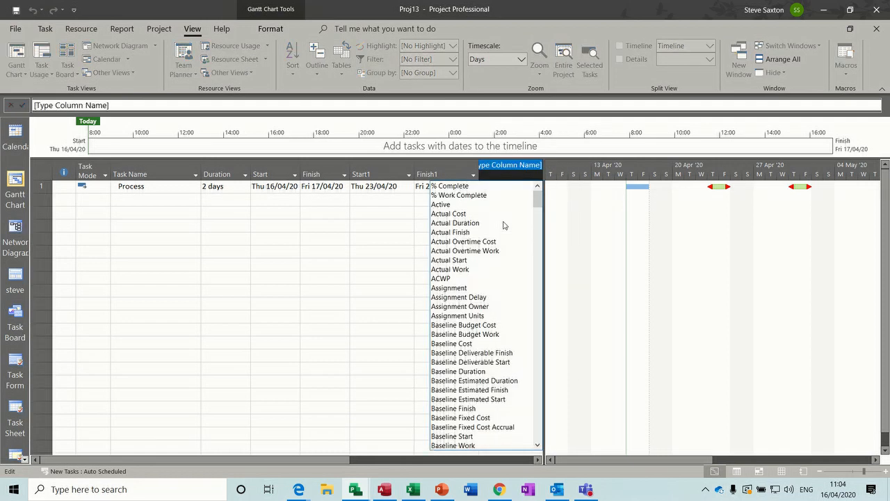
type("scheduled Duration")
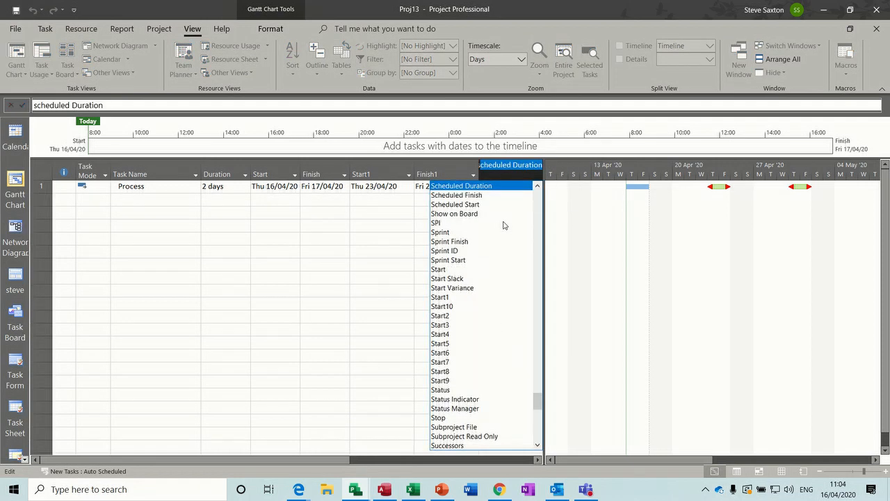
left_click(447, 316)
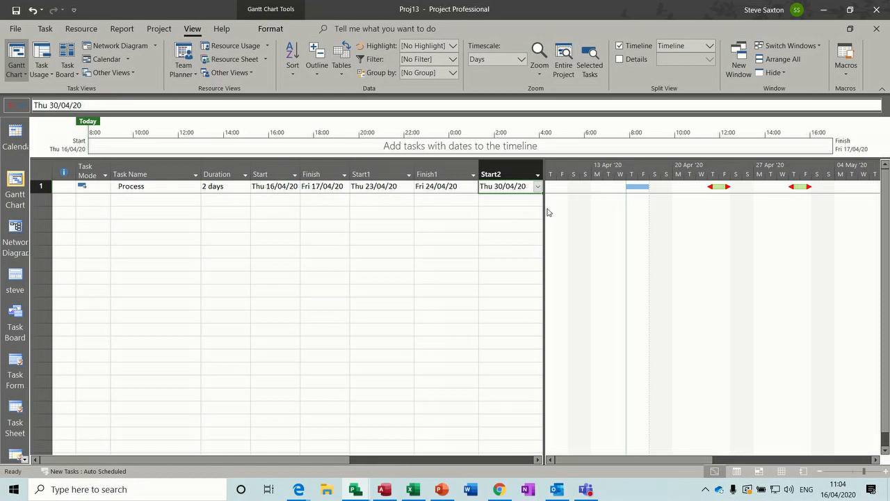
left_click_drag(545, 208, 622, 201)
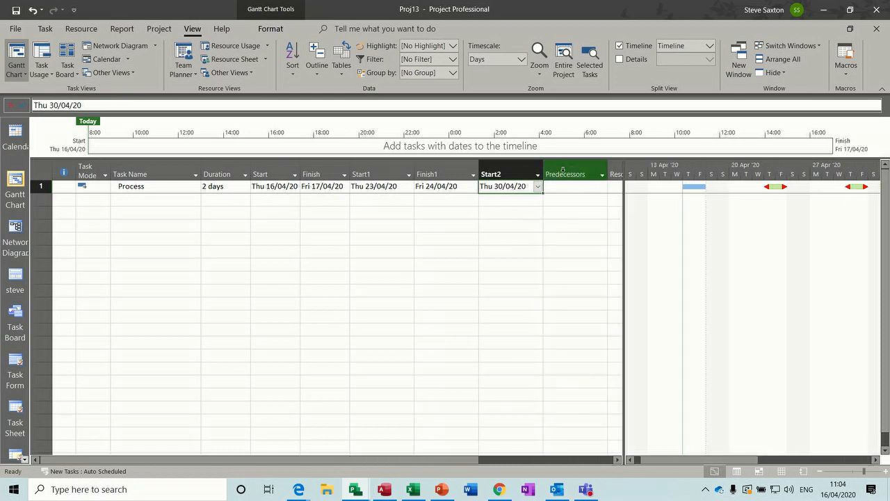
right_click(562, 170)
left_click(575, 265)
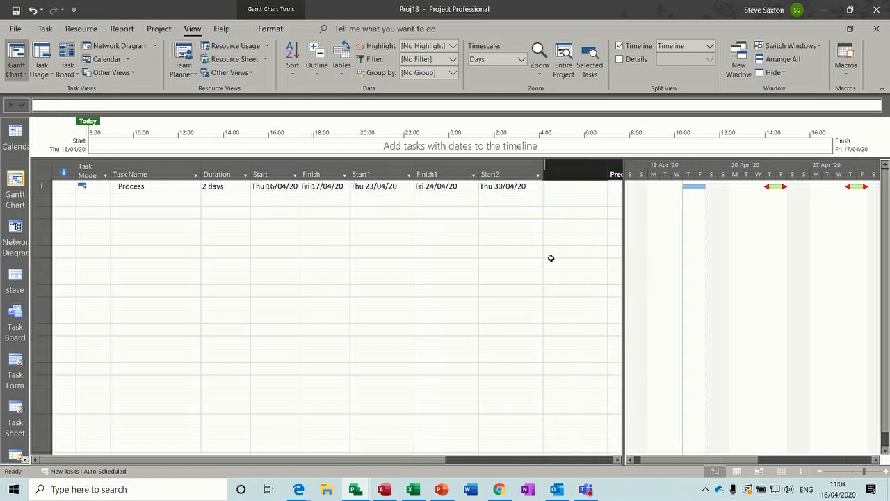
type("finish")
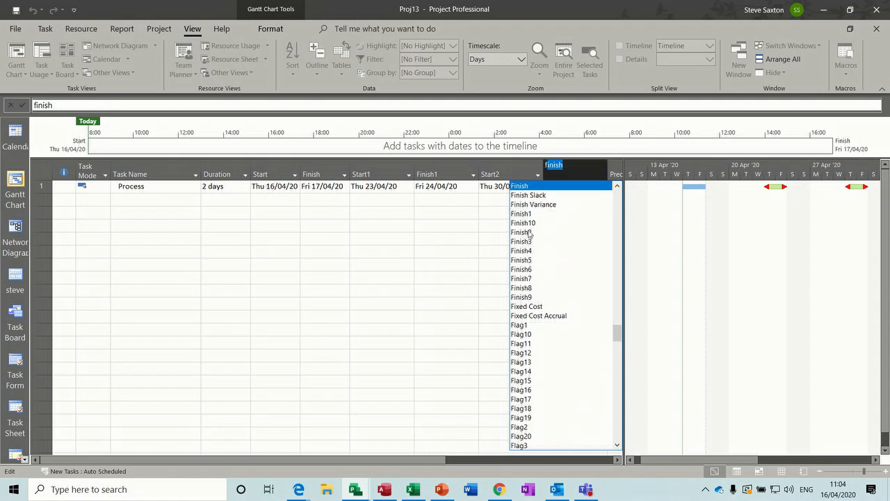
left_click(528, 231)
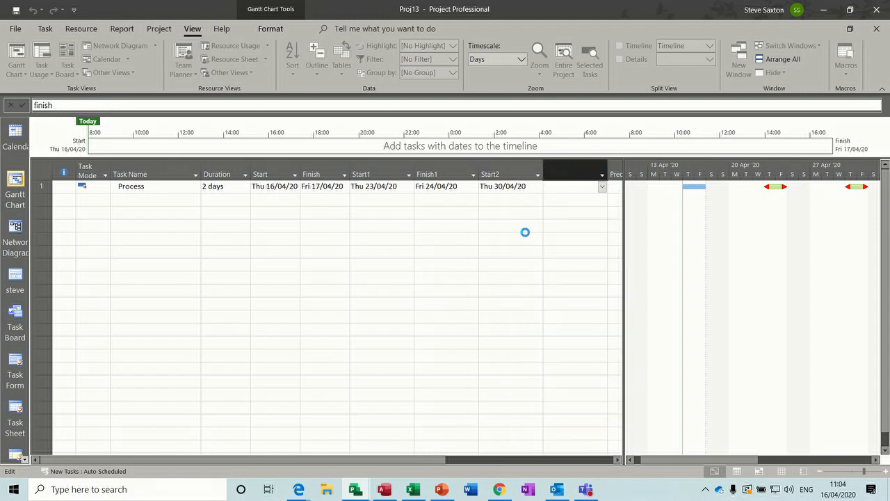
left_click(446, 212)
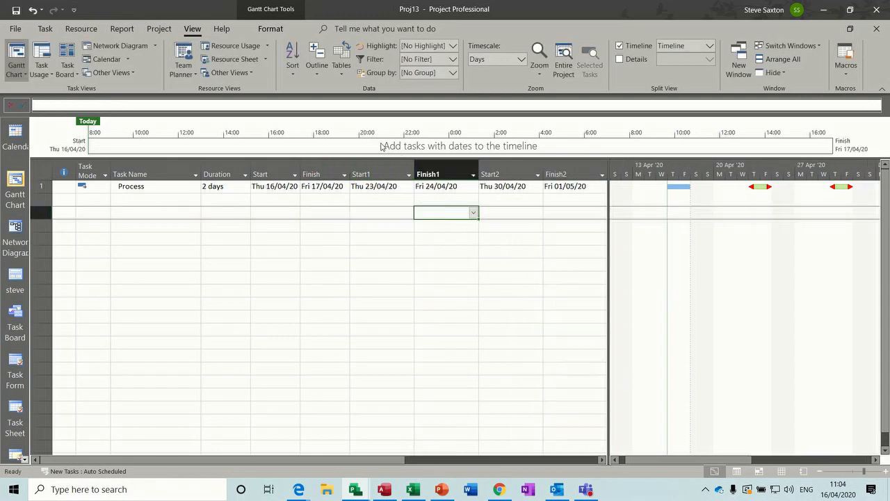
- Alternate between the Entry and Process tables to compare their columns, ending on the Entry table
left_click(341, 66)
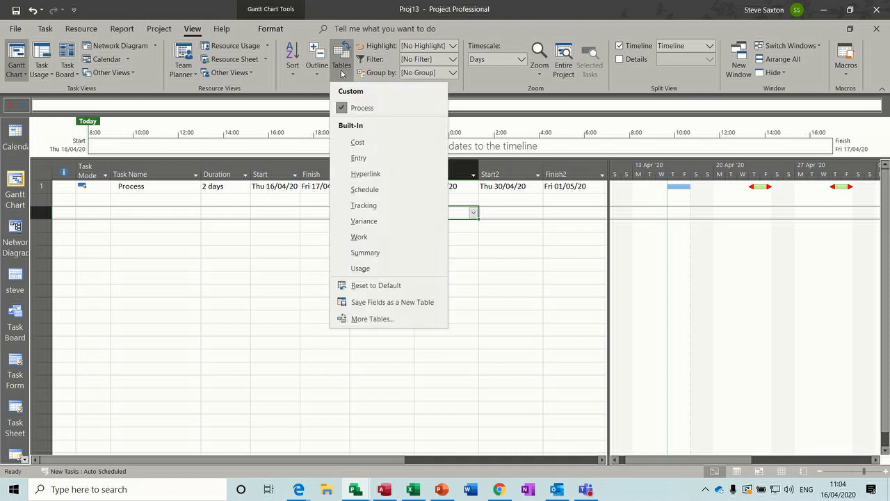
left_click(363, 157)
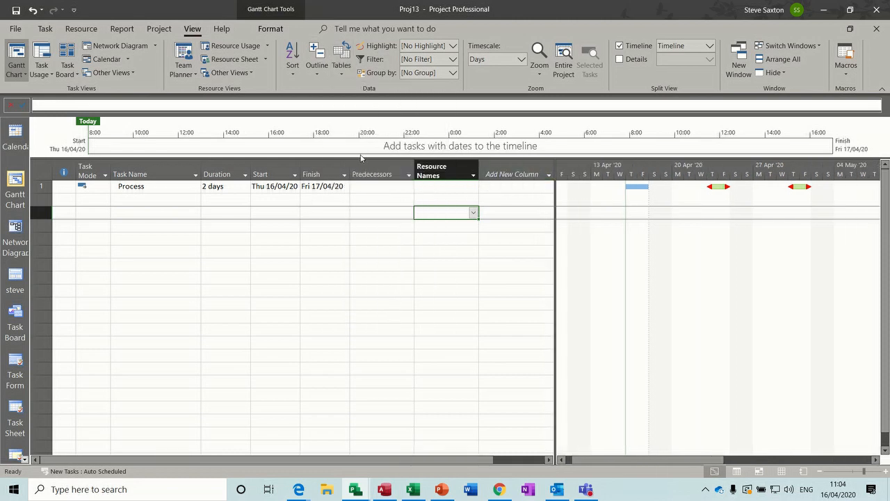
left_click(340, 66)
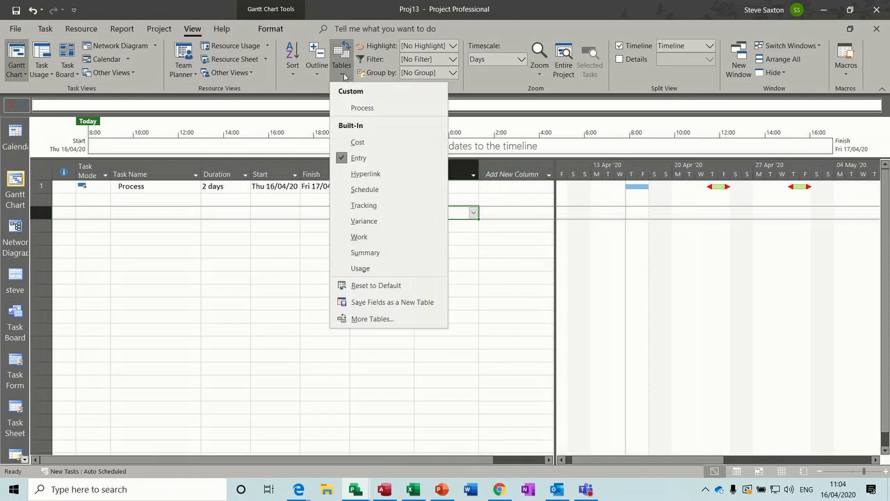
left_click(361, 110)
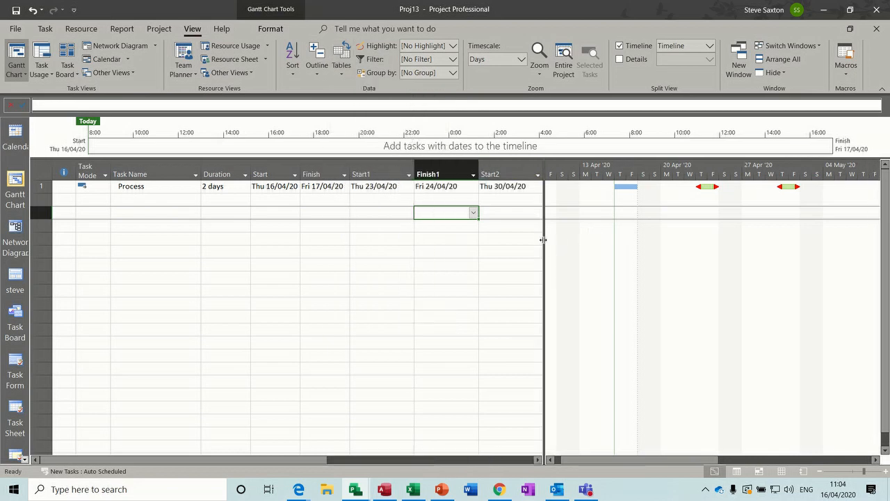
left_click(340, 66)
left_click(359, 158)
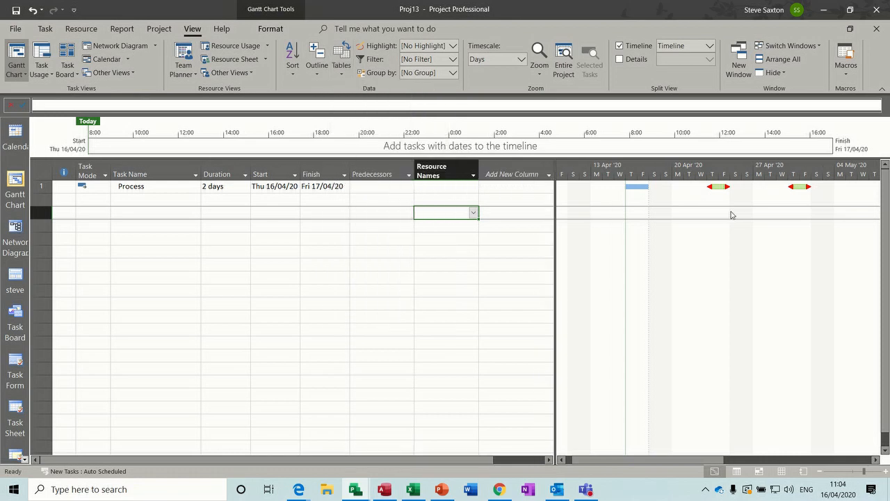
- Widen the table area beside the Gantt chart and switch back to the Process table
left_click_drag(555, 229, 590, 235)
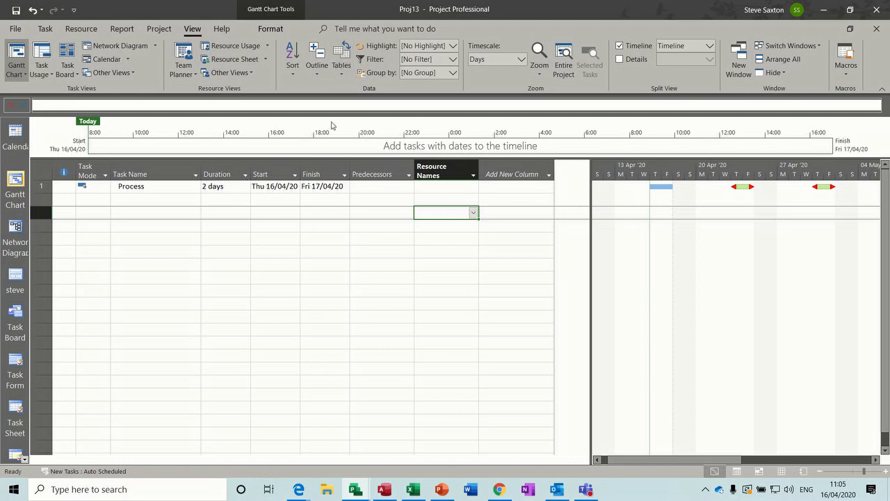
left_click_drag(167, 200, 160, 251)
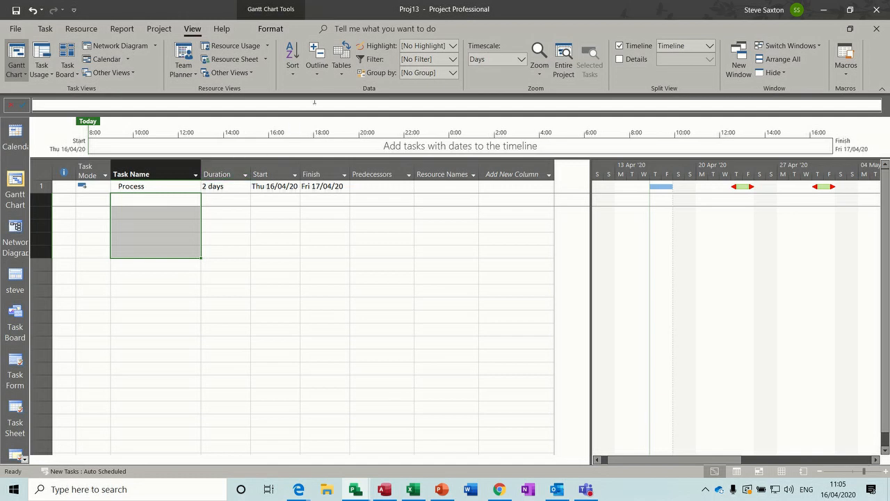
left_click(340, 63)
left_click(354, 108)
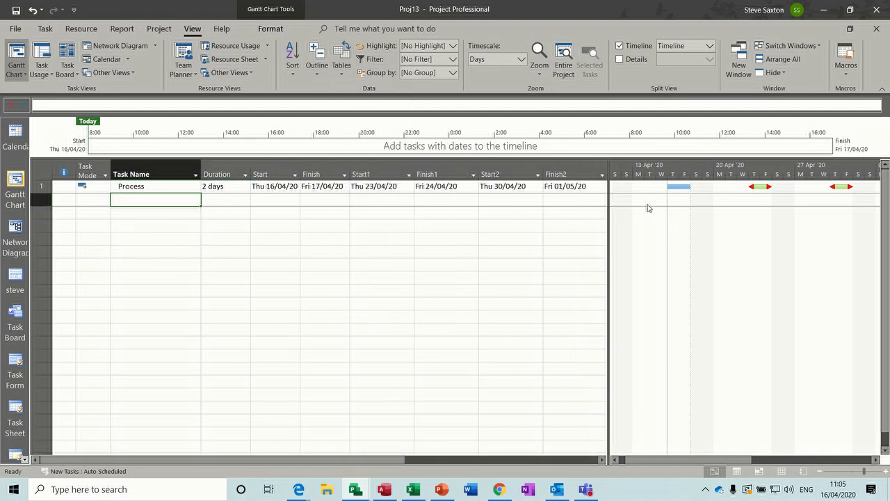
- Review the list of bar styles for the Gantt chart and leave it without changes
double_click(732, 259)
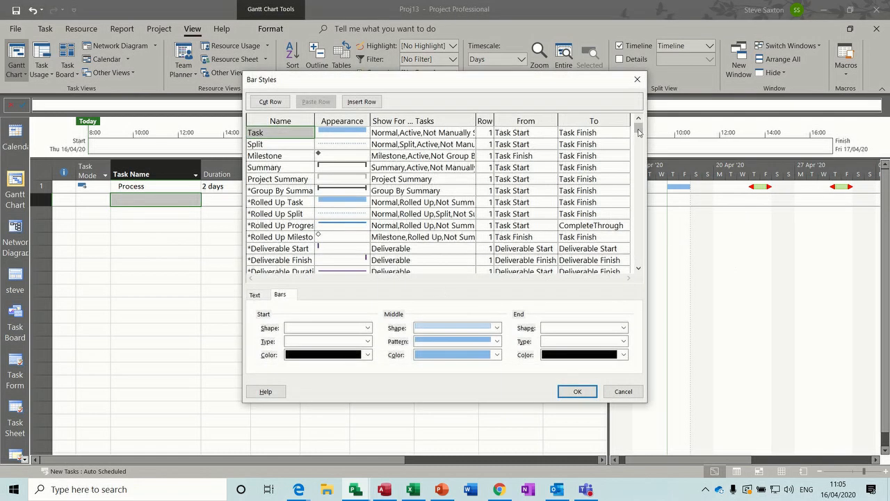
left_click_drag(639, 129, 637, 150)
left_click(623, 391)
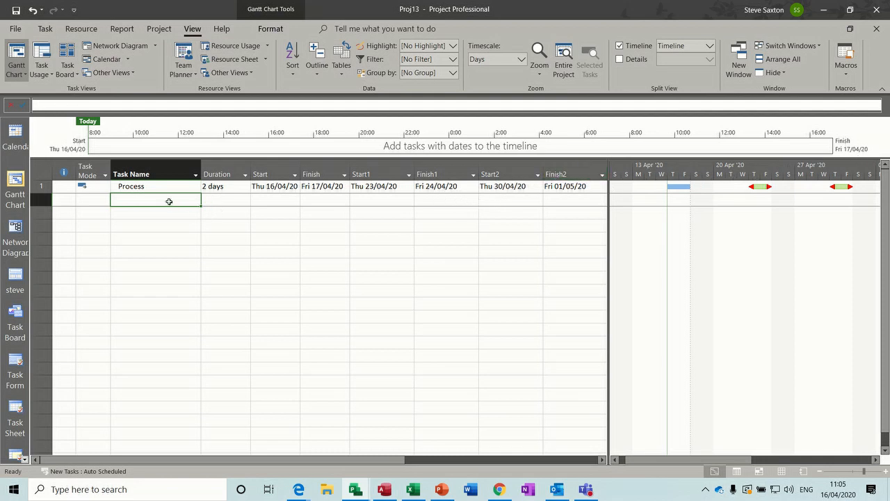
- Add a second task named Process 1 to the task list and set its duration to 1 day
type("Process")
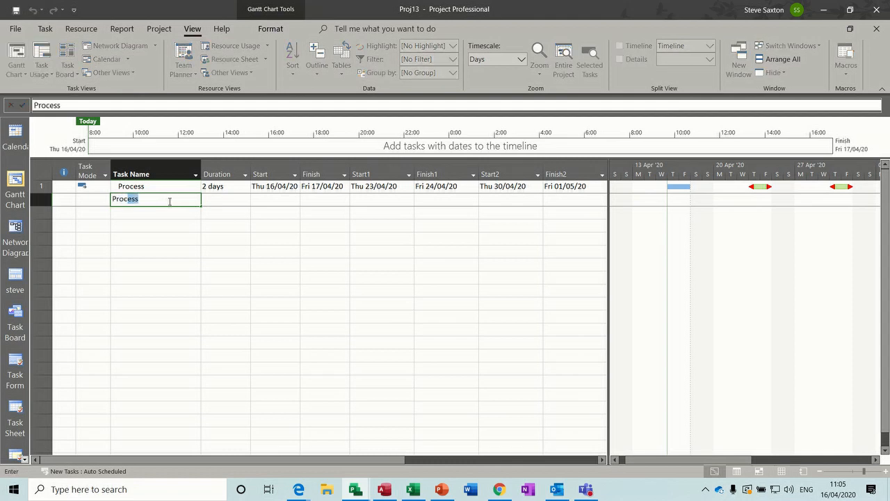
type(" 1")
left_click(227, 200)
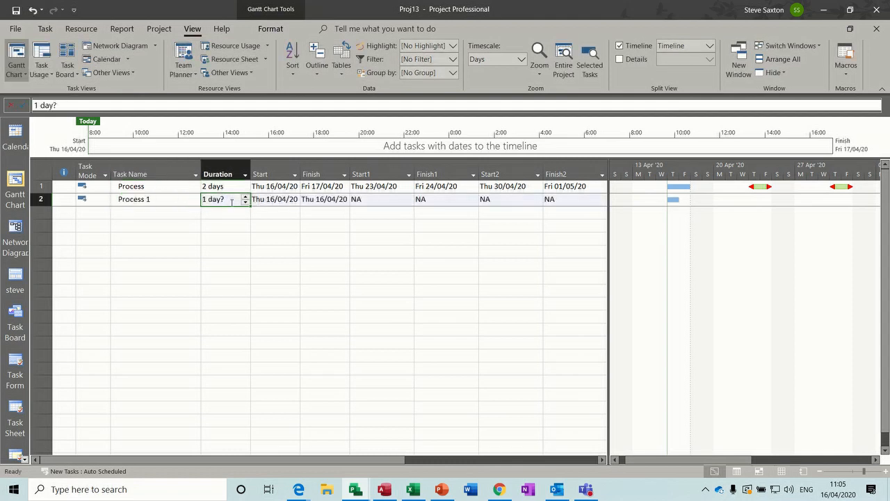
type("1")
- Set Process 1's Start1 date to 23/04/20 and its Finish1 date to 24/04/20
left_click(383, 203)
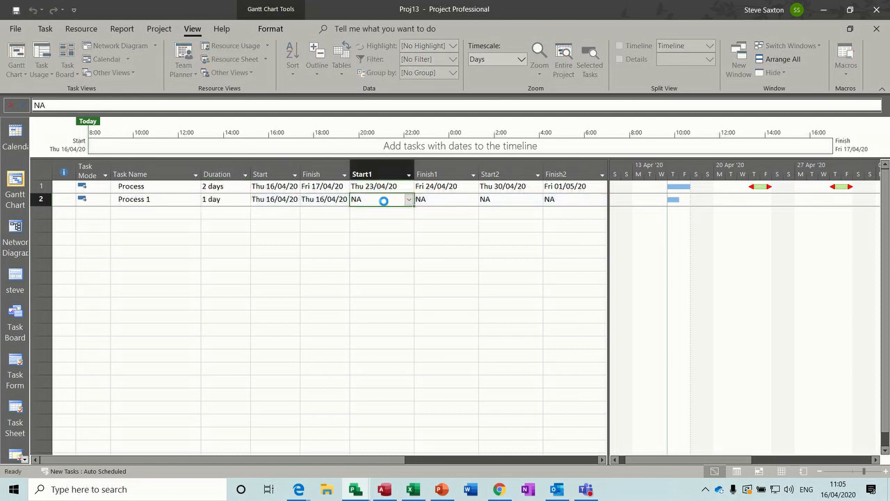
left_click(408, 199)
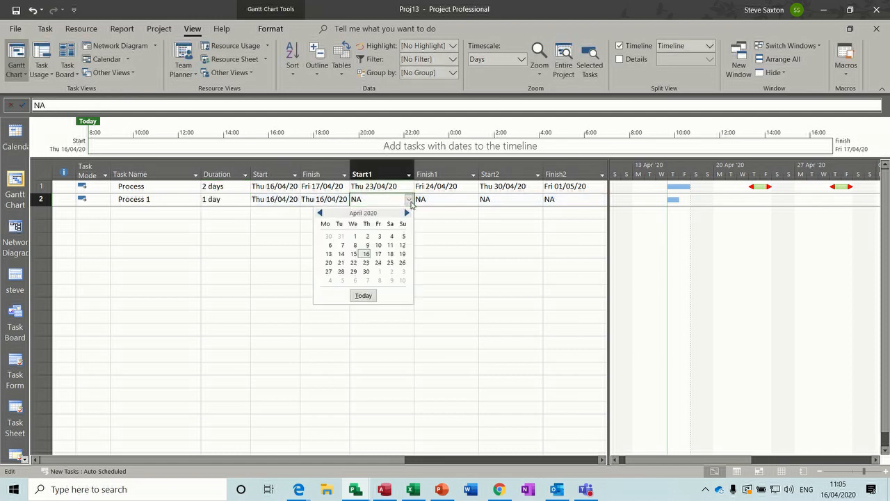
left_click(366, 263)
left_click(447, 201)
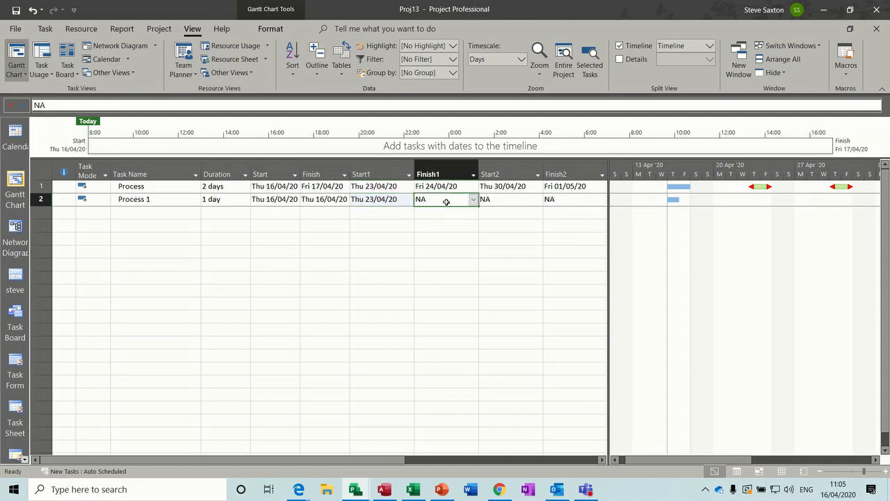
left_click(473, 200)
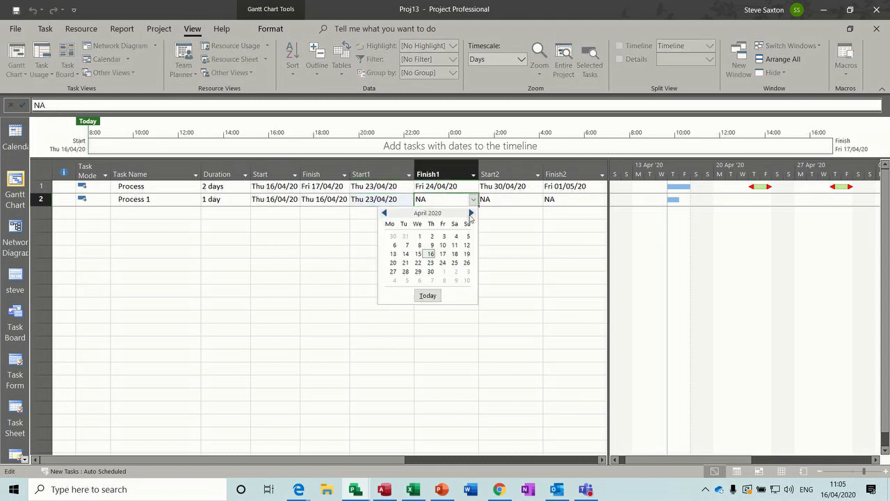
left_click(443, 263)
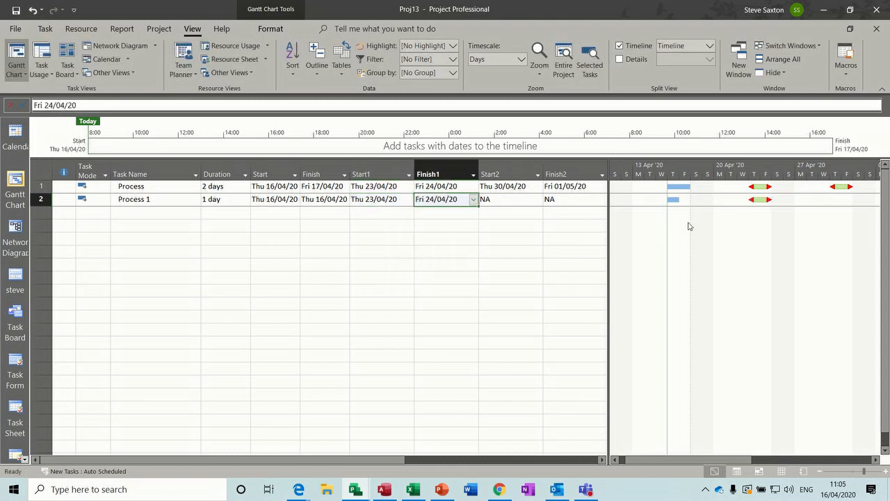
left_click(518, 203)
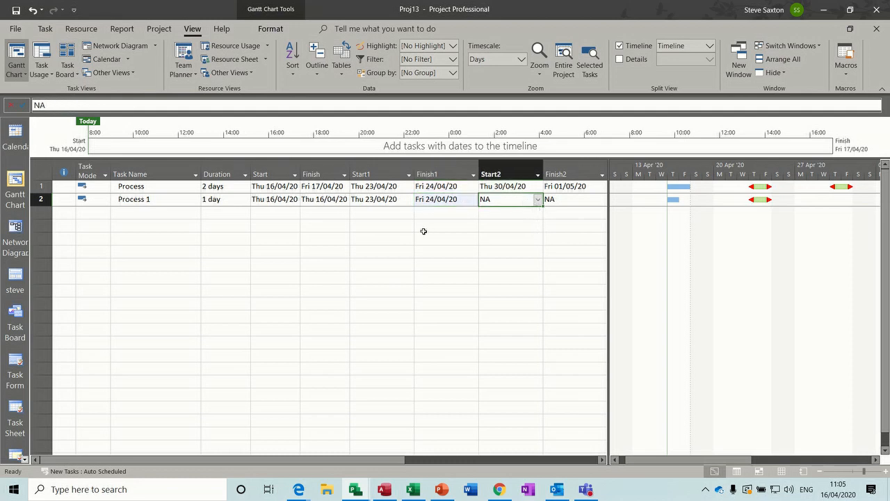
- Find the Process table among the Global.MPT tables in the Organizer and leave it without changes
left_click(341, 70)
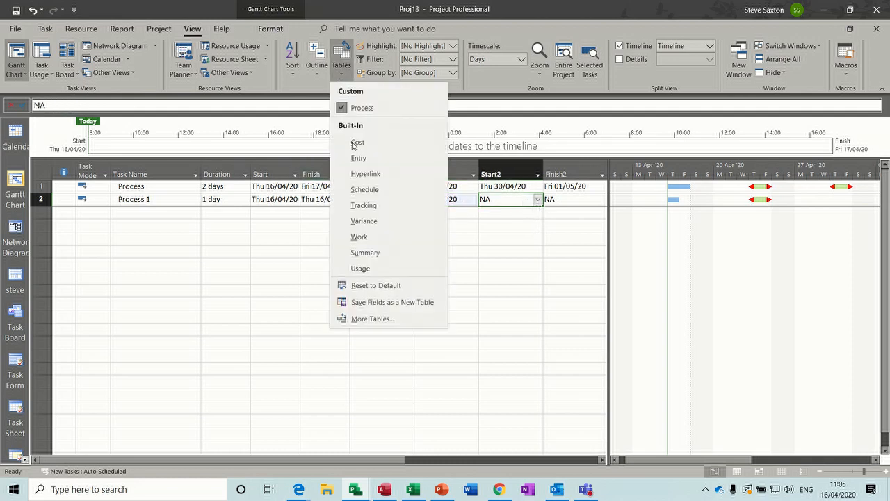
left_click(369, 319)
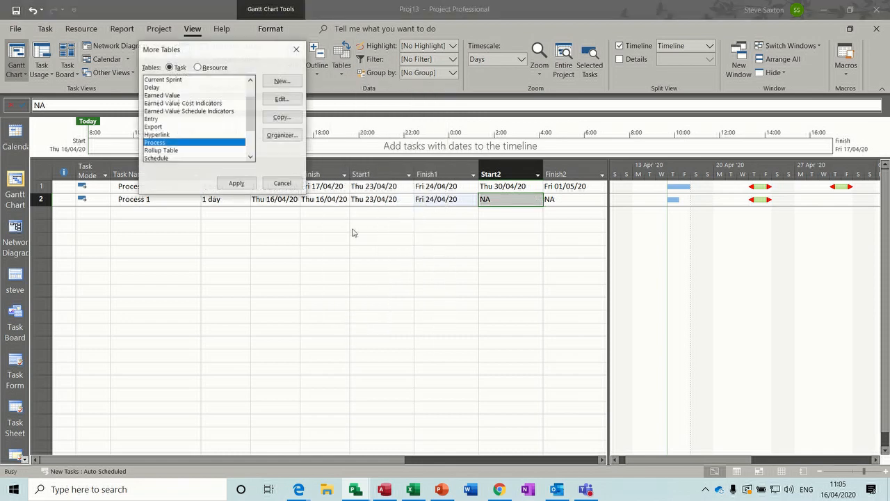
left_click(284, 136)
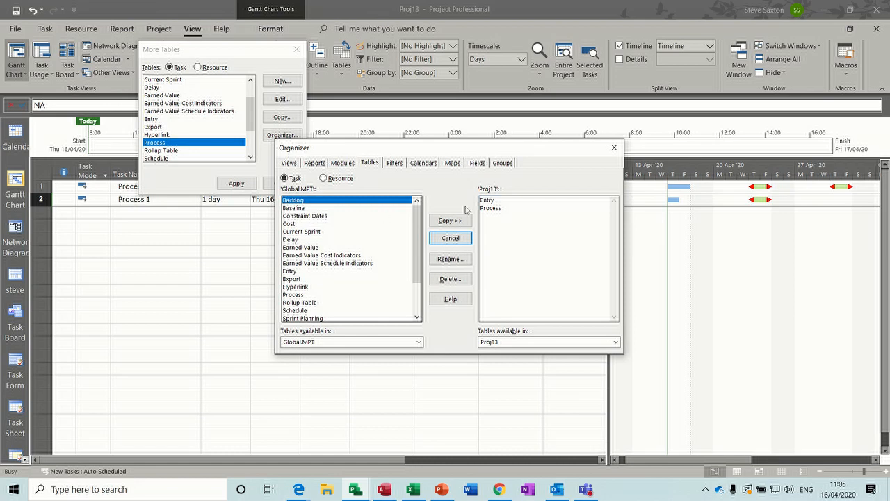
left_click(304, 295)
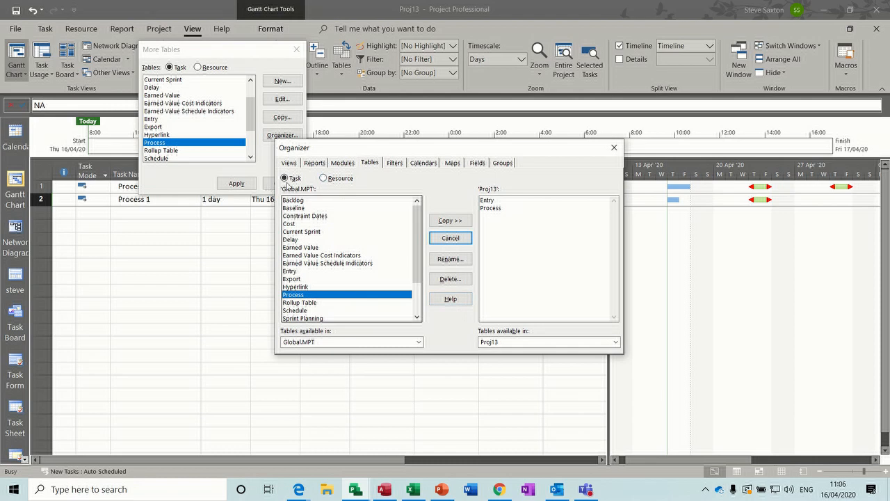
left_click(614, 147)
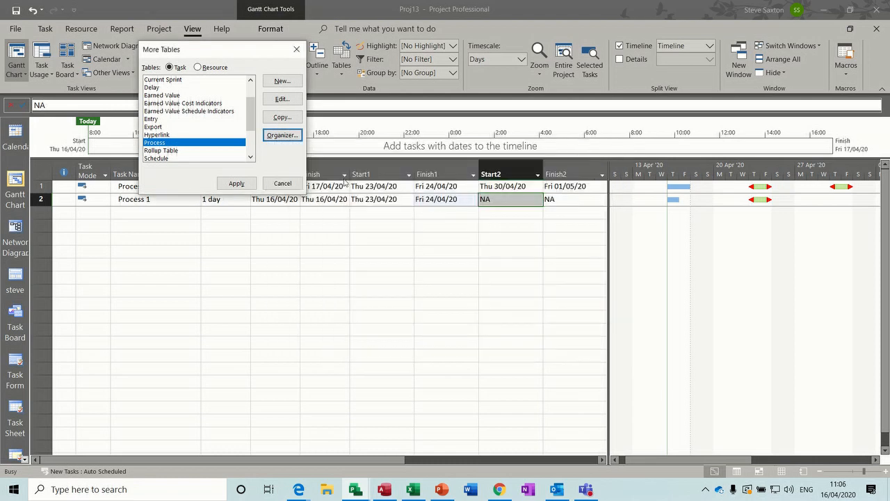
left_click(283, 184)
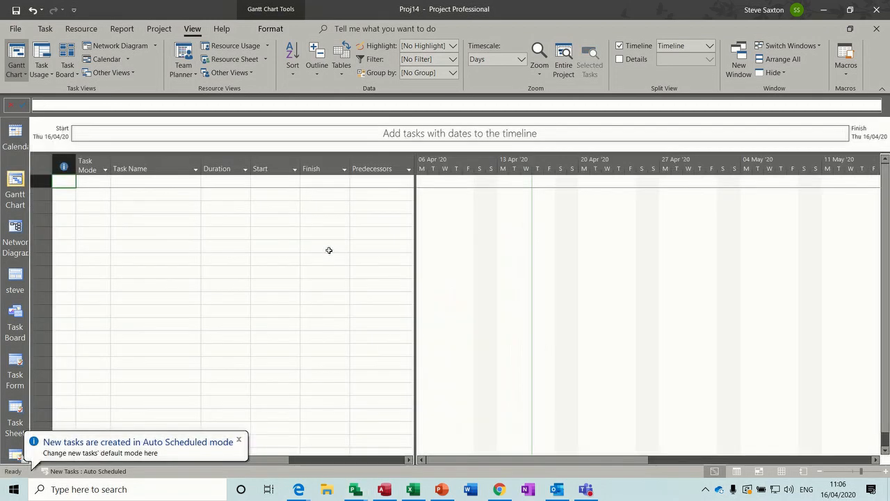
- Apply the Process table in the new blank project and widen the table area to reveal the Finish2 column
left_click(342, 75)
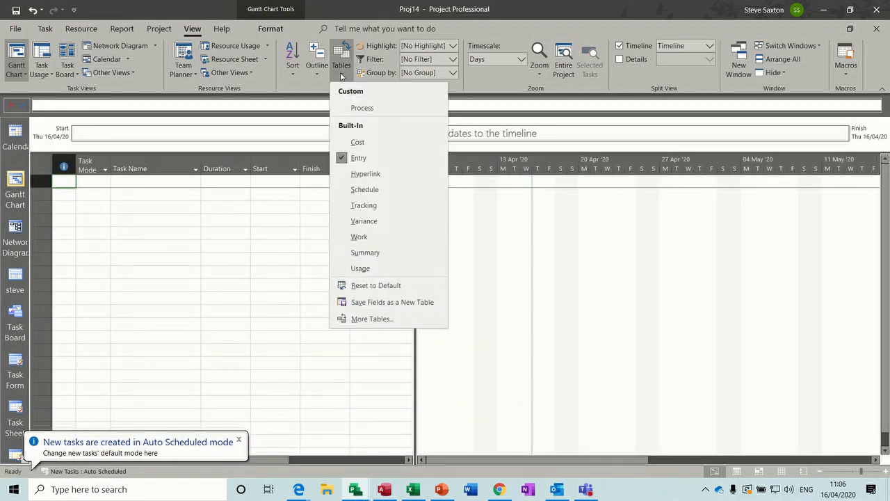
left_click(361, 108)
left_click_drag(408, 185, 593, 197)
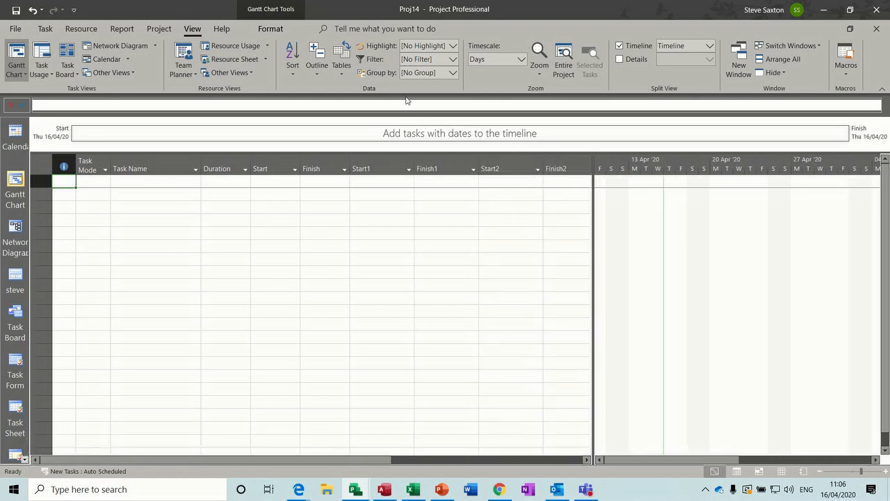
- Compare the Process table's entries in Global.MPT and Proj14 in the Organizer, leaving both lists unchanged
left_click(341, 69)
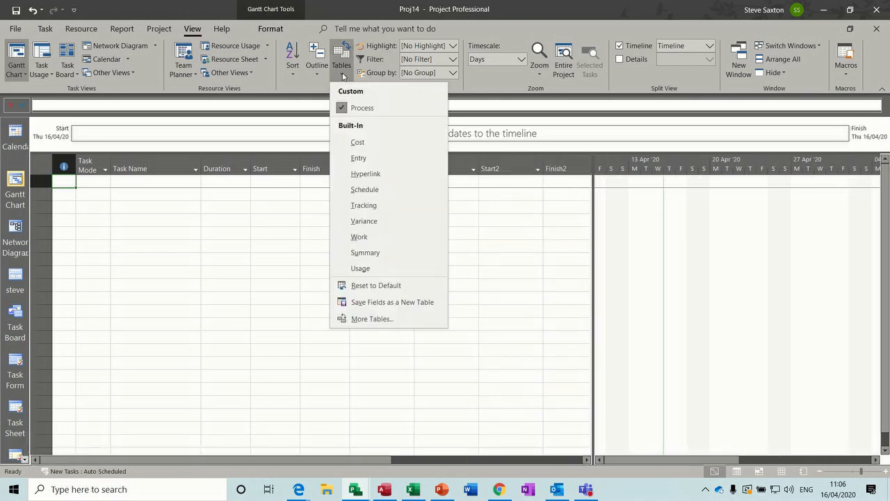
left_click(367, 319)
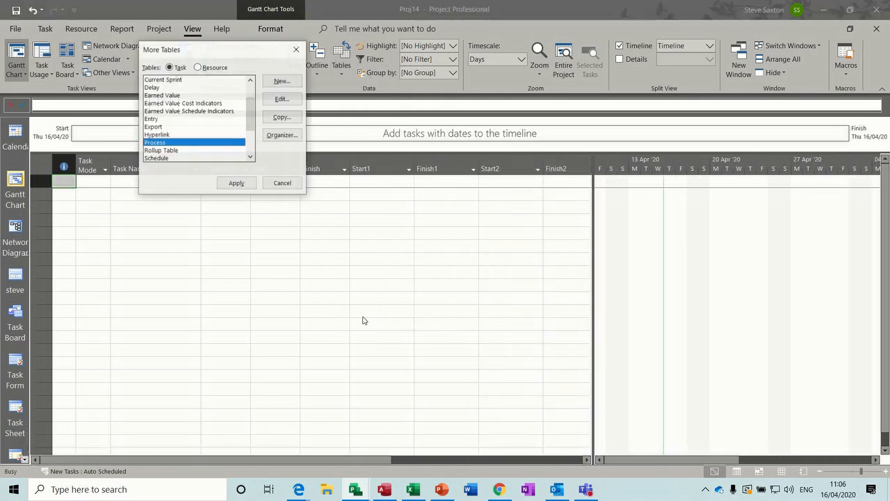
left_click(274, 136)
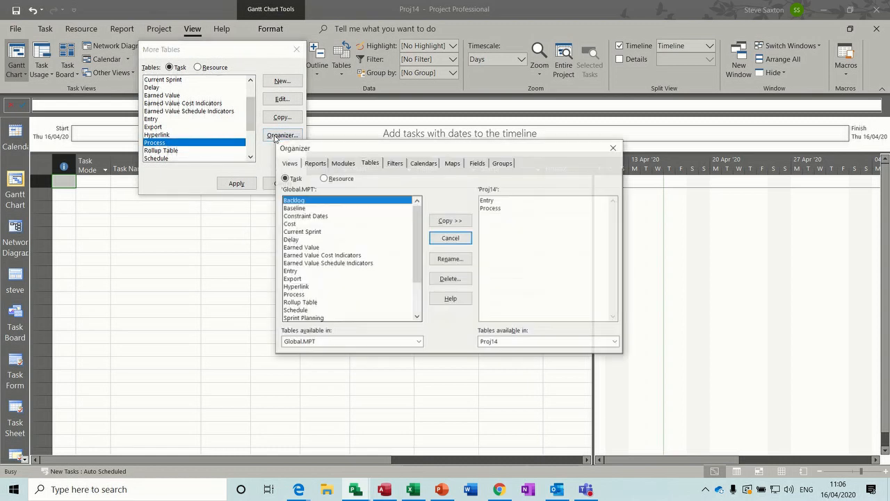
left_click(307, 295)
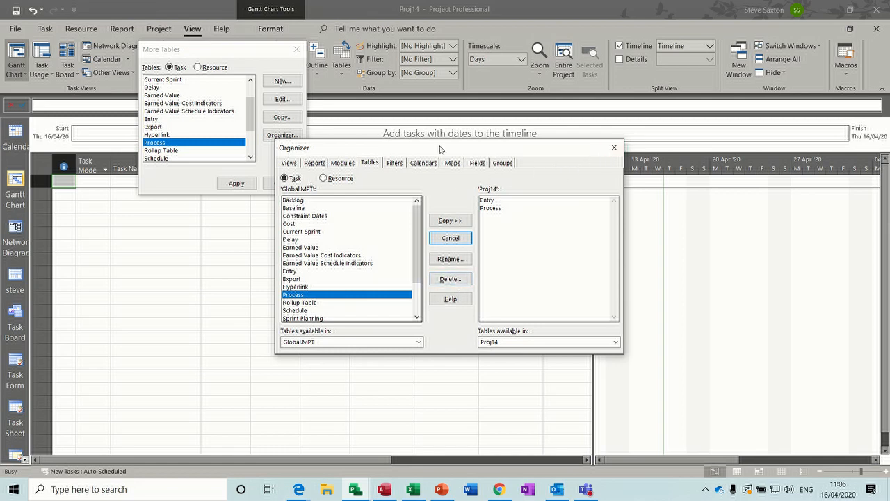
left_click(614, 147)
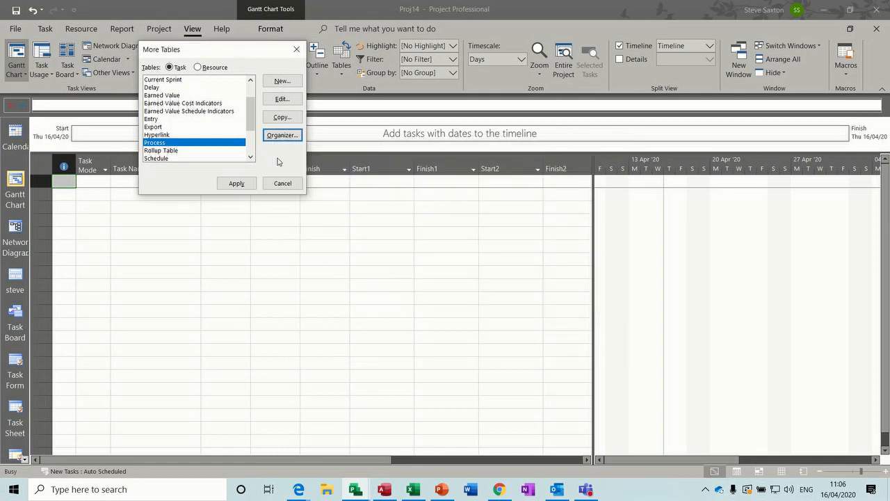
left_click(283, 183)
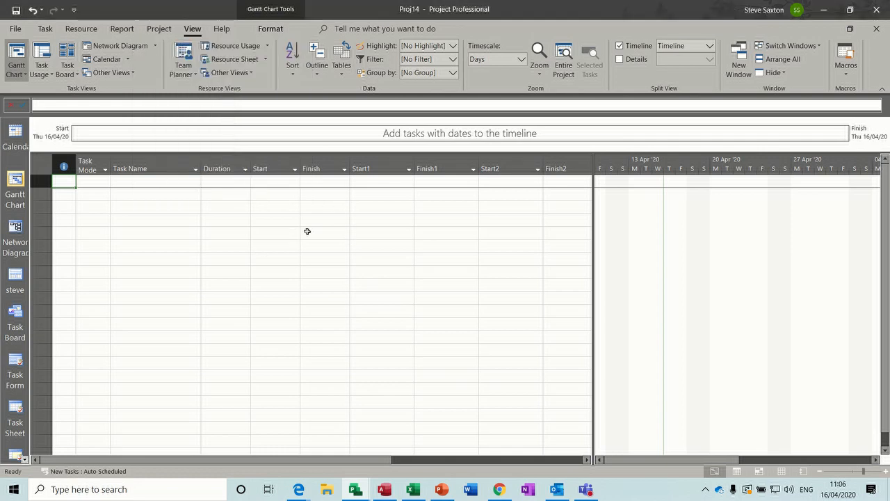
- Close the blank project Proj14
key("ctrl+w")
left_click(449, 280)
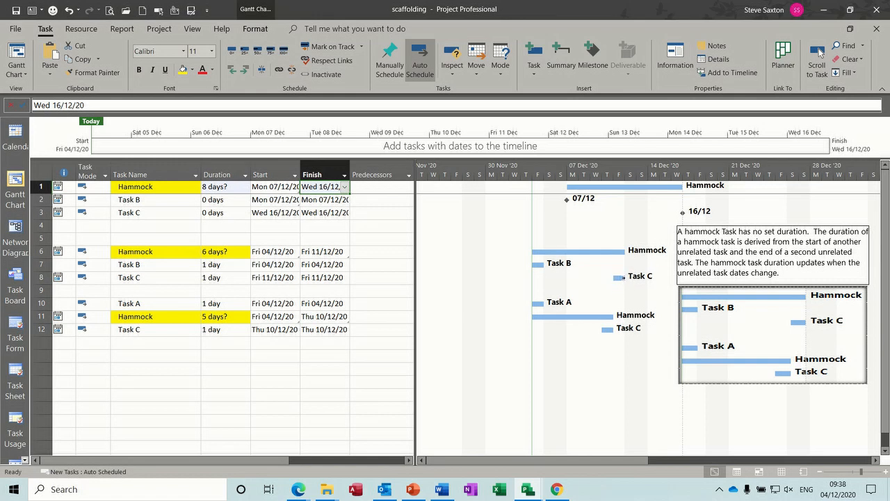
- Add three tasks named Task A, Task B and Task C in rows 14 to 16 of the scaffolding project
mouse_move(624, 277)
left_click(130, 356)
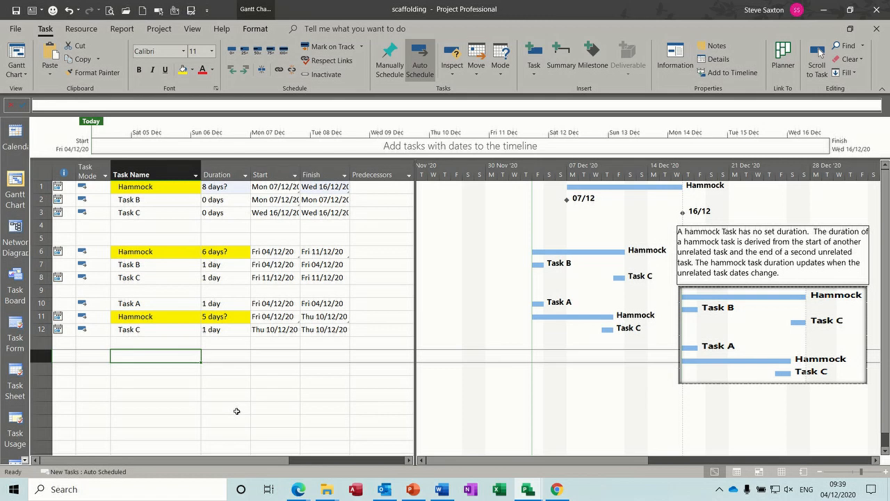
type("Task A")
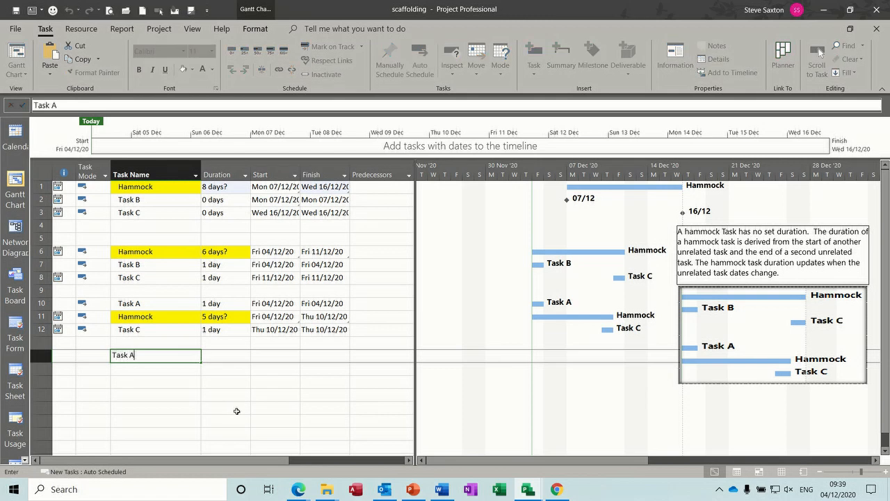
key("Return")
type("Task B")
key("Return")
type("Task C")
key("Return")
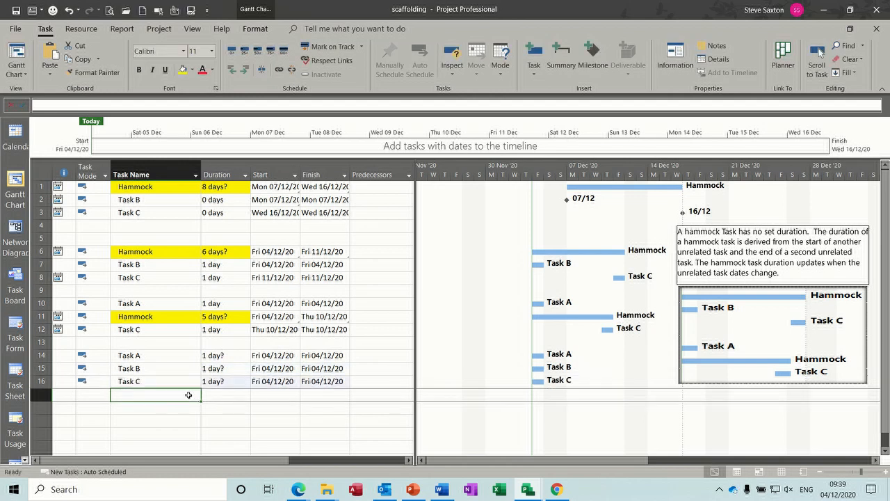
- Rename the task in row 14 as Hammock
left_click(169, 359)
type("Hammock")
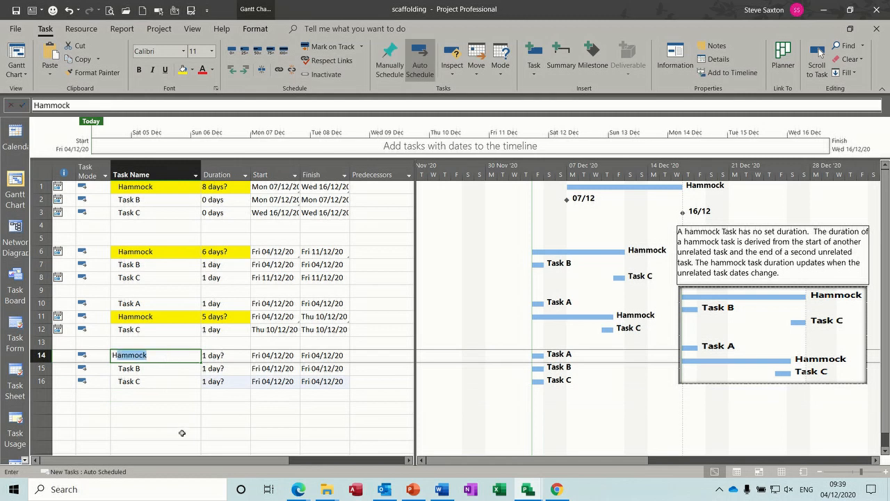
left_click(190, 395)
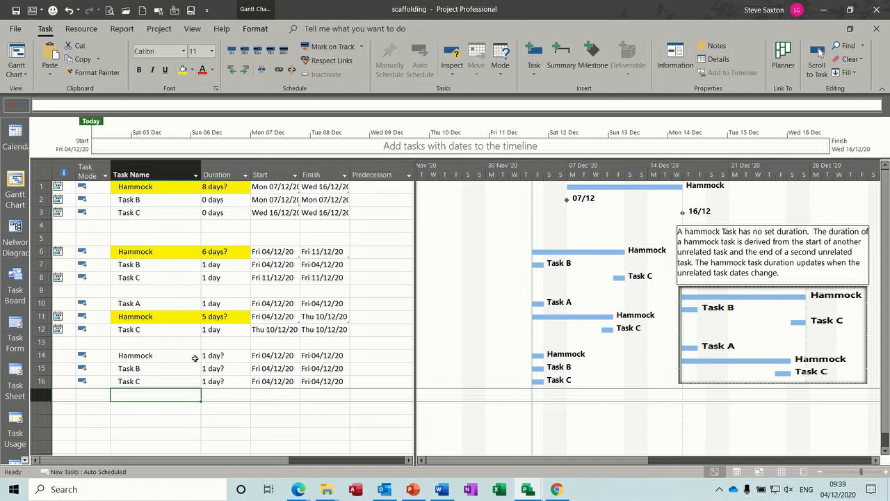
- Copy the Start date of Task B in row 15 and paste it as a text data link into Hammock's Start in row 14
left_click(272, 369)
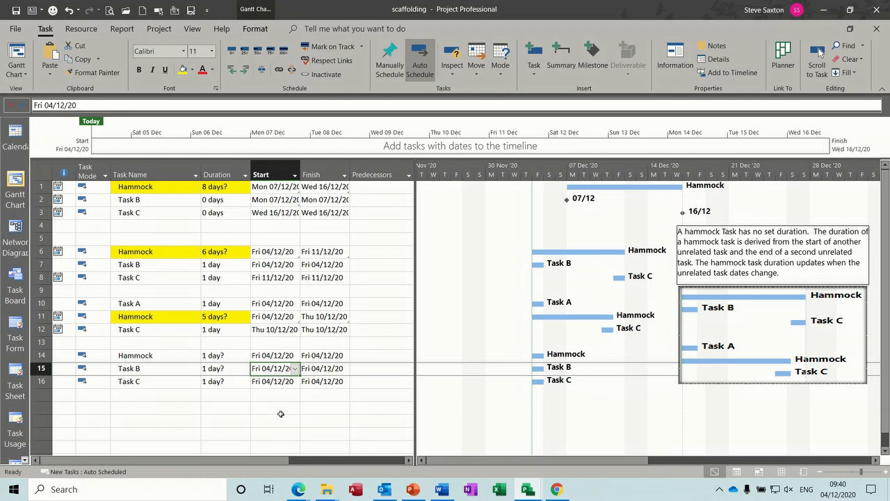
left_click(276, 356)
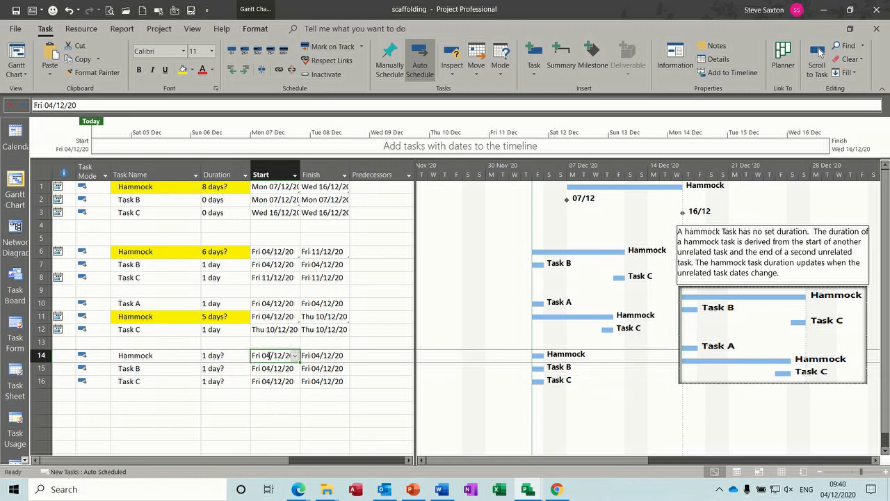
left_click(49, 69)
left_click(70, 127)
left_click(18, 78)
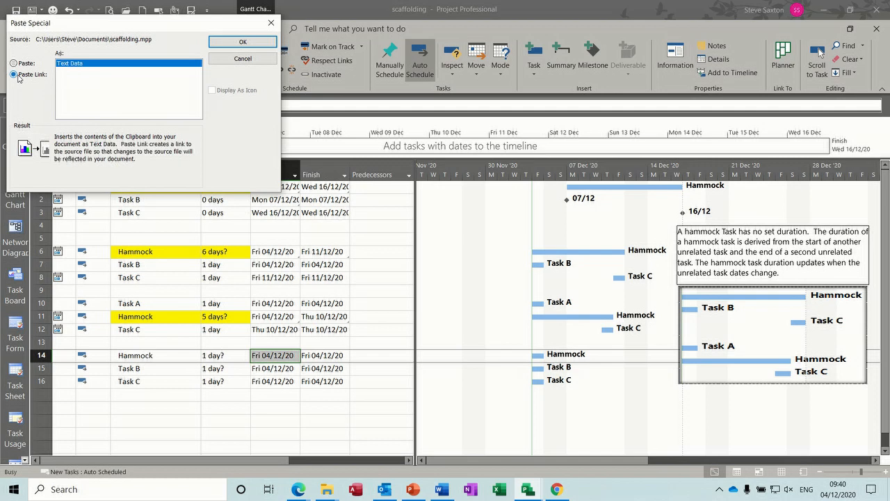
left_click(242, 43)
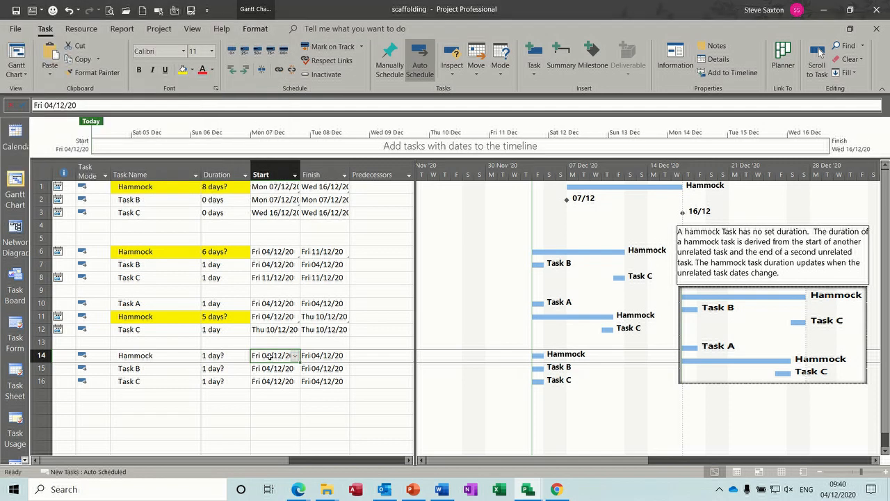
- Highlight the Start dates of Hammock in row 14 and Task B in row 15 yellow, and select row 16 Task C's Finish date
left_click_drag(270, 356, 270, 367)
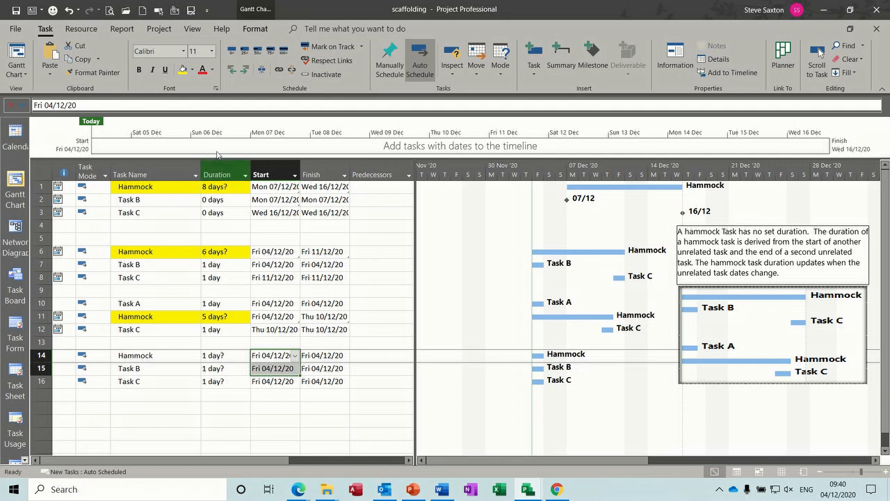
left_click(183, 70)
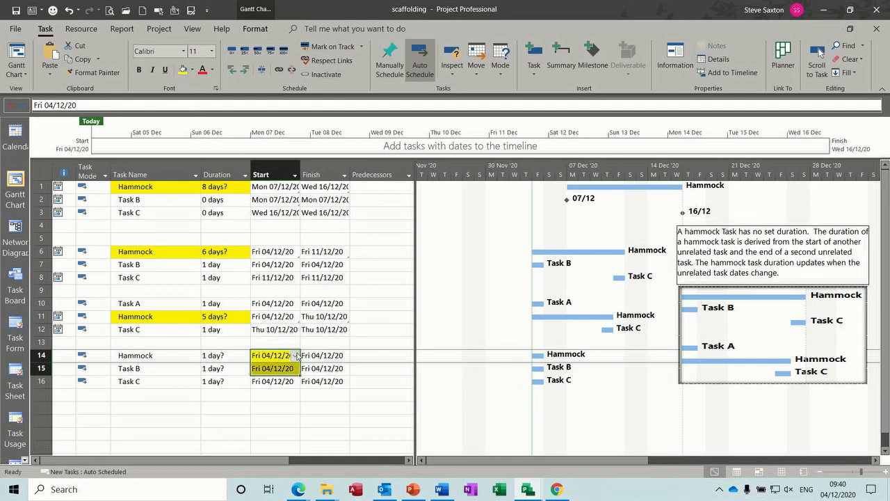
left_click(321, 382)
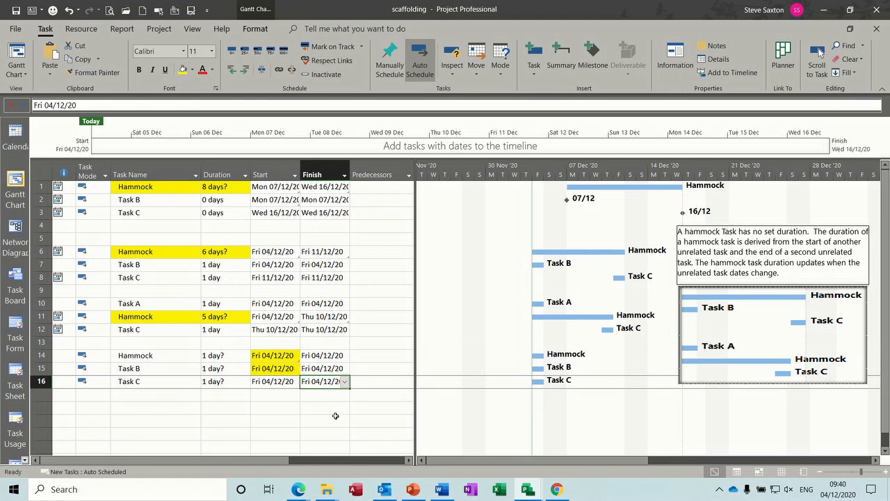
- Paste Task C's copied Finish date as a text data link into Hammock's Finish in row 14
left_click(327, 356)
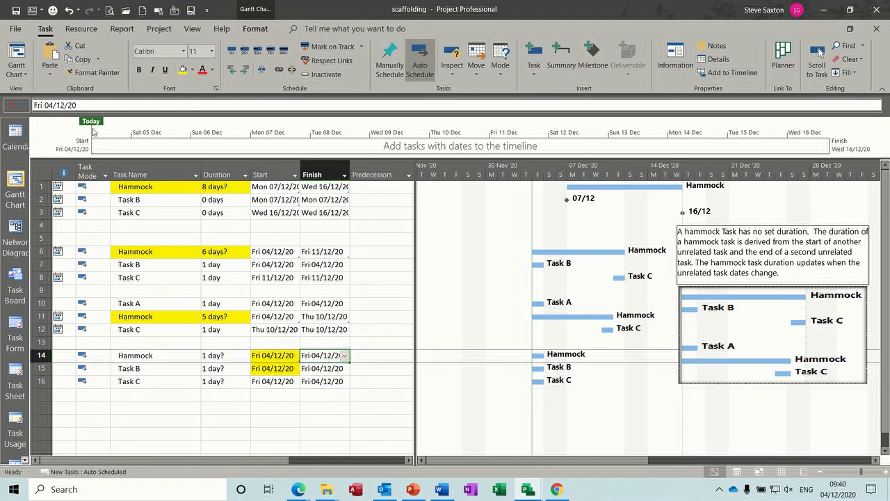
left_click(49, 74)
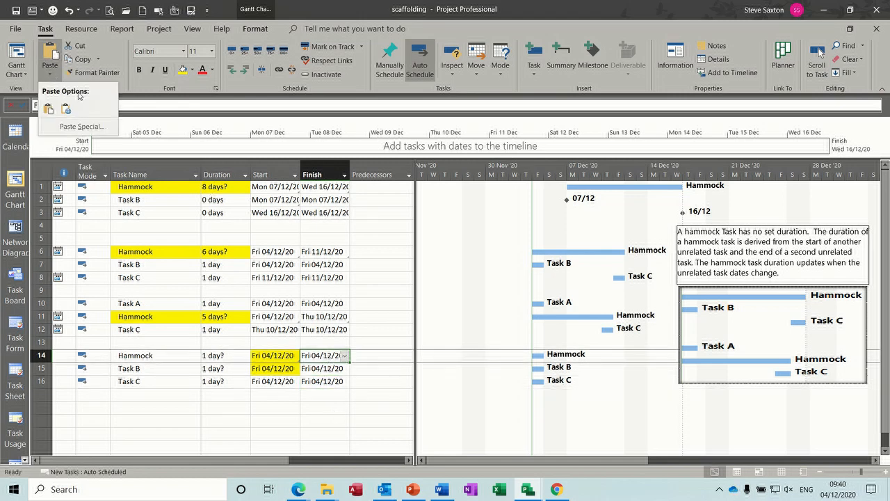
left_click(87, 127)
left_click(32, 75)
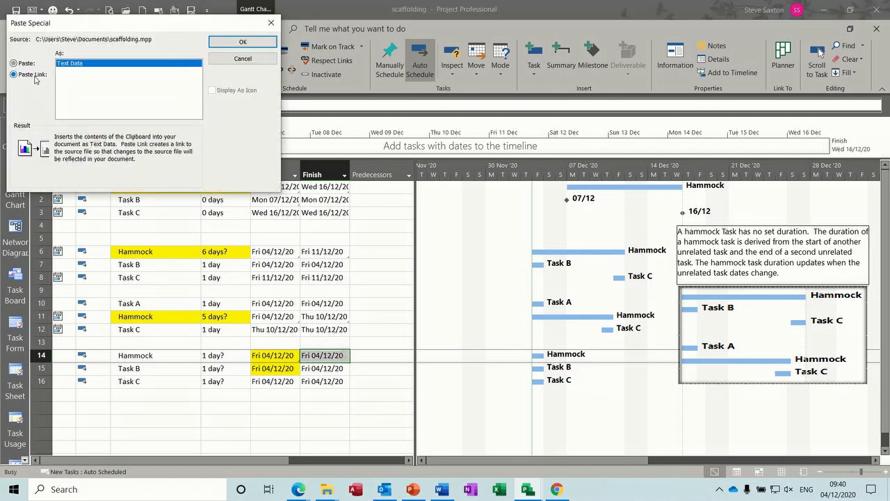
left_click(240, 43)
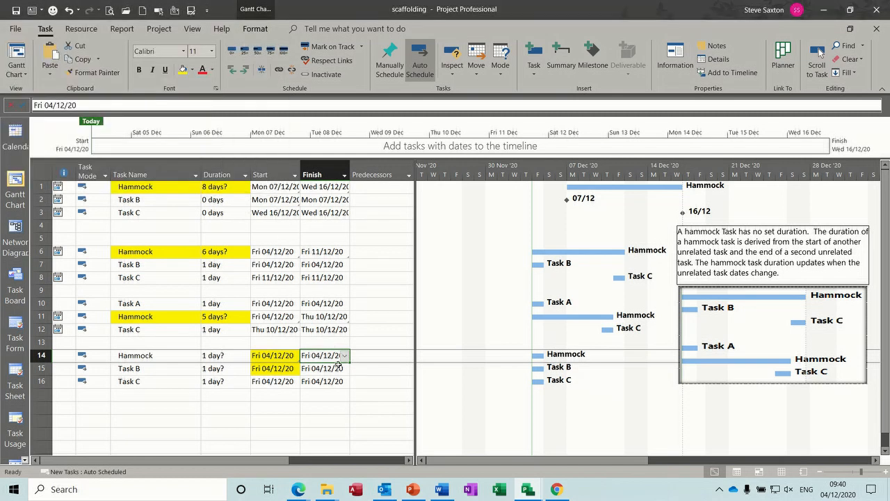
- Highlight the Finish dates of Hammock in row 14 and Task C in row 16 light blue
left_click(192, 72)
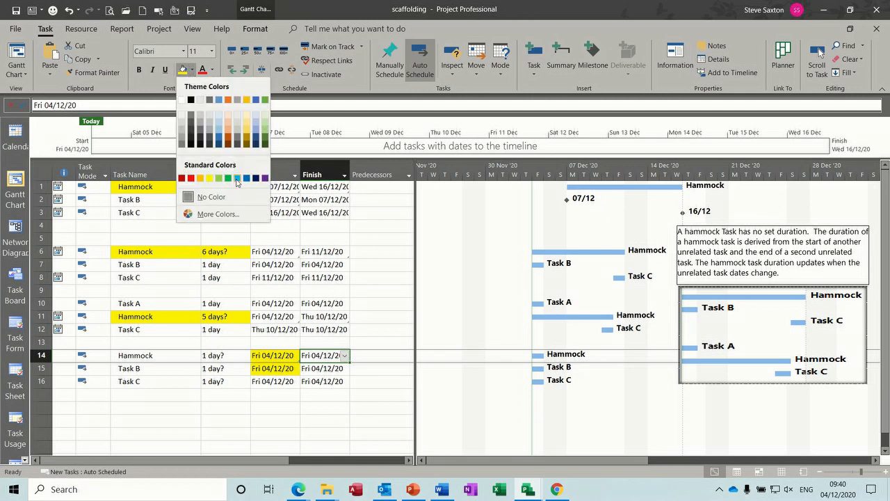
left_click(238, 178)
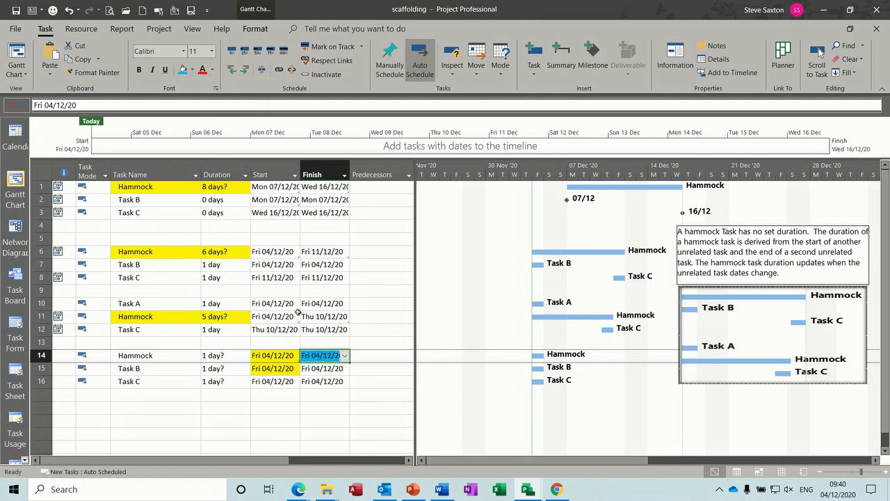
left_click(321, 381)
left_click(183, 69)
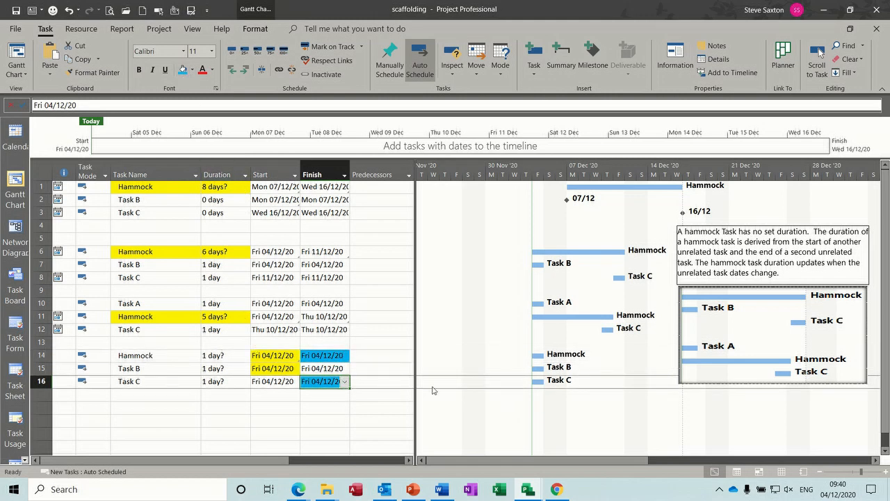
- Move Task C's Gantt bar in row 16 to Fri 11/12/20 without adding a link
left_click_drag(415, 379, 372, 381)
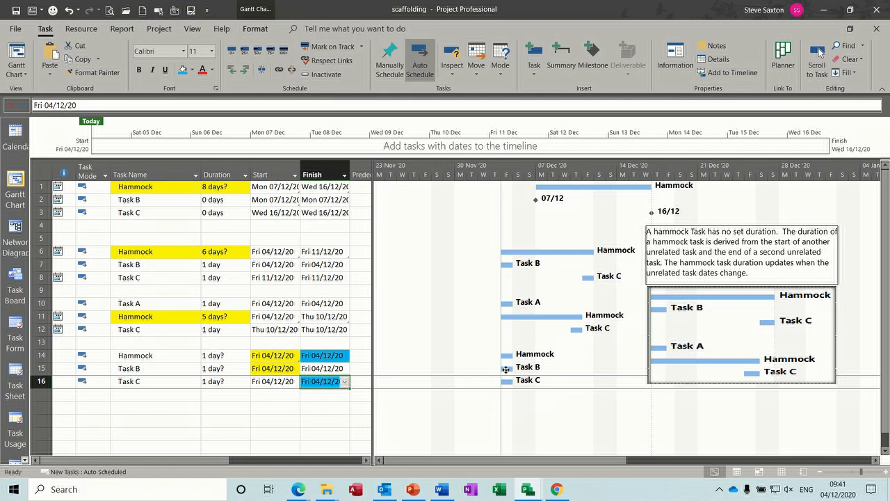
mouse_move(506, 369)
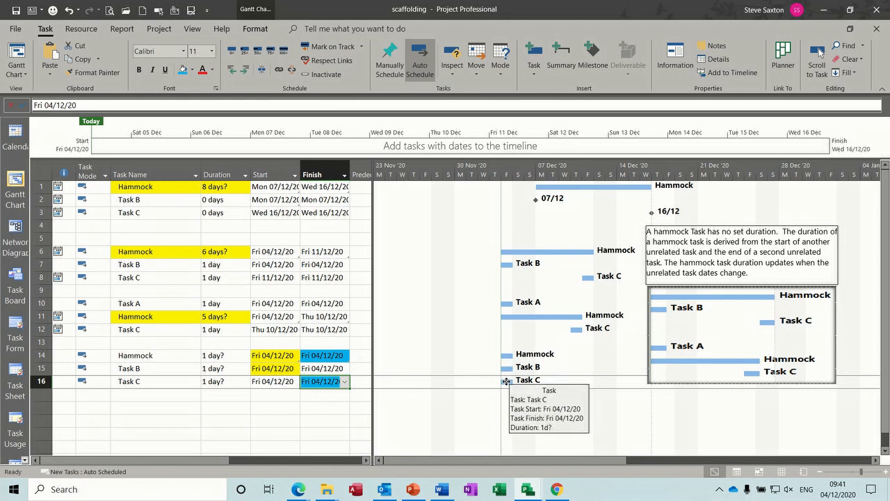
left_click_drag(506, 381, 532, 393)
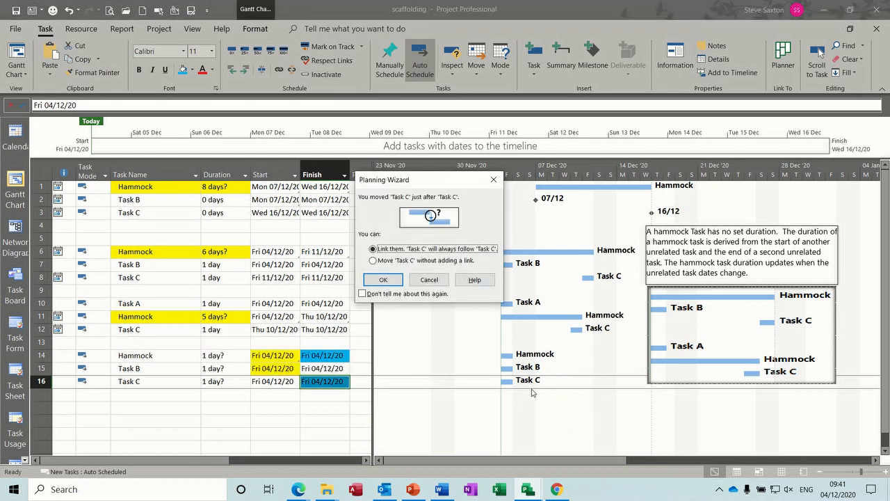
left_click(382, 261)
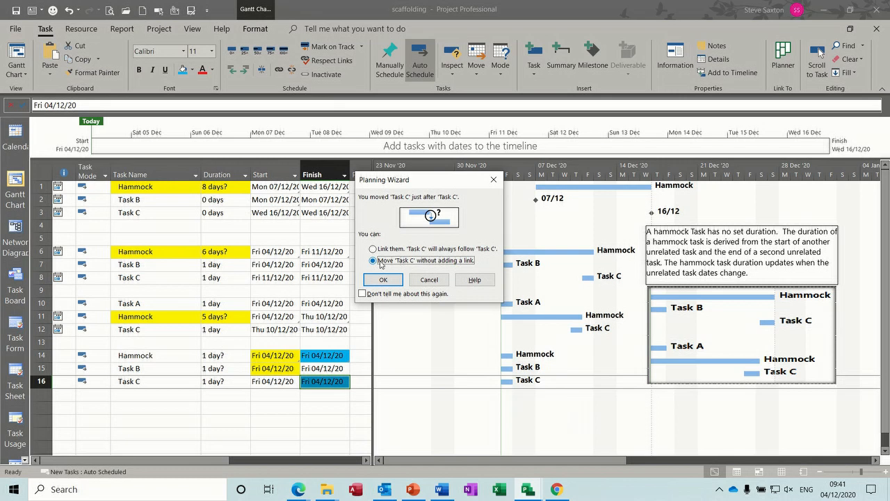
left_click(384, 280)
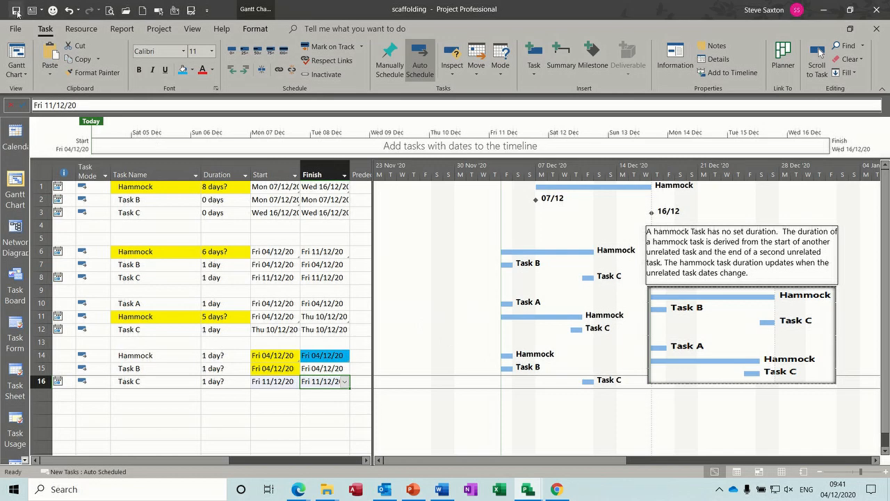
- Close and reopen the scaffolding project, re-establishing its linked information
left_click(15, 29)
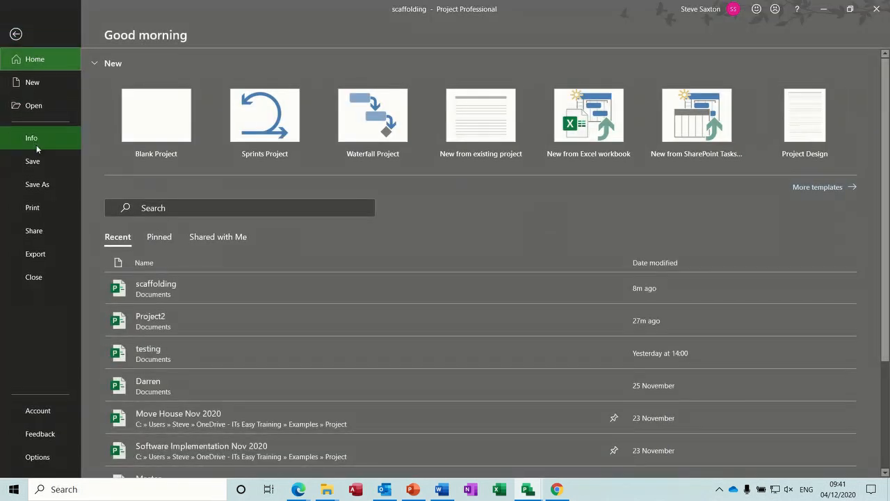
left_click(35, 275)
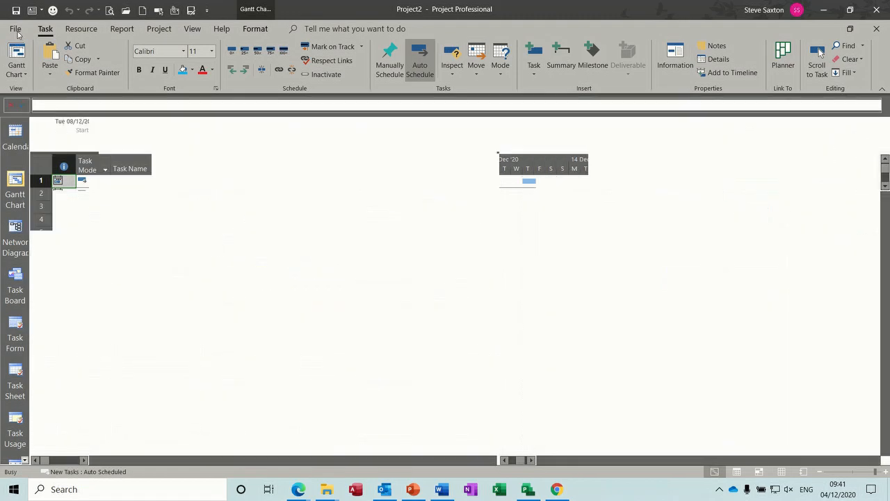
left_click(16, 32)
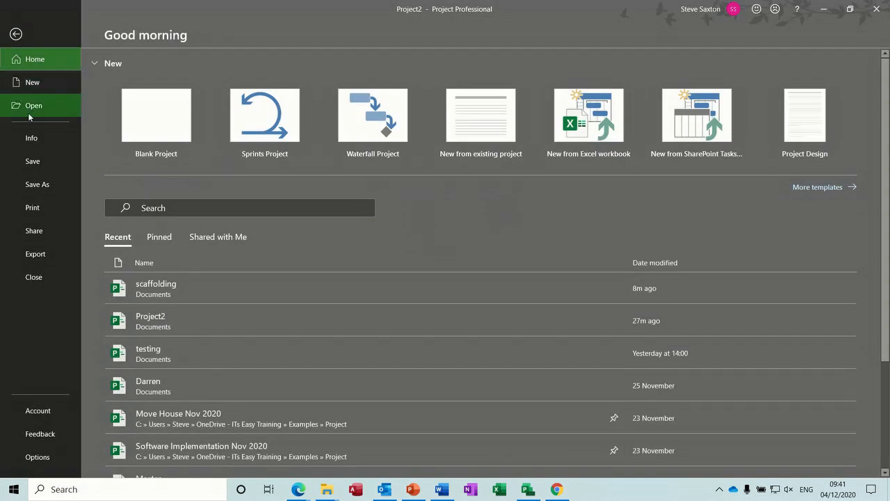
left_click(28, 107)
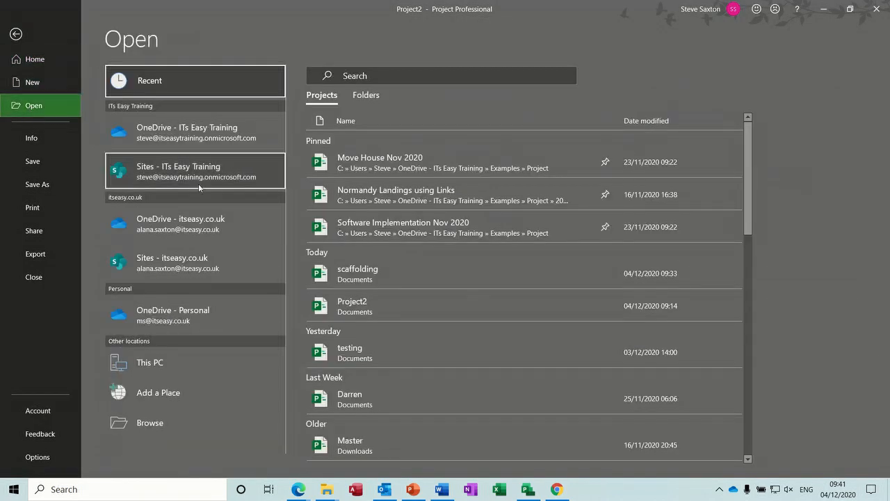
left_click(369, 279)
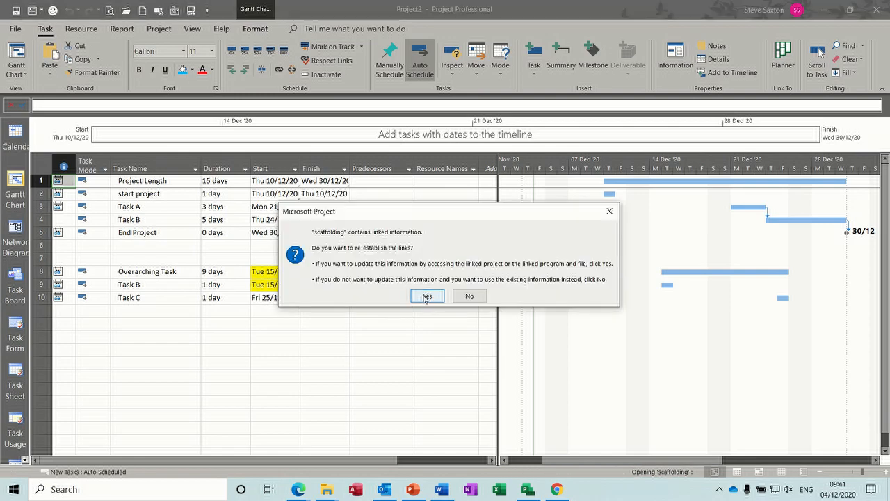
left_click(426, 296)
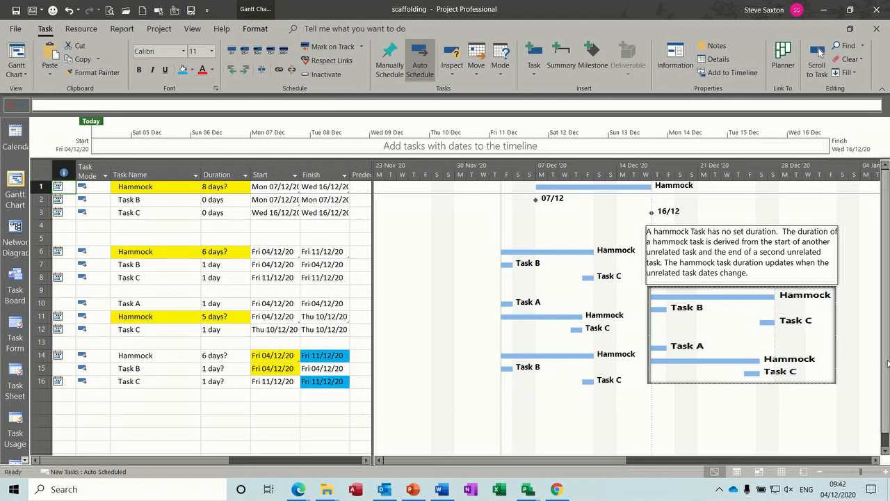
- Add three tasks named Task A, hammock and Task B in rows 18 to 20
scroll(889, 363, "down", 1)
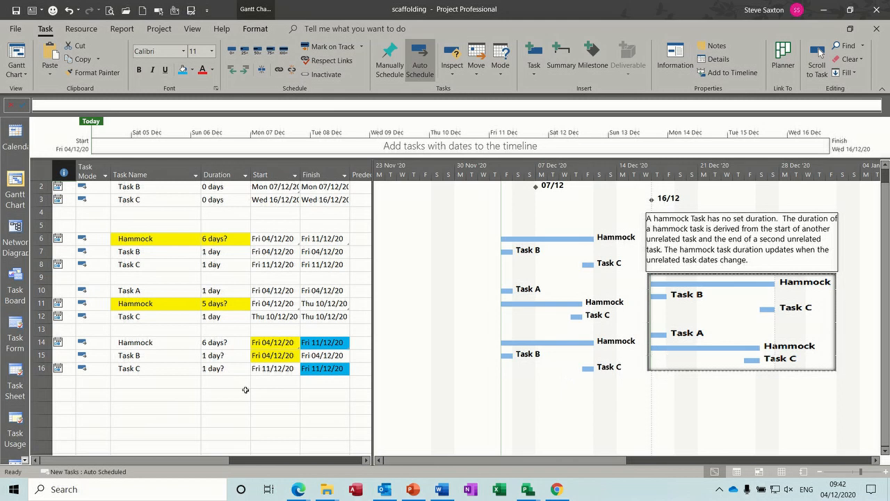
left_click(146, 393)
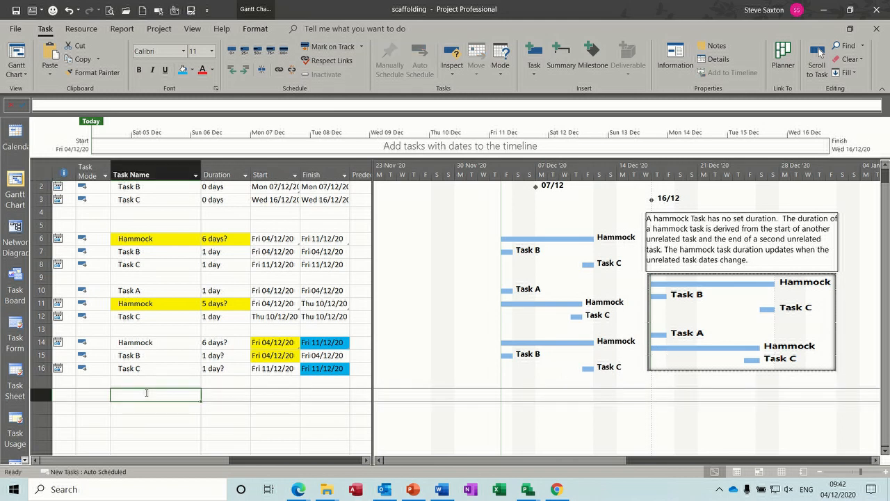
type("Task ")
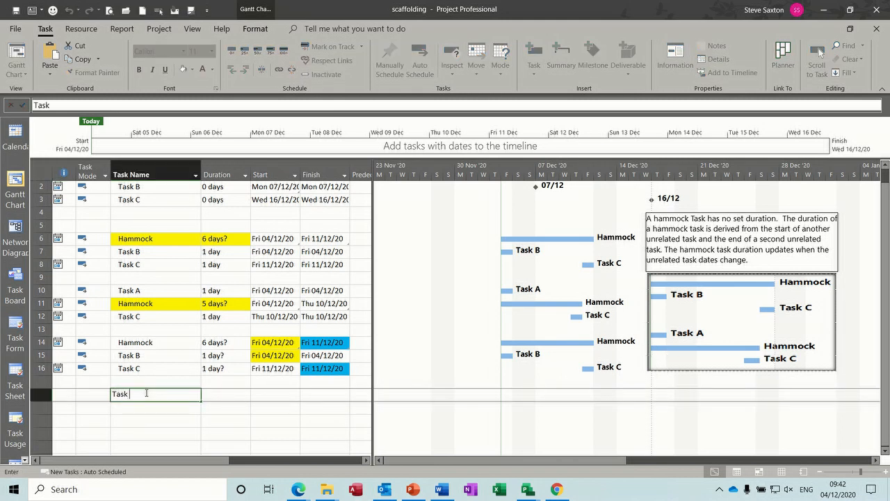
type("A")
key("Return")
type("hammock")
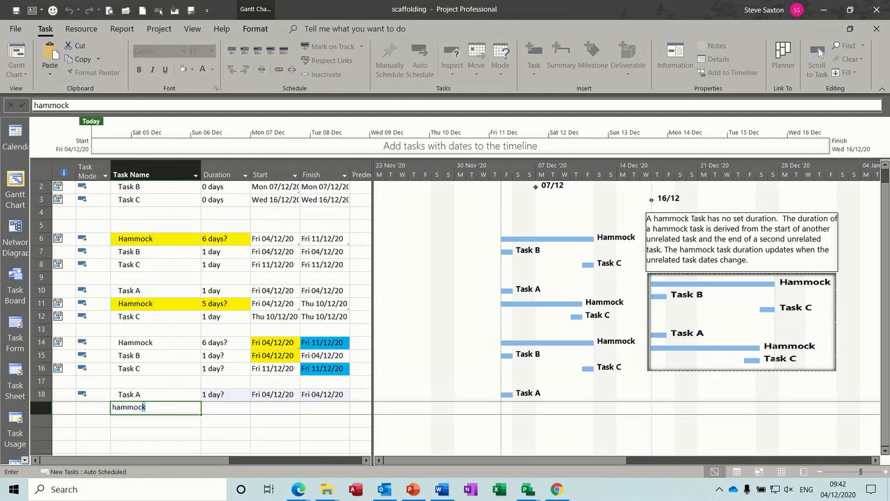
key("Return")
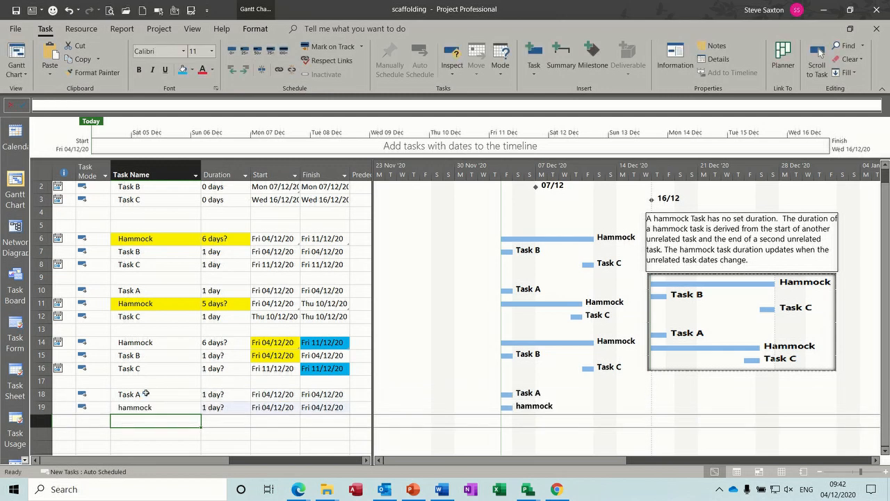
type("Task B")
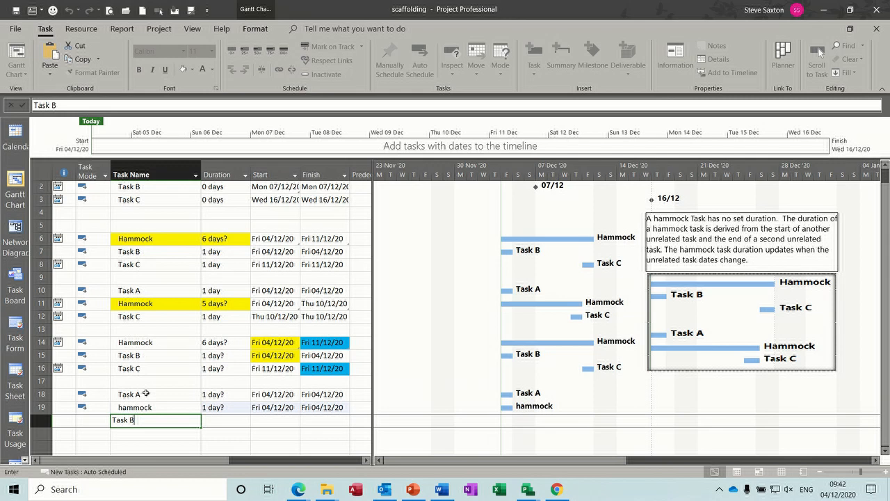
key("Return")
- Capitalise the name of the task in row 19 as Hammock
left_click(136, 407)
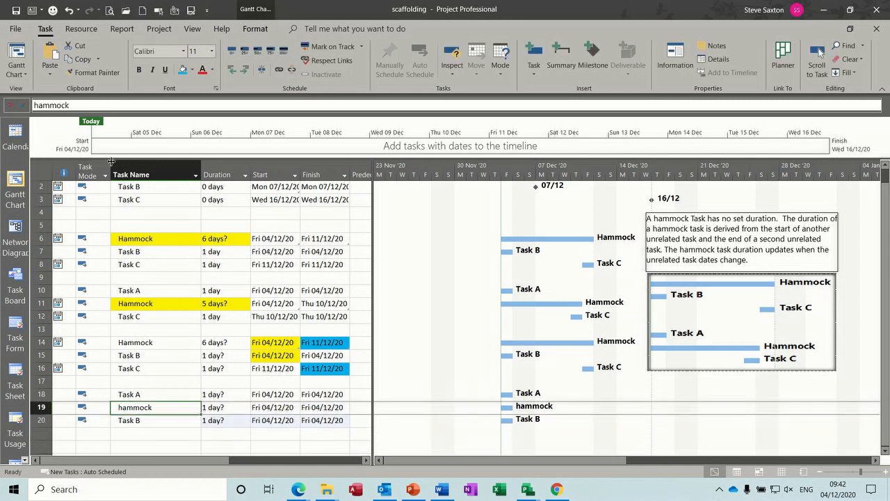
left_click(40, 105)
key("BackSpace")
type("H")
left_click(155, 381)
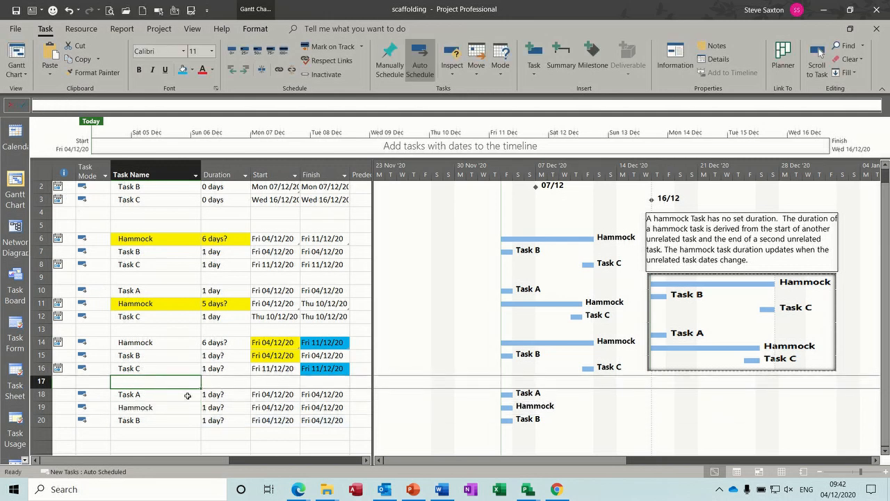
- Copy Task A's Start date in row 18 and paste it as a text data link into Hammock's Start in row 19
left_click(276, 395)
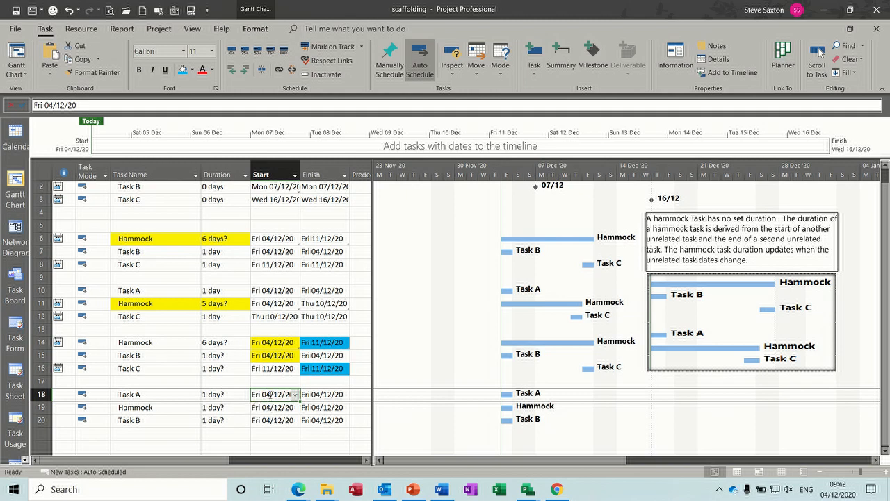
left_click(270, 408)
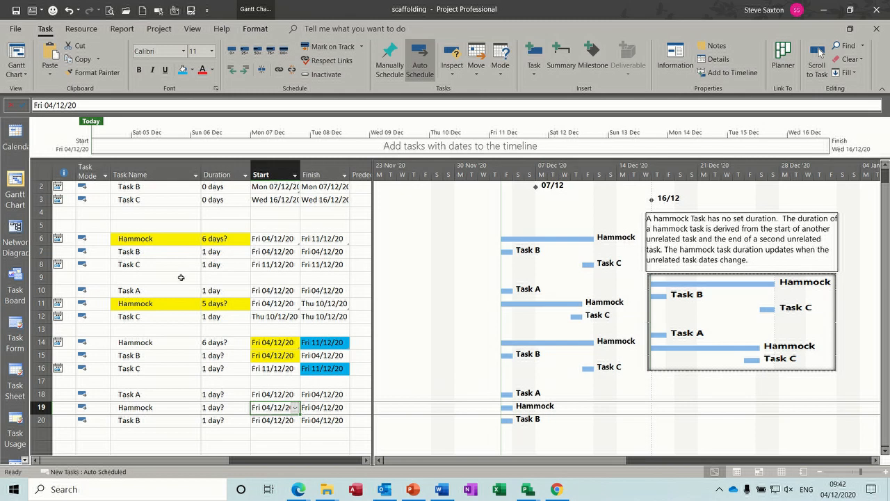
left_click(50, 74)
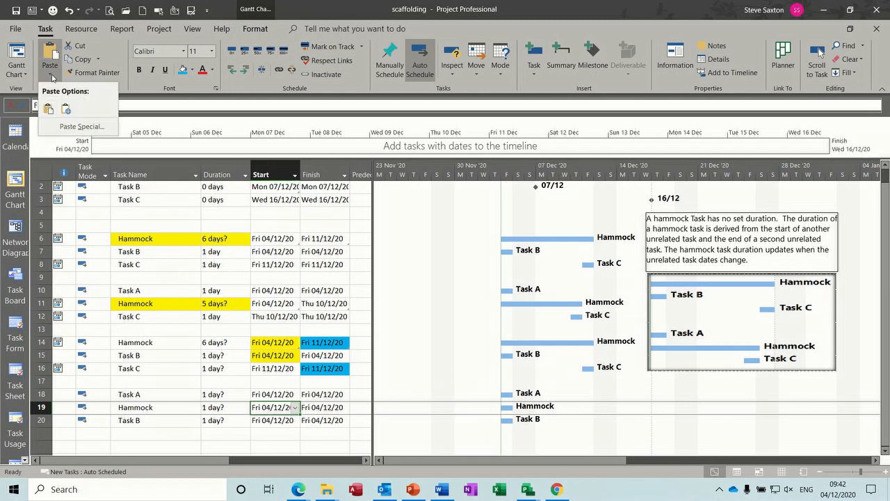
left_click(72, 126)
left_click(32, 76)
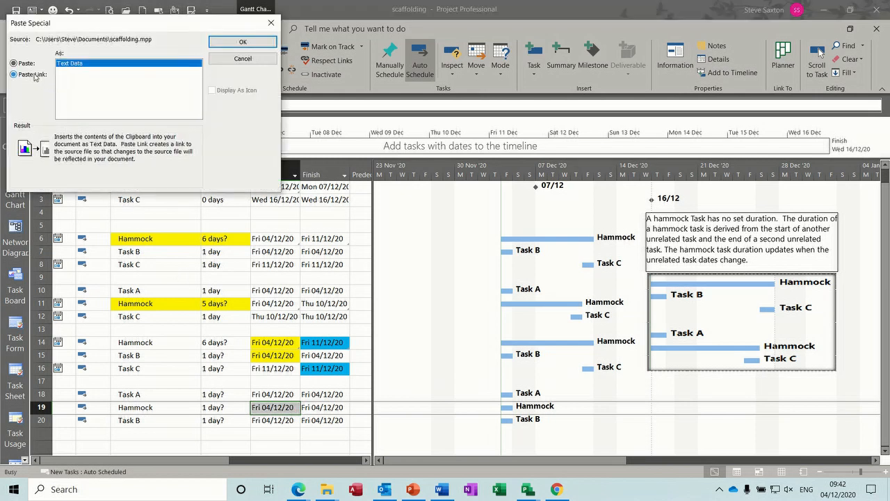
left_click(232, 46)
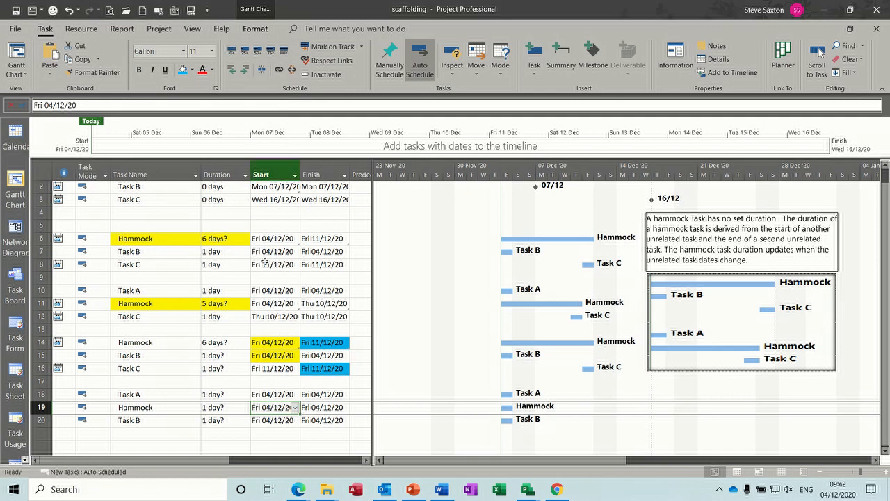
- Highlight the Start dates of Task A in row 18 and Hammock in row 19 light blue
left_click(271, 393)
left_click_drag(271, 393, 271, 407)
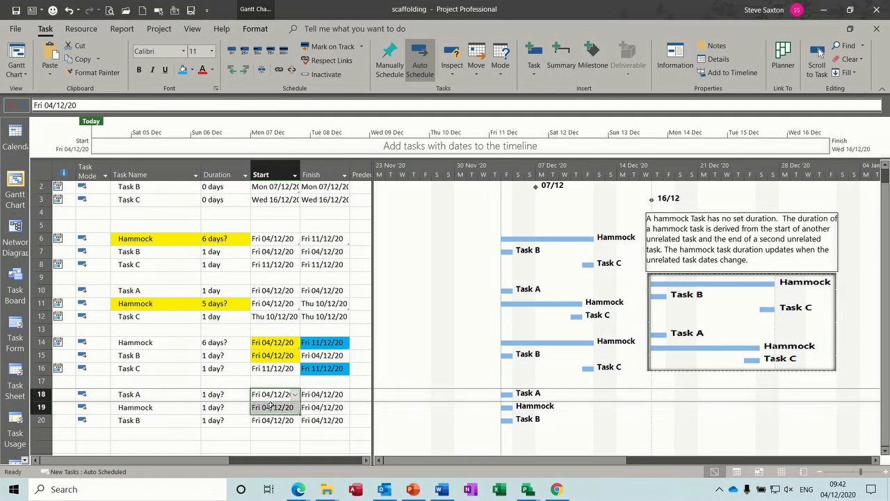
left_click(185, 73)
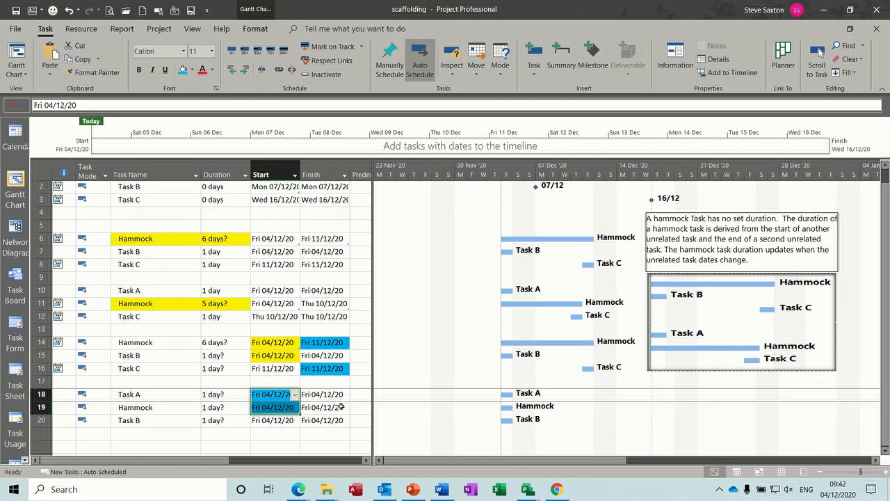
- Copy Task B's Finish date in row 20 and paste it as a text data link into Hammock's Finish in row 19
left_click(325, 421)
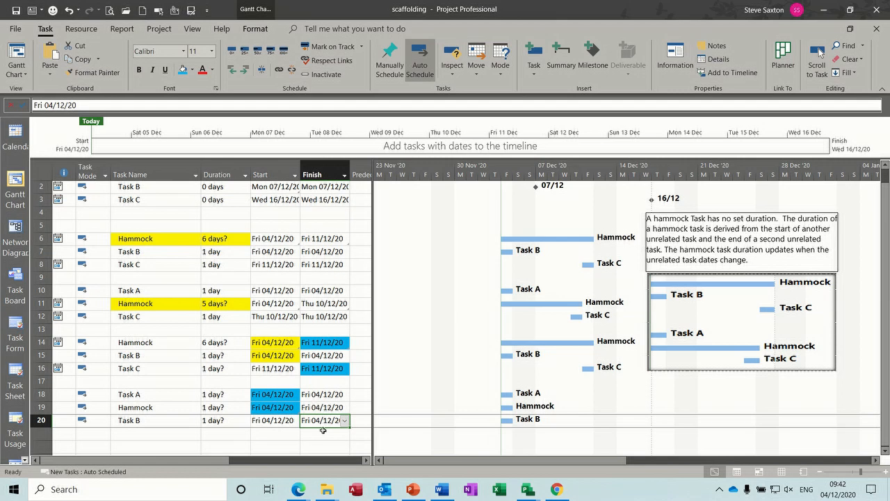
left_click(321, 406)
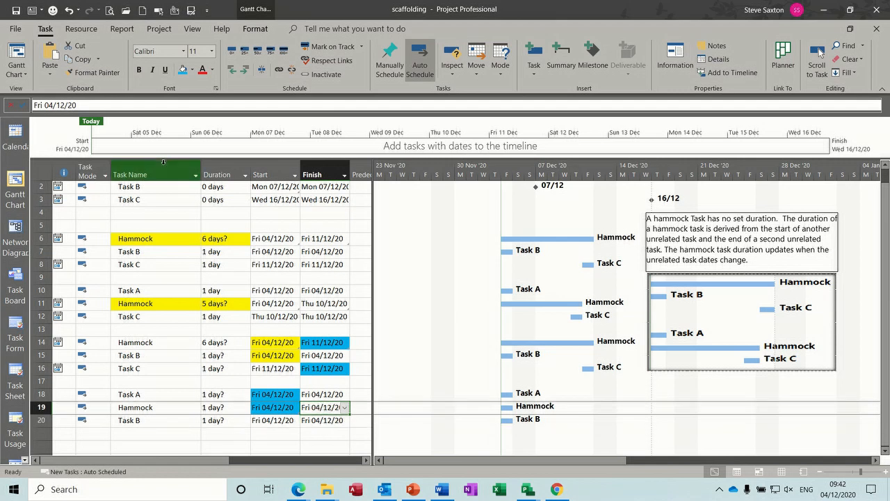
left_click(47, 77)
left_click(74, 127)
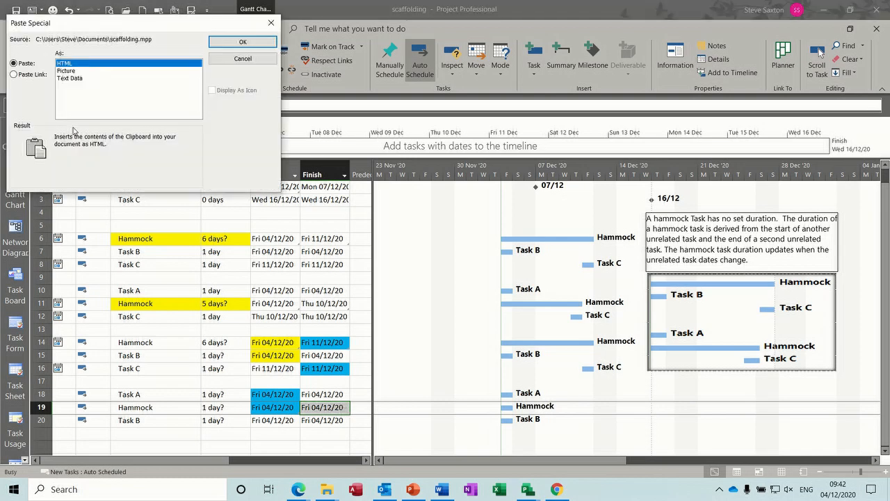
left_click(28, 78)
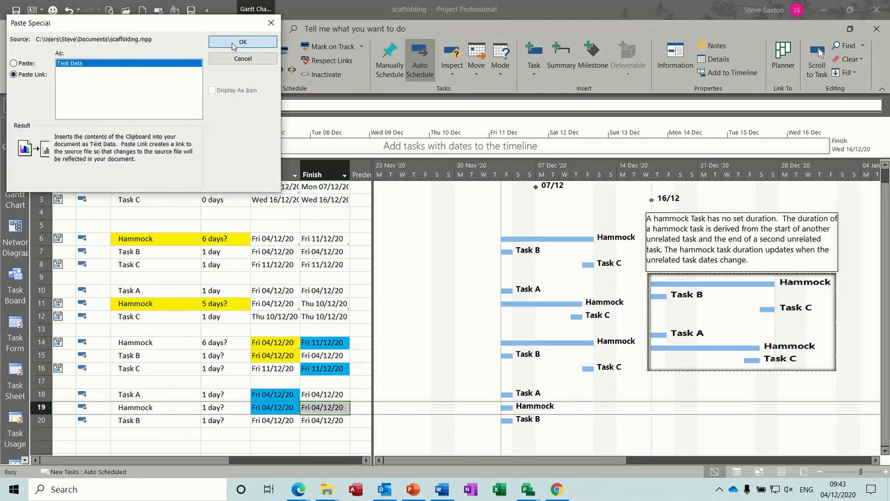
left_click(235, 44)
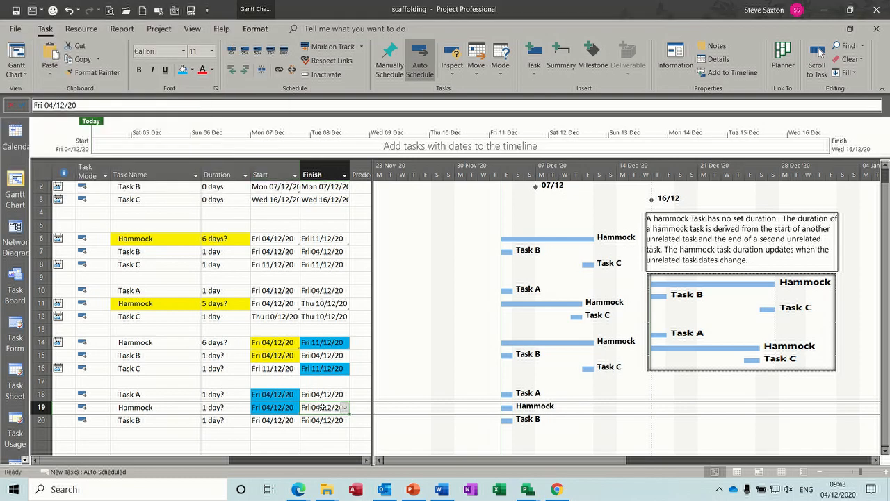
- Highlight the Finish dates of Hammock in row 19 and Task B in row 20 yellow
left_click_drag(322, 407, 322, 419)
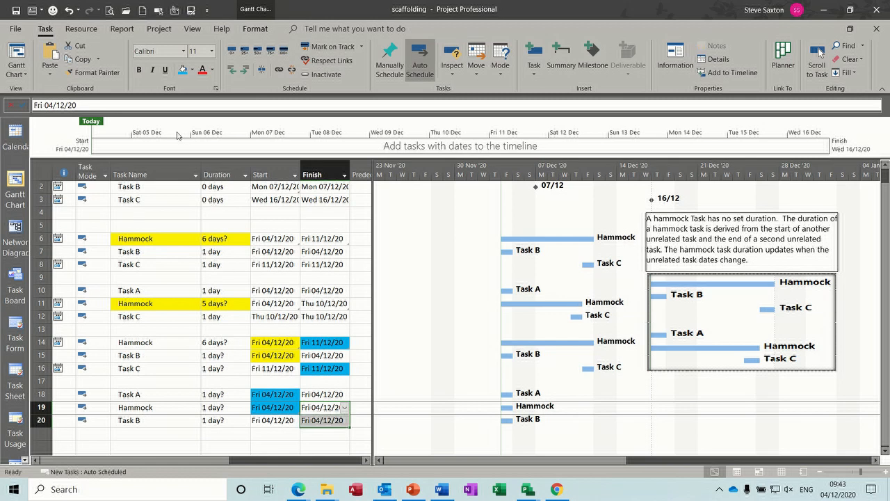
left_click(192, 70)
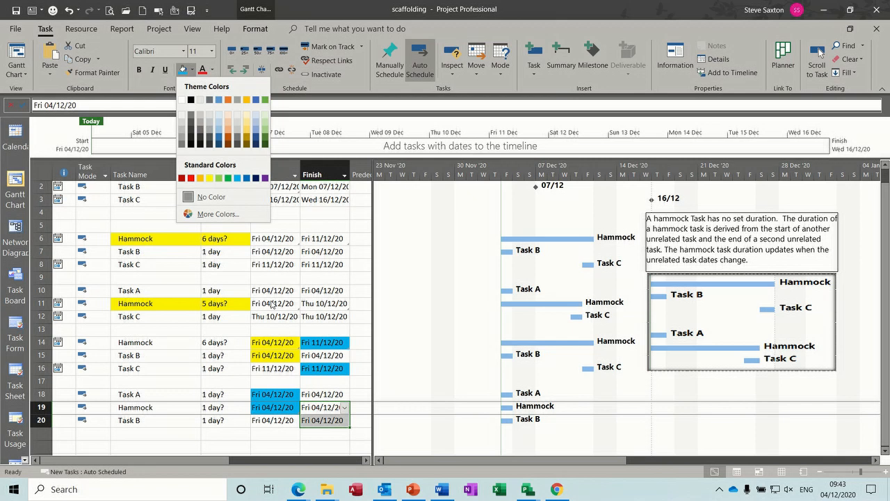
left_click(209, 178)
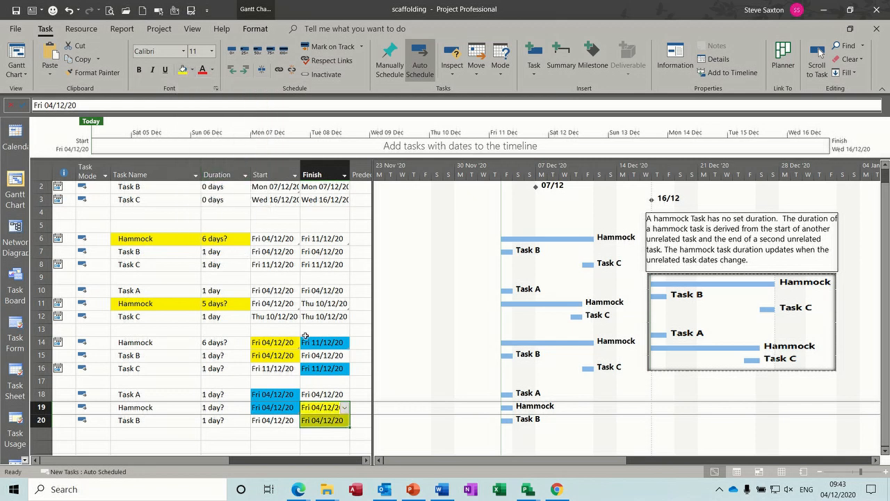
left_click(167, 407)
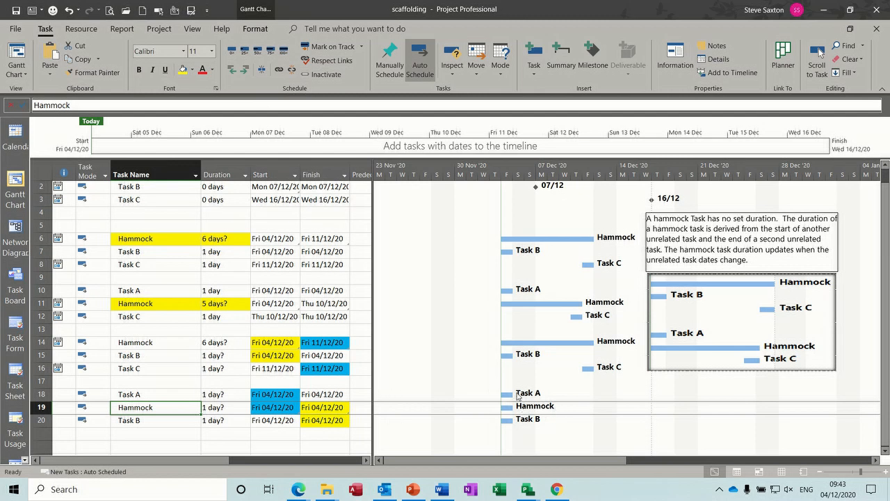
- Move Task A's Gantt bar in row 18 to Mon 07/12/20 without adding a link
left_click_drag(507, 393, 546, 401)
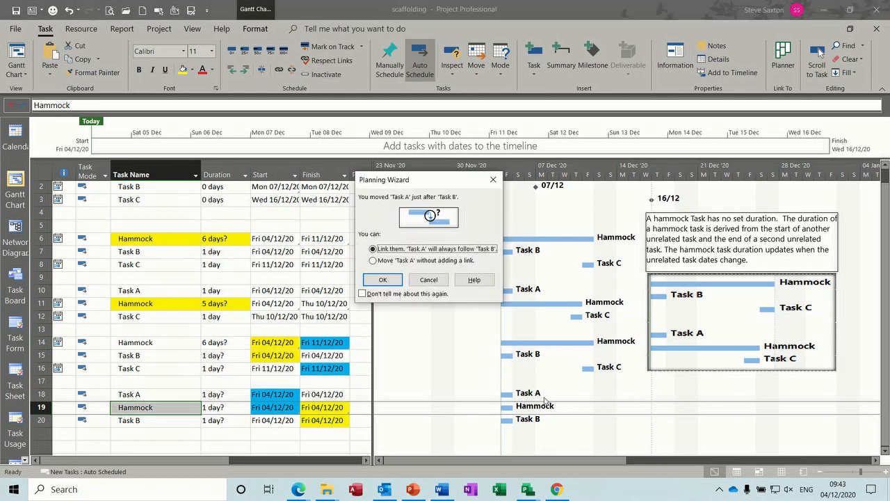
left_click(375, 260)
left_click(387, 282)
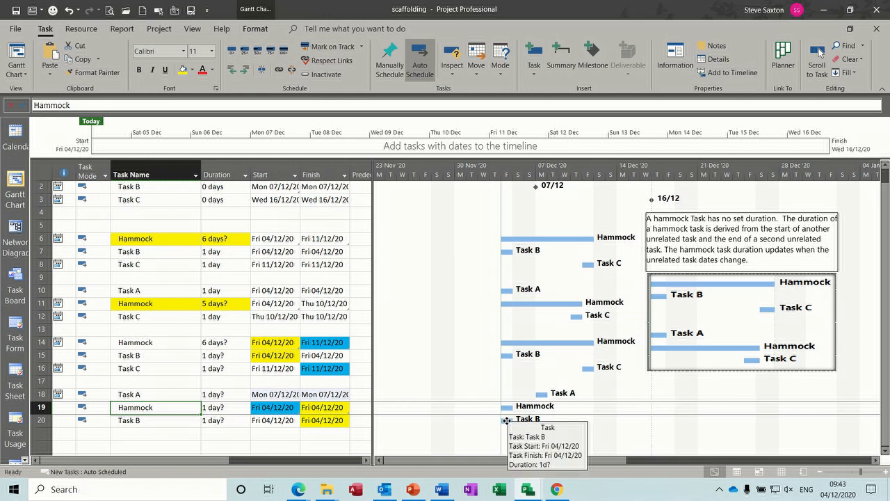
- Move Task B's Gantt bar in row 20 to Tue 15/12/20 without adding a link
left_click_drag(506, 421, 637, 421)
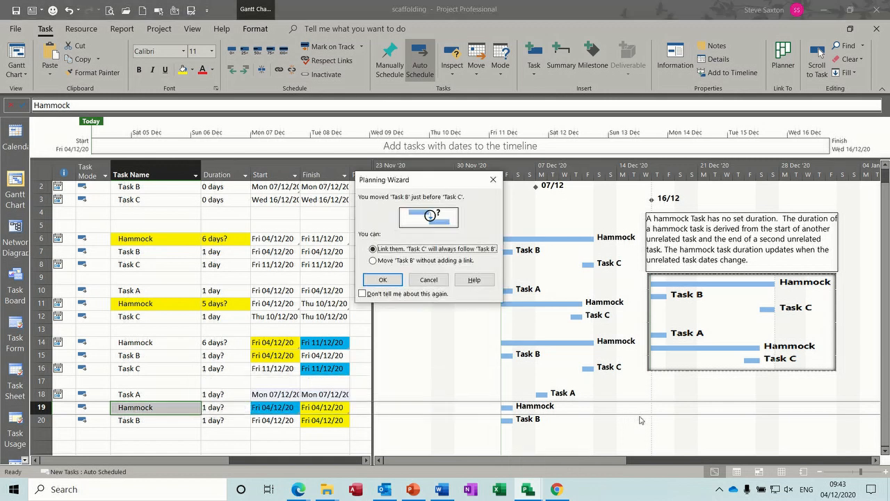
left_click(389, 261)
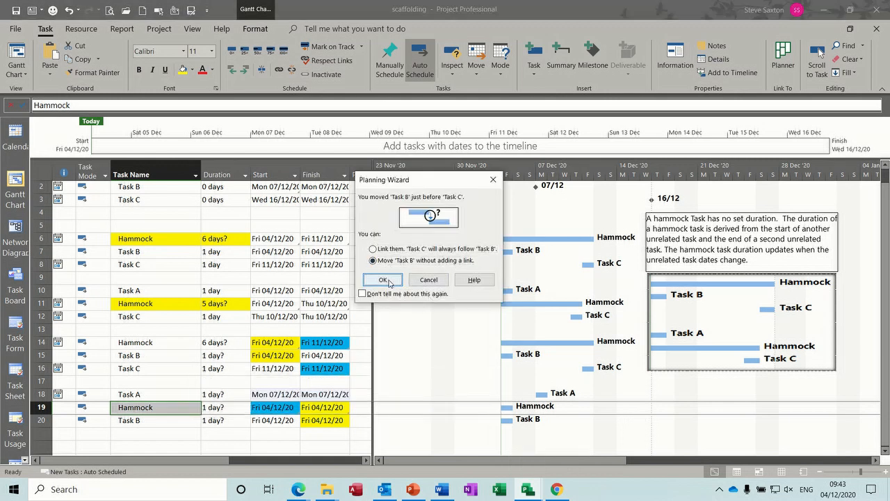
left_click(382, 279)
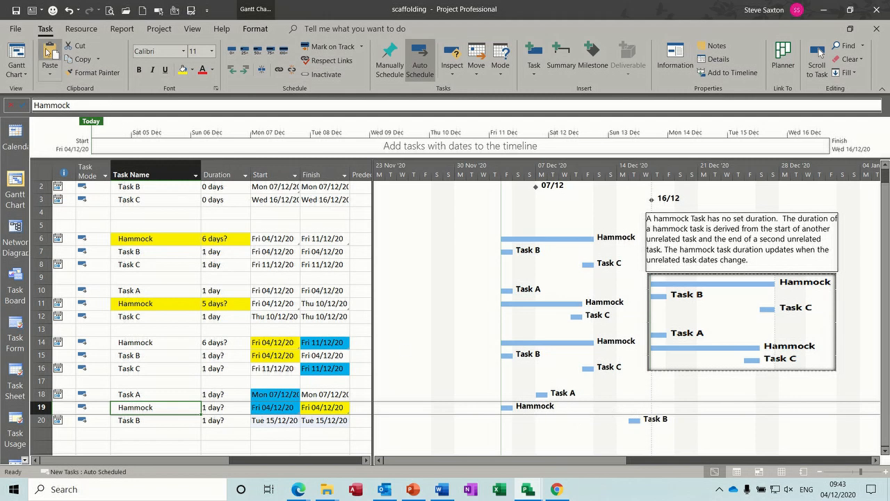
- Save and close the scaffolding project, and reopen it with its linked information re-established
left_click(15, 10)
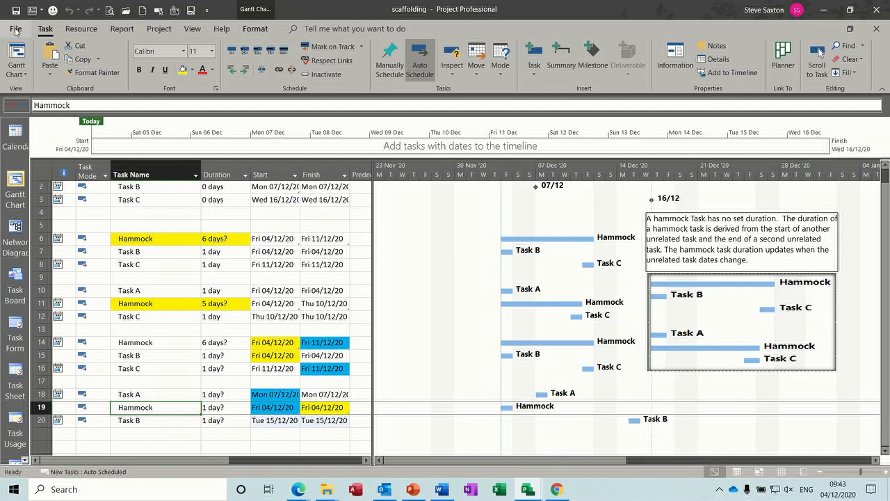
left_click(15, 30)
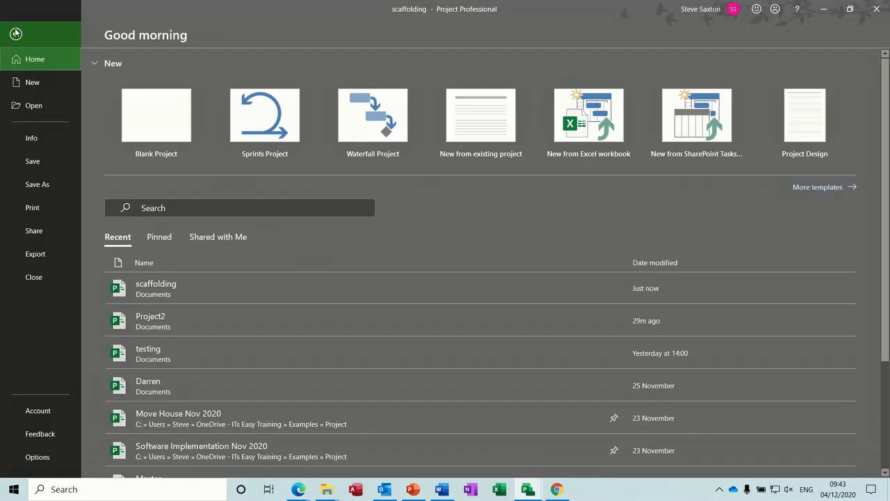
left_click(42, 277)
left_click(19, 31)
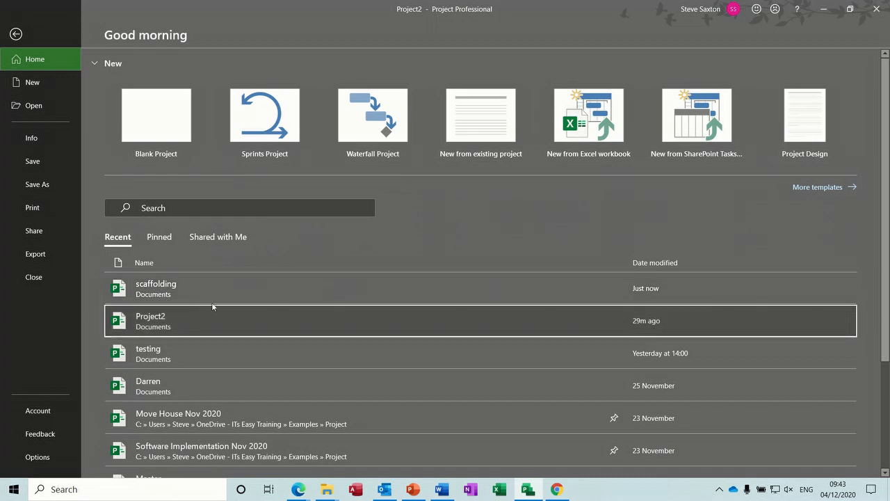
left_click(234, 298)
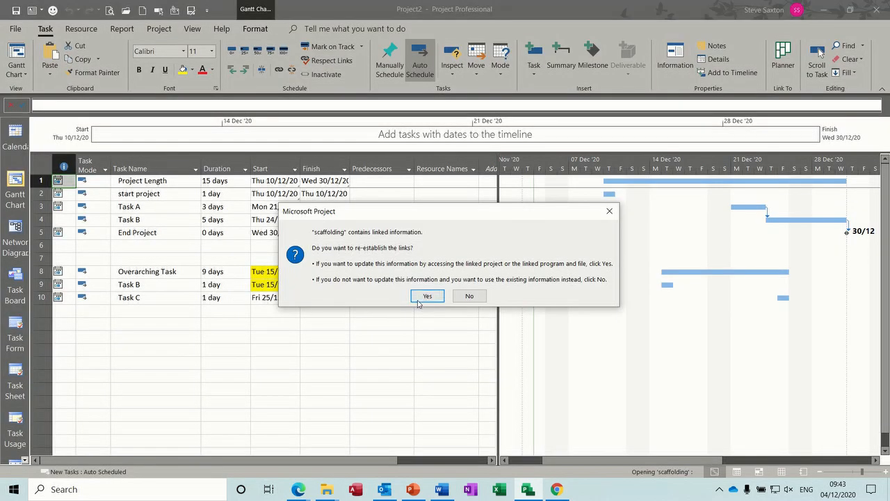
left_click(419, 299)
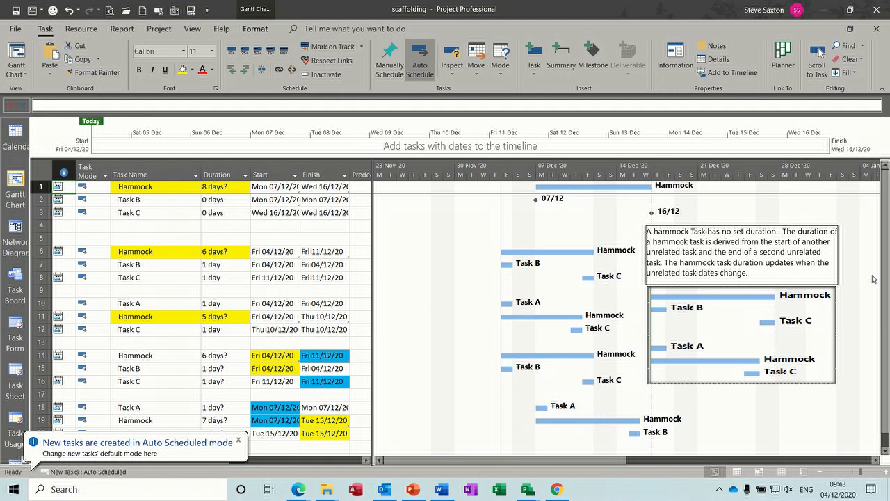
scroll(887, 245, "down", 1)
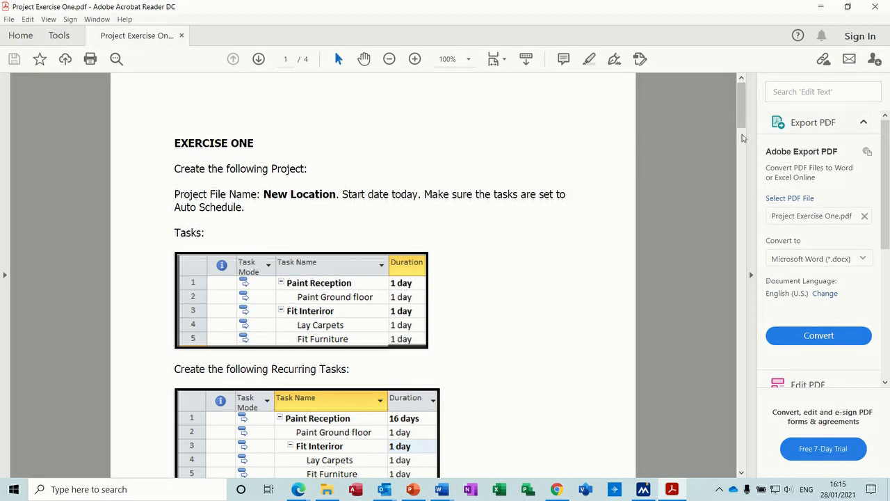
- Read through all four pages of Project Exercise One.pdf in Adobe Acrobat Reader, from the New Location tasks to the closing filter and group instructions
left_click_drag(742, 111, 743, 159)
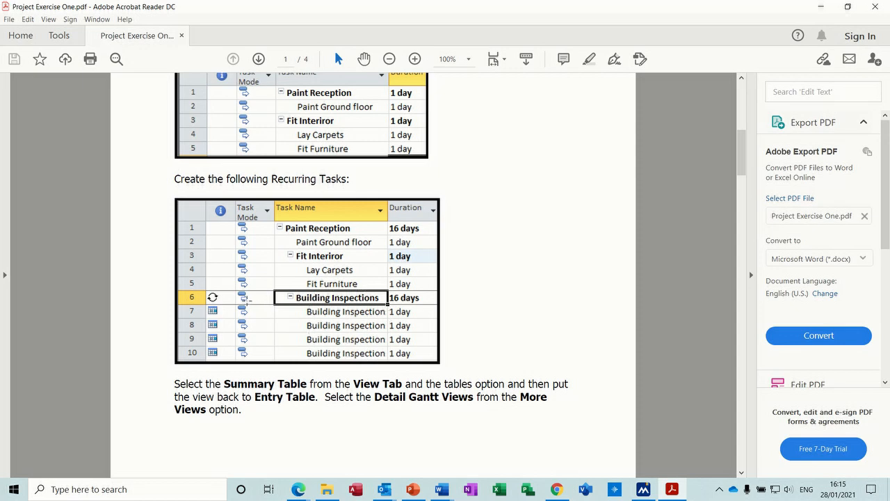
left_click_drag(740, 137, 741, 167)
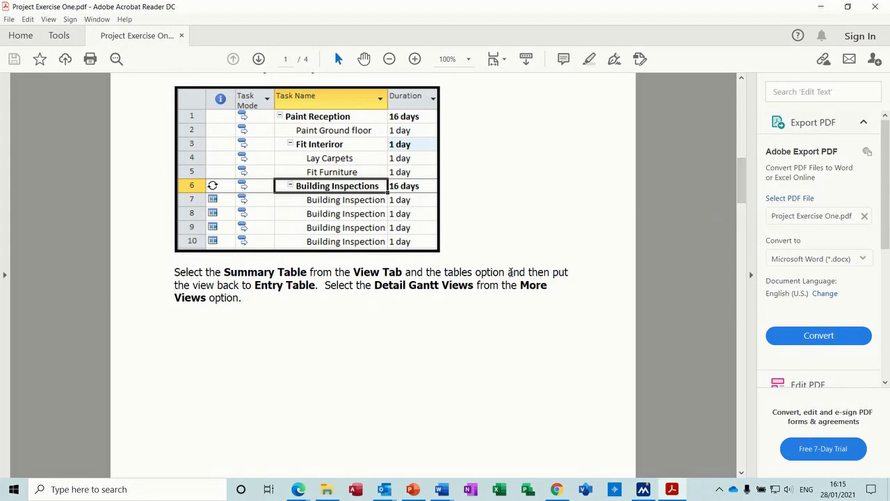
mouse_move(743, 179)
left_mouse_down()
mouse_move(745, 204)
mouse_move(746, 186)
left_mouse_up()
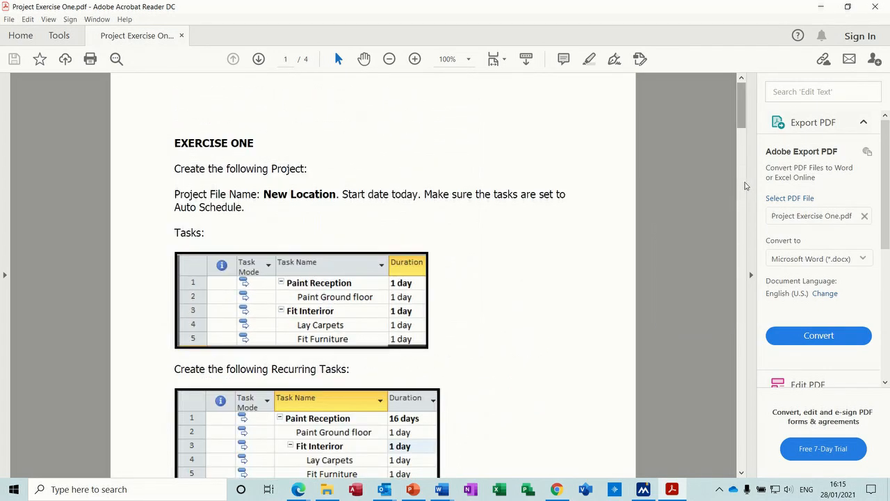
left_click_drag(745, 132, 751, 211)
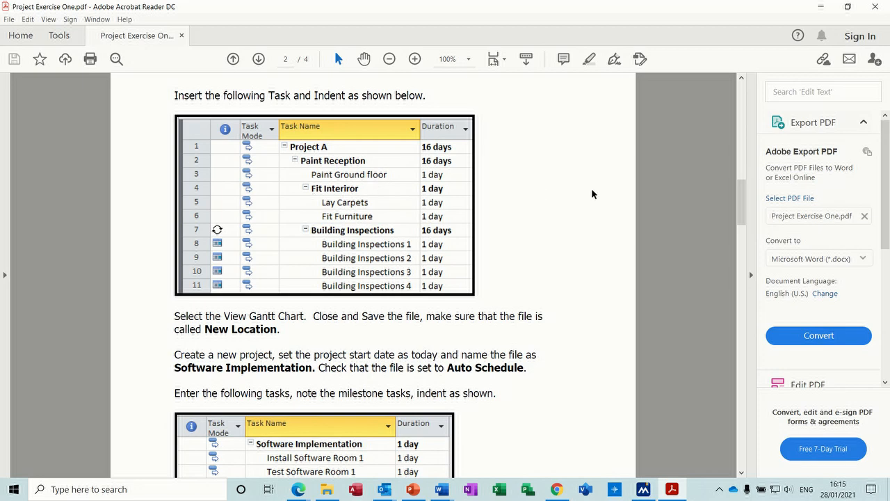
left_click_drag(742, 195, 744, 226)
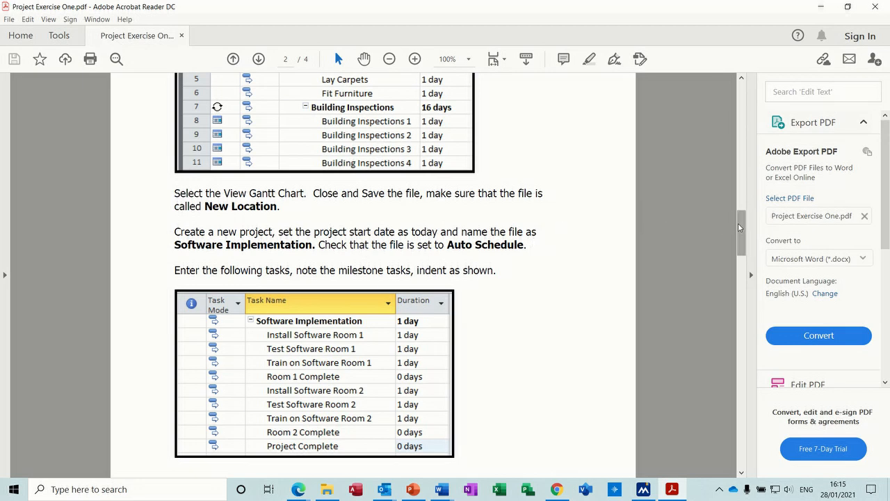
left_click_drag(742, 227, 751, 272)
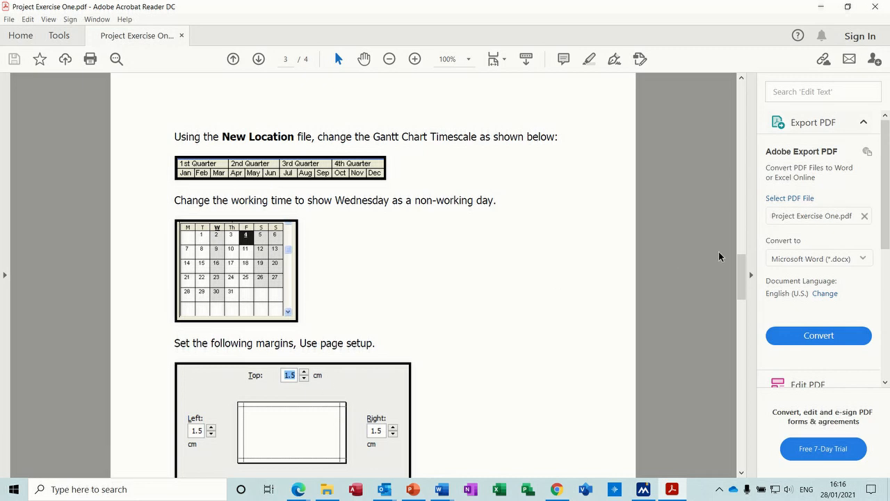
left_click_drag(741, 274, 749, 345)
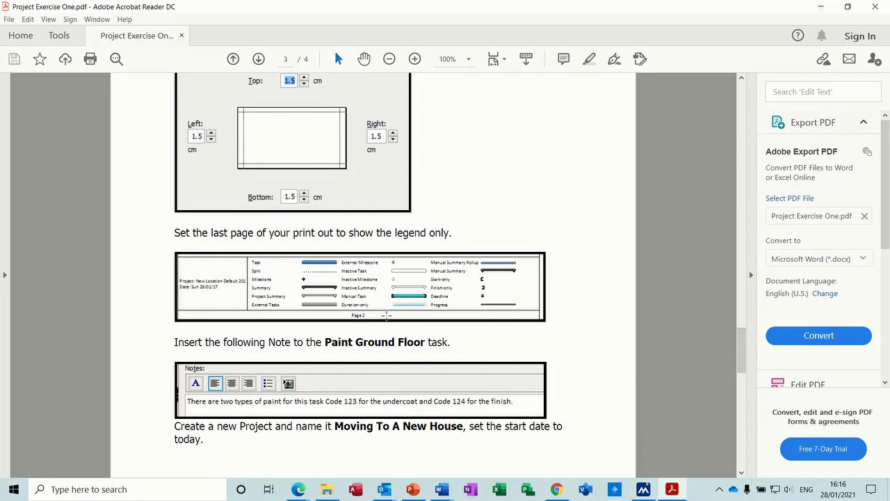
left_click_drag(740, 341, 743, 371)
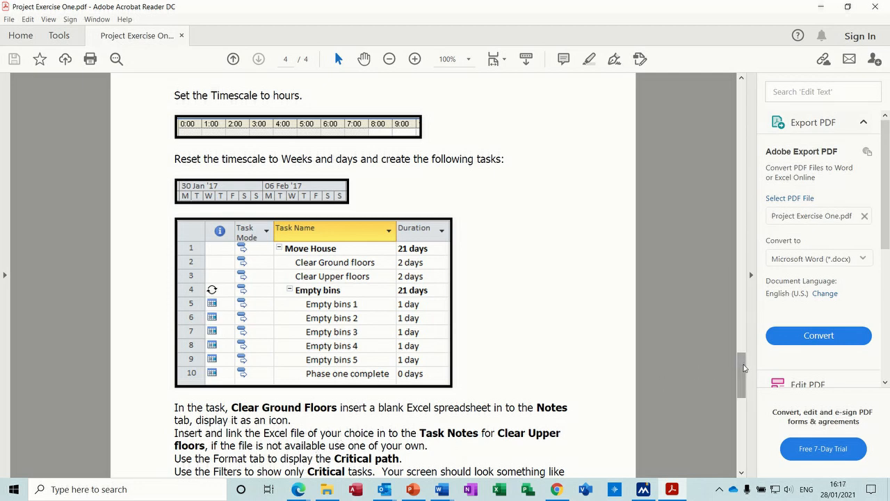
left_click_drag(743, 368, 740, 422)
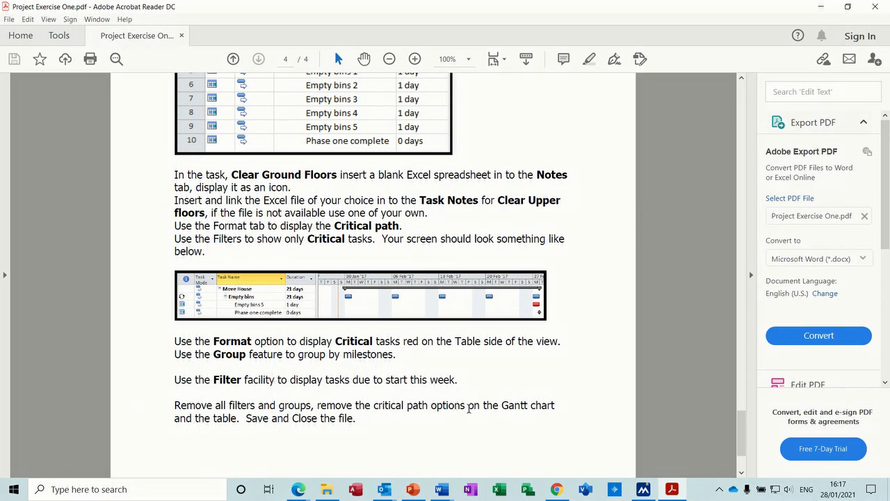
left_click_drag(741, 416, 743, 440)
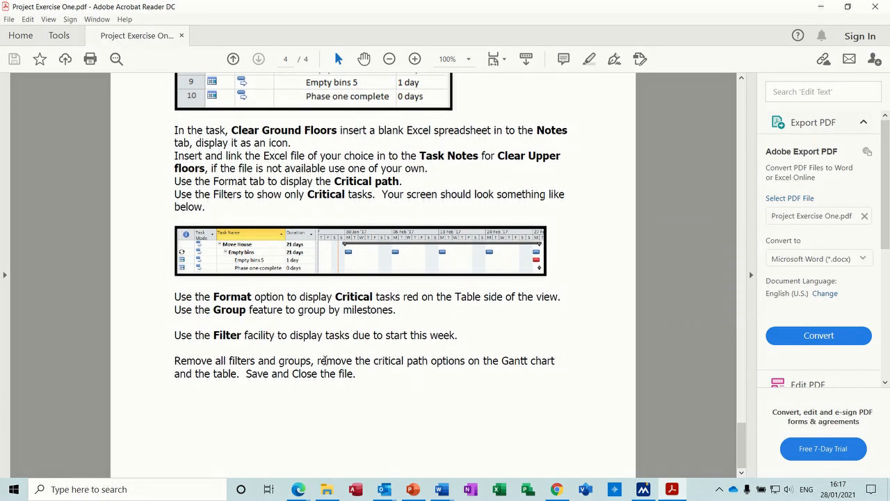